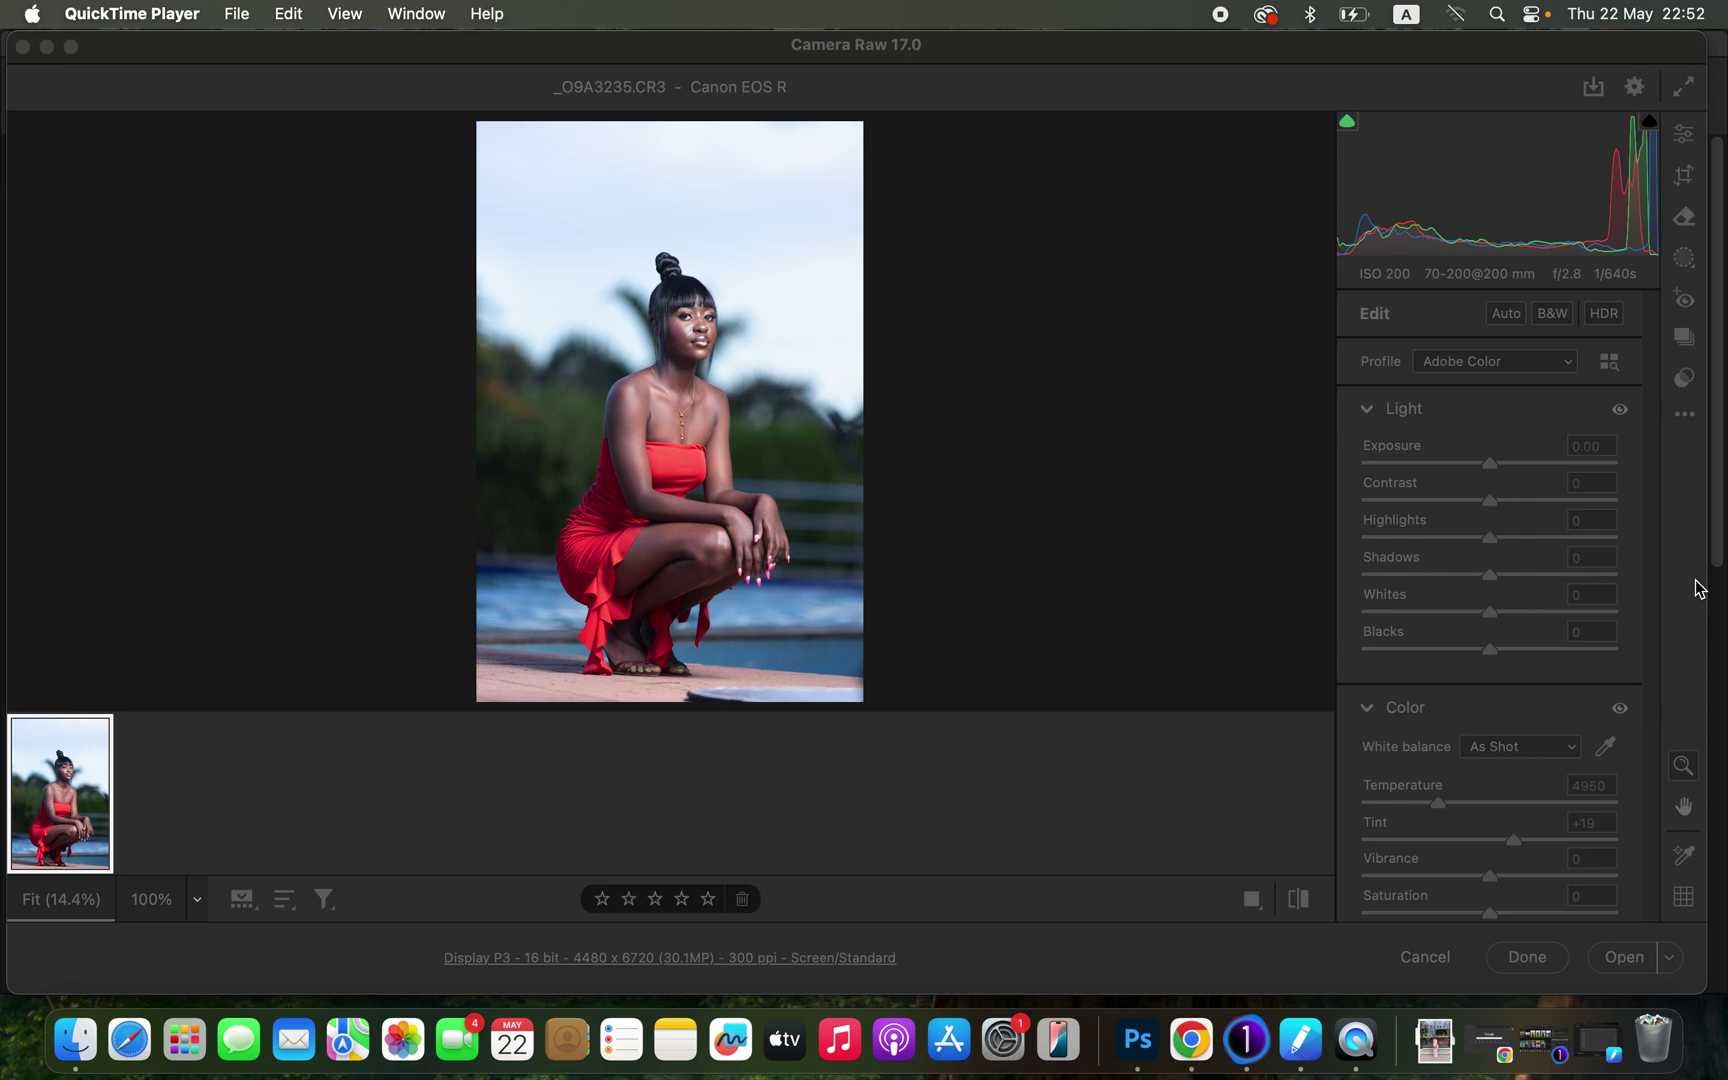
Bring the Camera Raw window showing _O9A3235.CR3 into focus.
{"action": "left_click", "coordinate": [816, 50]}
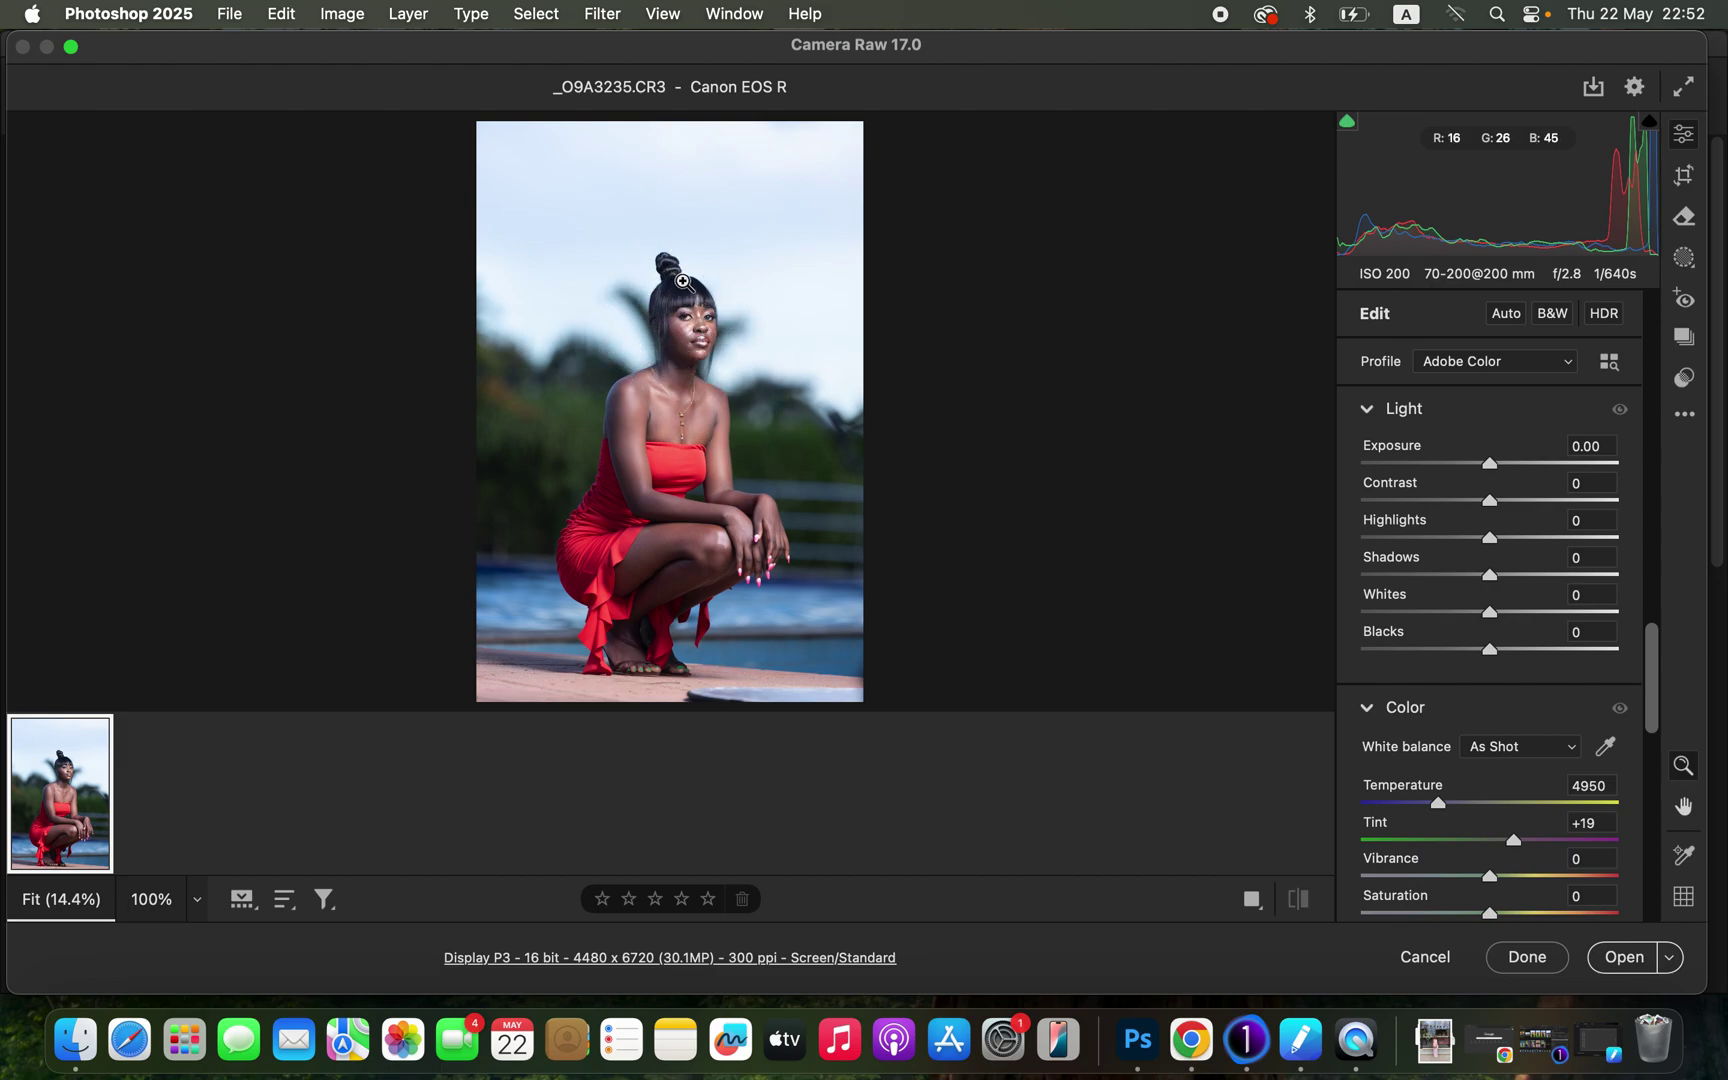
Set Highlights -87, Whites -71, Blacks -19, Shadows +18, Contrast +9 and Temperature 5600.
{"action": "left_click_drag", "start_coordinate": [1448, 537], "coordinate": [1379, 538]}
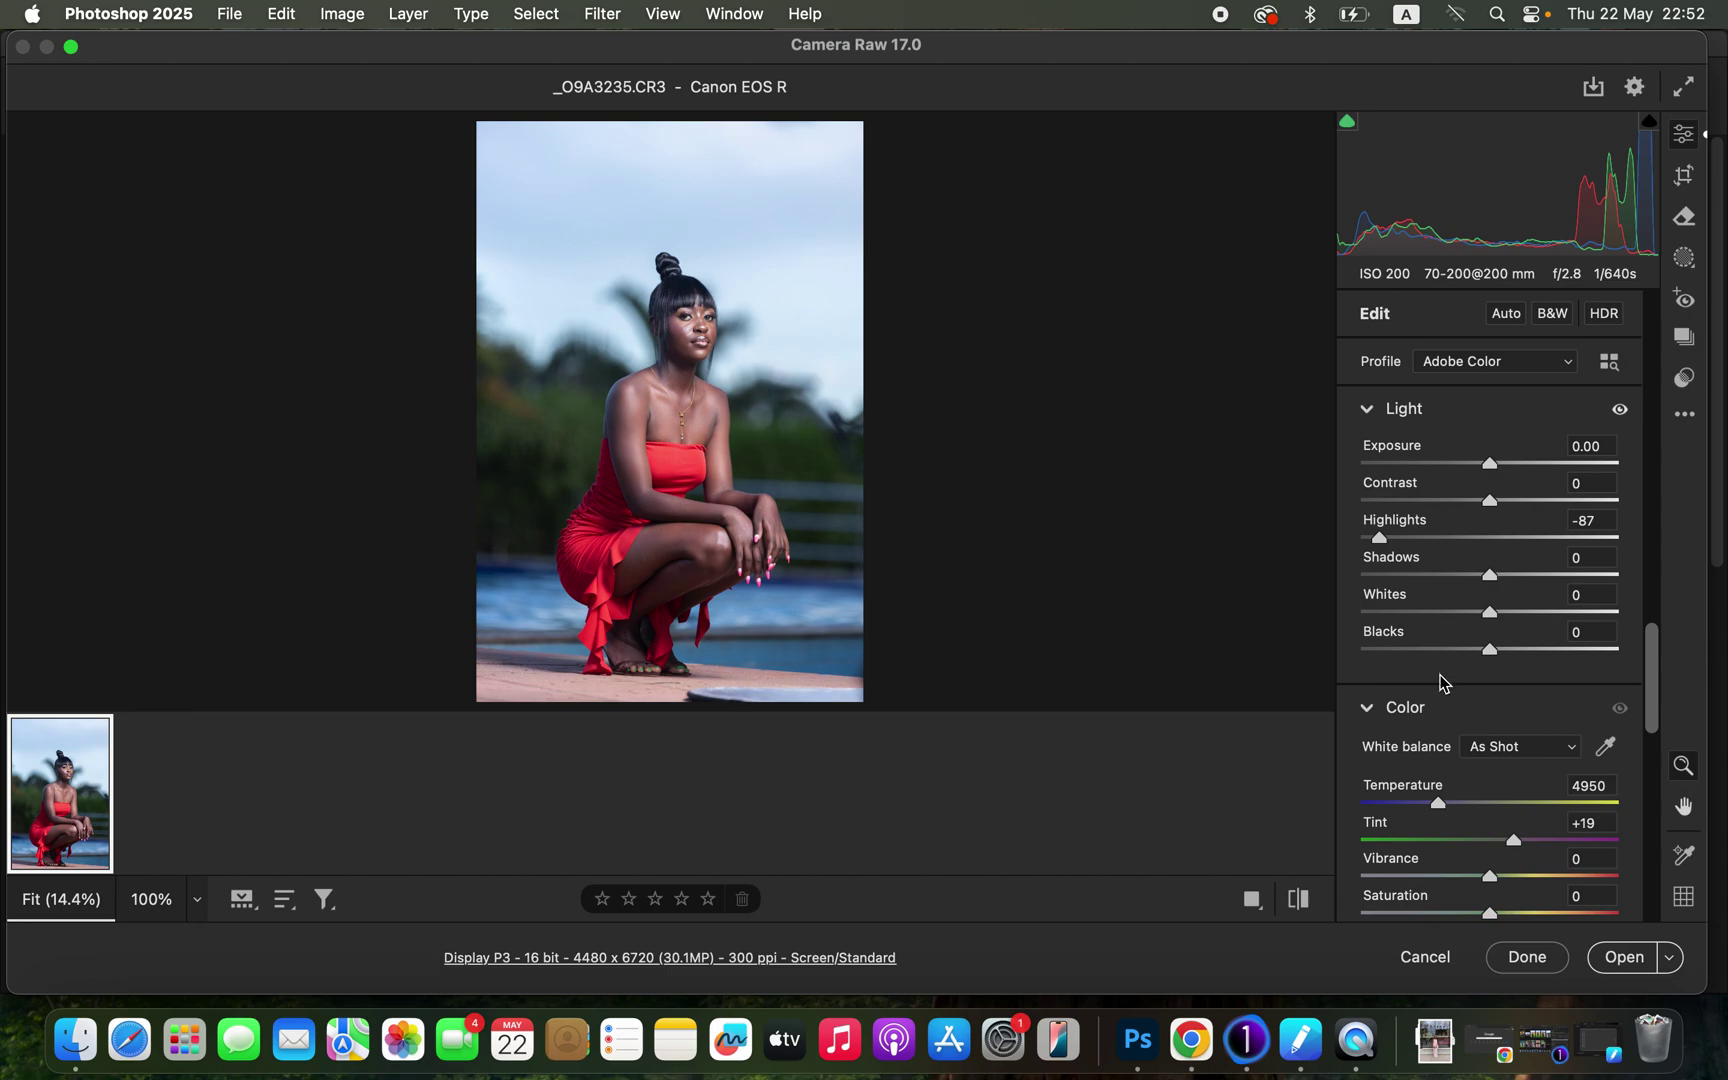
{"action": "left_click_drag", "start_coordinate": [1442, 607], "coordinate": [1400, 610]}
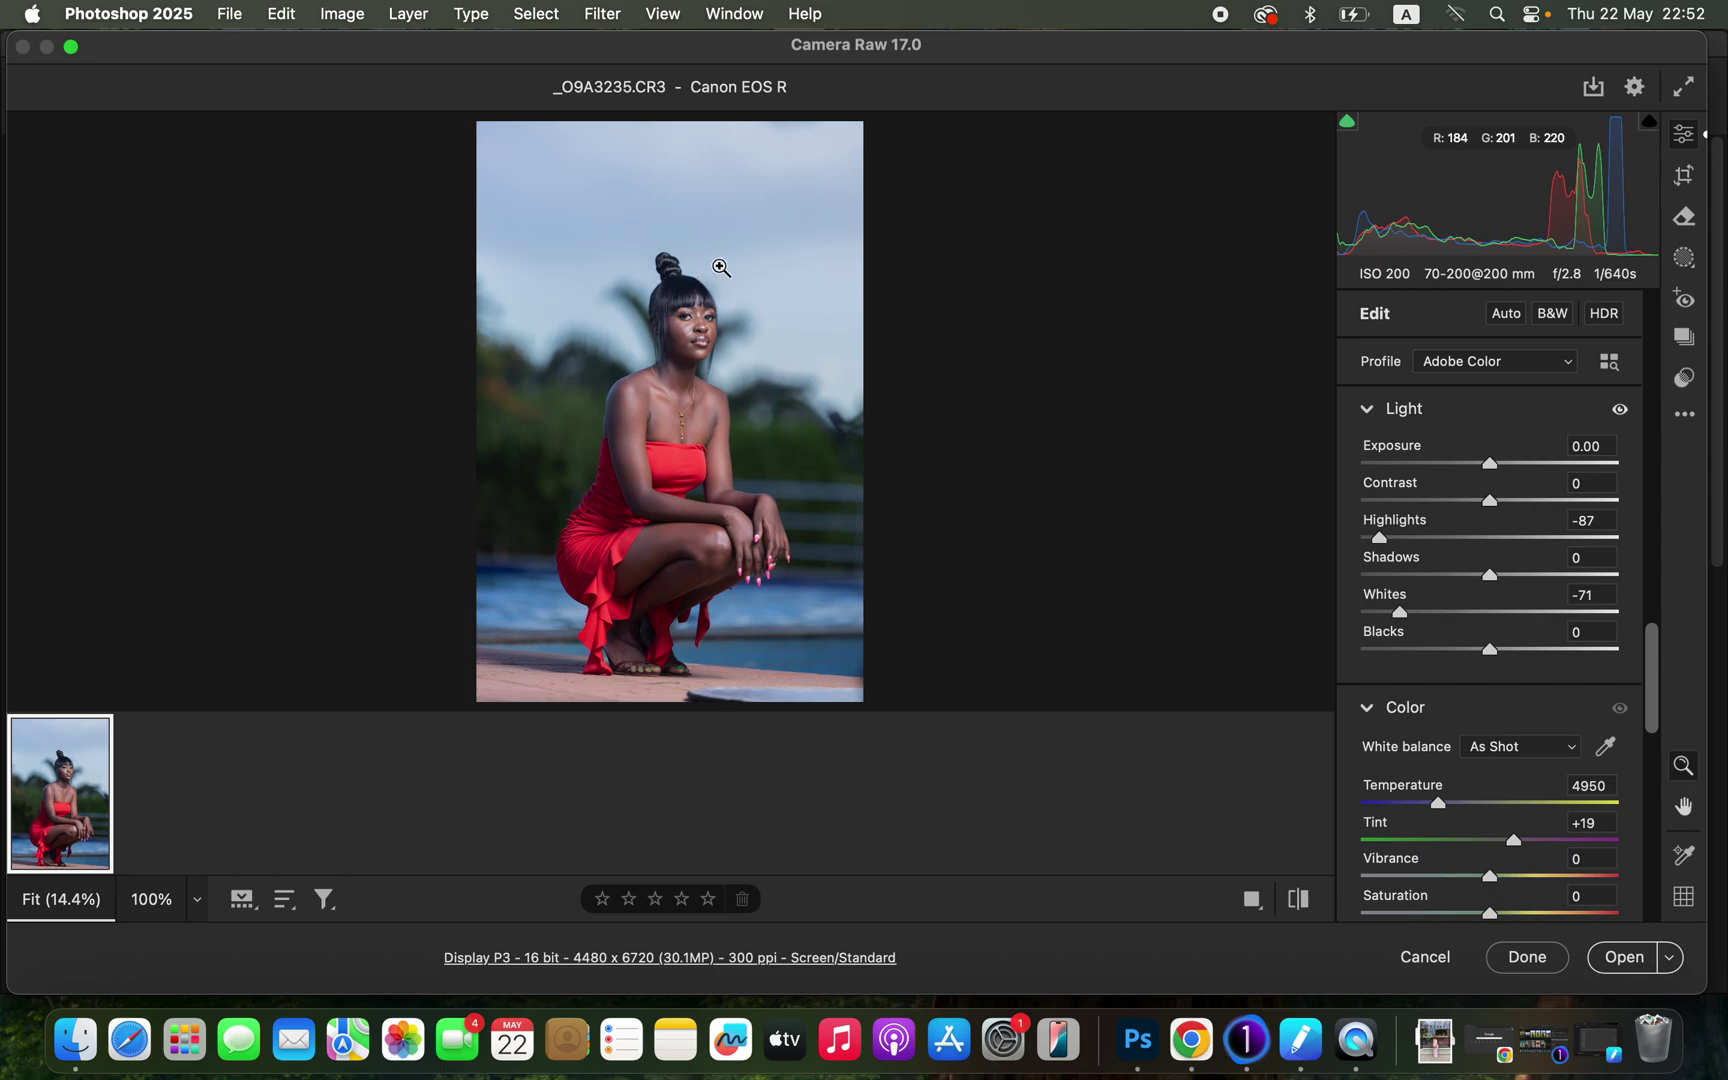
{"action": "left_click_drag", "start_coordinate": [1489, 650], "coordinate": [1466, 649]}
{"action": "mouse_move", "coordinate": [1489, 575]}
{"action": "left_mouse_down"}
{"action": "mouse_move", "coordinate": [1530, 573]}
{"action": "mouse_move", "coordinate": [1514, 574]}
{"action": "left_mouse_up"}
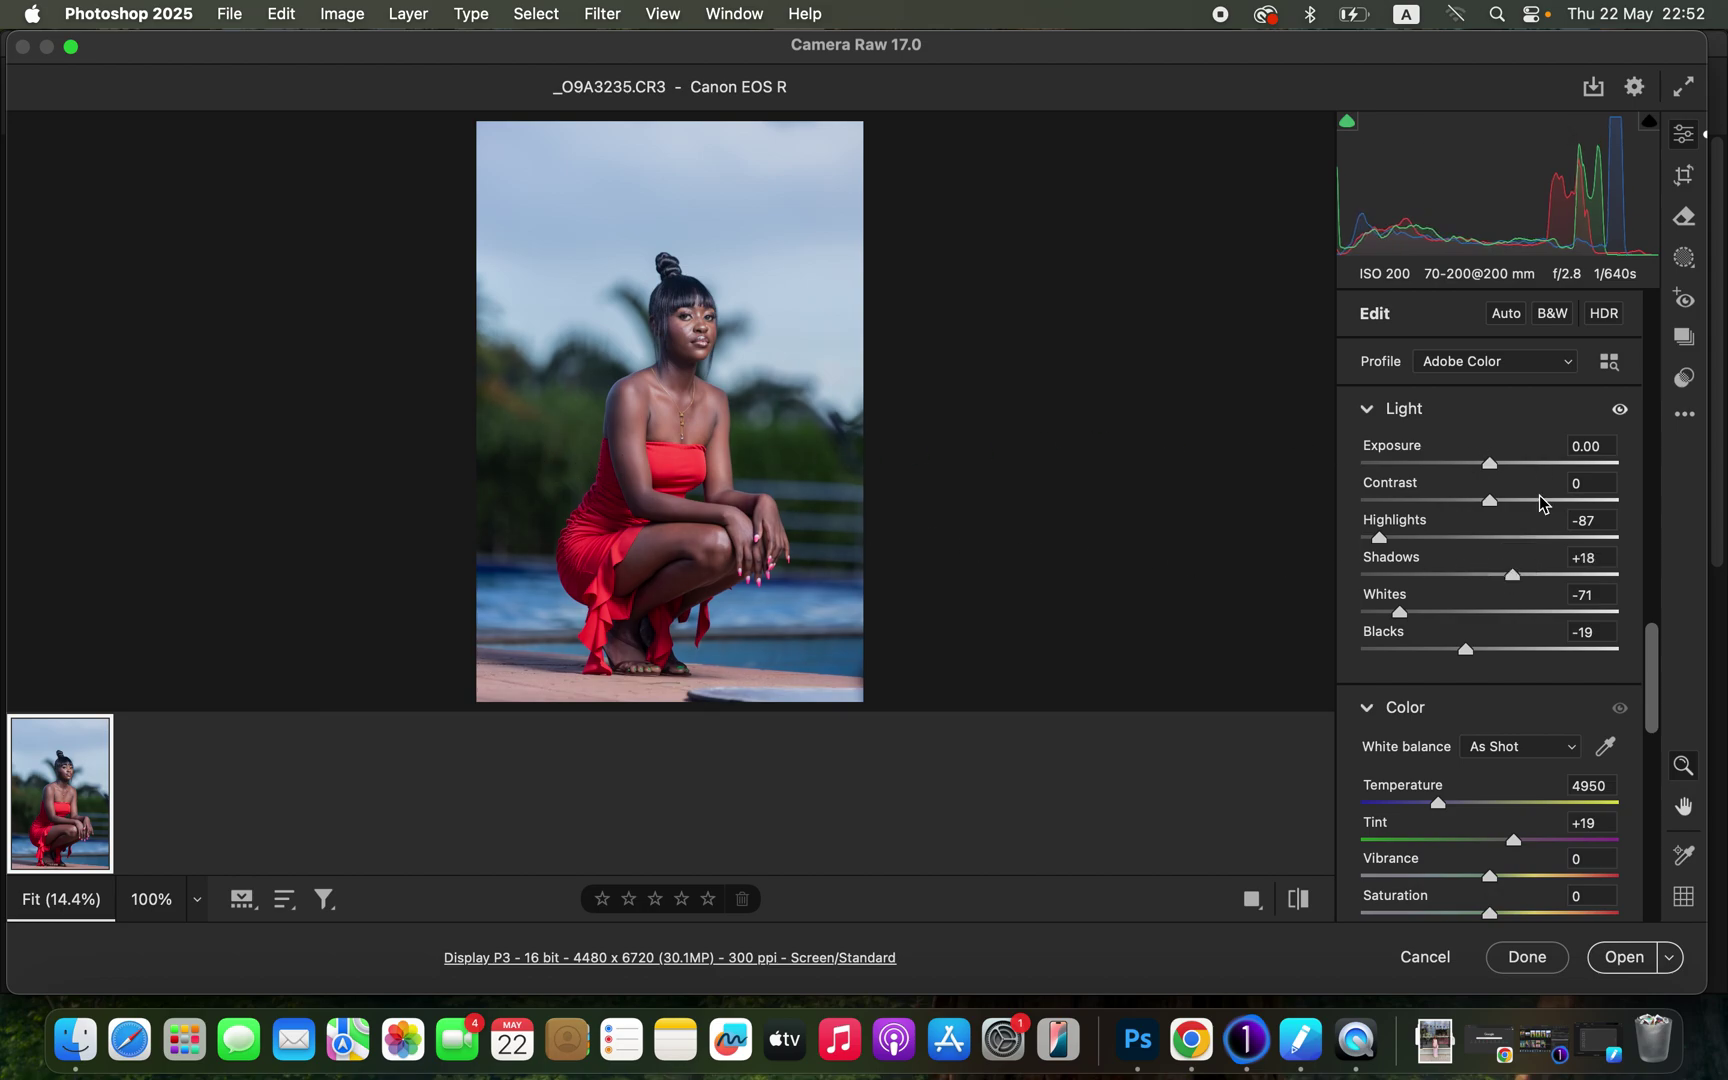
{"action": "left_click_drag", "start_coordinate": [1490, 498], "coordinate": [1501, 494]}
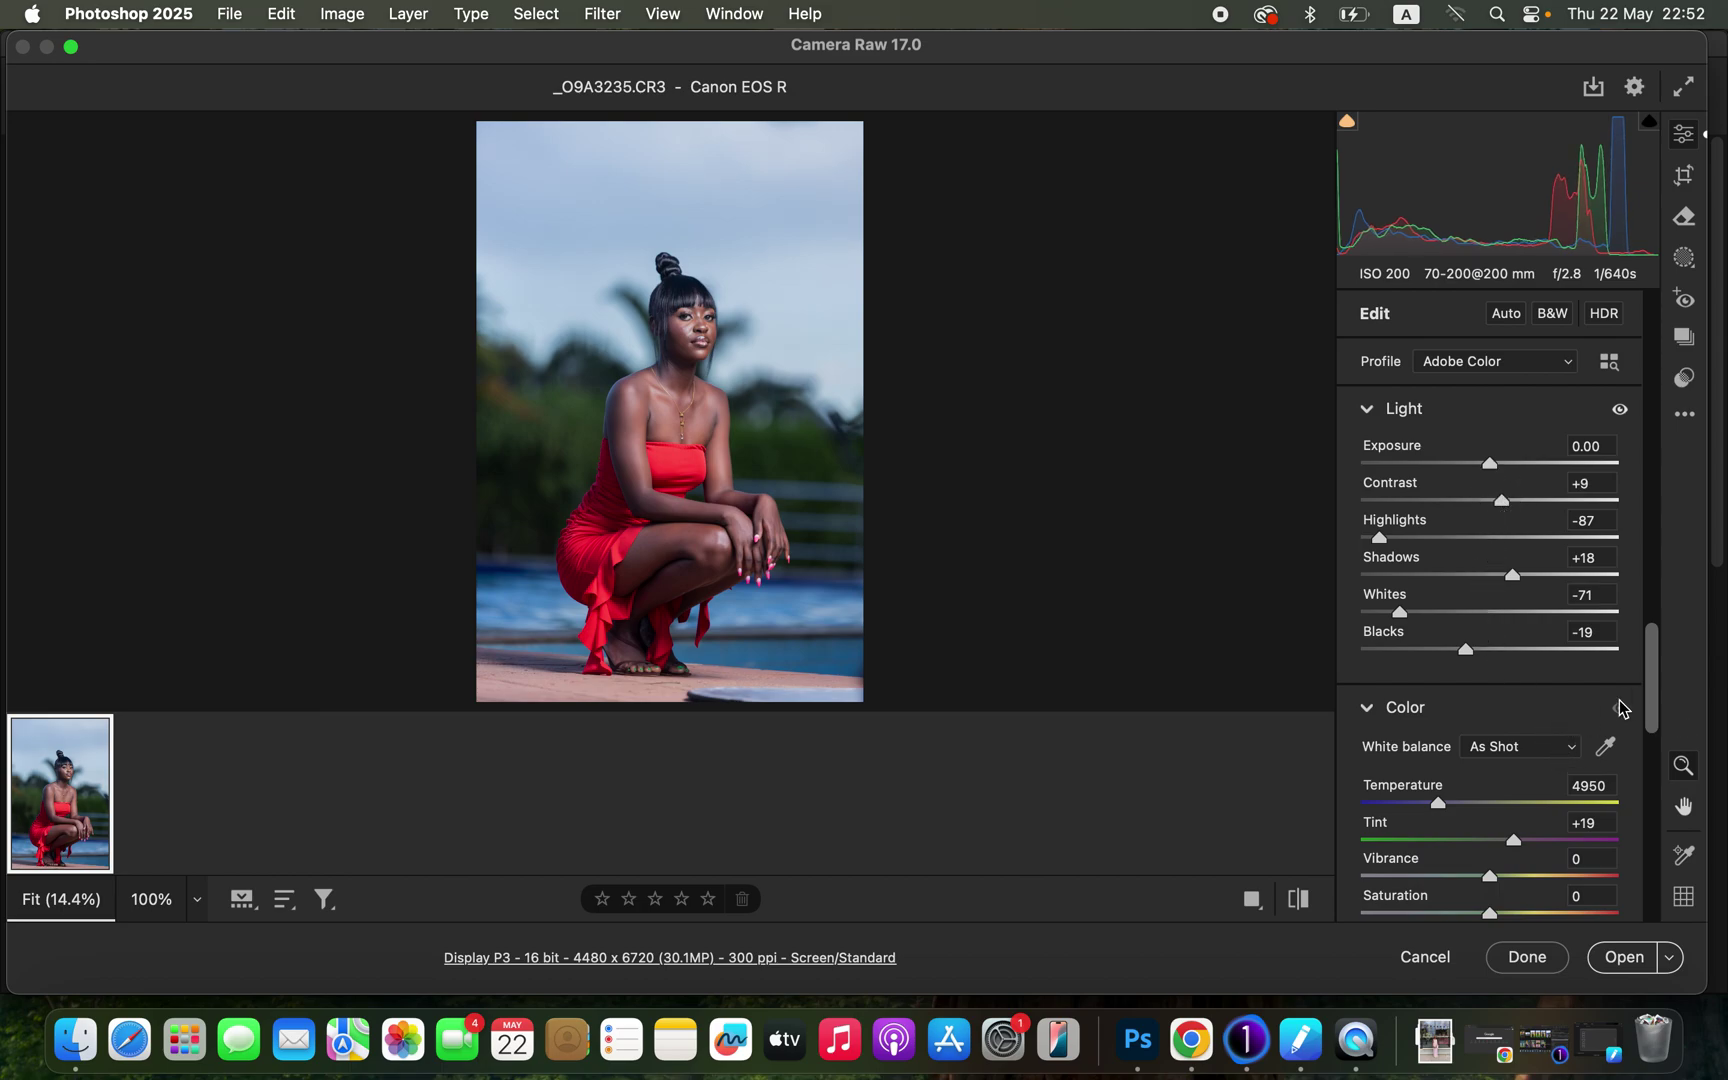
{"action": "left_click_drag", "start_coordinate": [1440, 808], "coordinate": [1457, 812]}
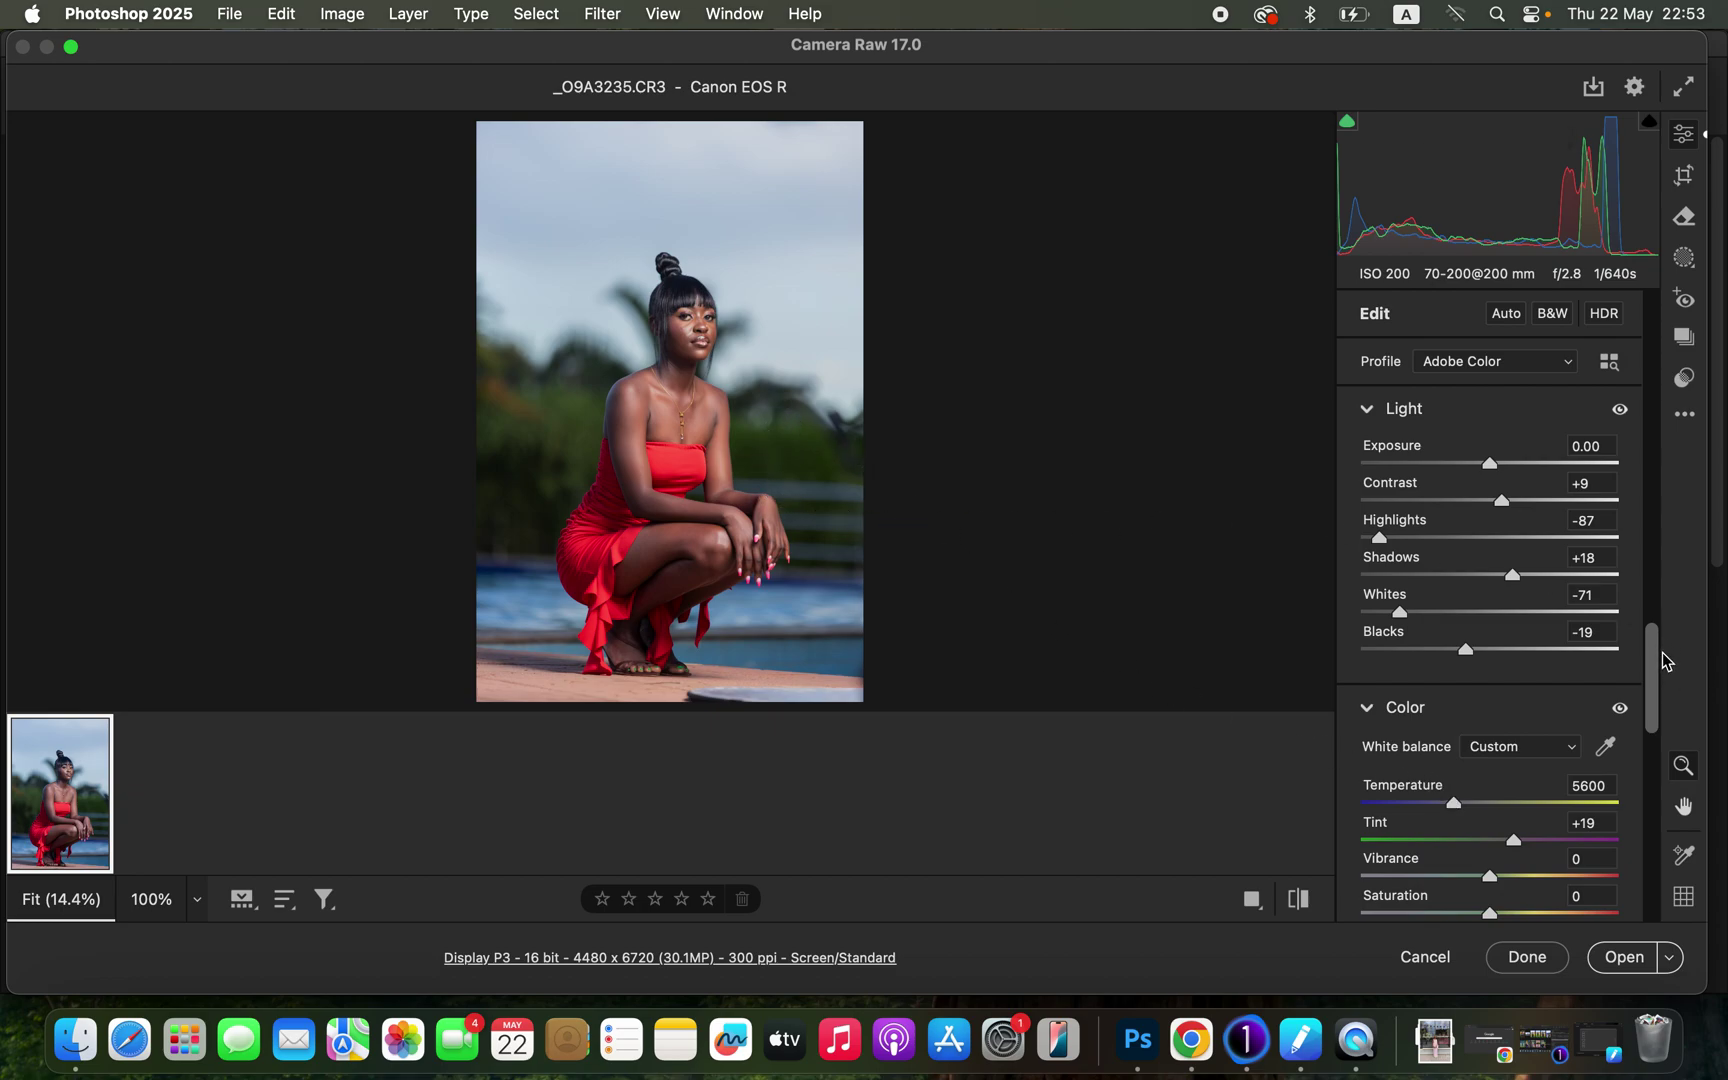
{"action": "left_click_drag", "start_coordinate": [1657, 708], "coordinate": [1650, 614]}
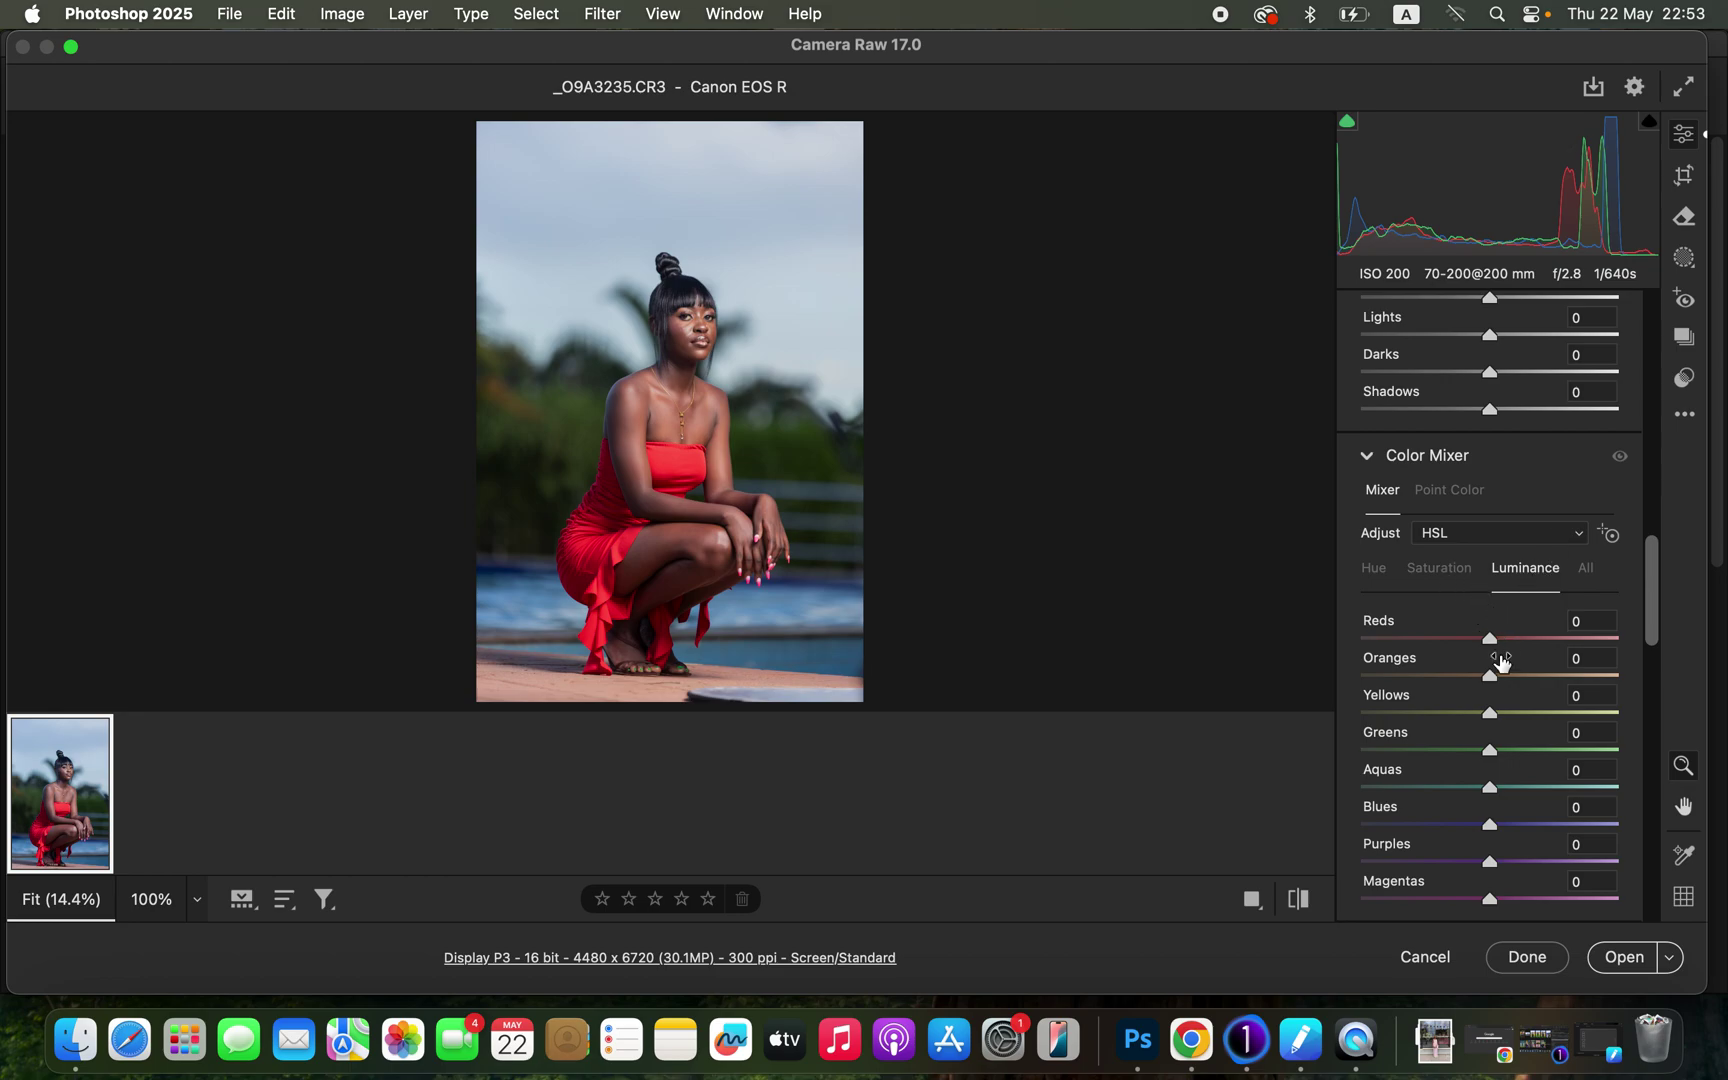
In HSL, set Blues luminance -40, saturation +15, hue -14, and Greens hue +15.
{"action": "left_click_drag", "start_coordinate": [1487, 823], "coordinate": [1439, 823]}
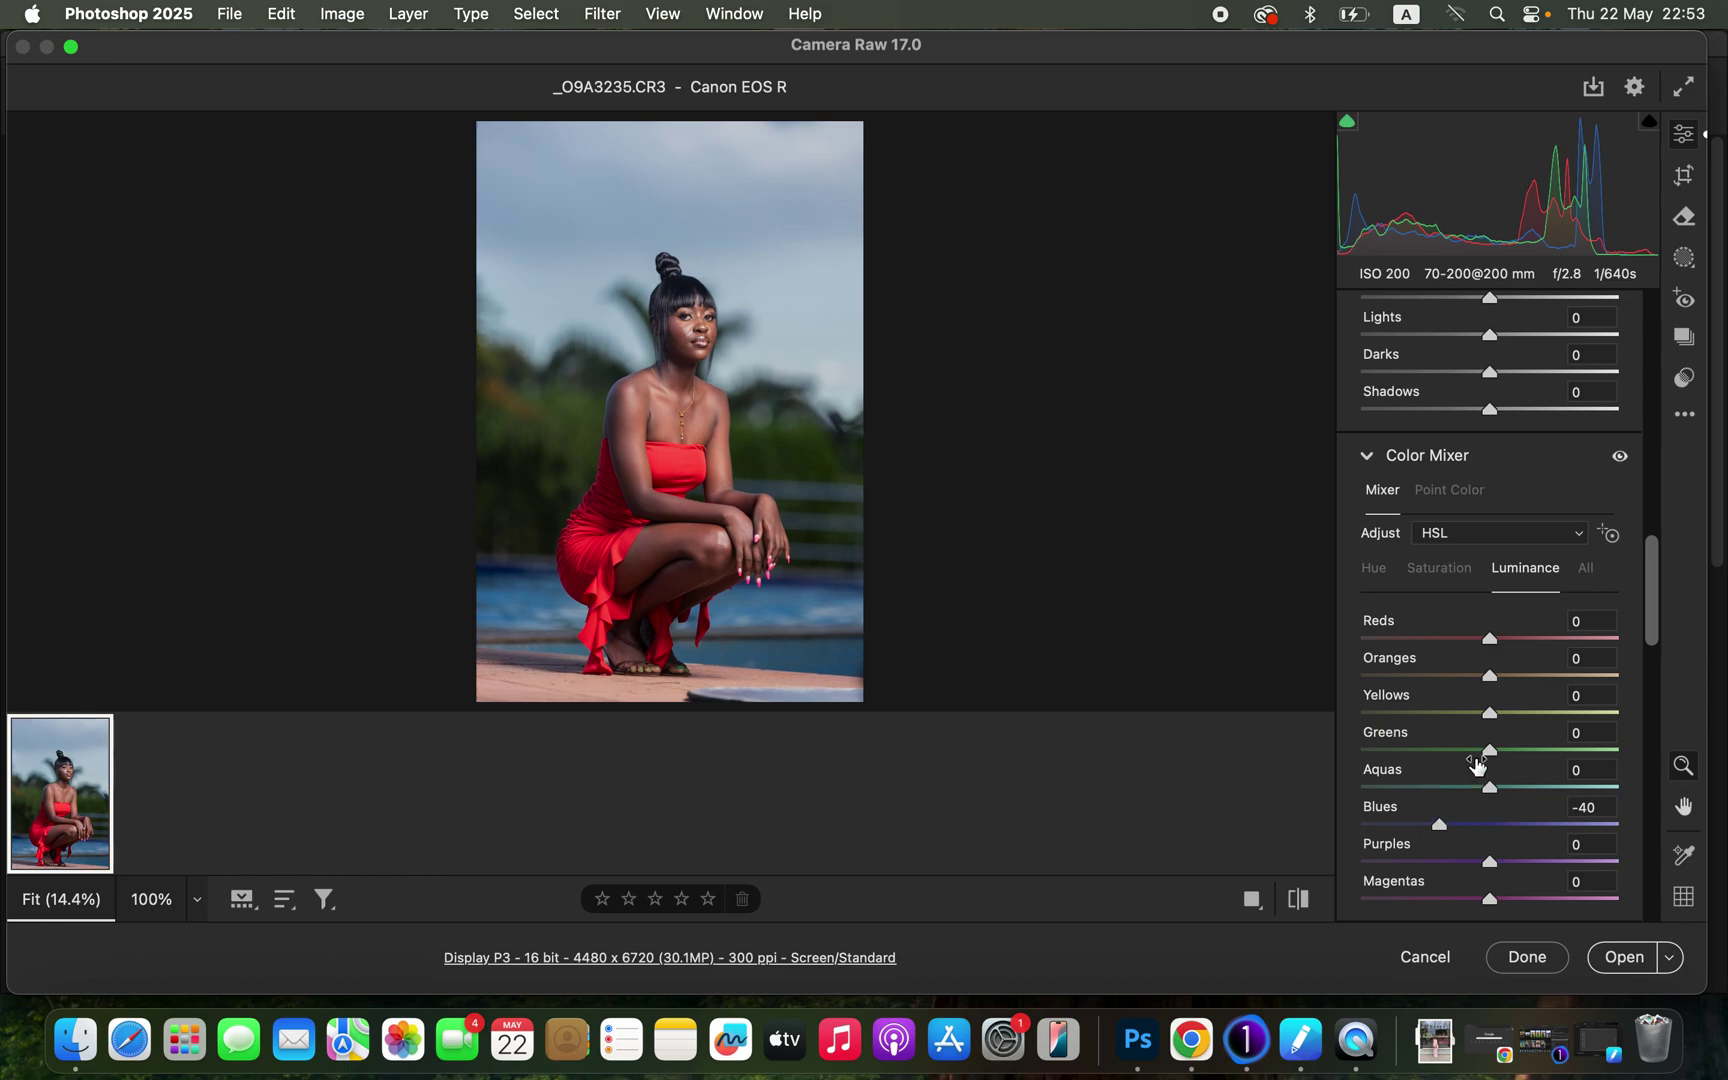
{"action": "left_click", "coordinate": [1449, 577]}
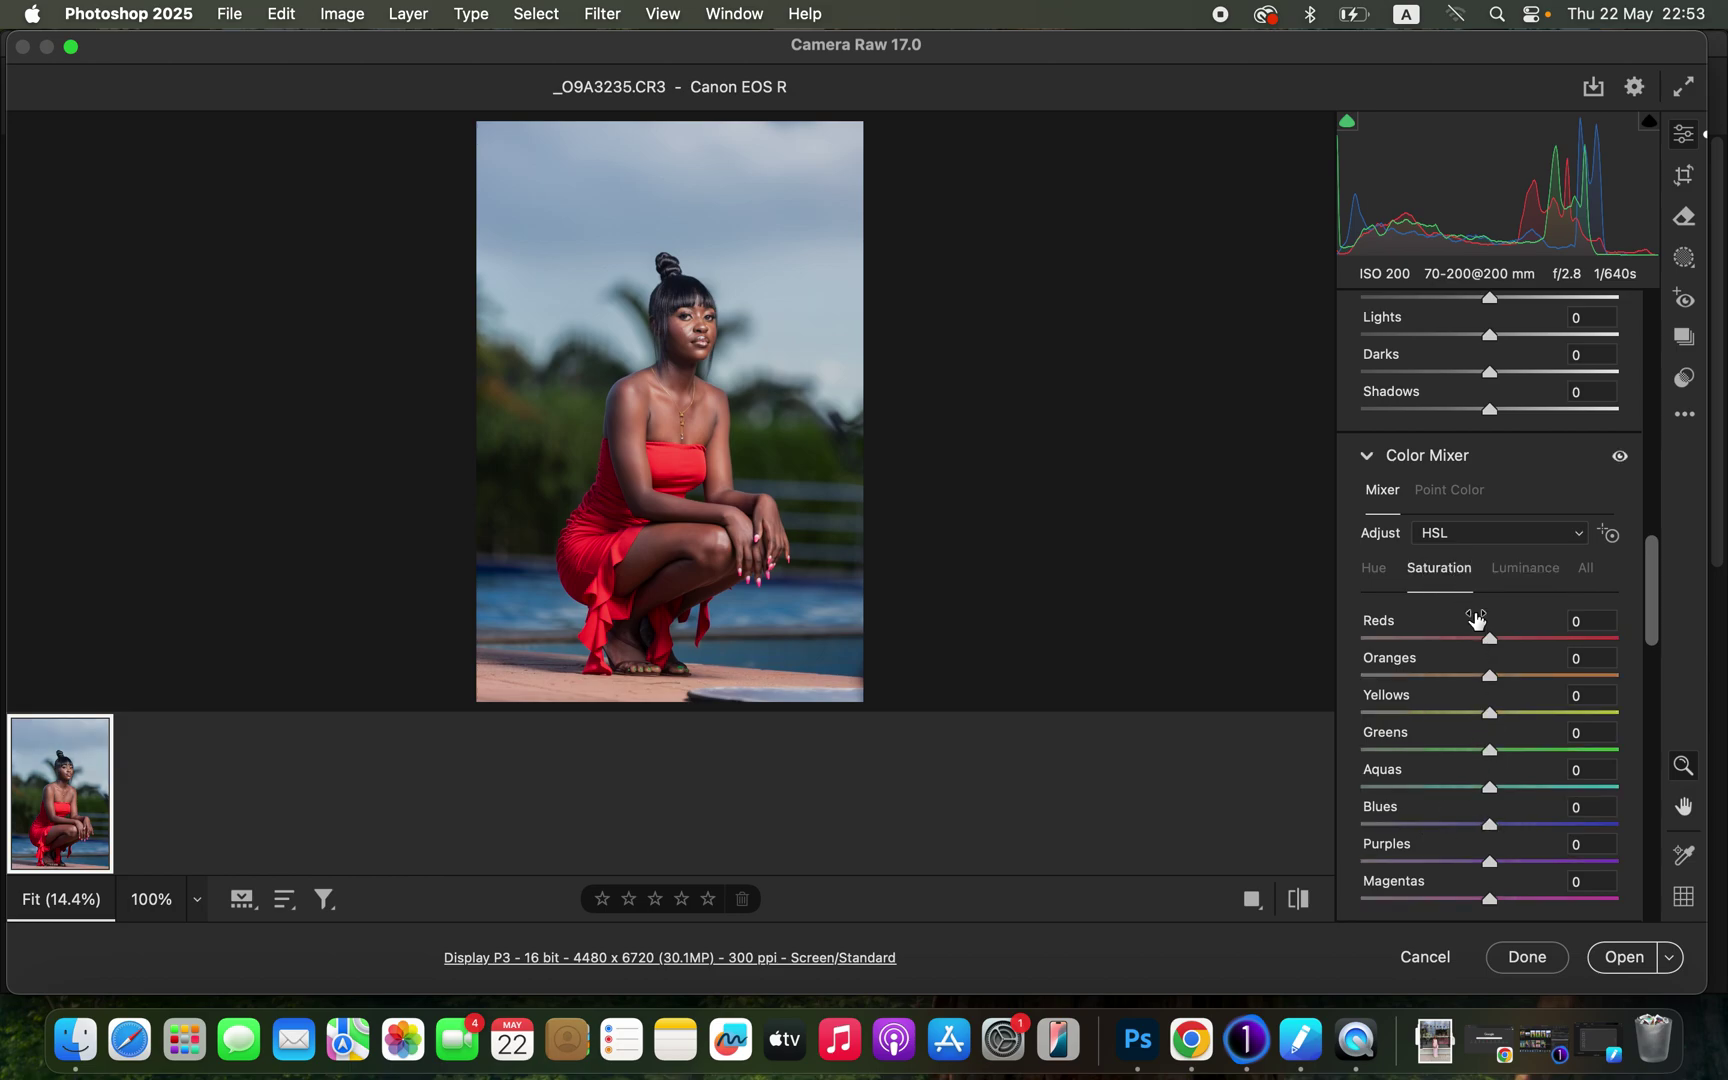
{"action": "left_click_drag", "start_coordinate": [1497, 825], "coordinate": [1522, 824]}
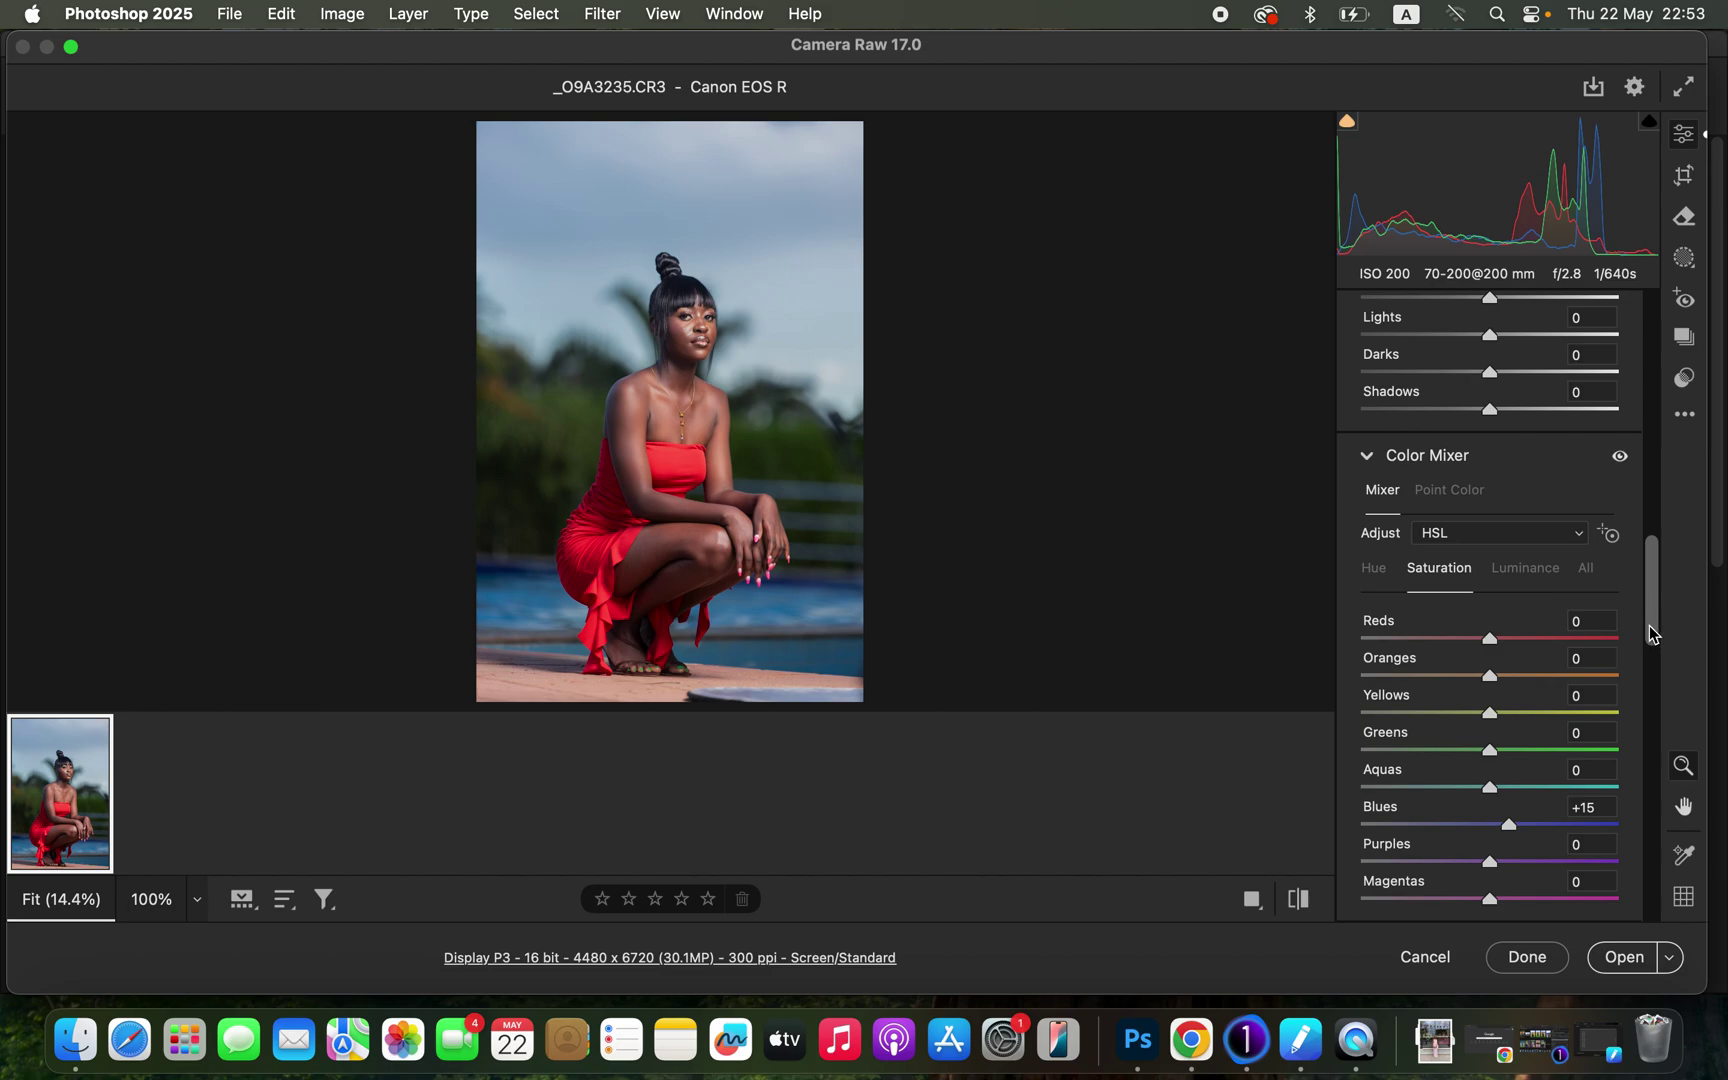
{"action": "left_click", "coordinate": [1377, 571]}
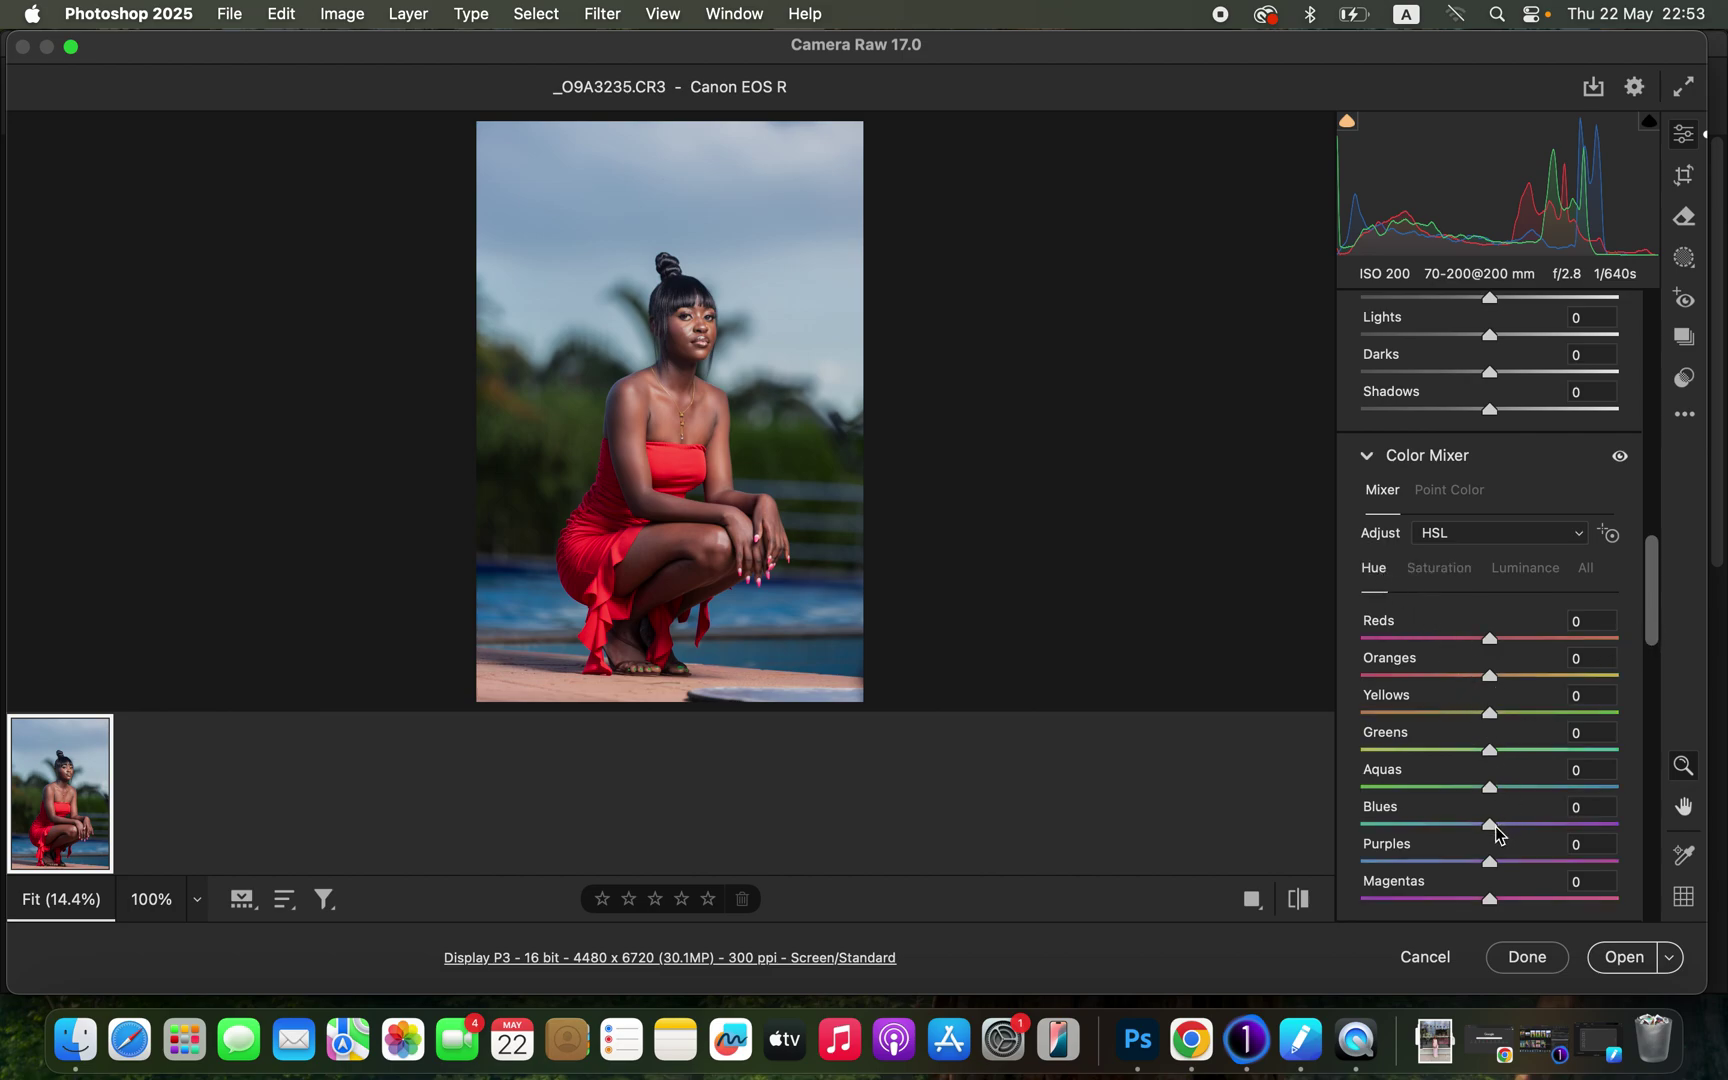
{"action": "mouse_move", "coordinate": [1493, 831]}
{"action": "left_mouse_down"}
{"action": "mouse_move", "coordinate": [1404, 834]}
{"action": "mouse_move", "coordinate": [1500, 837]}
{"action": "mouse_move", "coordinate": [1466, 838]}
{"action": "left_mouse_up"}
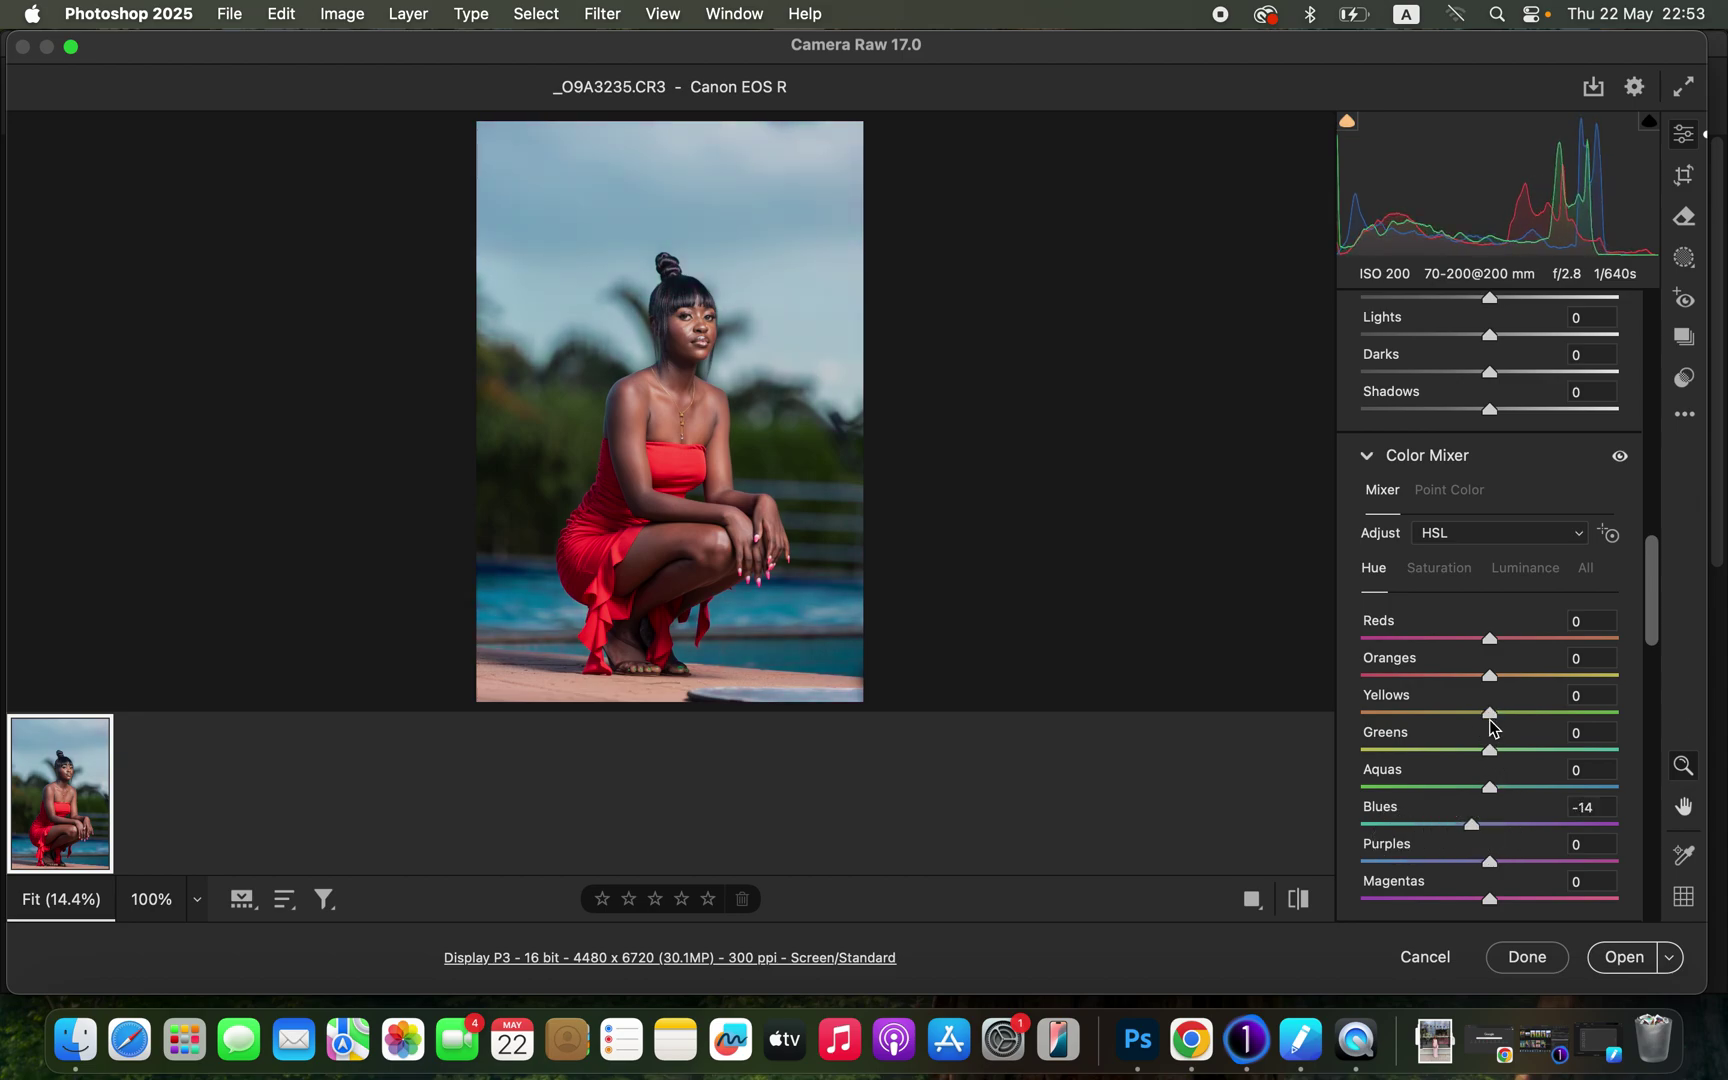
{"action": "mouse_move", "coordinate": [1492, 752]}
{"action": "left_mouse_down"}
{"action": "mouse_move", "coordinate": [1585, 745]}
{"action": "mouse_move", "coordinate": [1511, 750]}
{"action": "left_mouse_up"}
After a before/after check, raise Blue Primary saturation to +59 and set Saturation to -7.
{"action": "left_click", "coordinate": [1307, 905]}
{"action": "left_click", "coordinate": [1307, 905]}
{"action": "left_click_drag", "start_coordinate": [1655, 632], "coordinate": [1685, 900]}
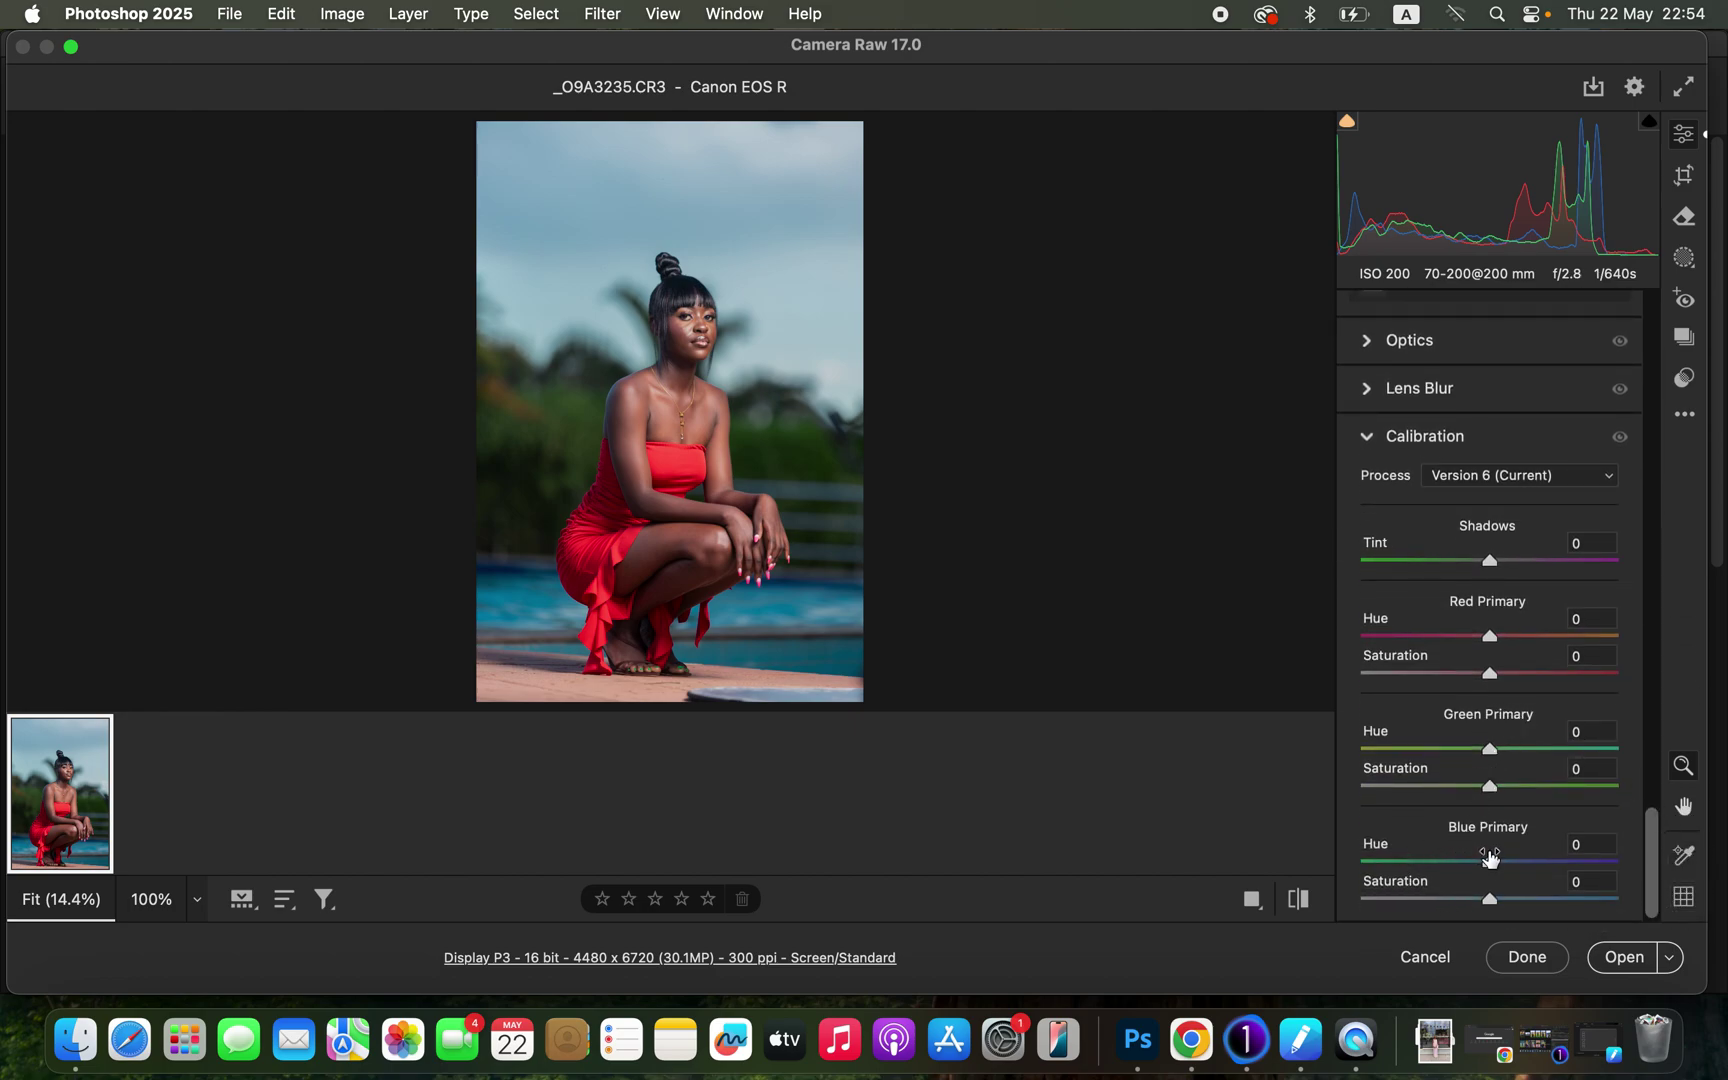
{"action": "left_click_drag", "start_coordinate": [1494, 902], "coordinate": [1550, 912]}
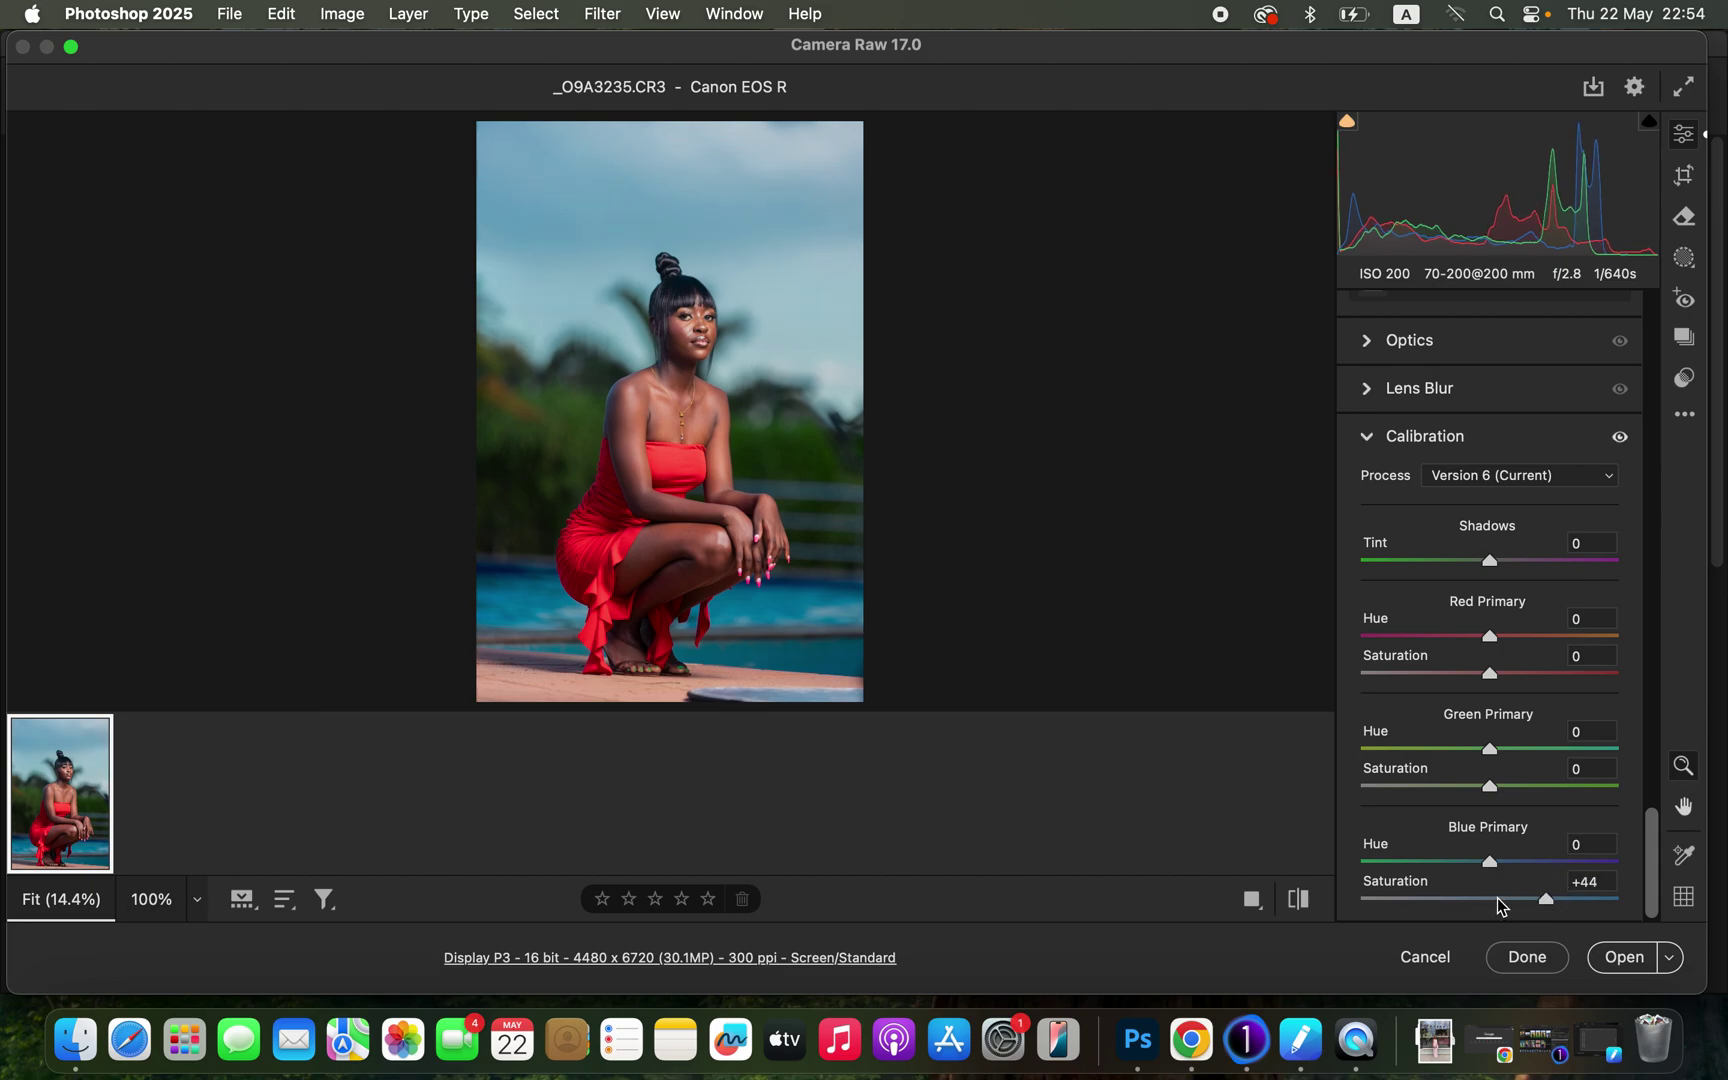
{"action": "left_click_drag", "start_coordinate": [1549, 903], "coordinate": [1566, 906]}
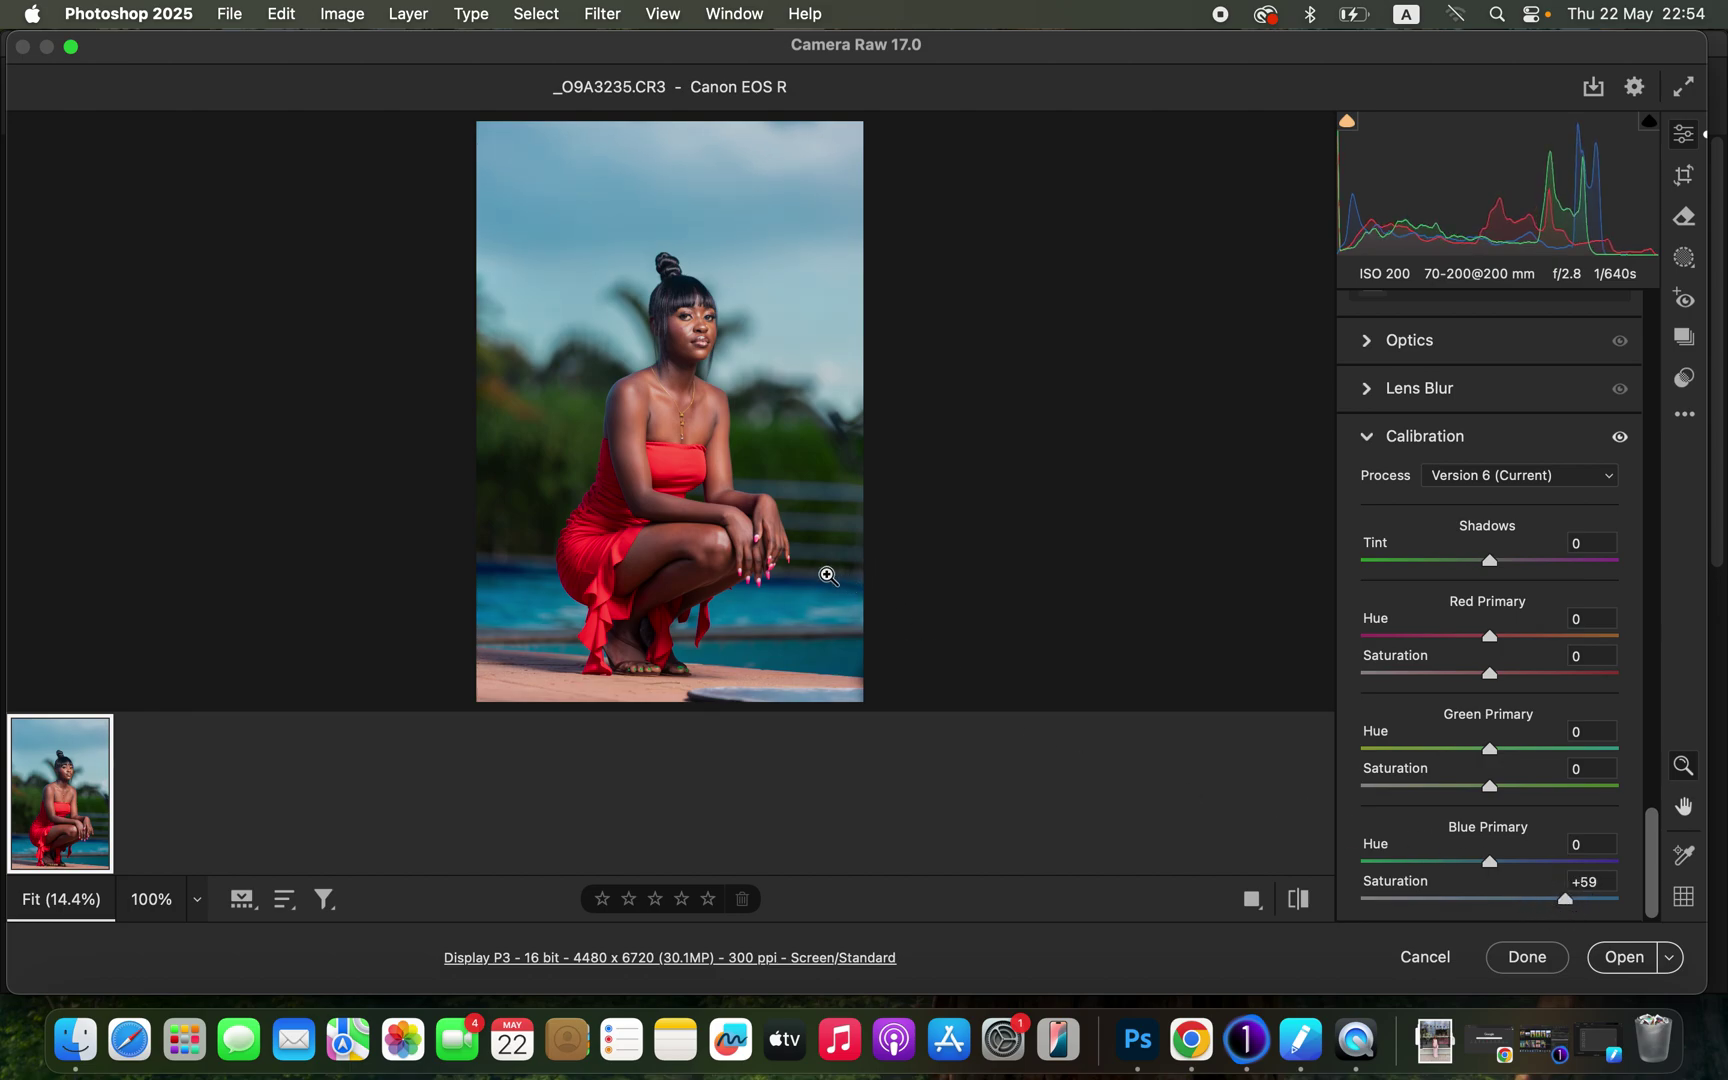
{"action": "left_click_drag", "start_coordinate": [1655, 850], "coordinate": [1652, 339]}
{"action": "left_click_drag", "start_coordinate": [1490, 783], "coordinate": [1480, 787]}
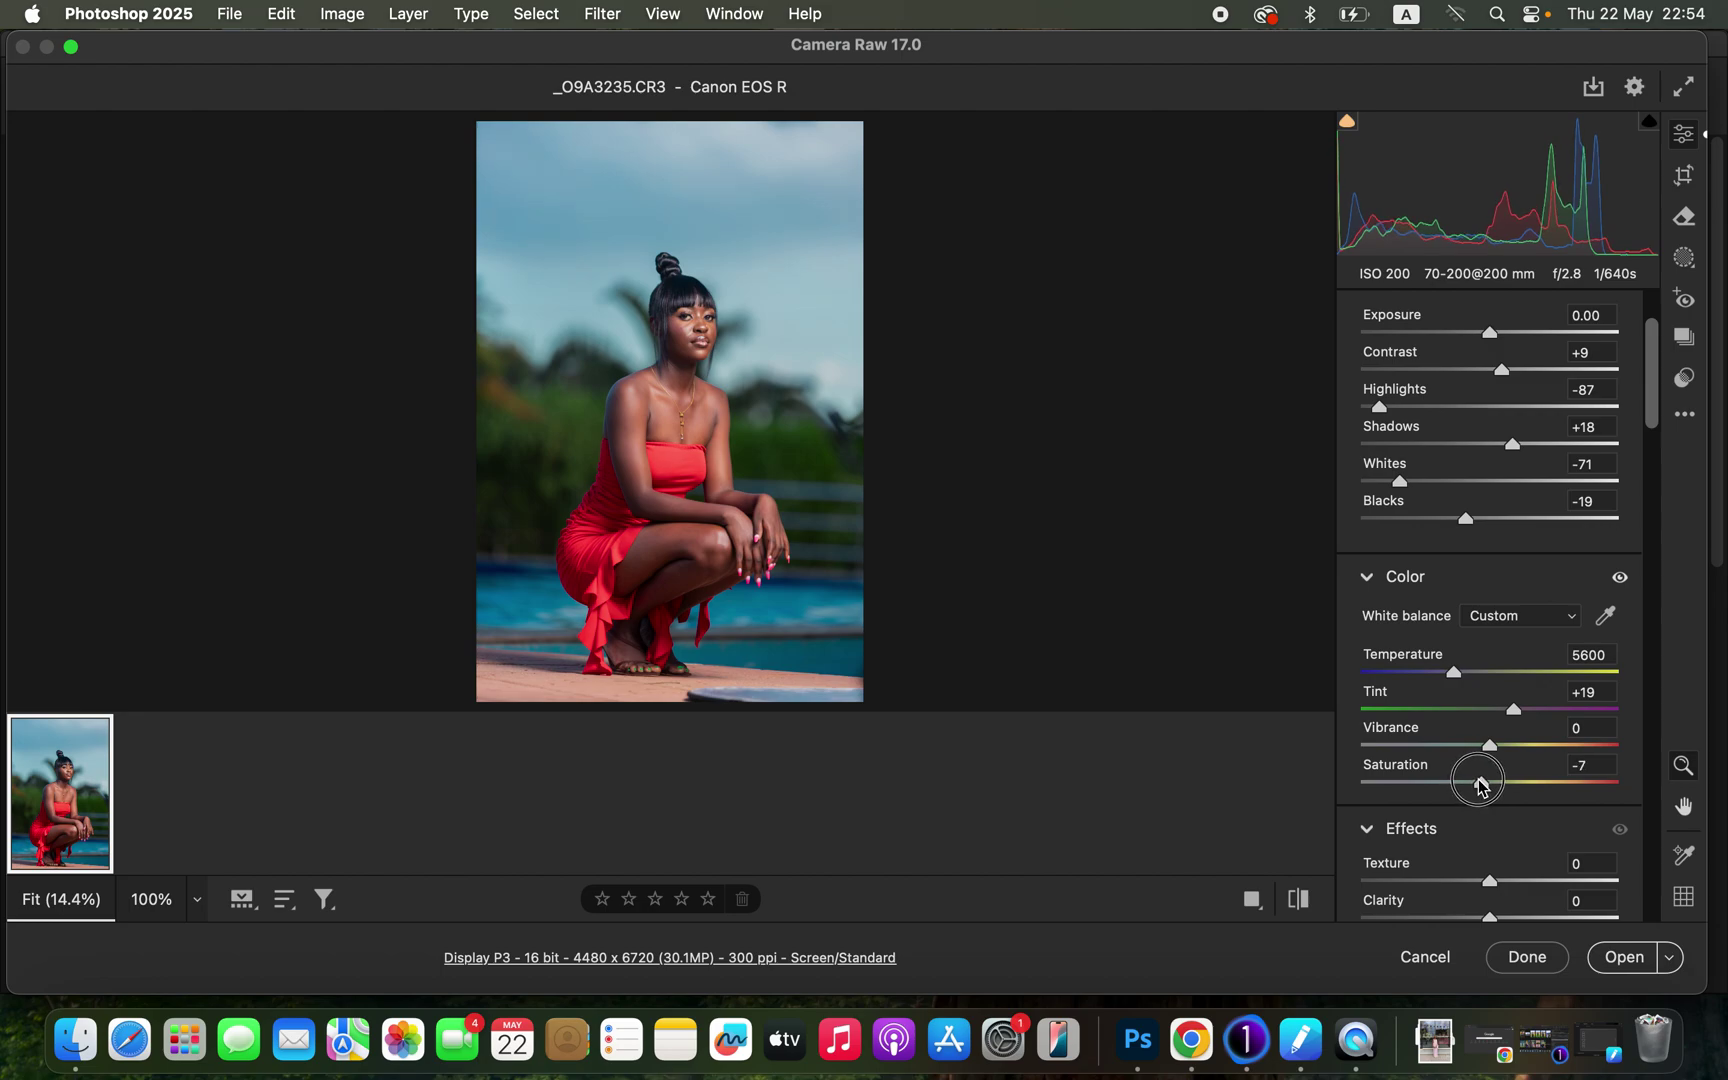
Compare before and after views, then open the graded _O9A3235.CR3 in Photoshop.
{"action": "left_click", "coordinate": [1299, 899]}
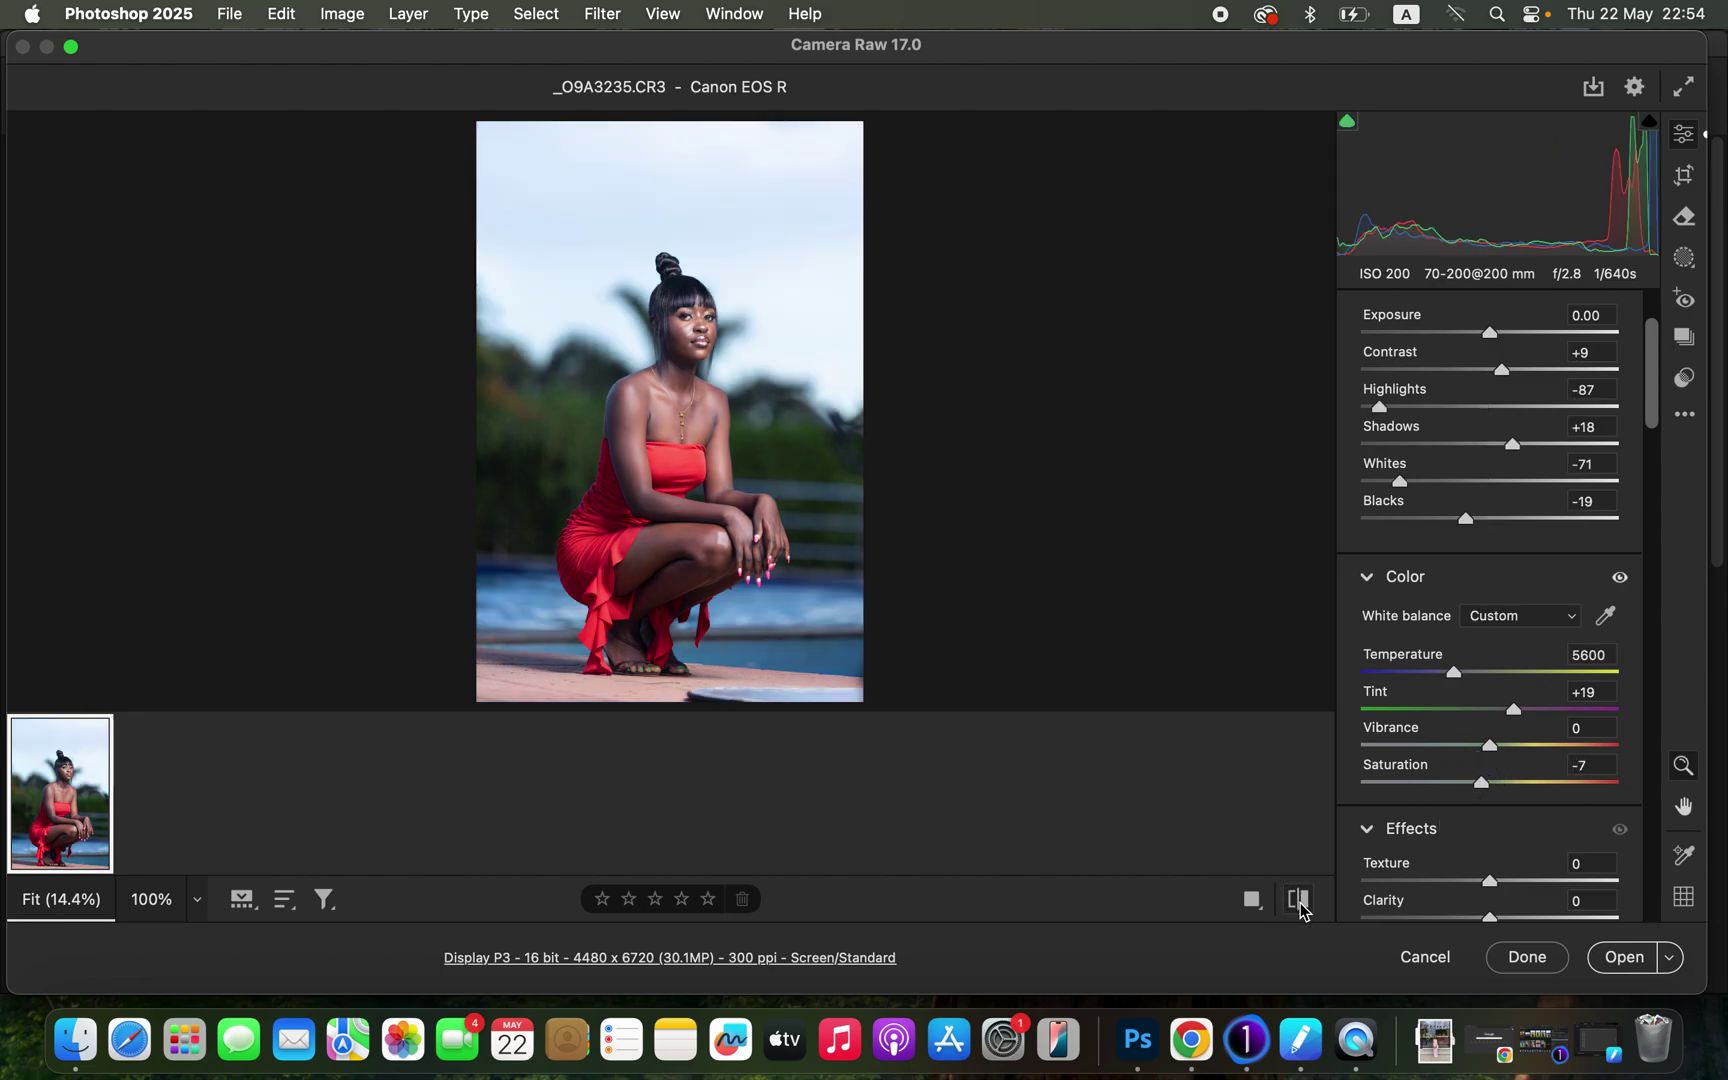
{"action": "left_click", "coordinate": [1300, 906]}
{"action": "left_click", "coordinate": [1301, 907]}
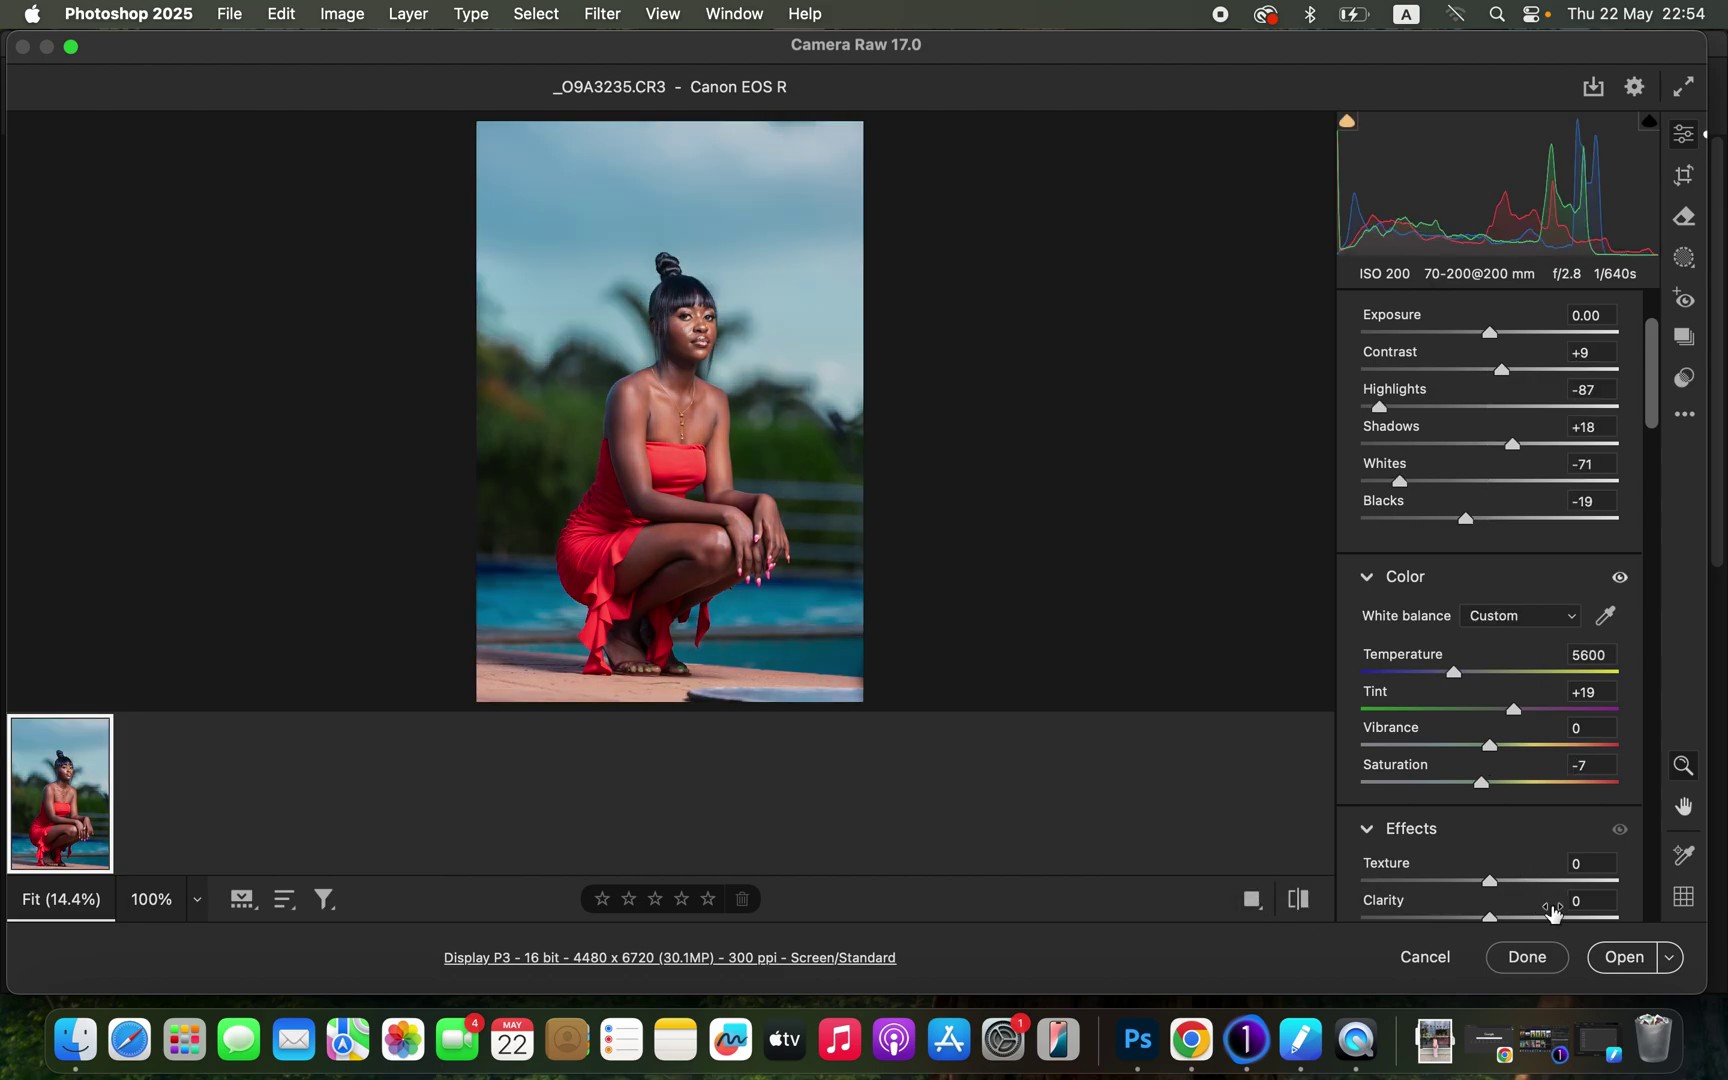
{"action": "left_click", "coordinate": [1600, 958]}
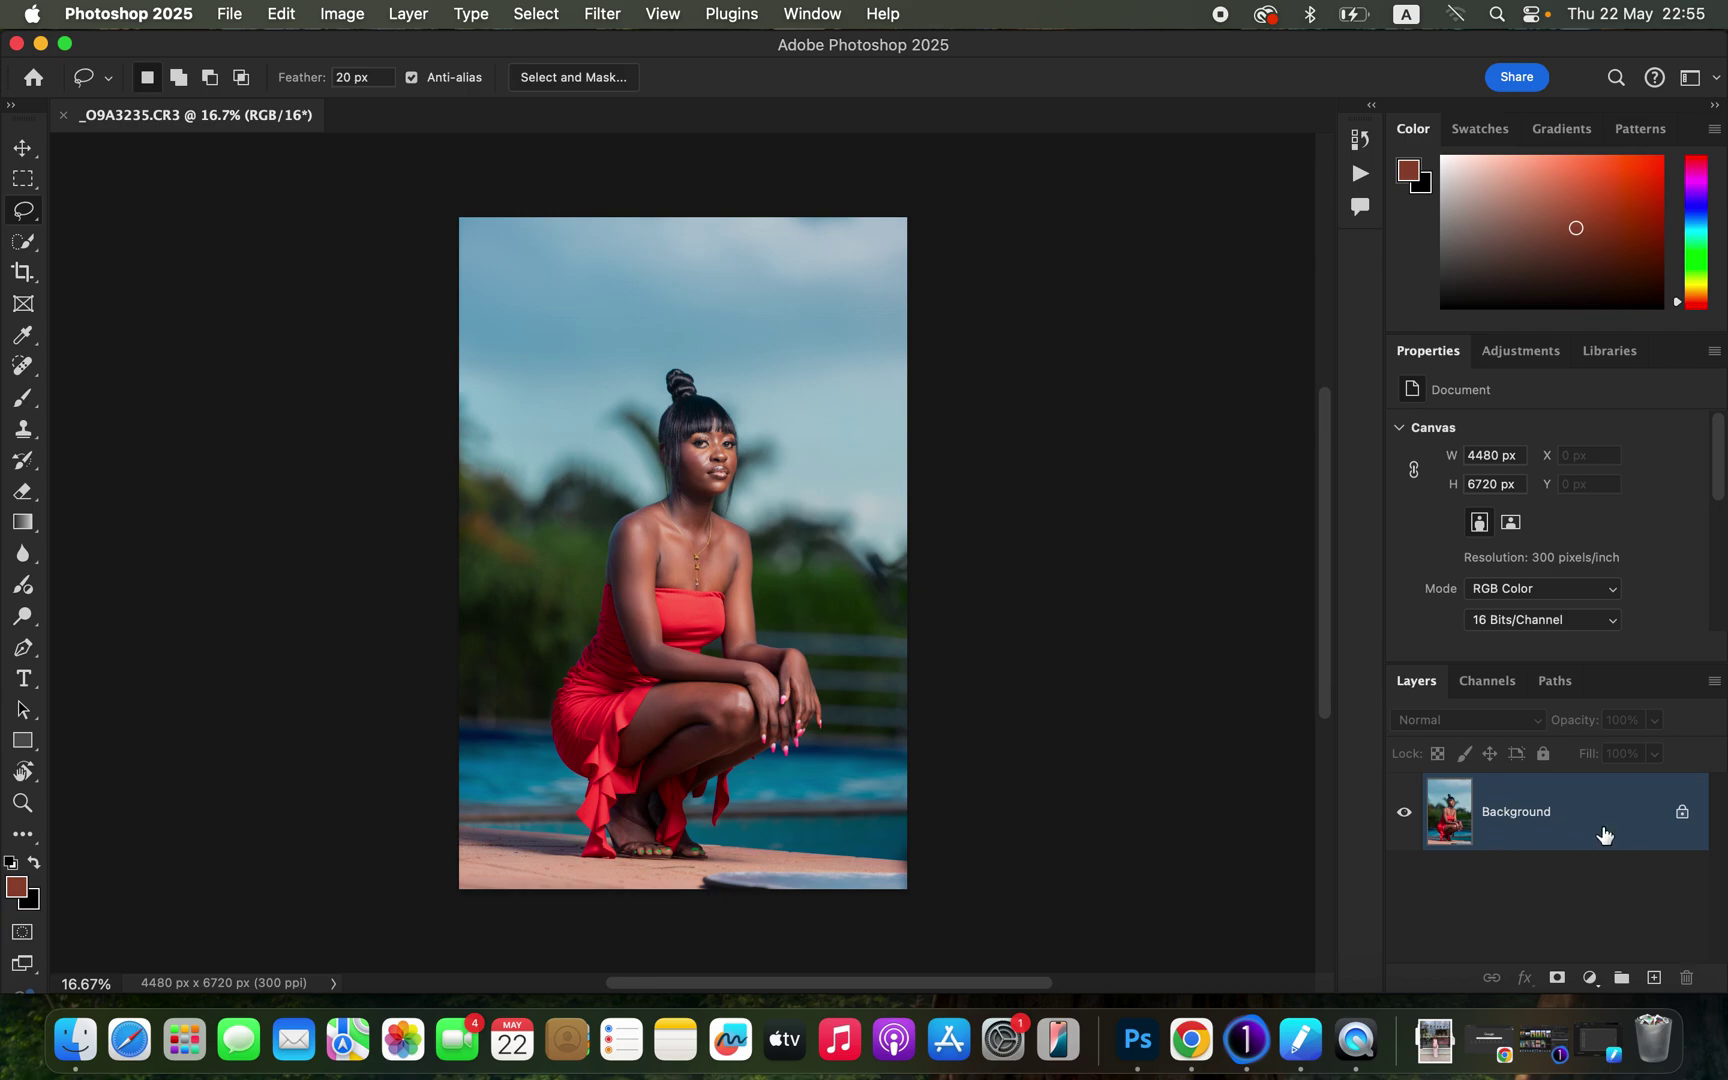
Duplicate the background layer twice and rename the first copy LOW.
{"action": "key", "text": "super+j"}
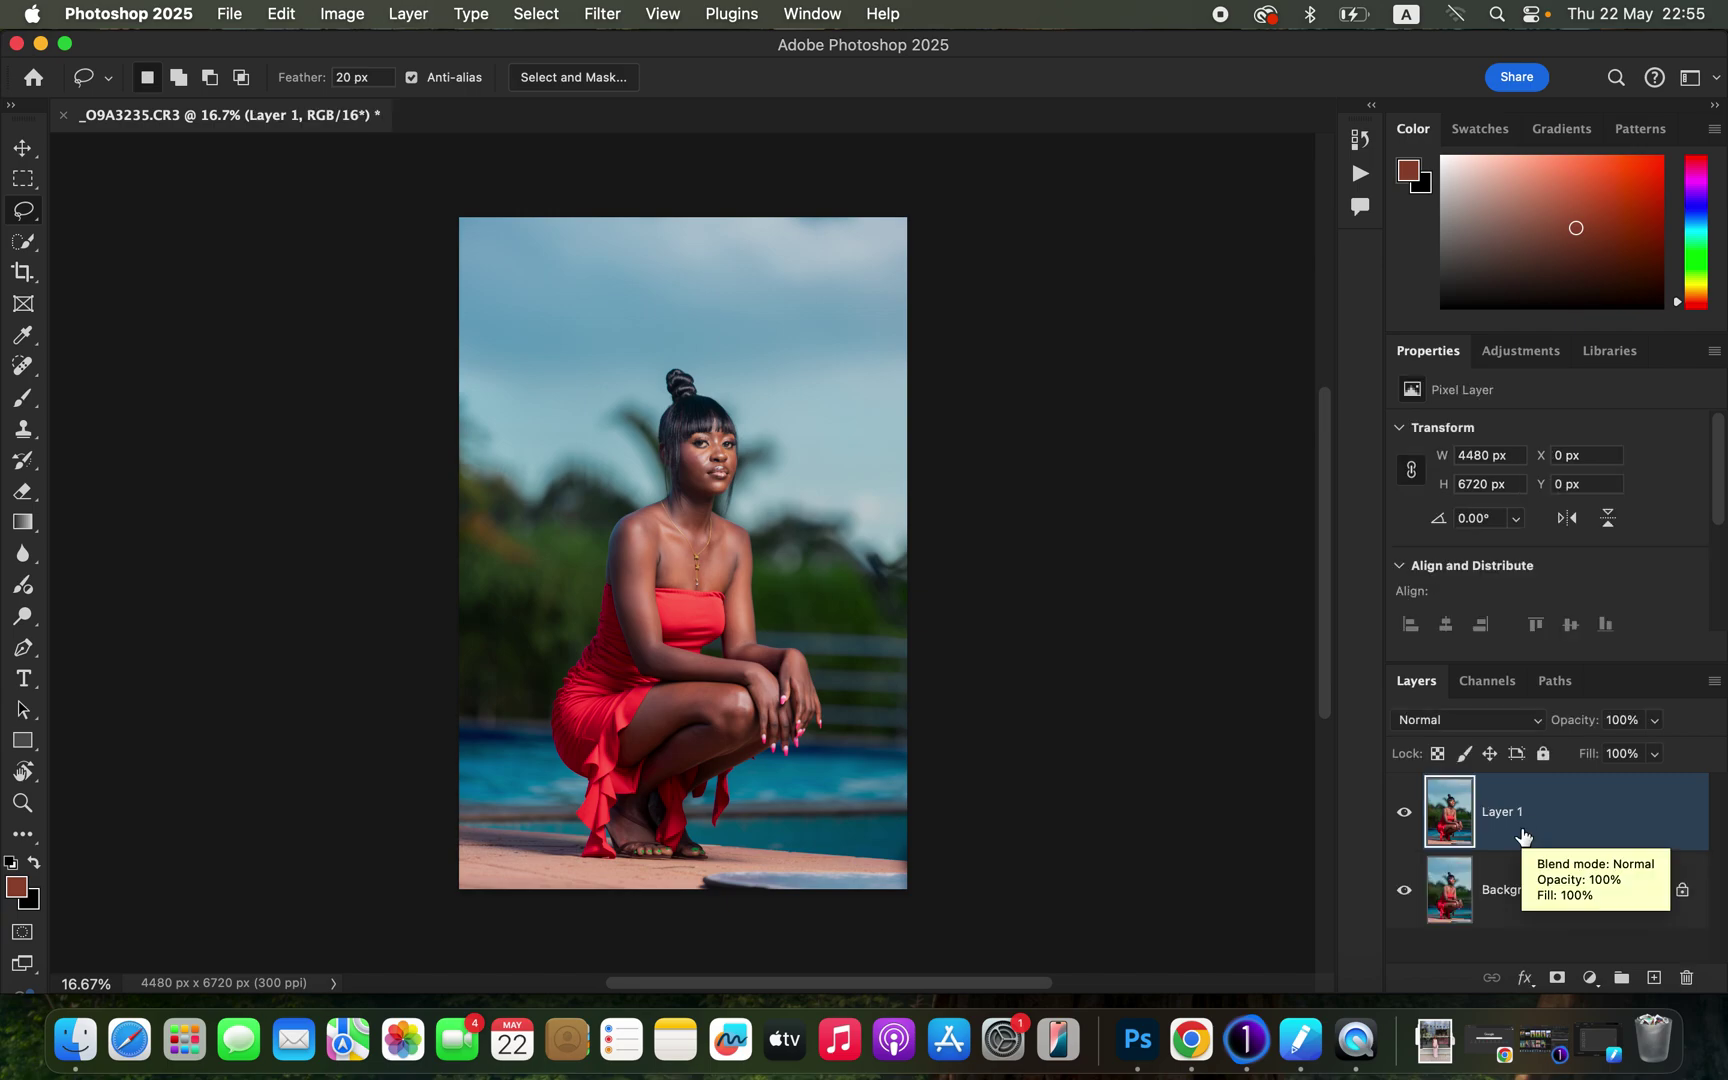
{"action": "key", "text": "super+j"}
{"action": "double_click", "coordinate": [1513, 893]}
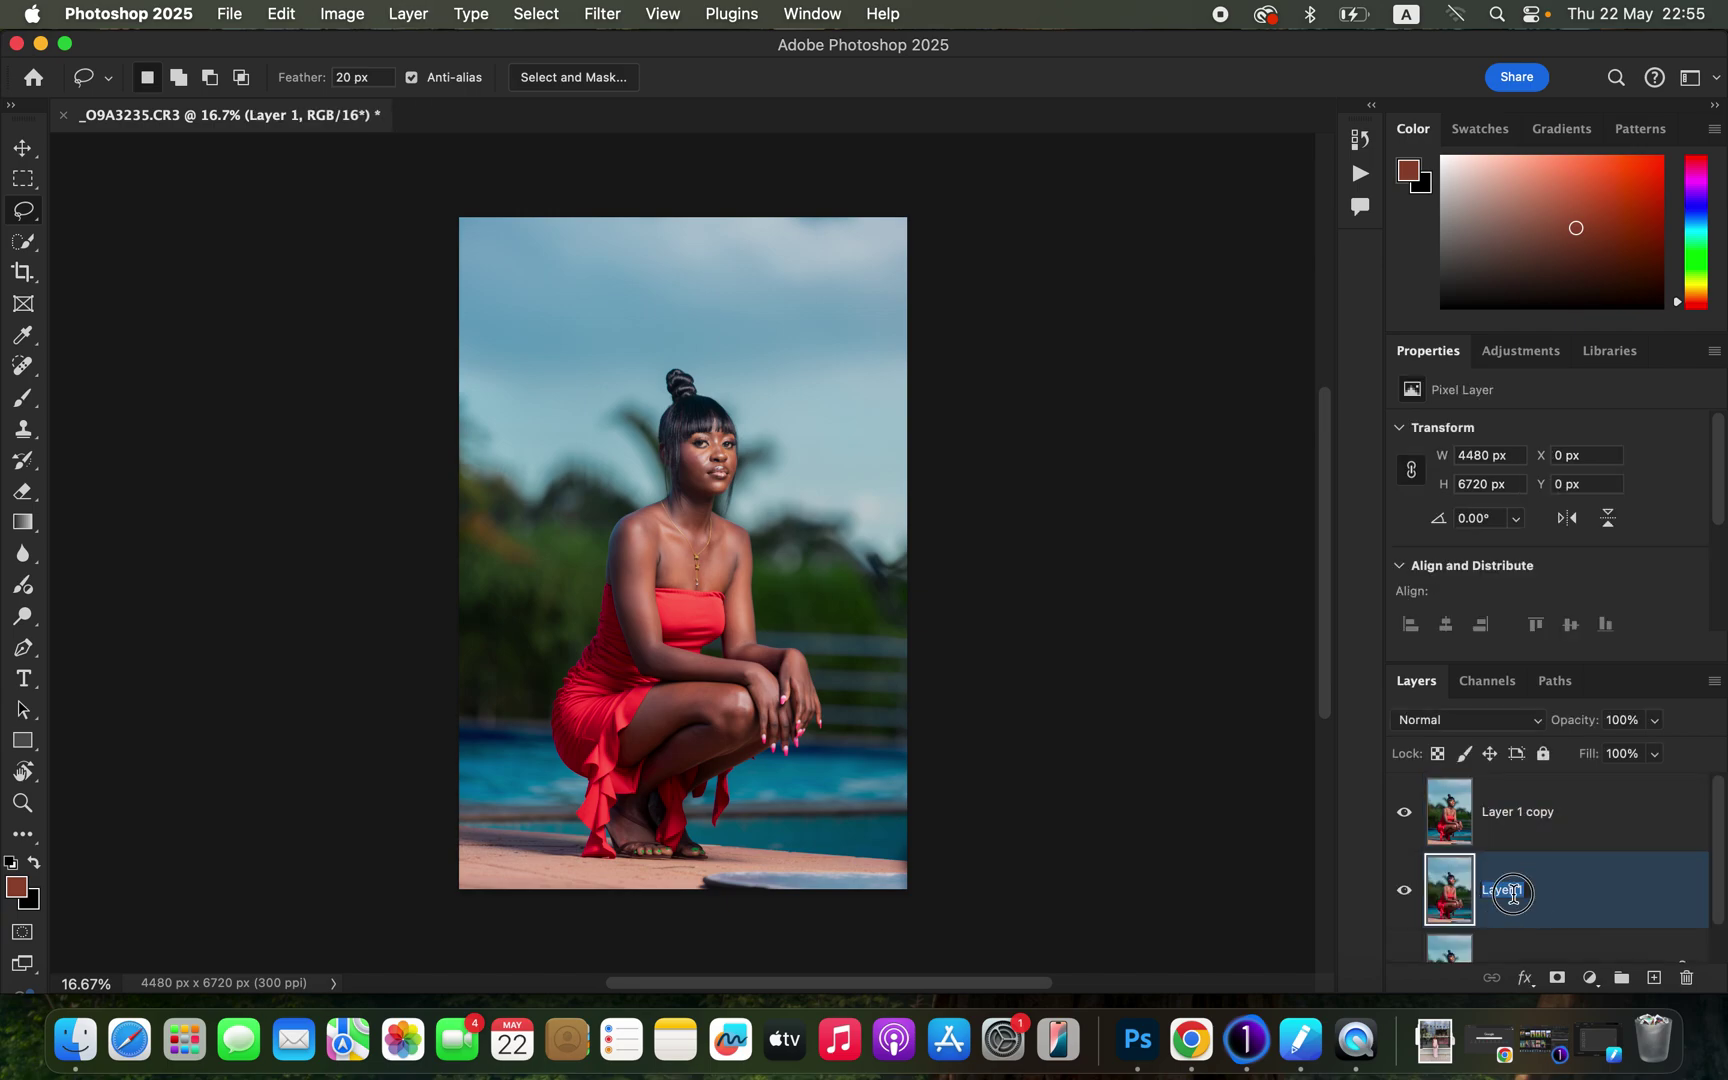
{"action": "type", "text": "LOW"}
{"action": "key", "text": "Return"}
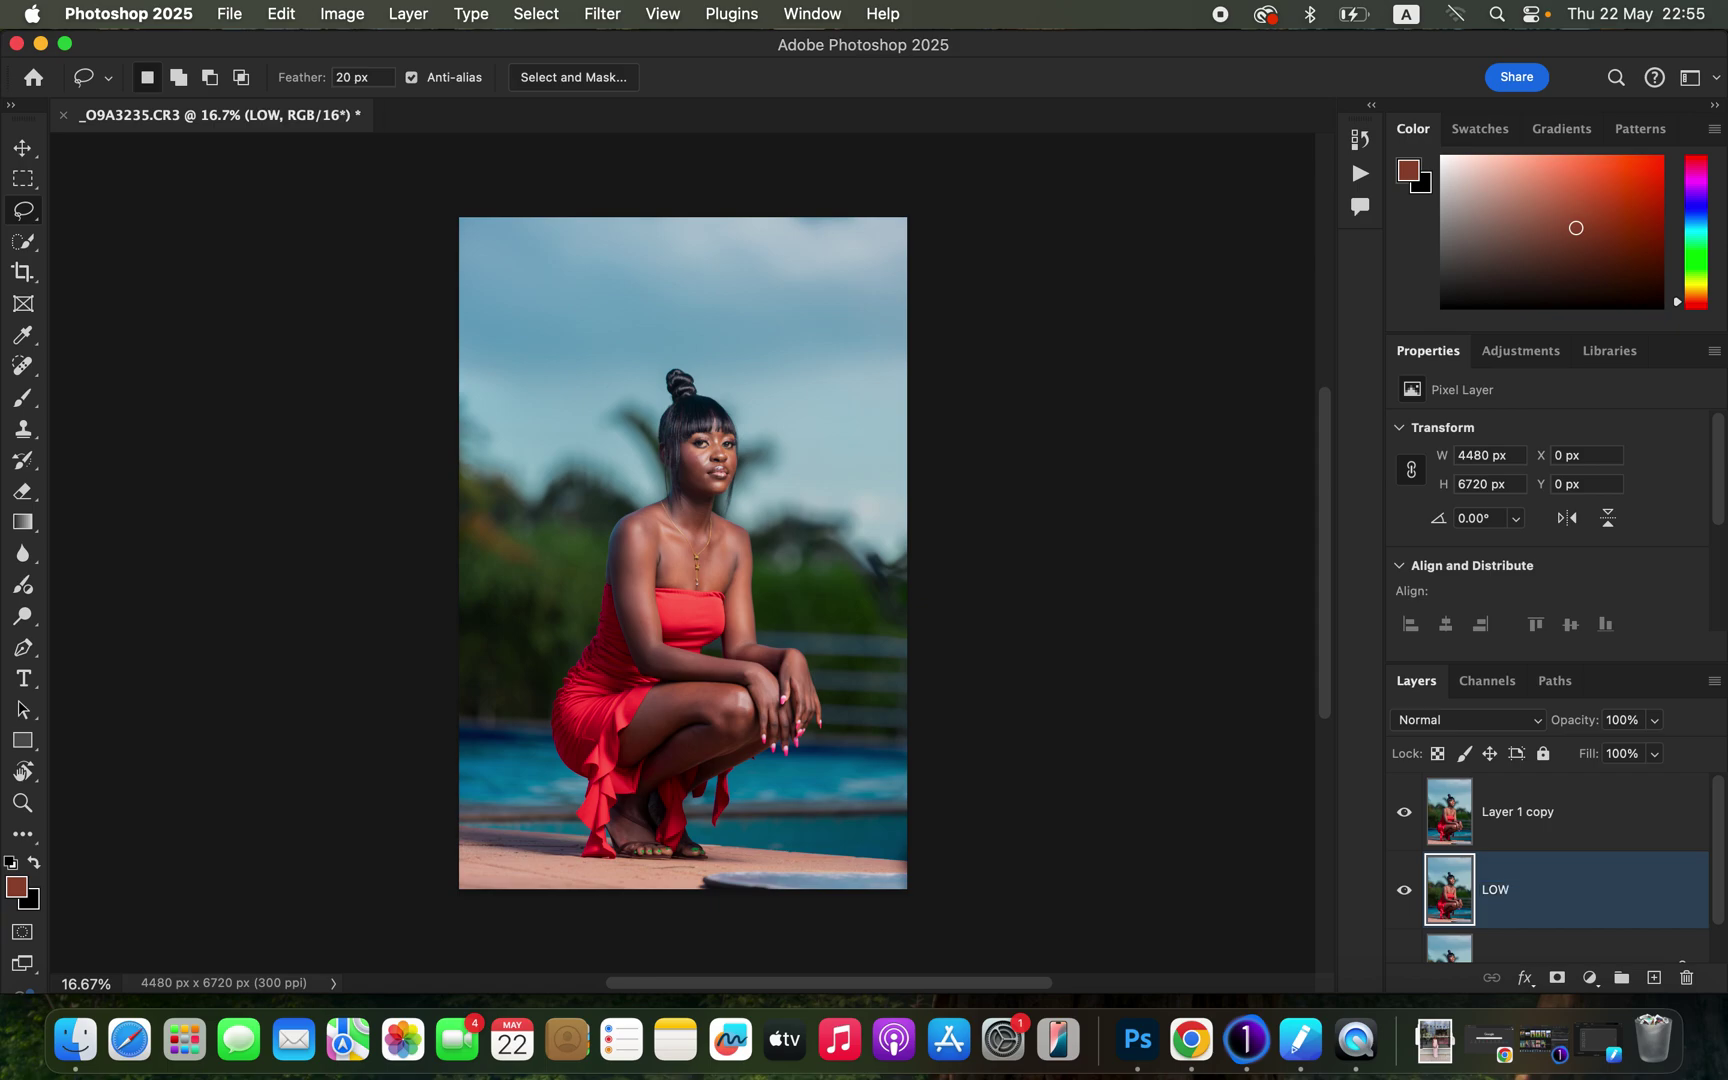
Rename the top copy HIGH, select LOW and hide HIGH.
{"action": "double_click", "coordinate": [1516, 813]}
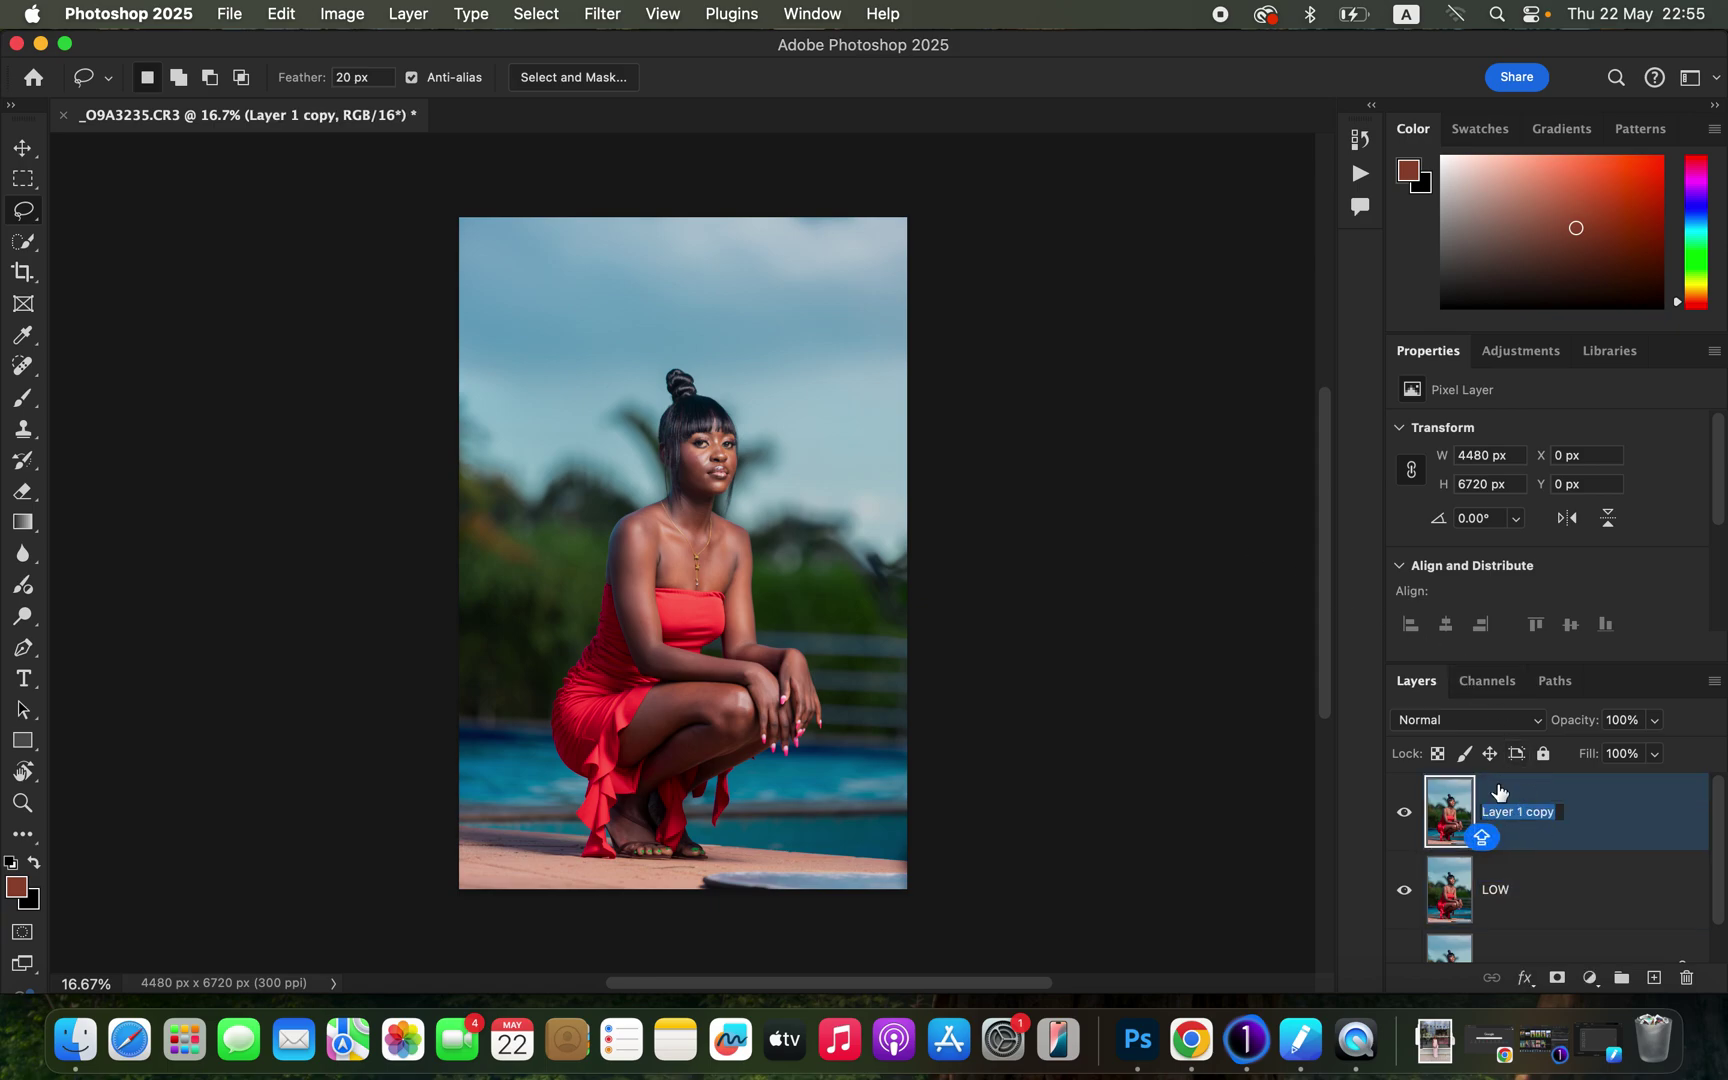
{"action": "type", "text": "HIGH"}
{"action": "key", "text": "Return"}
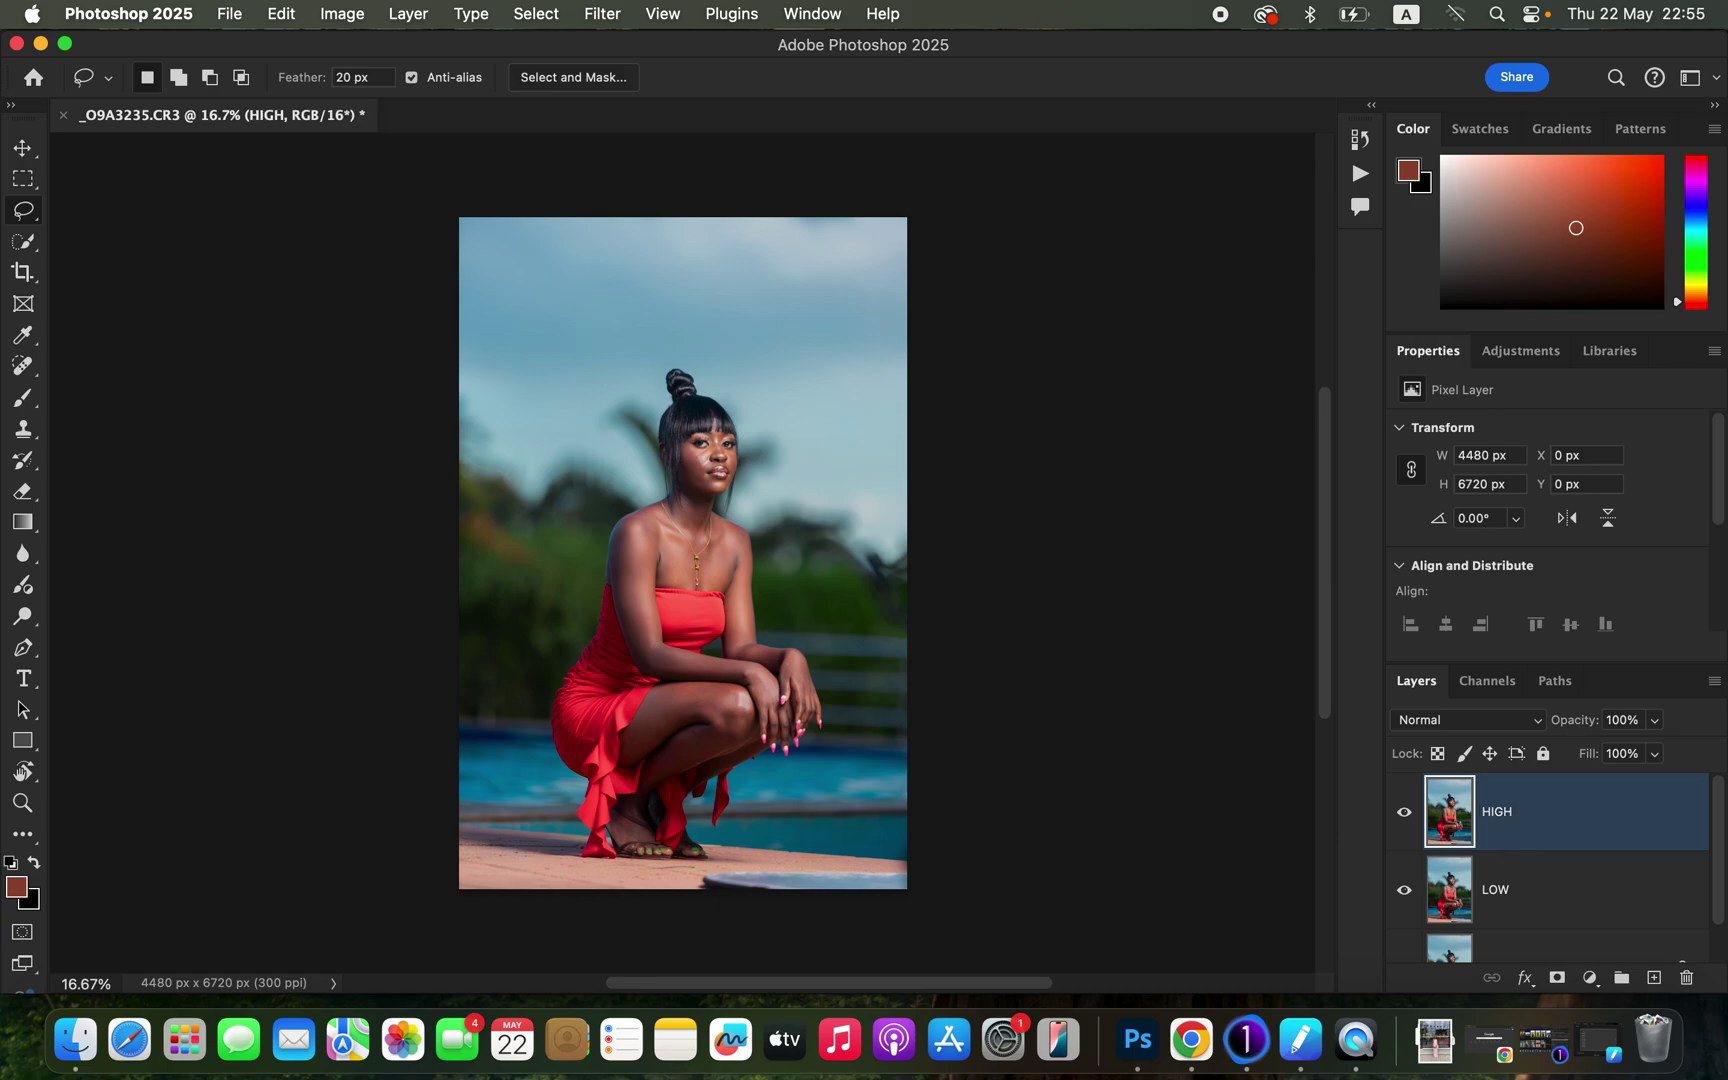
{"action": "left_click", "coordinate": [1568, 906]}
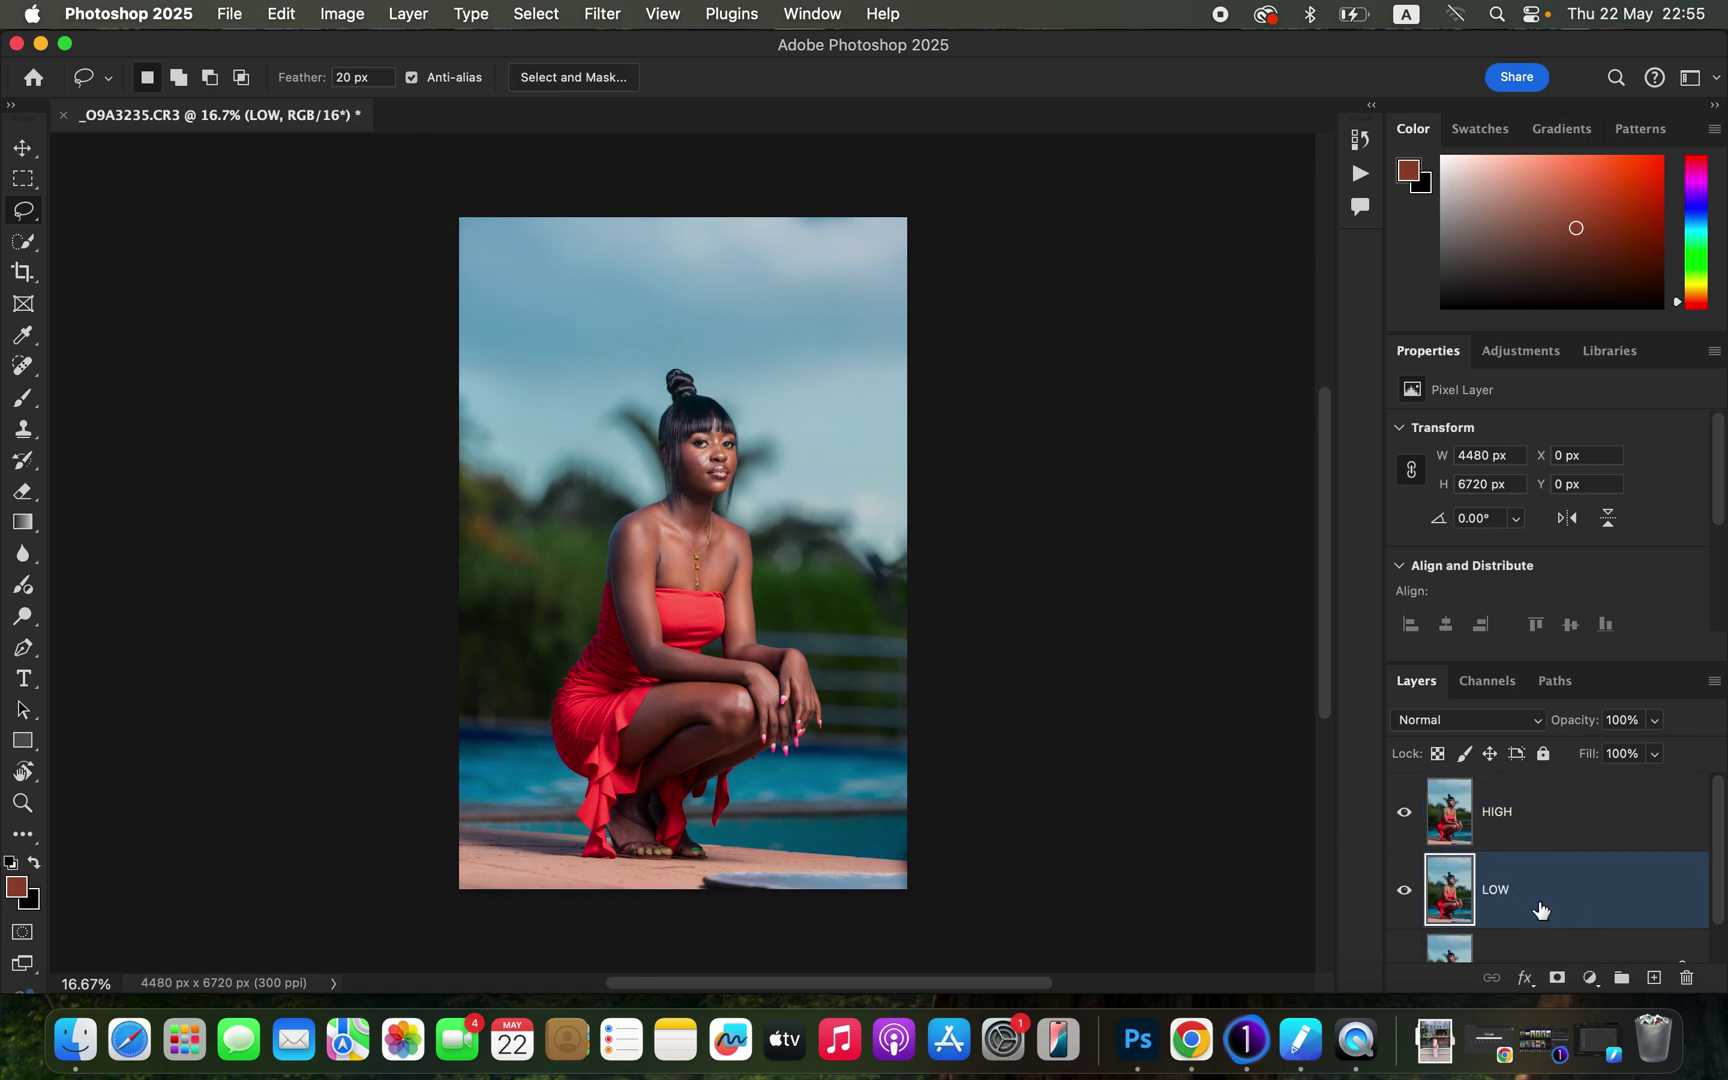
{"action": "left_click", "coordinate": [1403, 814]}
Apply a 3.0-pixel Gaussian Blur to the LOW layer, then select HIGH.
{"action": "left_click", "coordinate": [603, 13]}
{"action": "mouse_move", "coordinate": [903, 306]}
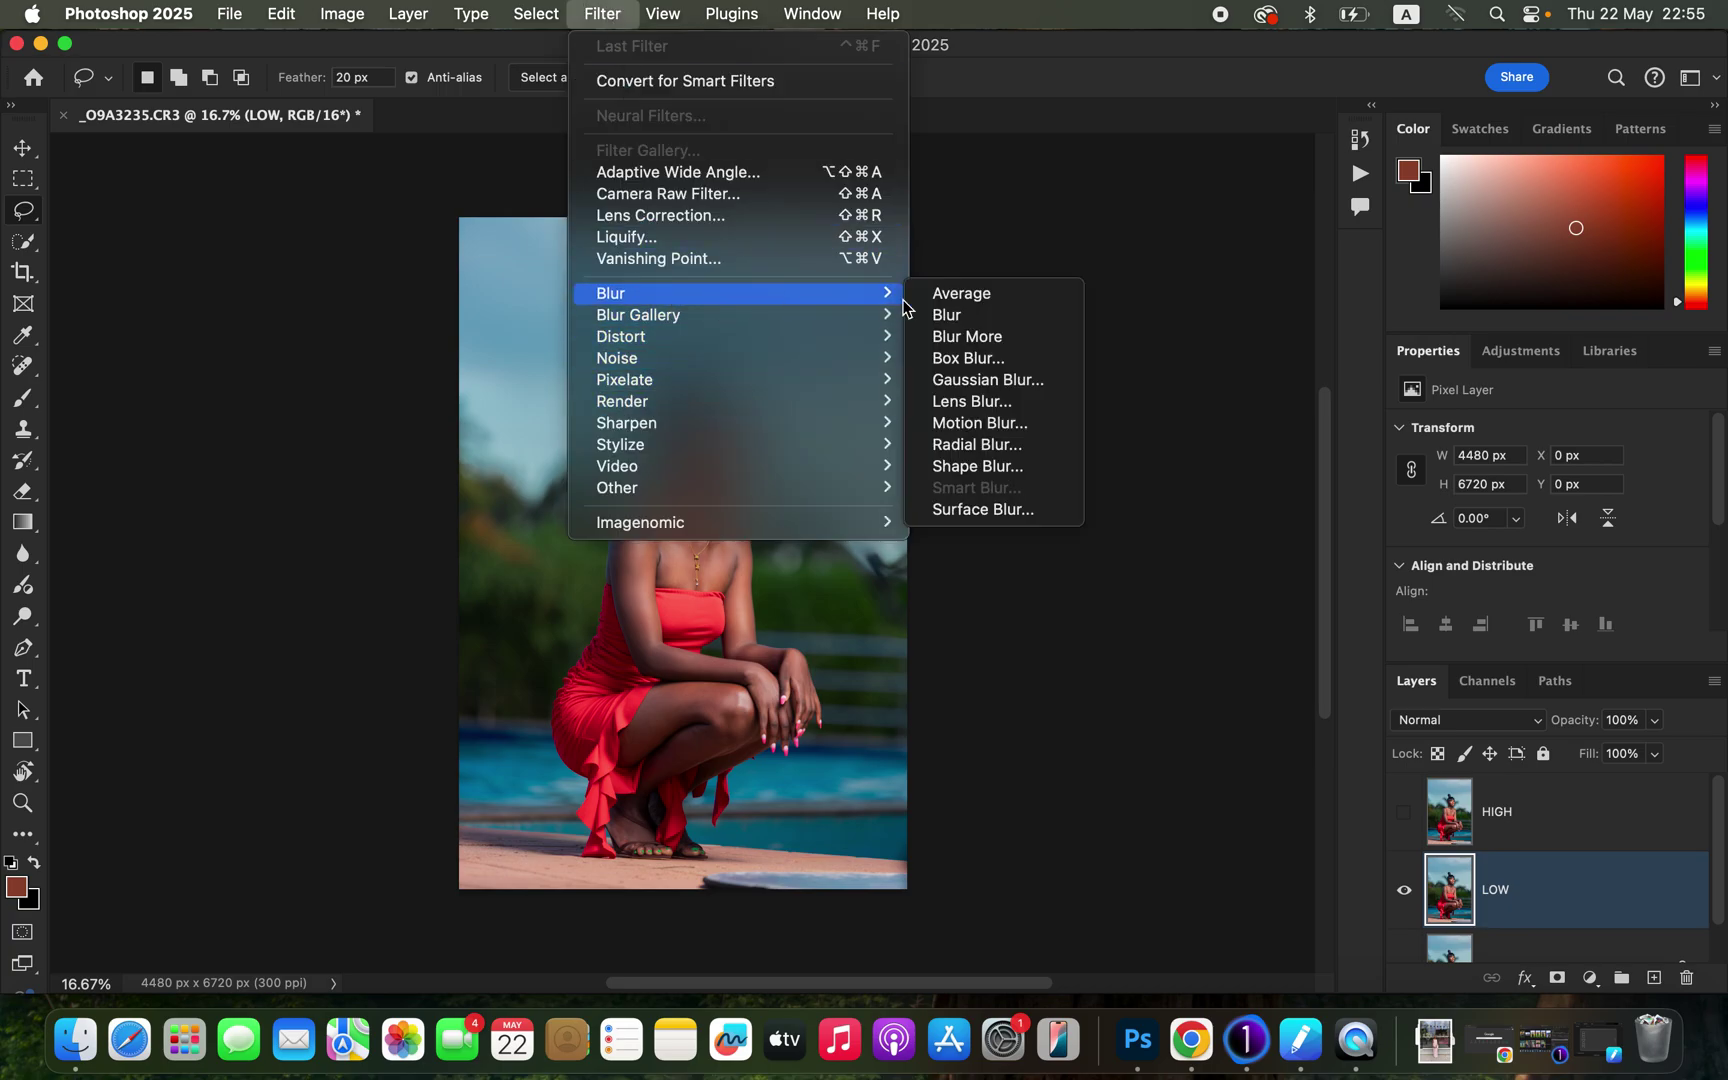
{"action": "left_click", "coordinate": [1030, 382]}
{"action": "left_click_drag", "start_coordinate": [1156, 526], "coordinate": [1072, 526]}
{"action": "left_click", "coordinate": [696, 460]}
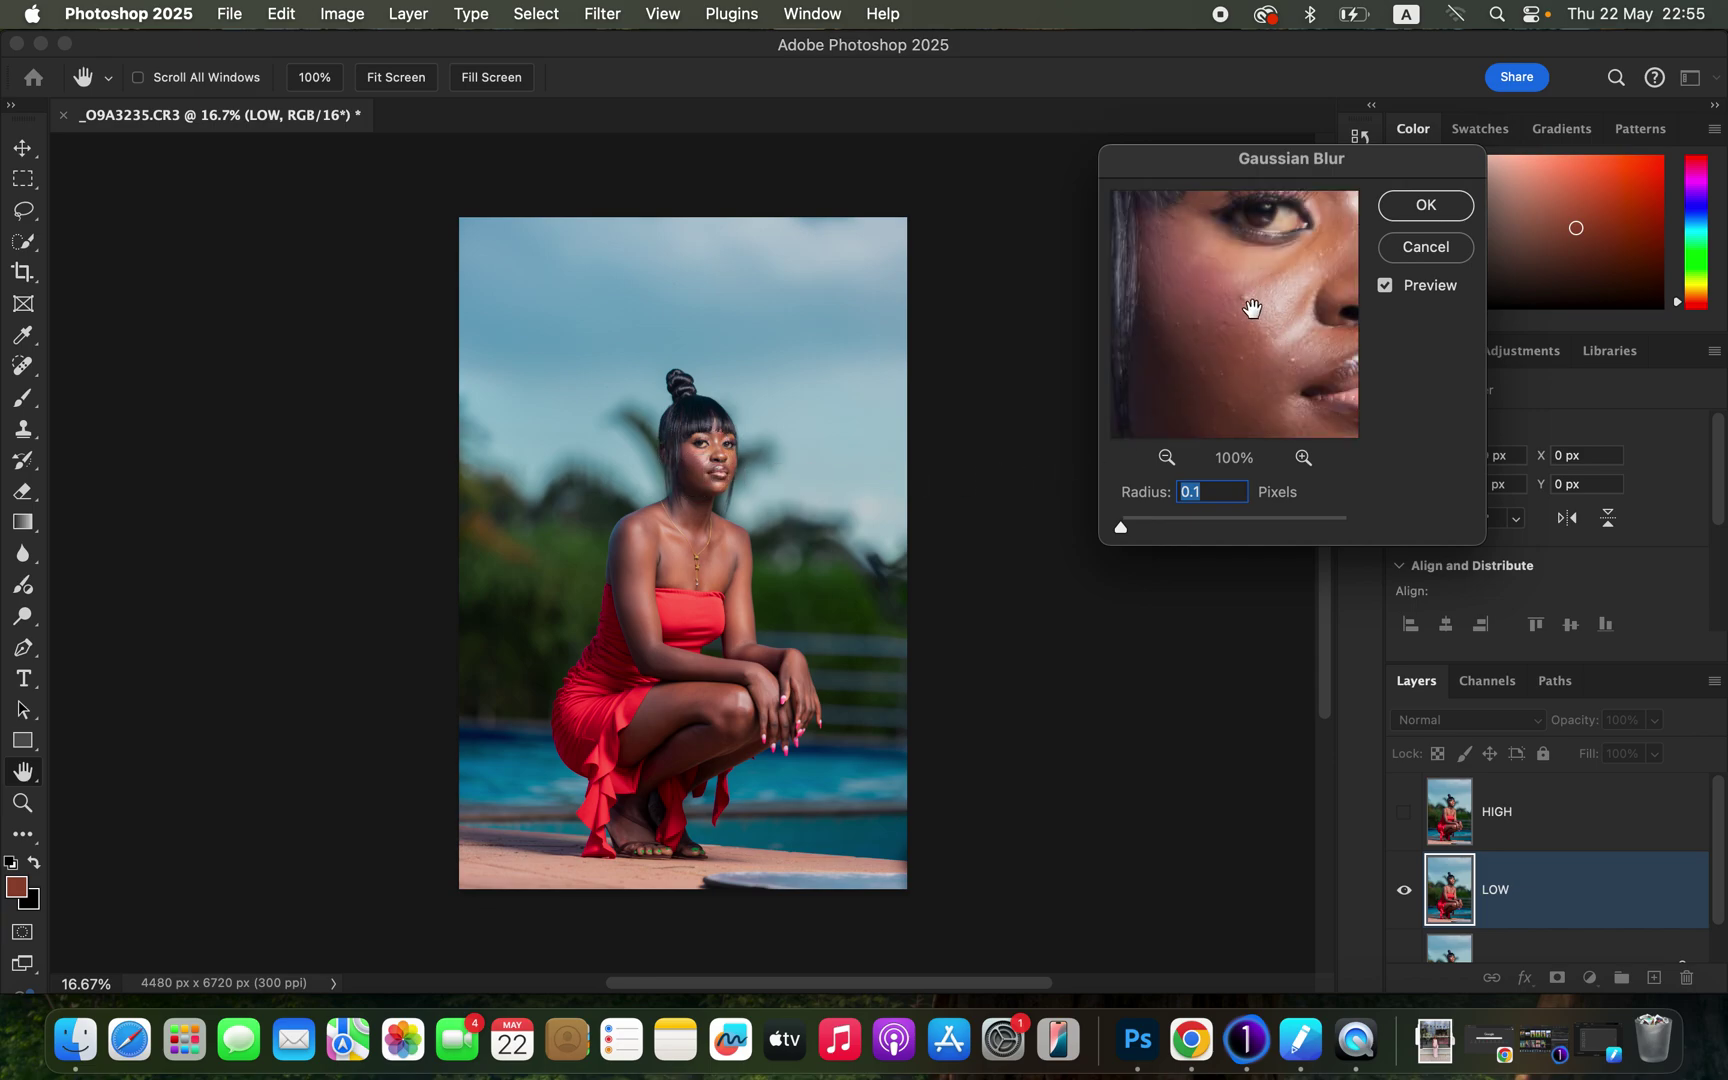
{"action": "left_click_drag", "start_coordinate": [1122, 527], "coordinate": [1147, 530]}
{"action": "left_click_drag", "start_coordinate": [1157, 525], "coordinate": [1160, 524]}
{"action": "left_click_drag", "start_coordinate": [1276, 309], "coordinate": [1243, 389]}
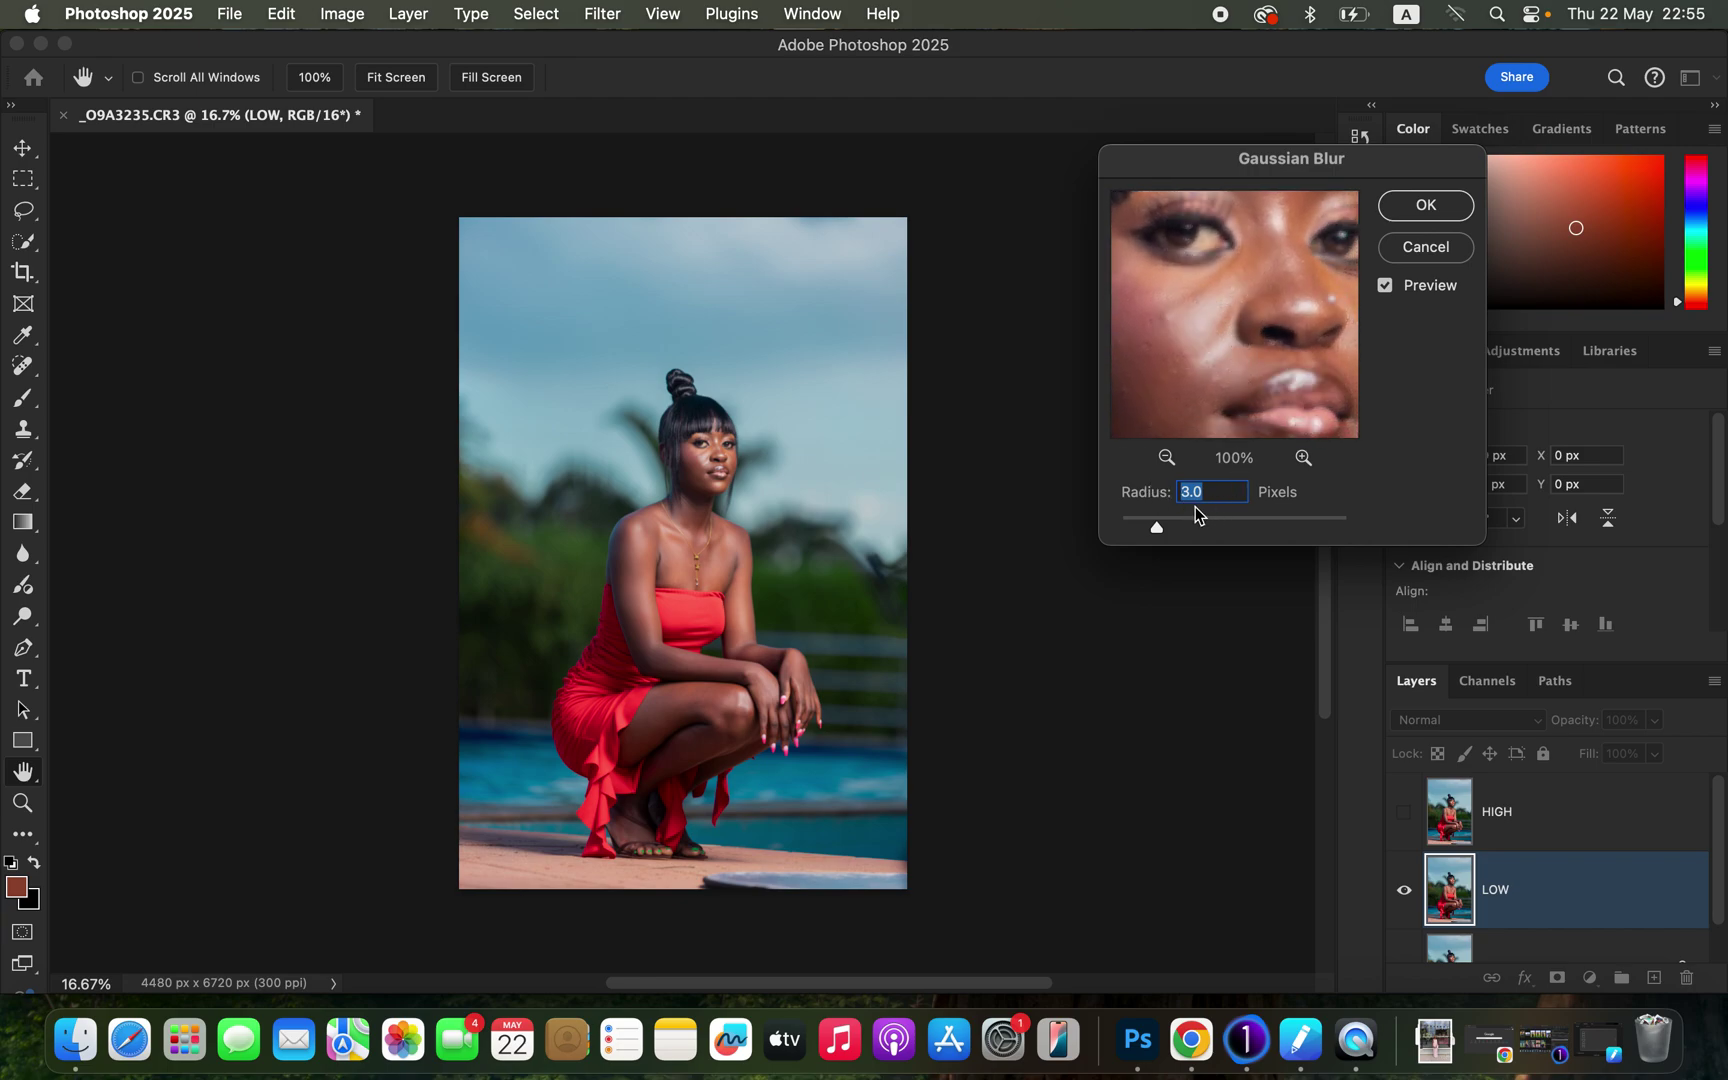
{"action": "left_click", "coordinate": [1430, 206]}
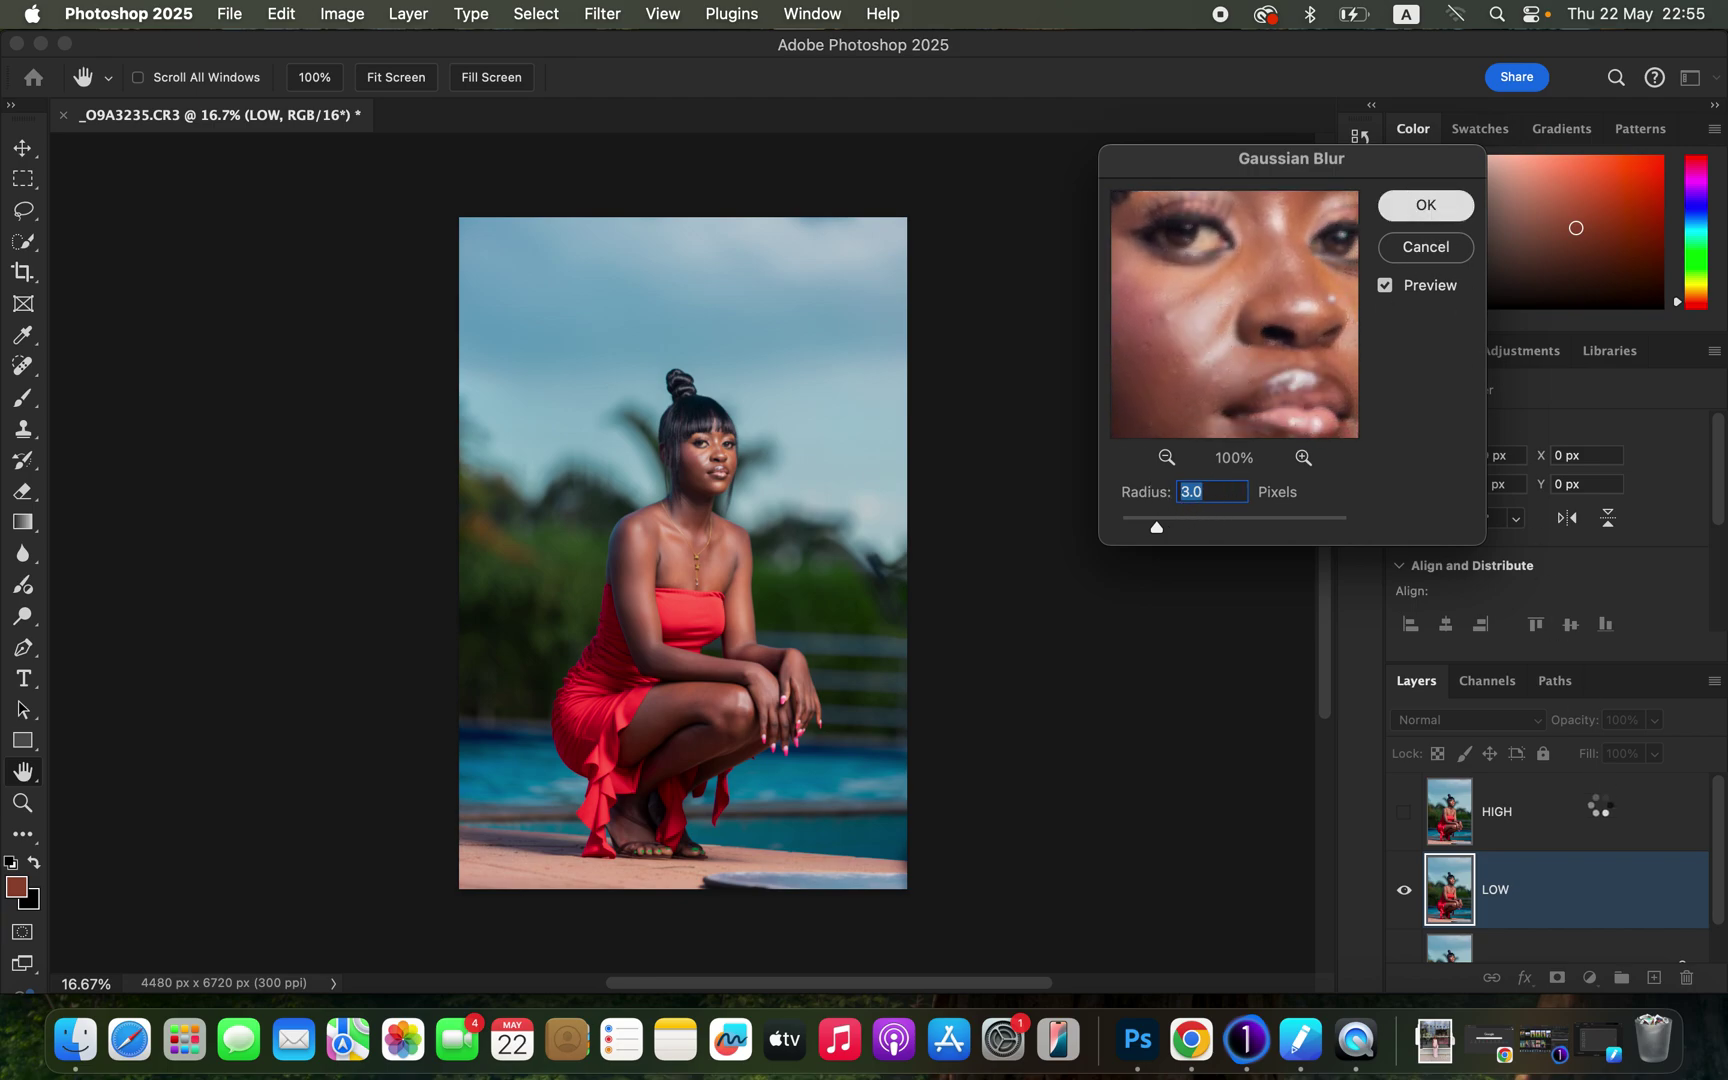
{"action": "left_click", "coordinate": [1532, 840]}
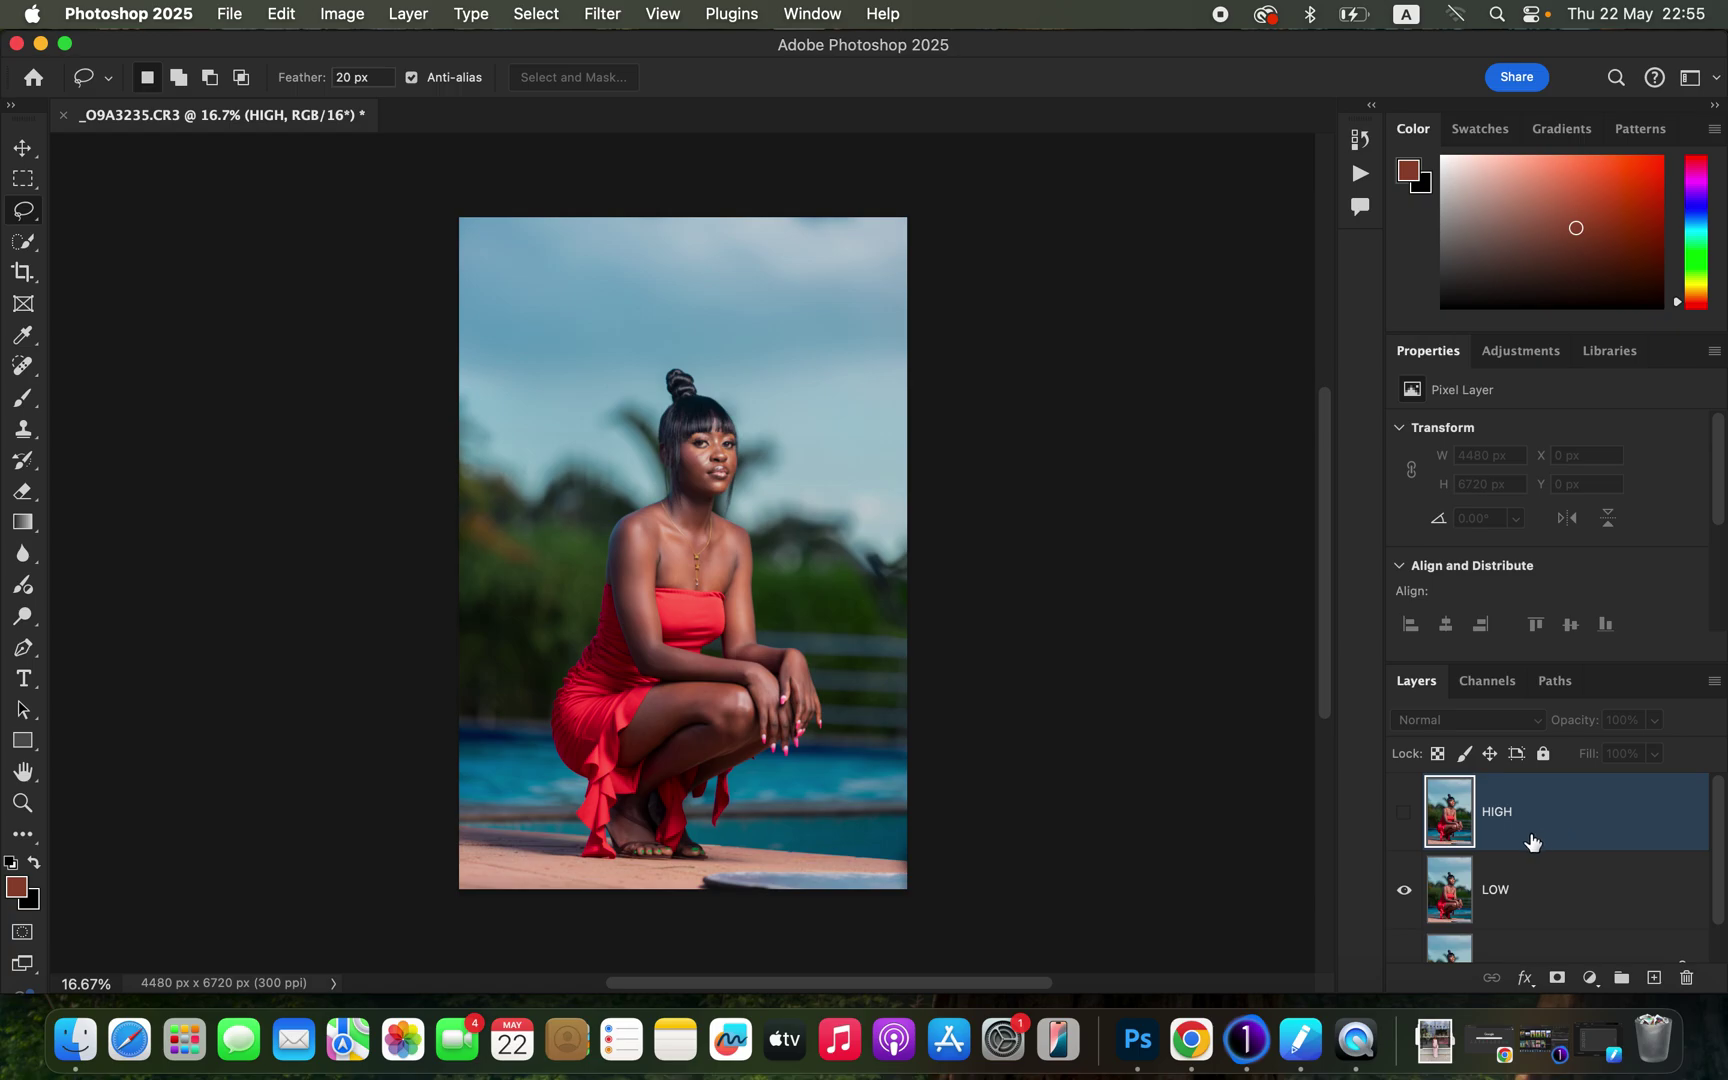
Show HIGH and start Apply Image with LOW as the source and Add blending.
{"action": "left_click", "coordinate": [1404, 815]}
{"action": "left_click", "coordinate": [340, 12]}
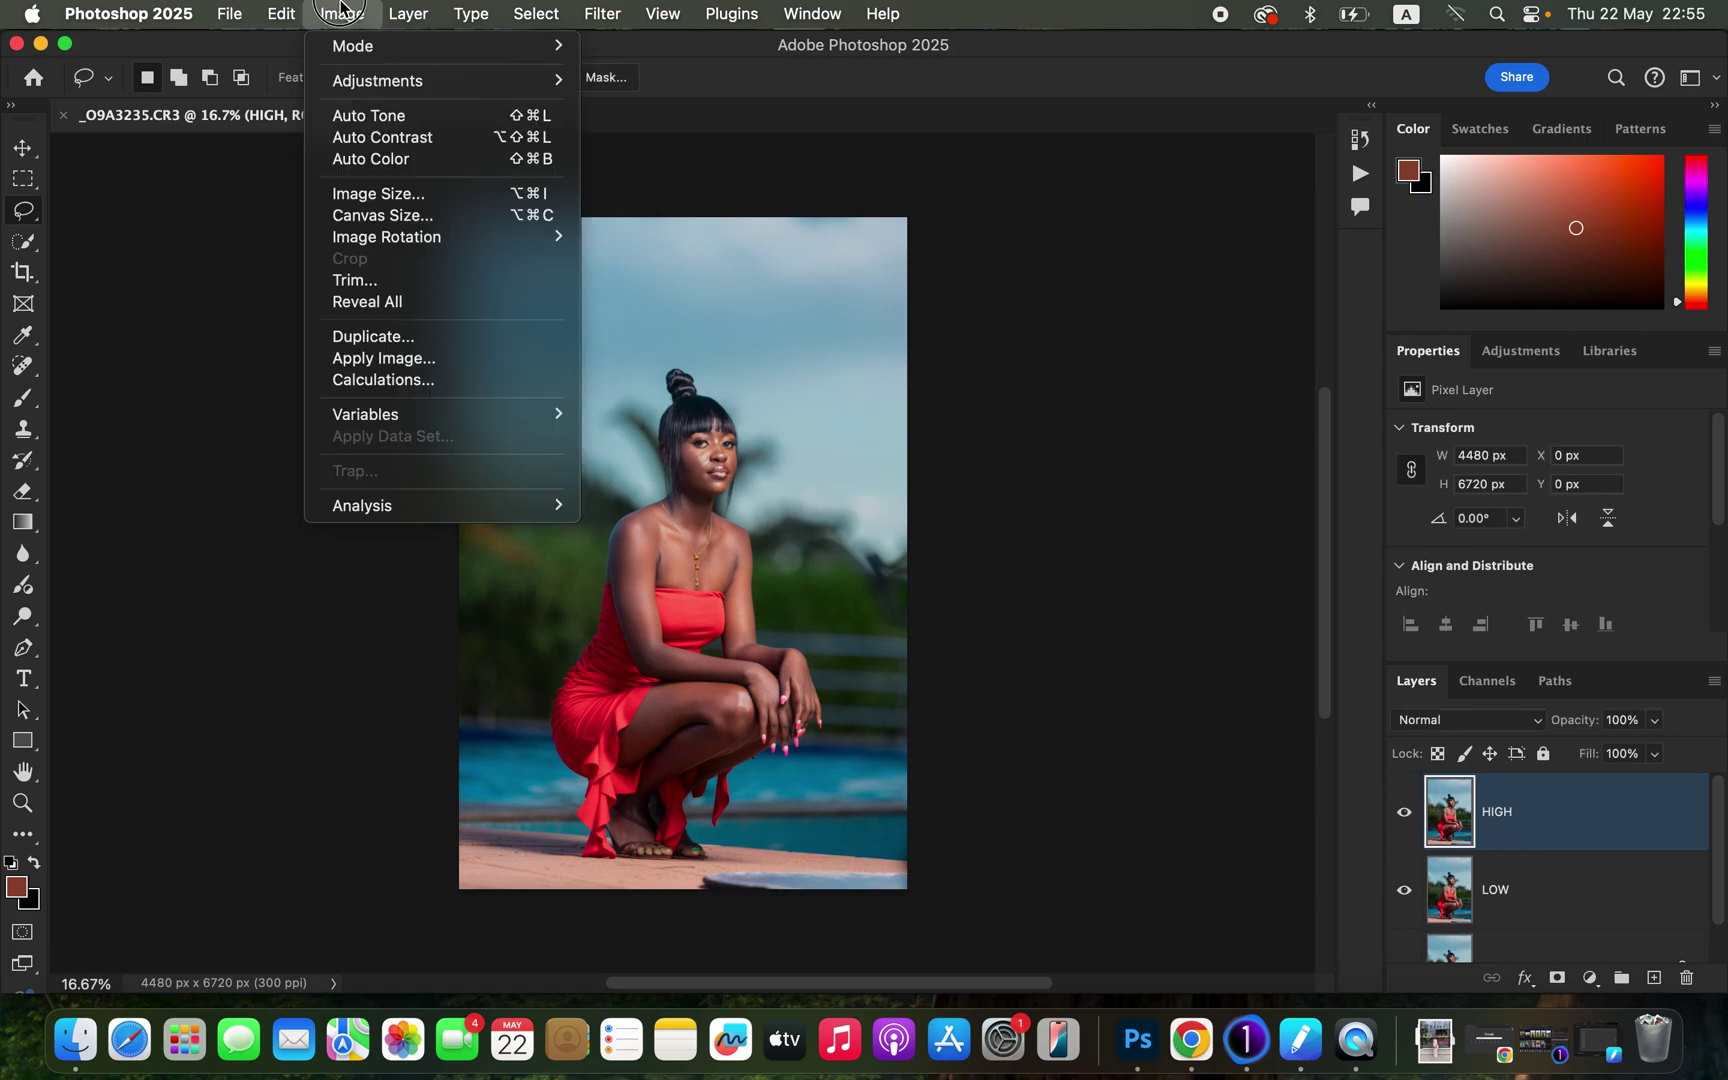
{"action": "left_click", "coordinate": [401, 362]}
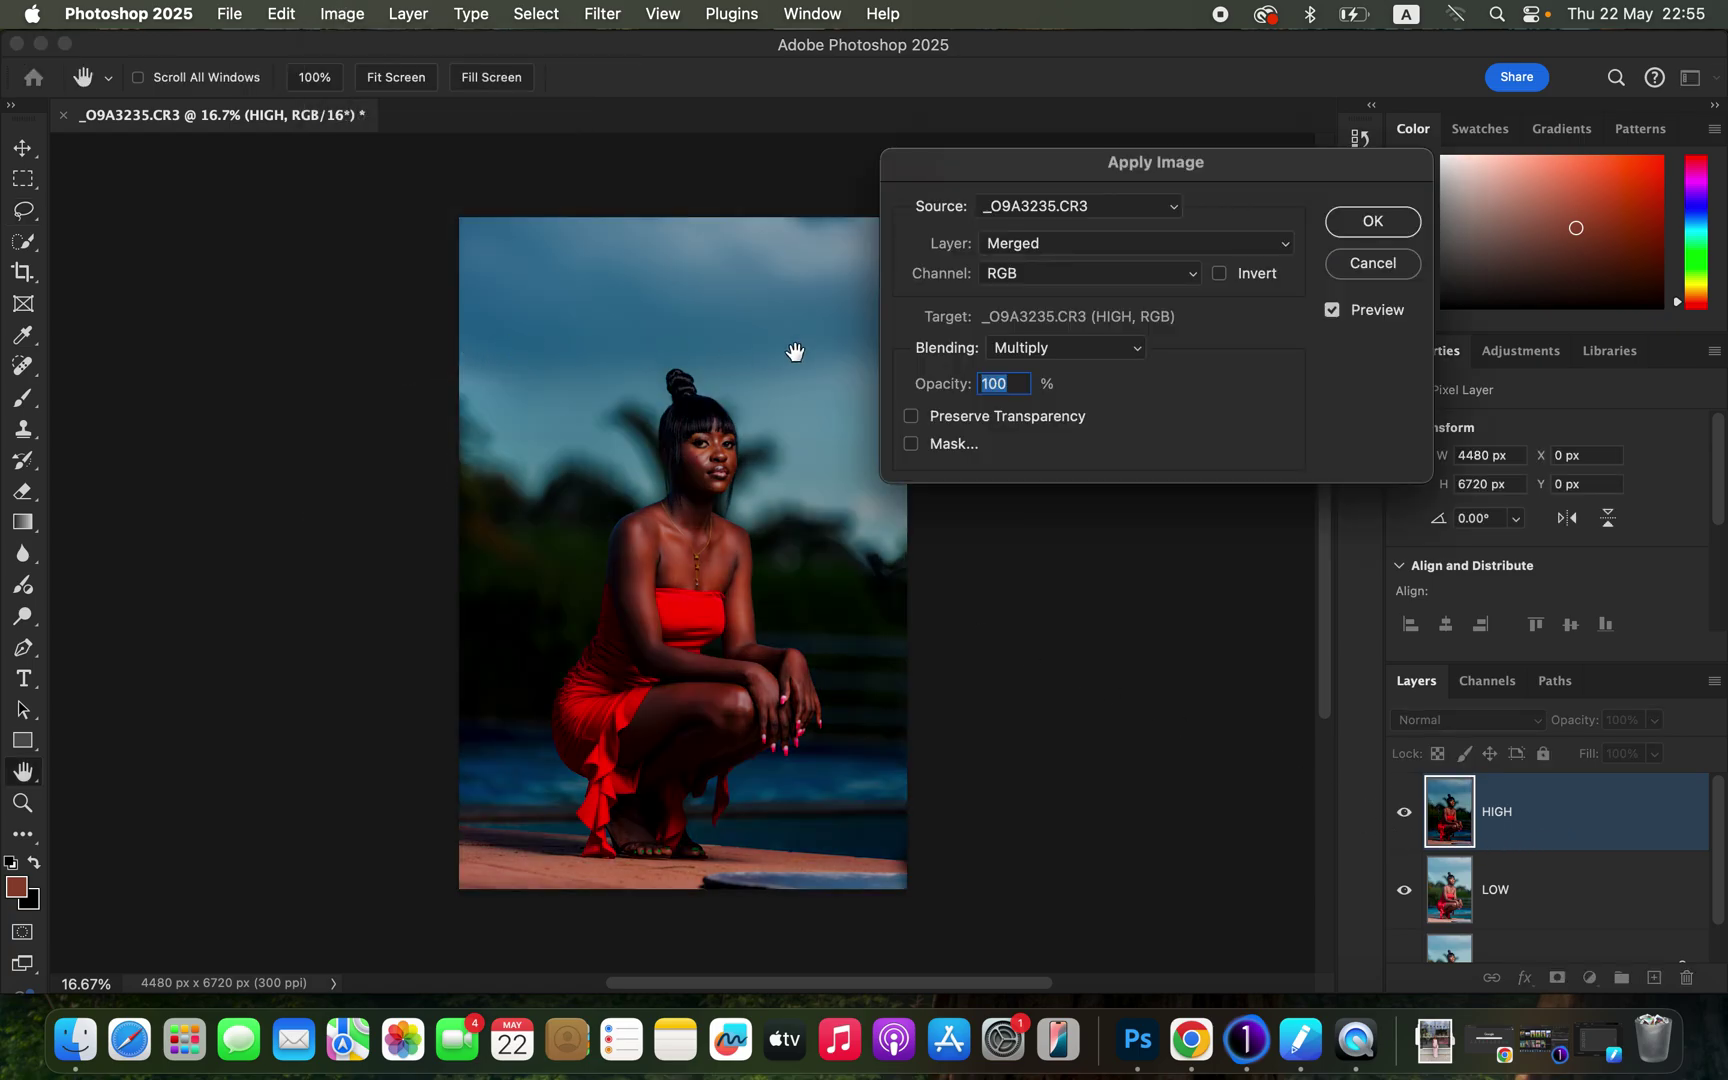
{"action": "left_click", "coordinate": [1055, 245]}
{"action": "left_click", "coordinate": [1045, 308]}
{"action": "left_click", "coordinate": [1069, 350]}
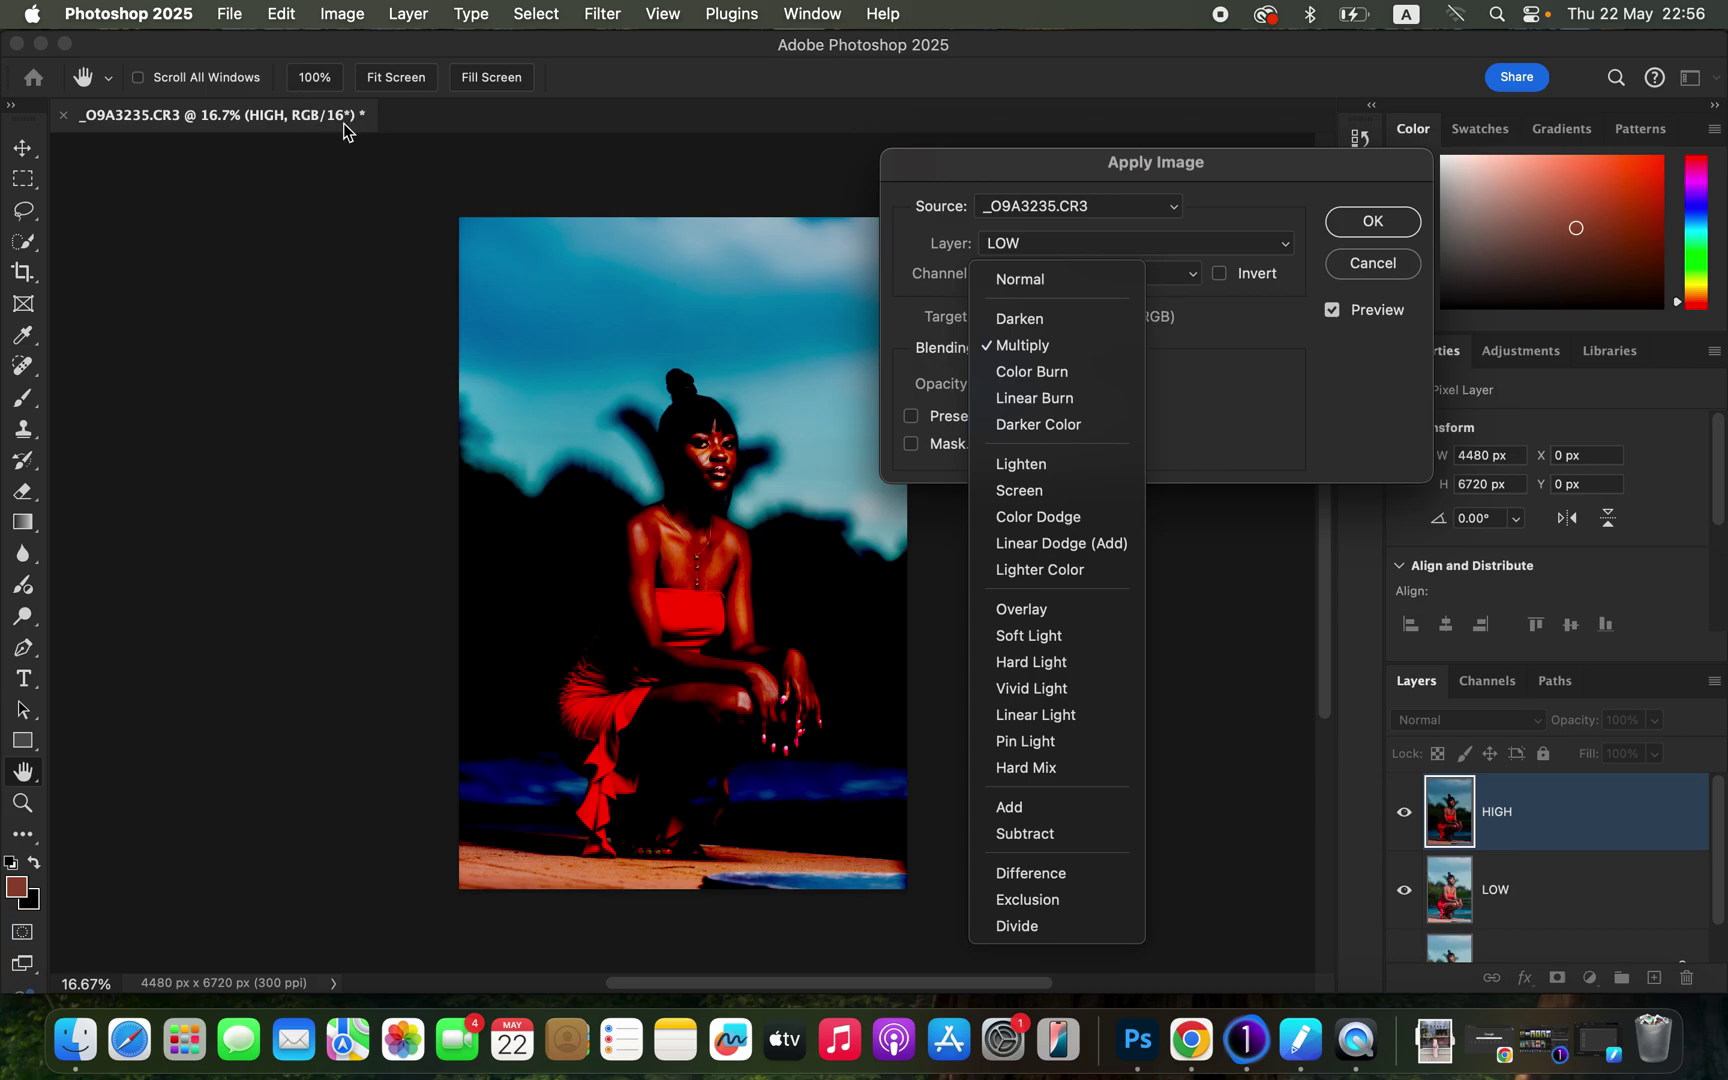
{"action": "left_click", "coordinate": [1010, 806]}
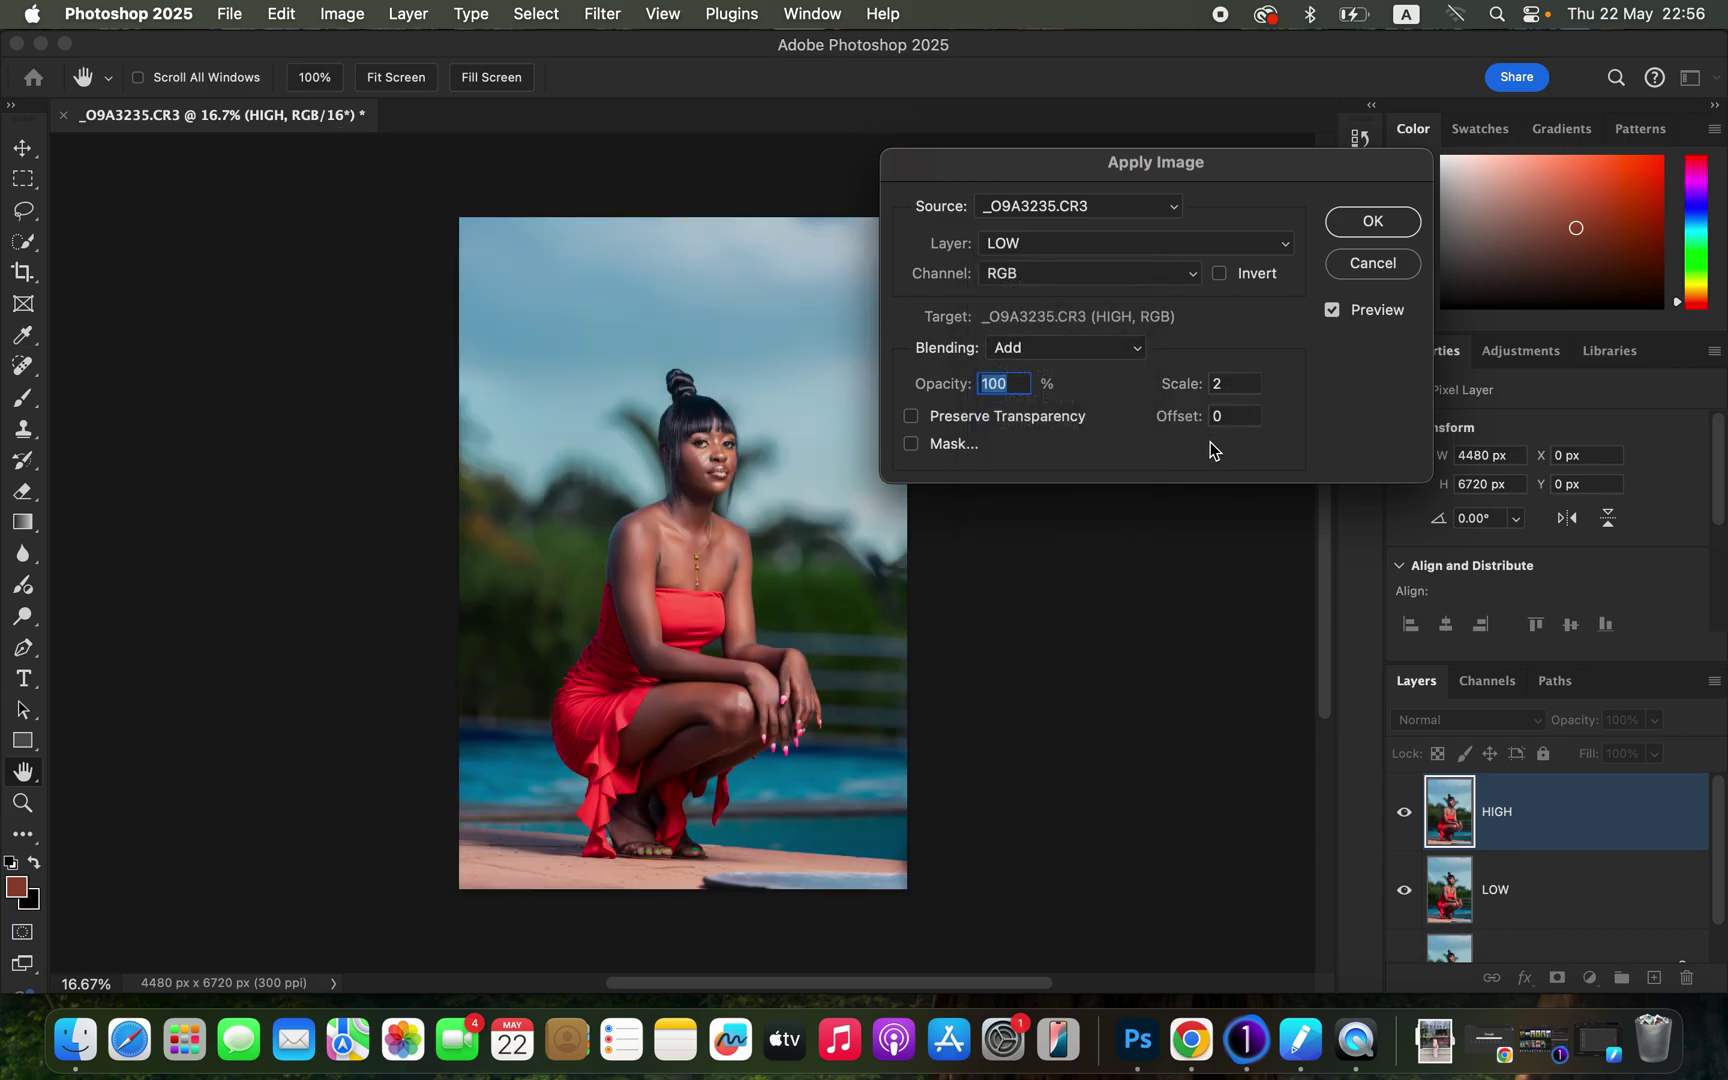
{"action": "left_click", "coordinate": [1219, 273]}
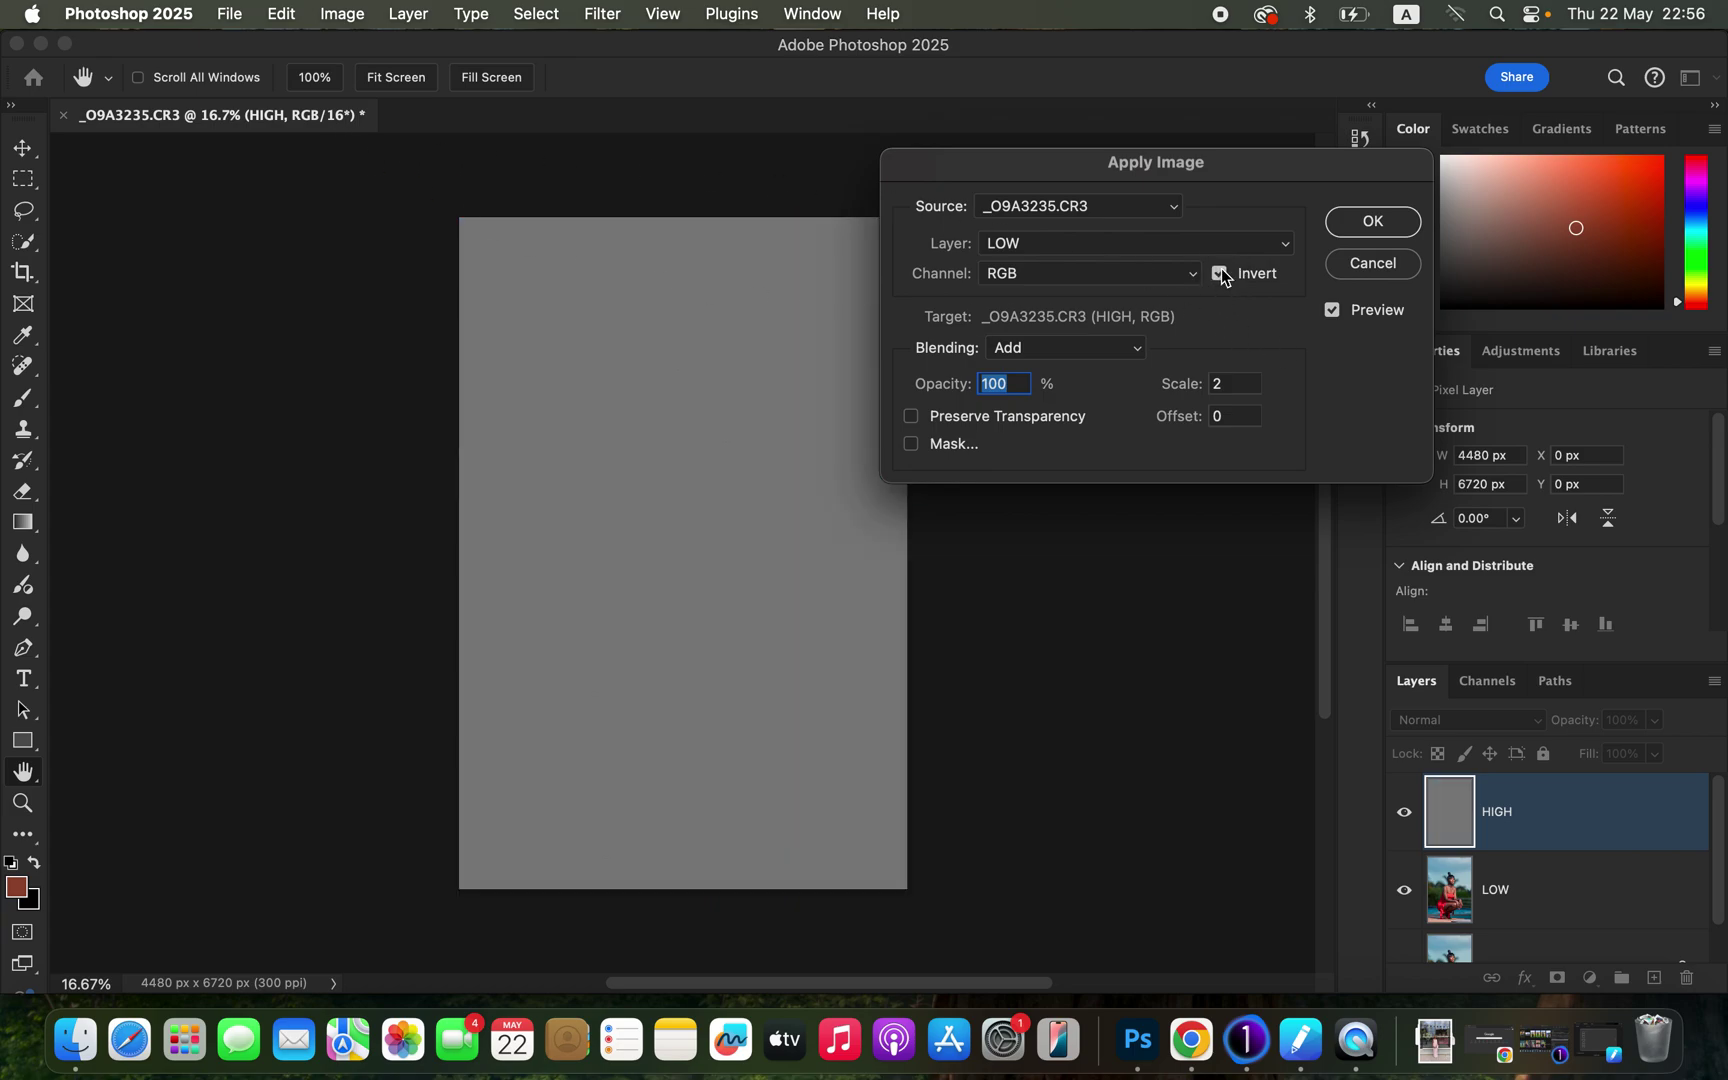
{"action": "left_click", "coordinate": [1220, 274]}
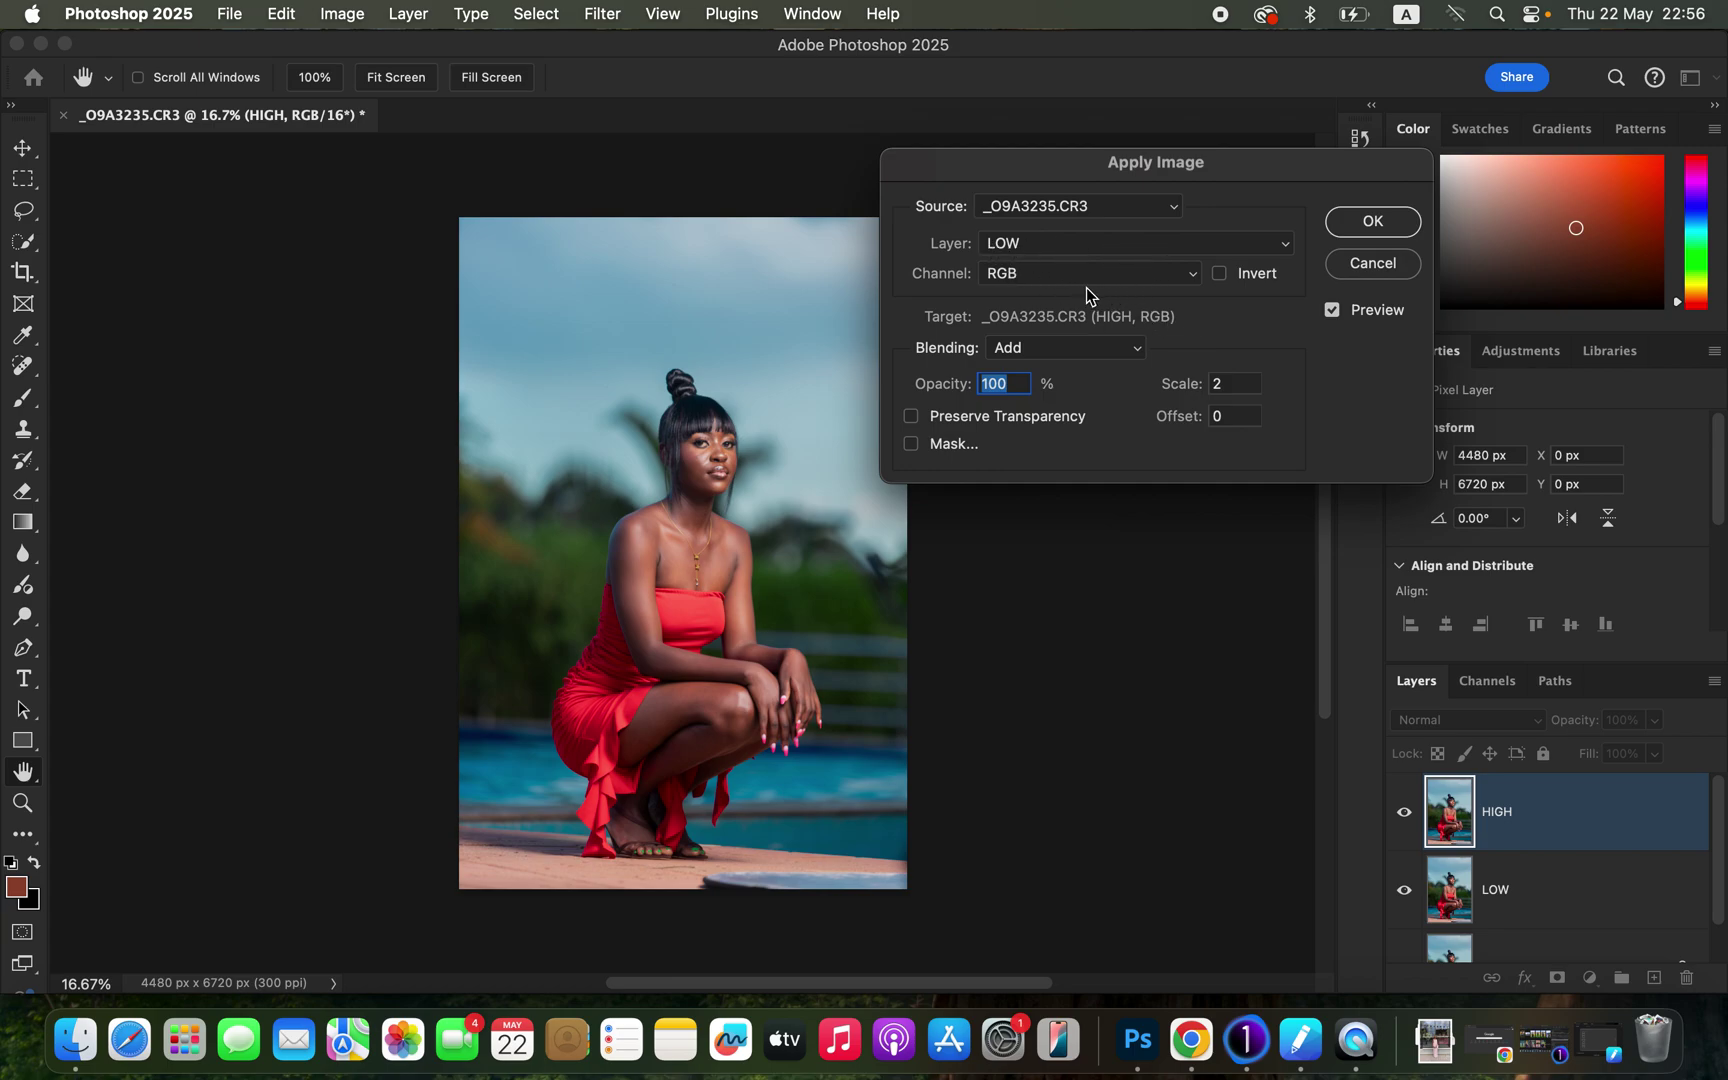
Finish Apply Image with inverted LOW, Add blending, Scale 2, Offset 0.
{"action": "left_click", "coordinate": [1049, 364]}
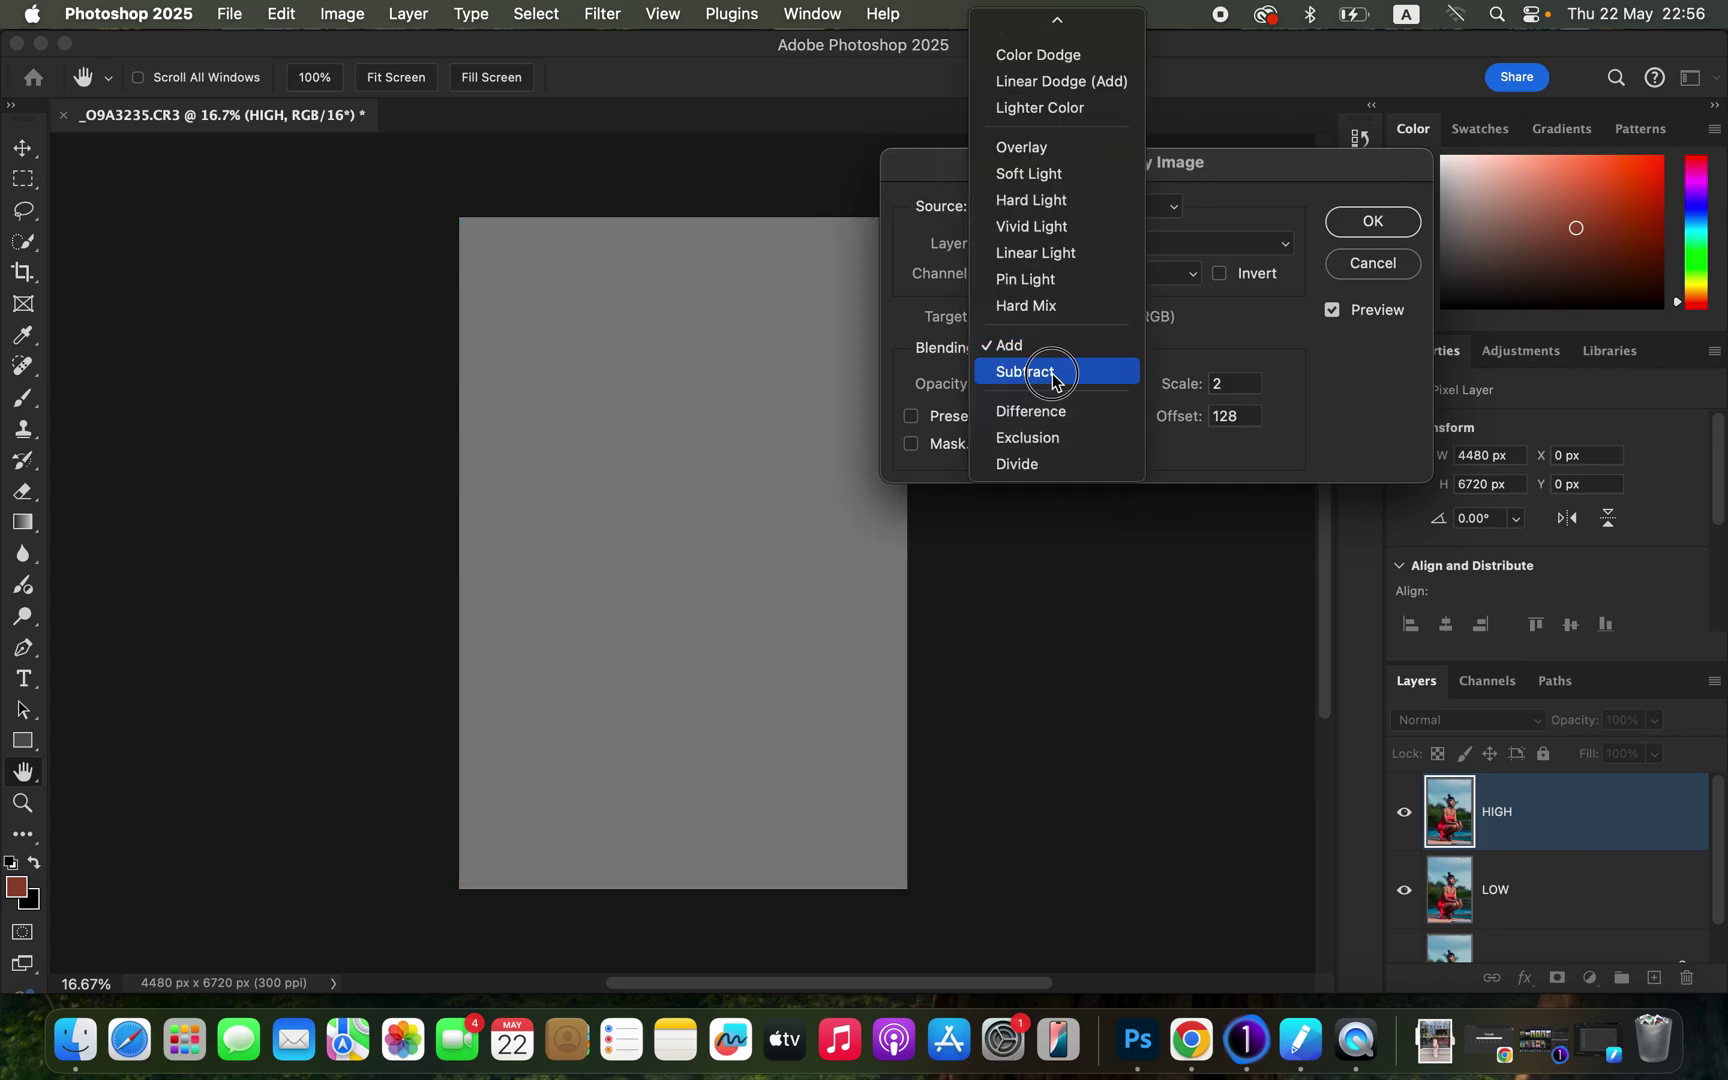
{"action": "left_click", "coordinate": [1049, 374]}
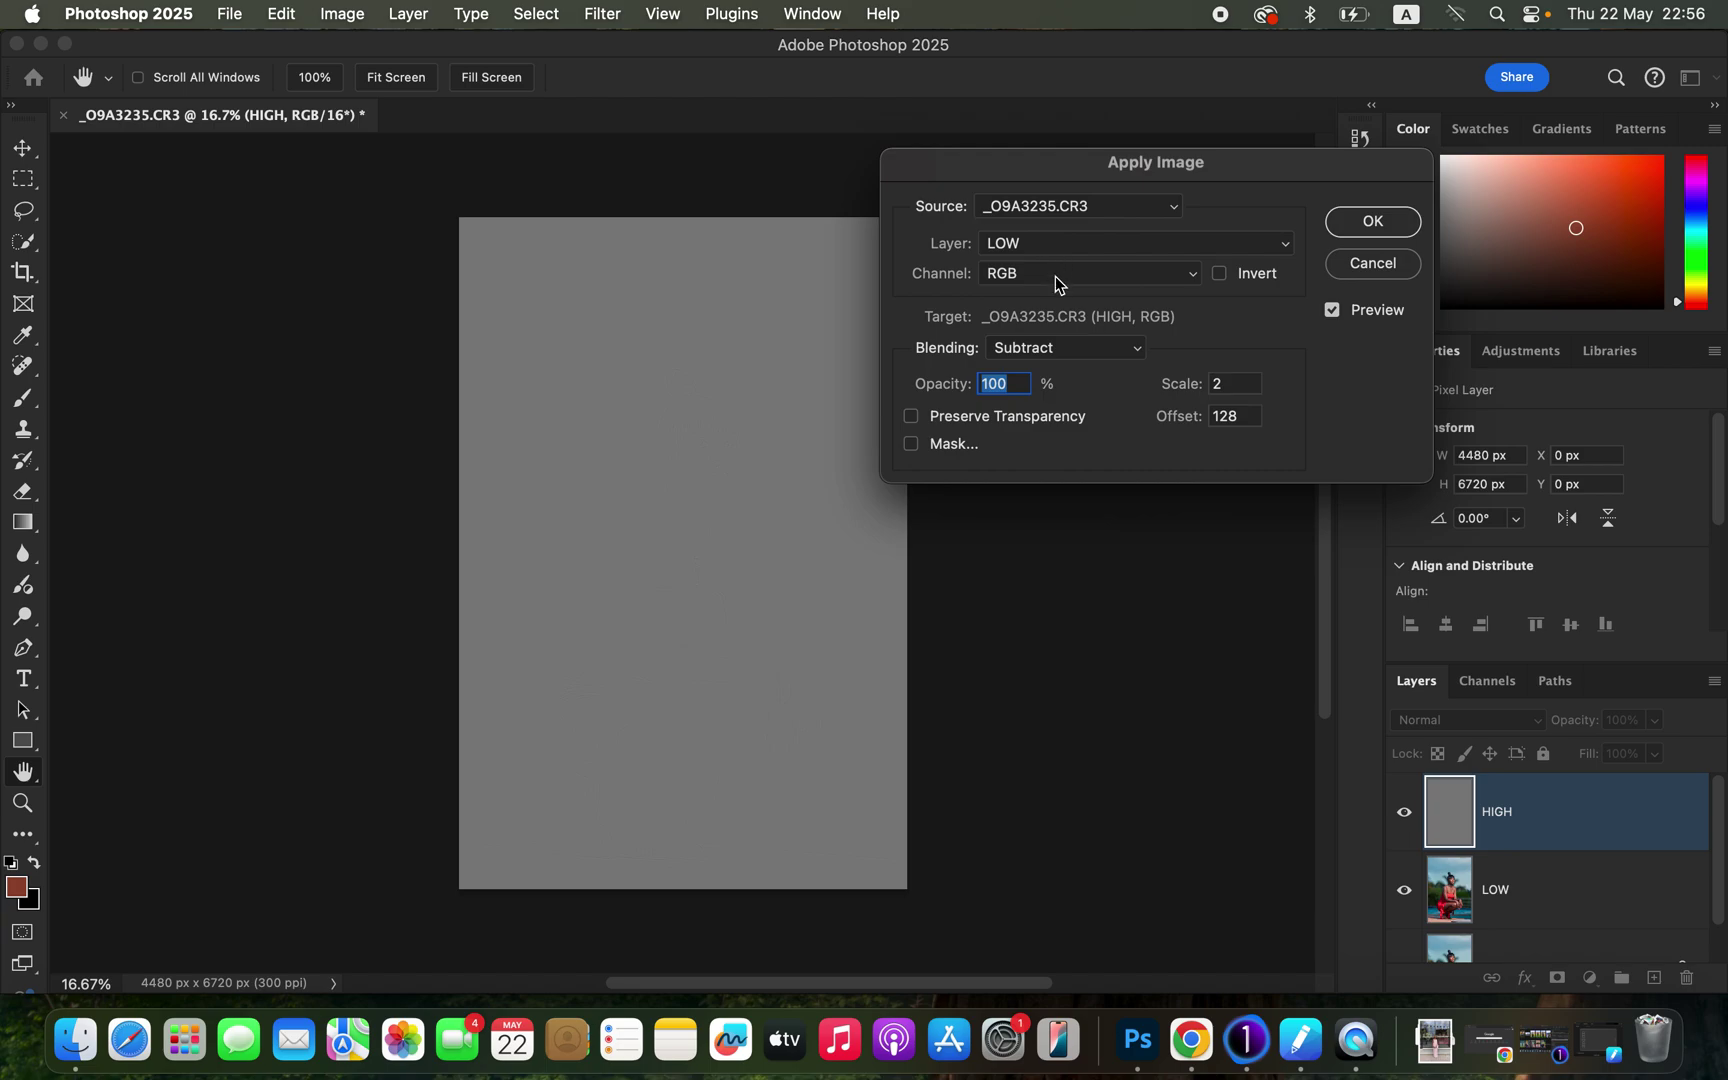
{"action": "left_click", "coordinate": [1047, 355]}
{"action": "left_click", "coordinate": [1015, 316]}
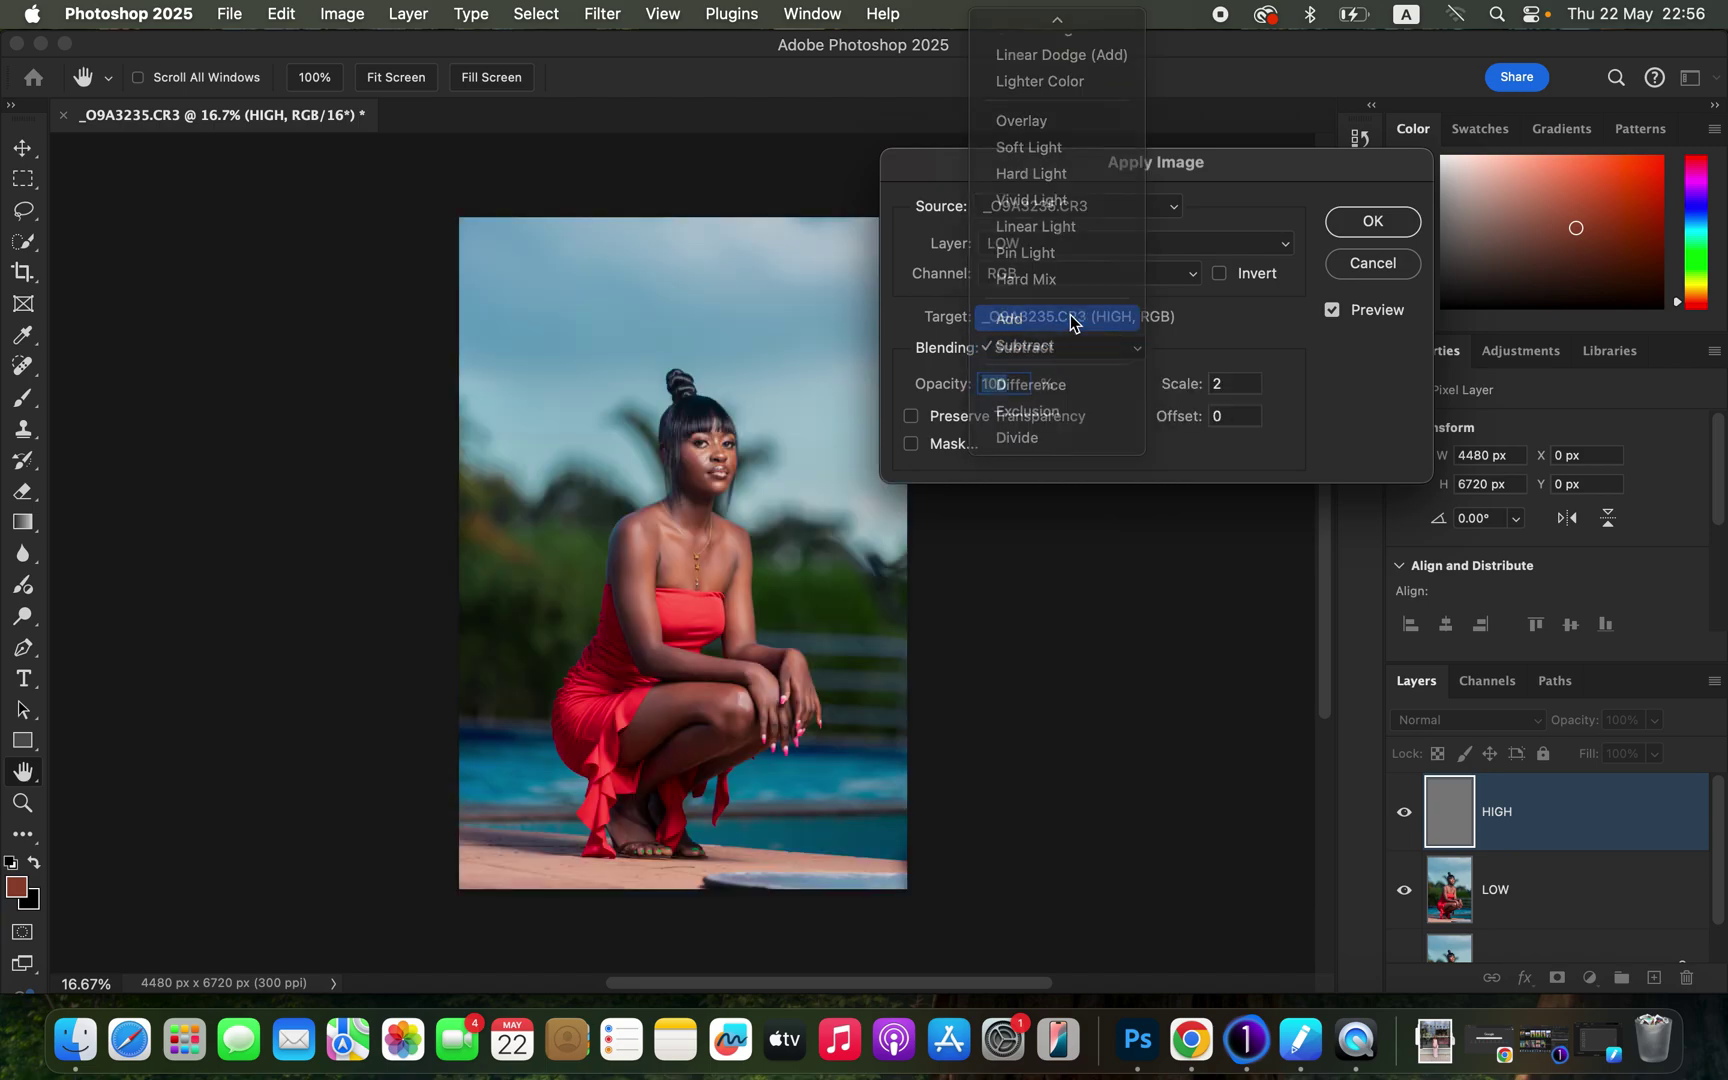
{"action": "left_click", "coordinate": [1237, 277]}
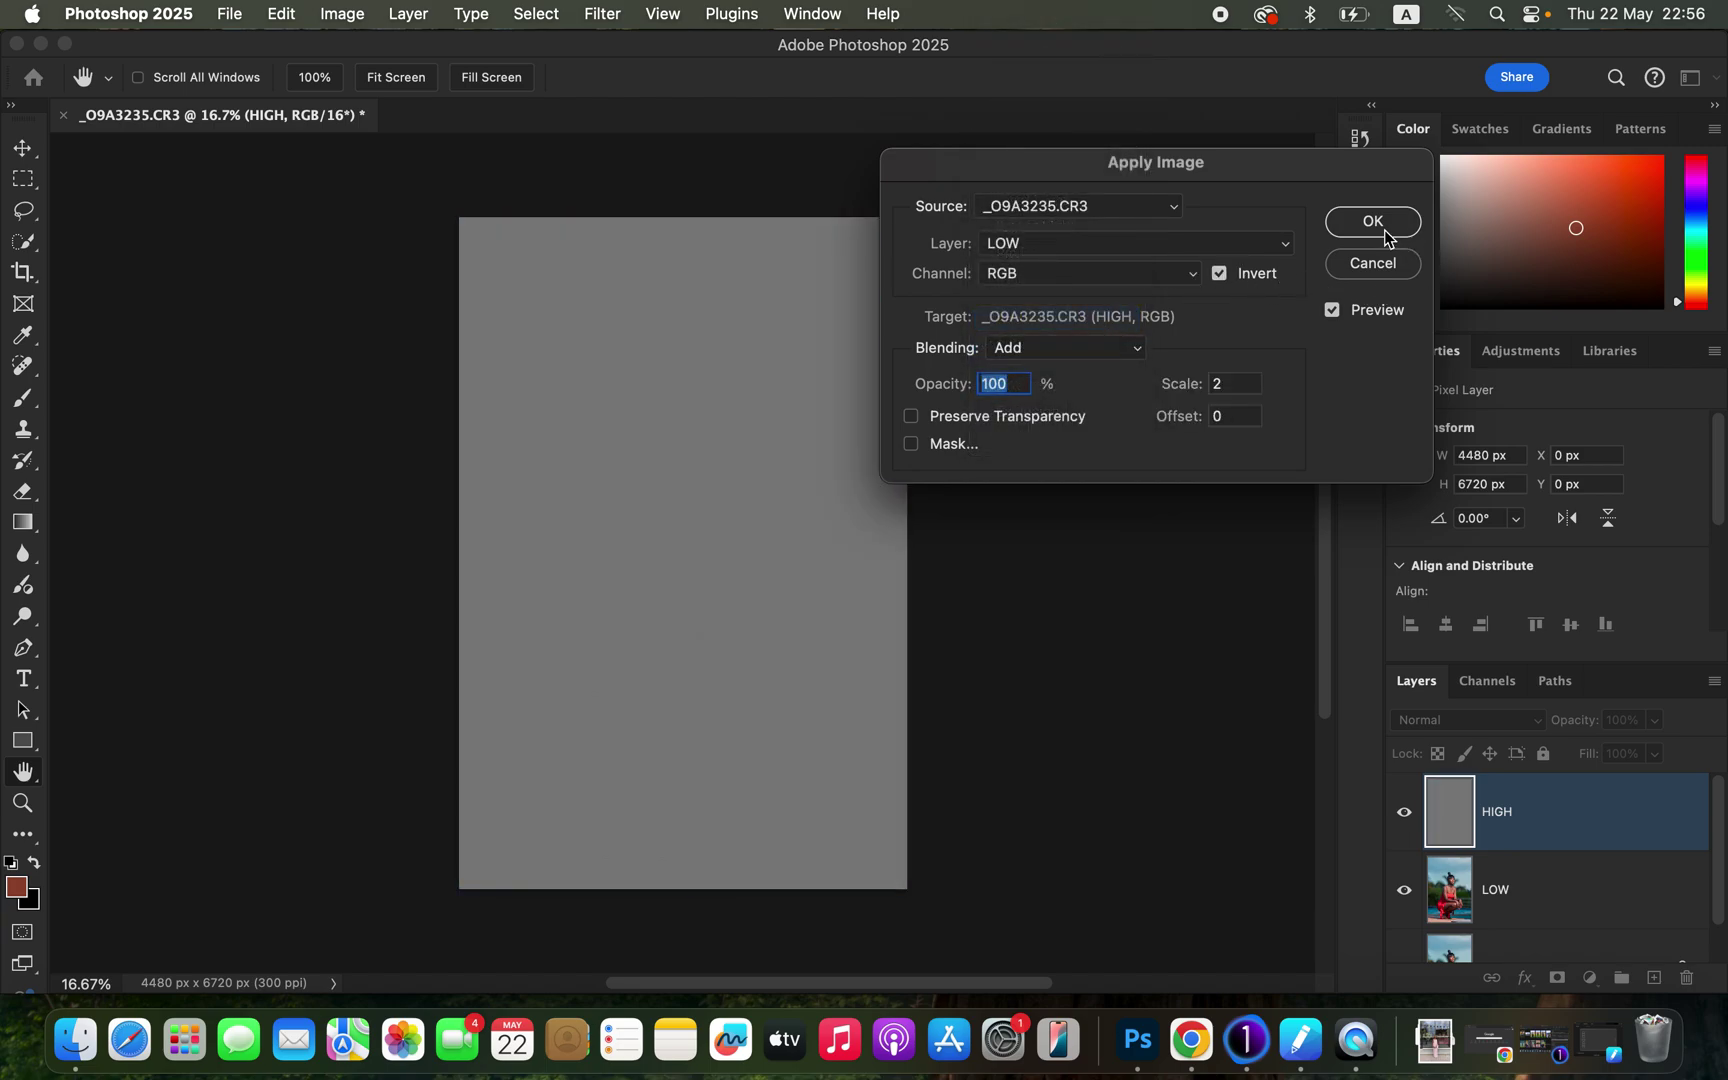
{"action": "left_click", "coordinate": [1374, 224]}
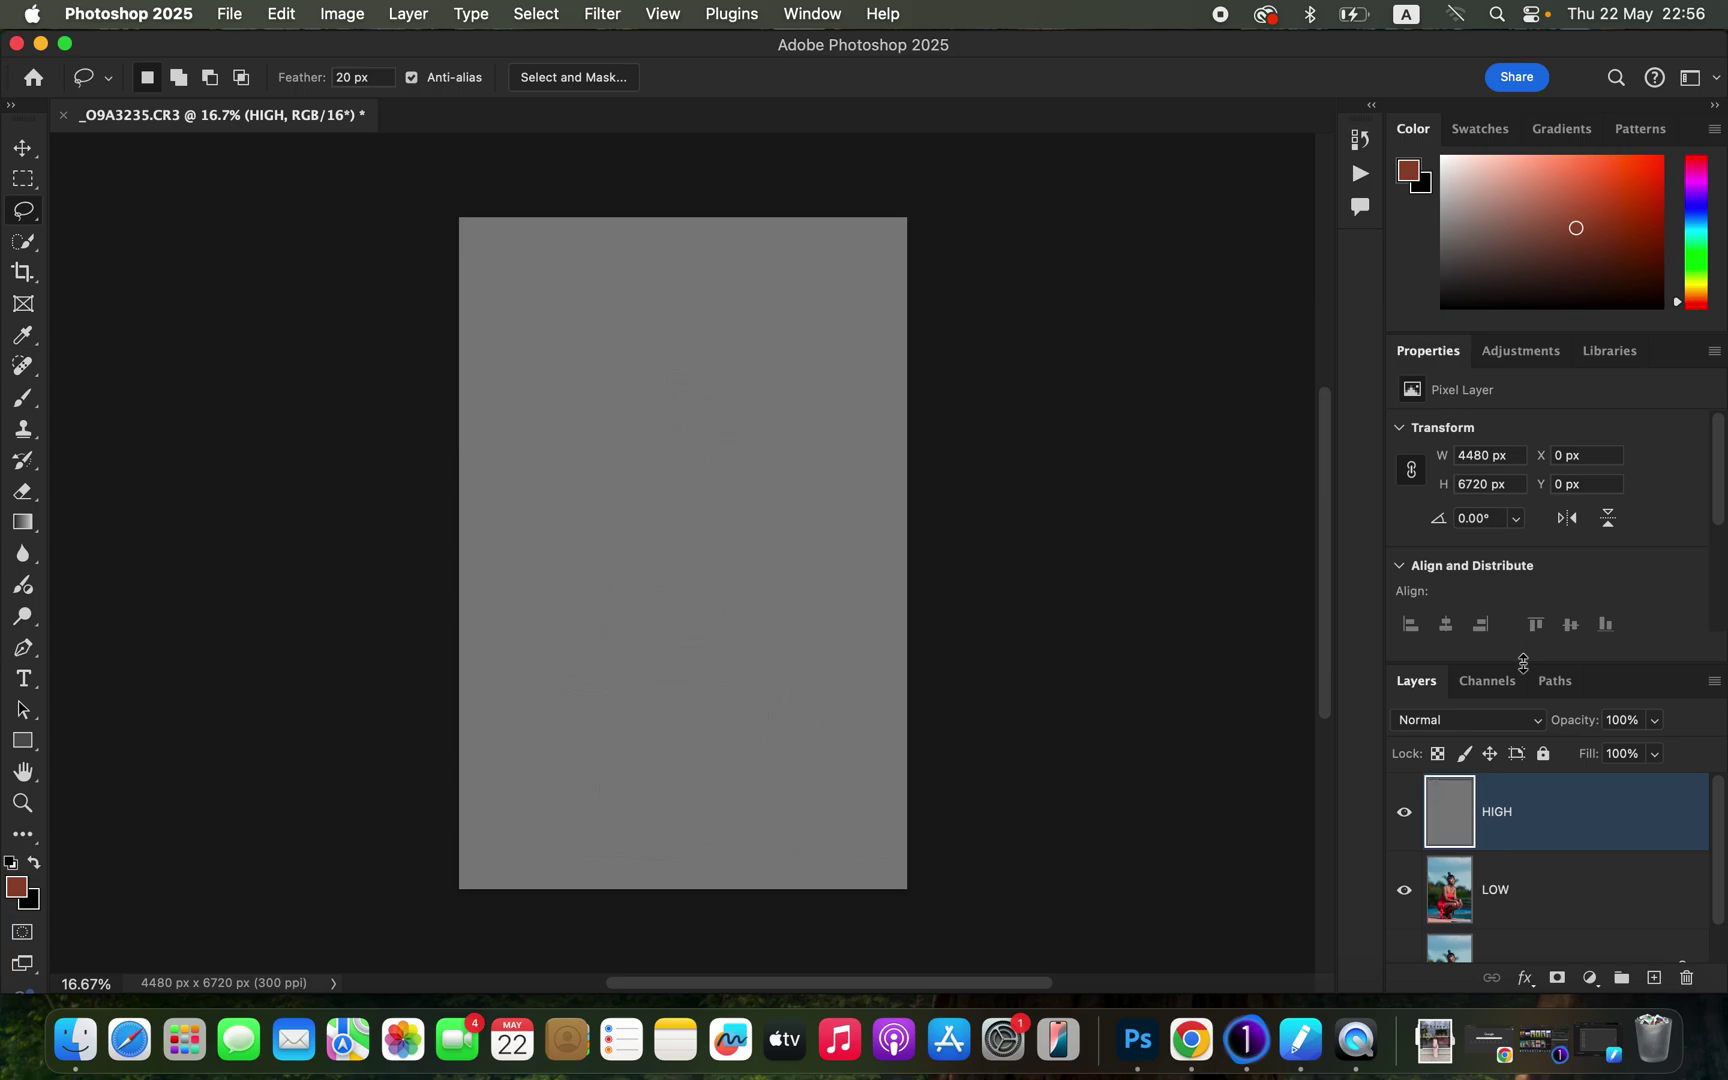
{"action": "left_click", "coordinate": [1483, 724]}
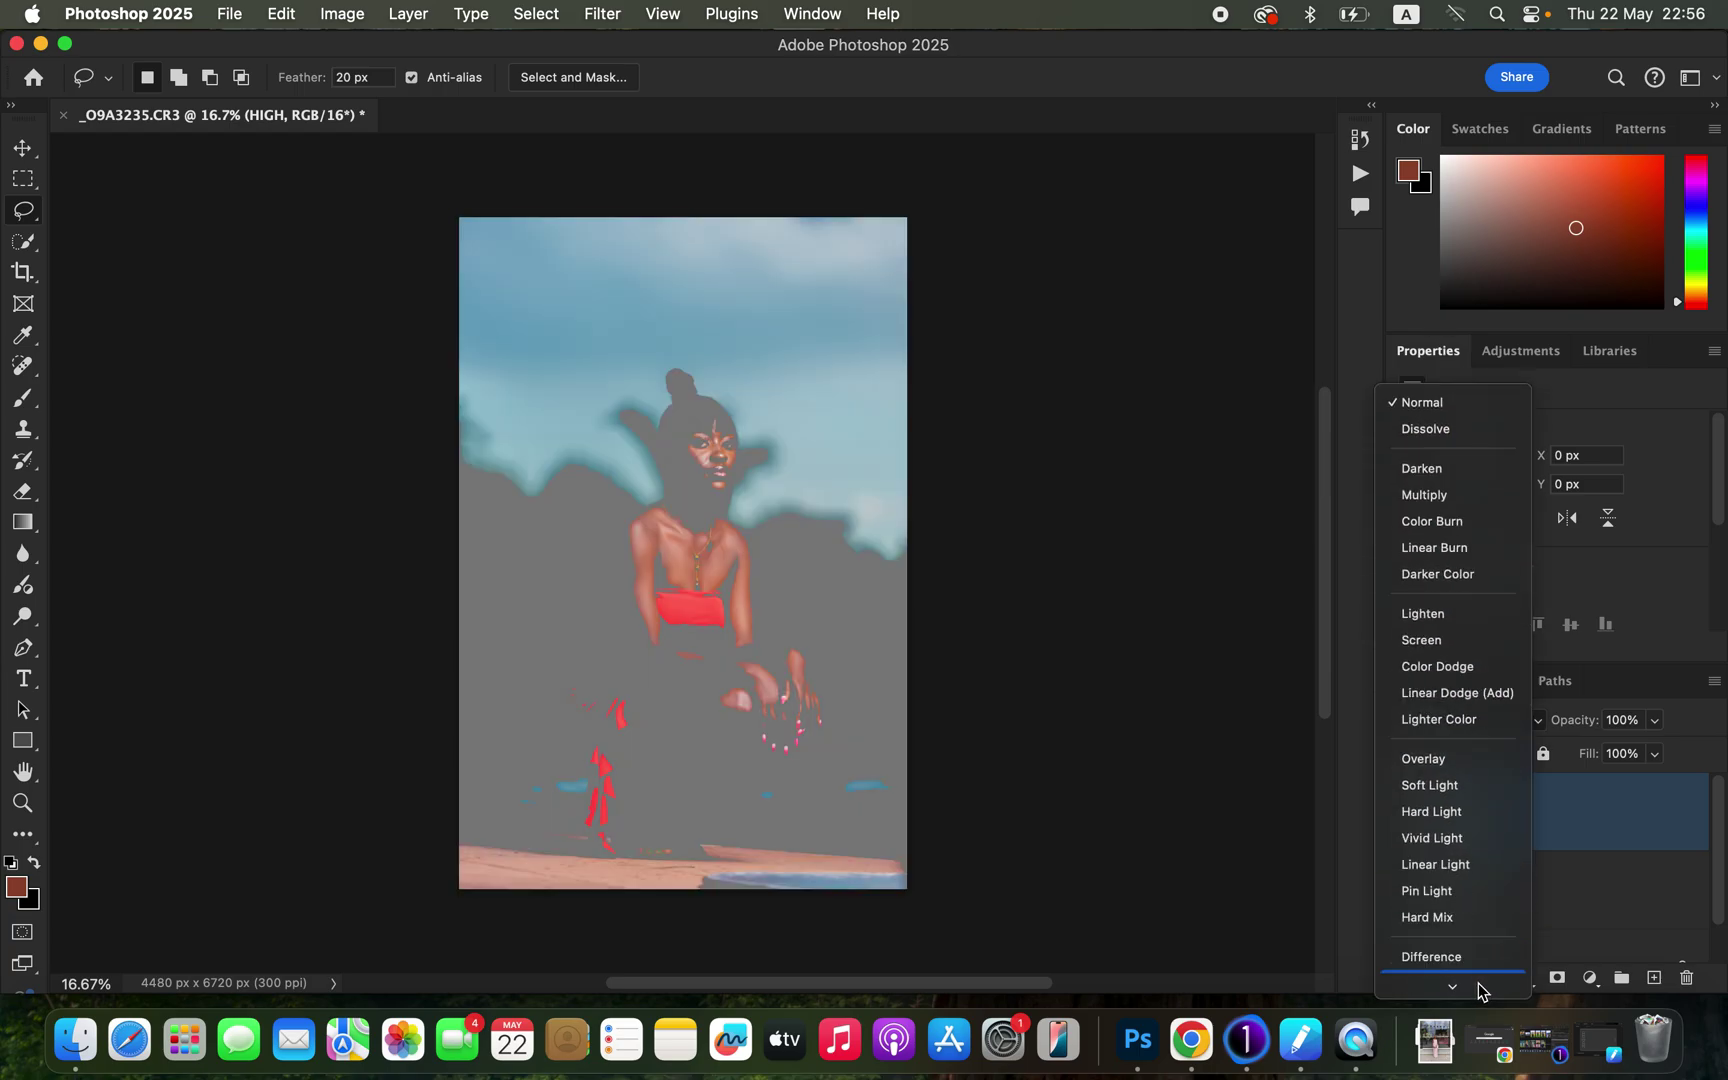
Set HIGH to Linear Light, group it with LOW as Group 1, and hide HIGH with LOW selected.
{"action": "left_click", "coordinate": [1464, 811]}
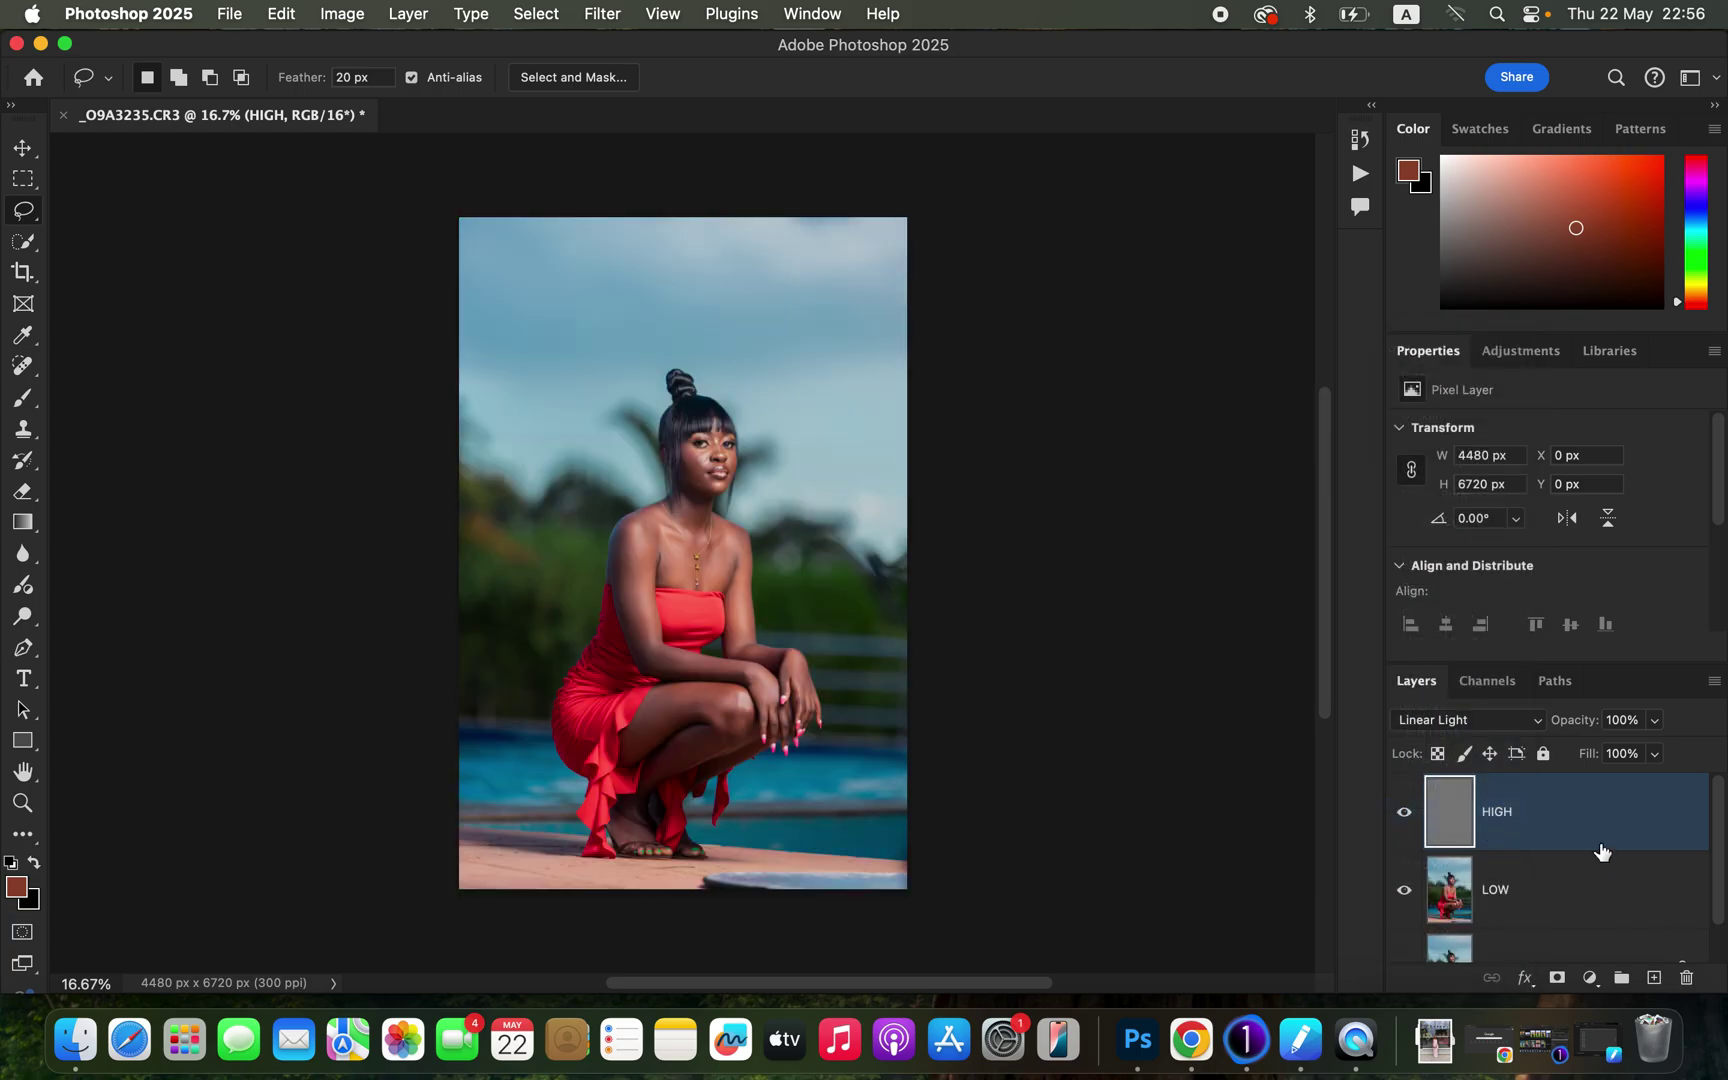
{"action": "left_click", "coordinate": [1585, 893], "text": "shift"}
{"action": "key", "text": "super+g"}
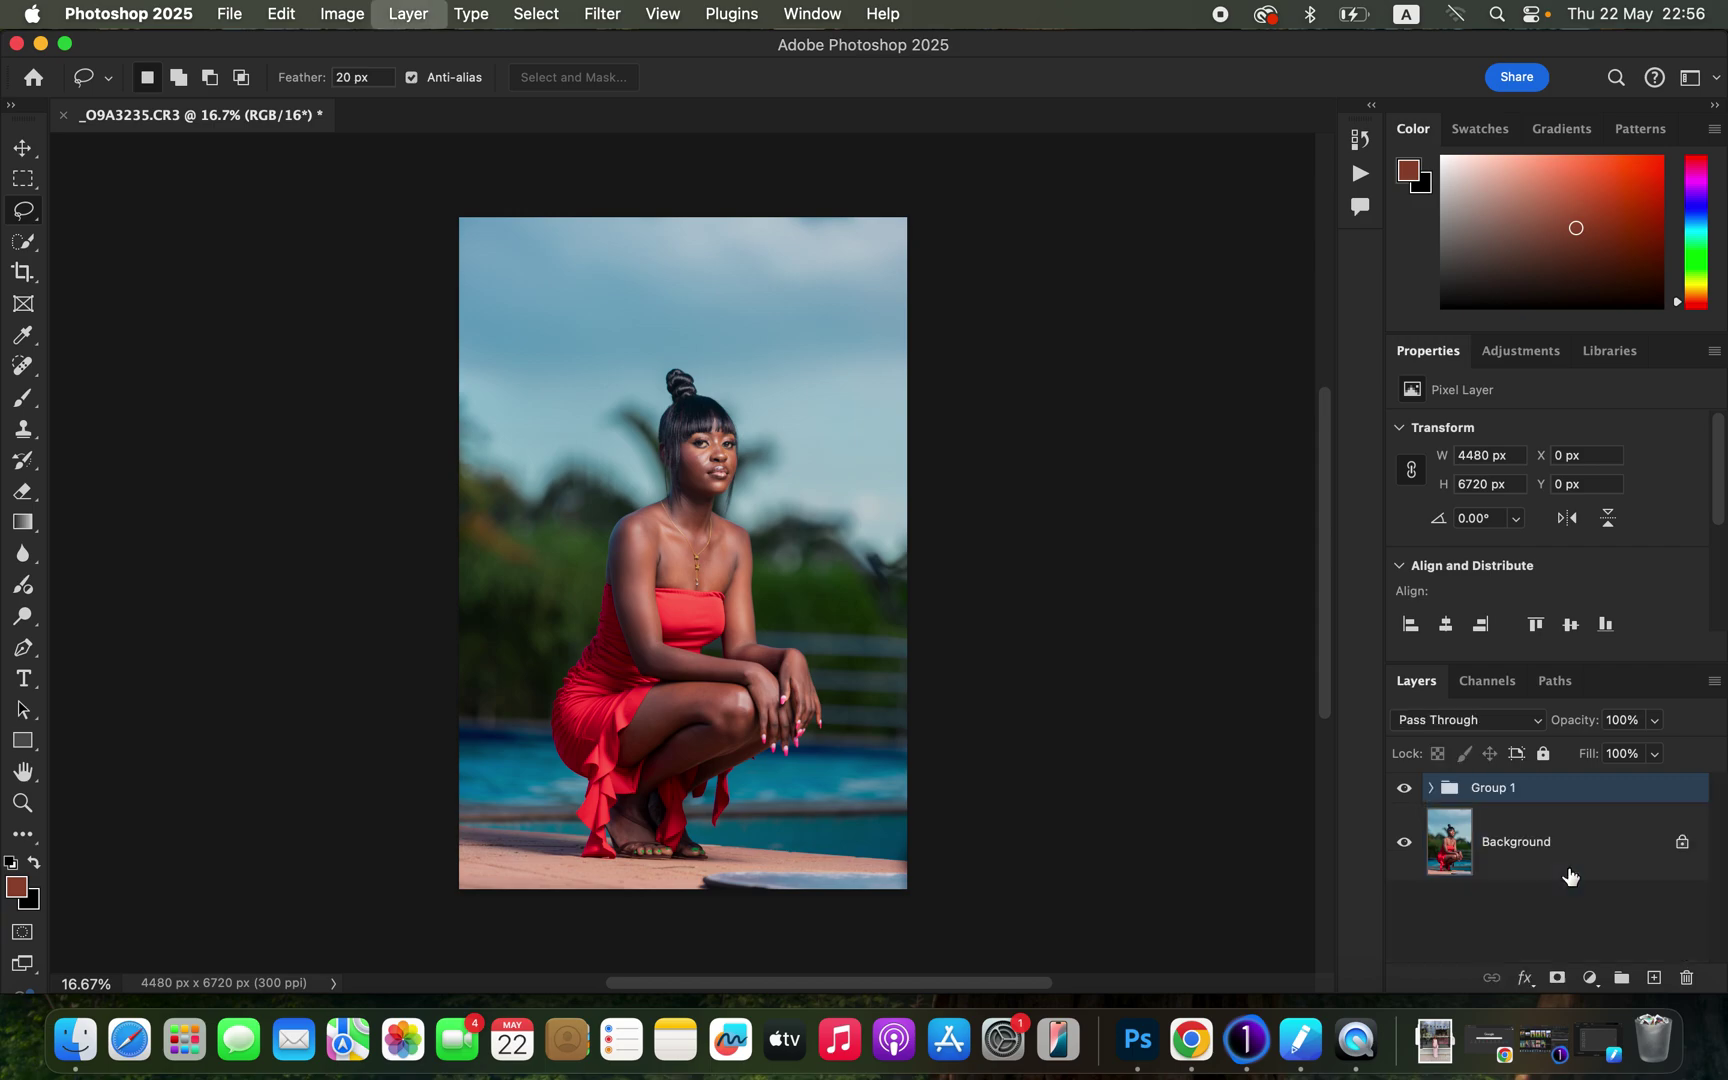
{"action": "left_click", "coordinate": [1431, 788]}
{"action": "left_click", "coordinate": [1565, 937]}
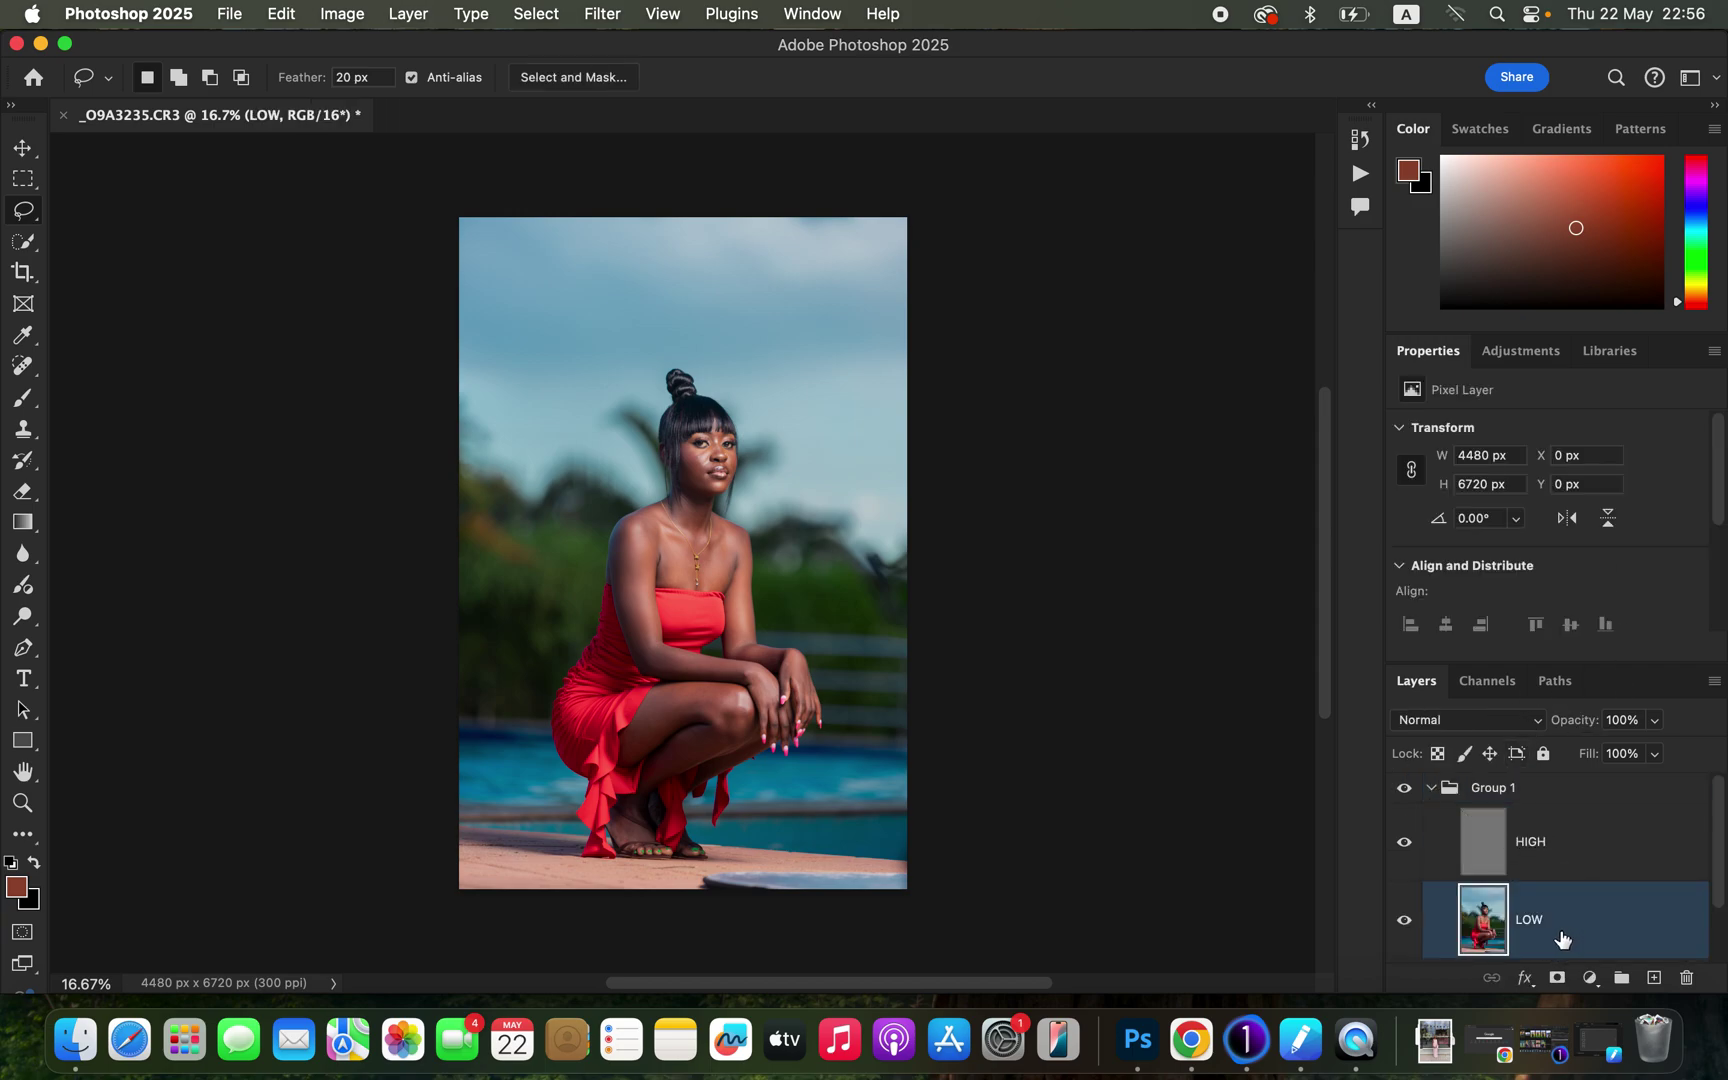
{"action": "left_click", "coordinate": [1405, 846]}
Switch to the Mixer Brush Tool set to Wet 9%, Mix 90%.
{"action": "left_click", "coordinate": [24, 400]}
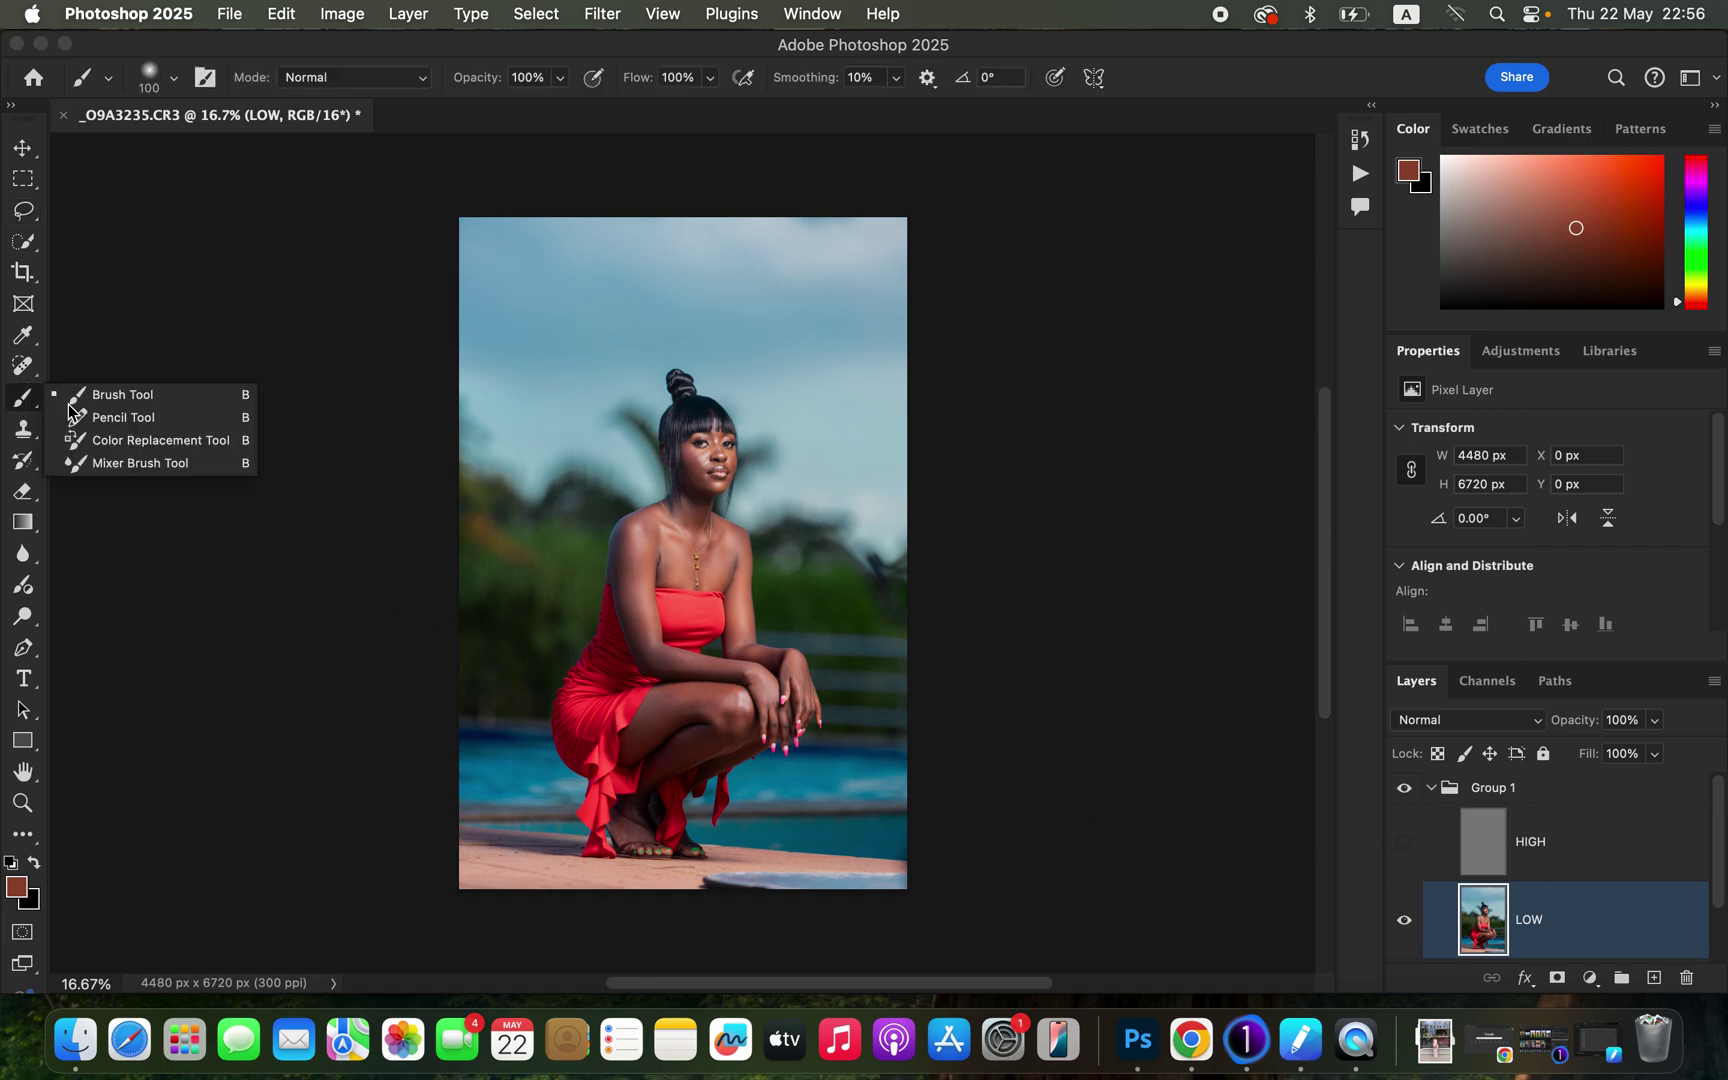
{"action": "left_click", "coordinate": [143, 466]}
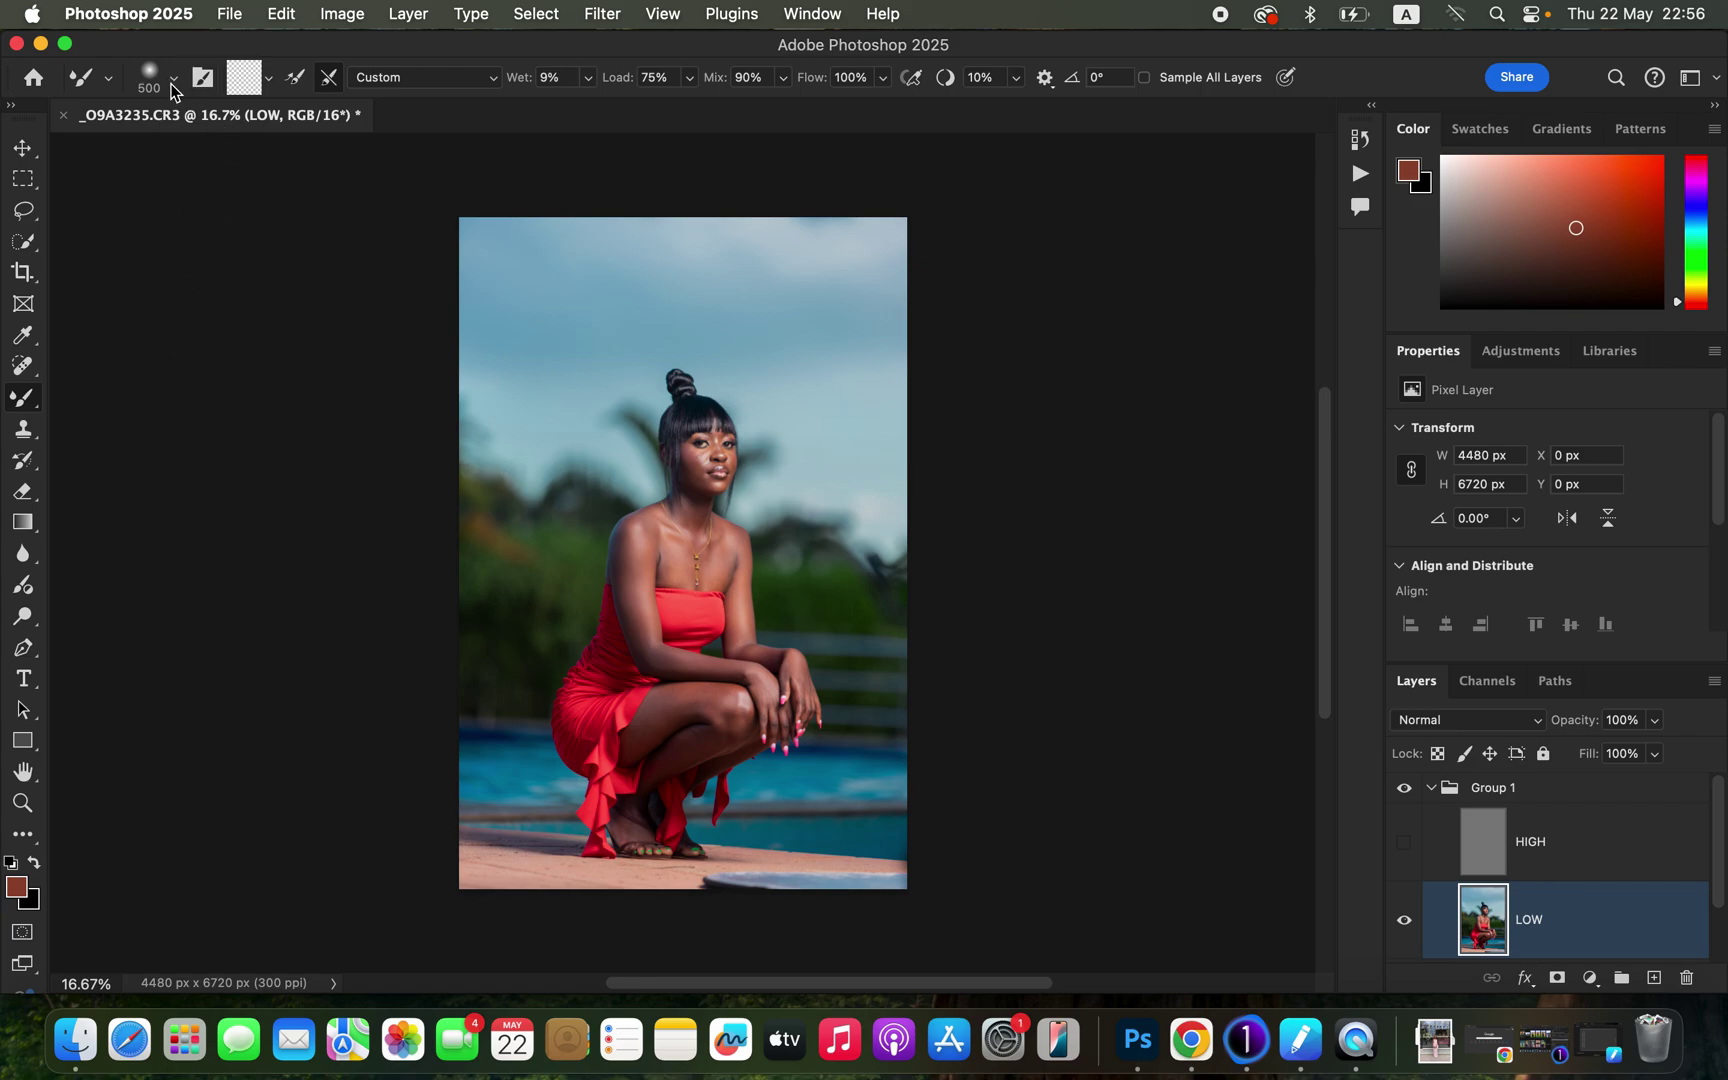
{"action": "left_click", "coordinate": [267, 78]}
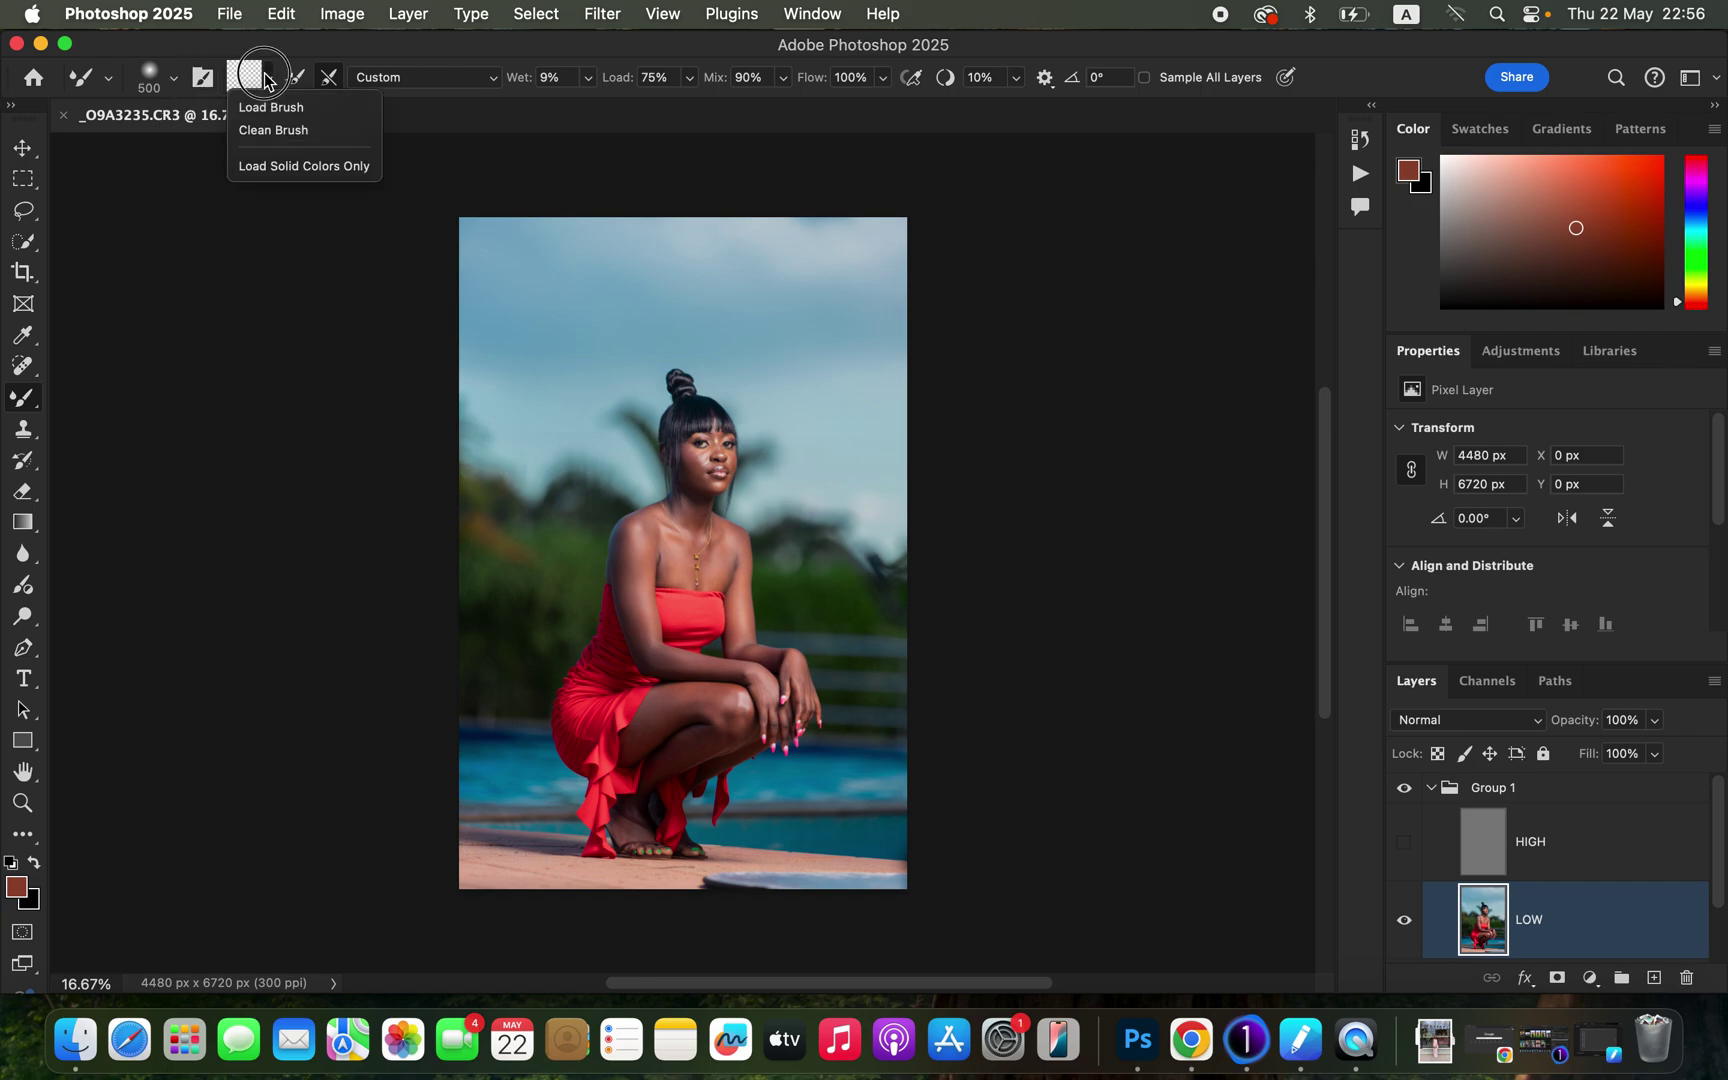
With a clean Mixer Brush, zoom in and smooth the face from cheek to chin and nose to lip.
{"action": "left_click", "coordinate": [276, 131]}
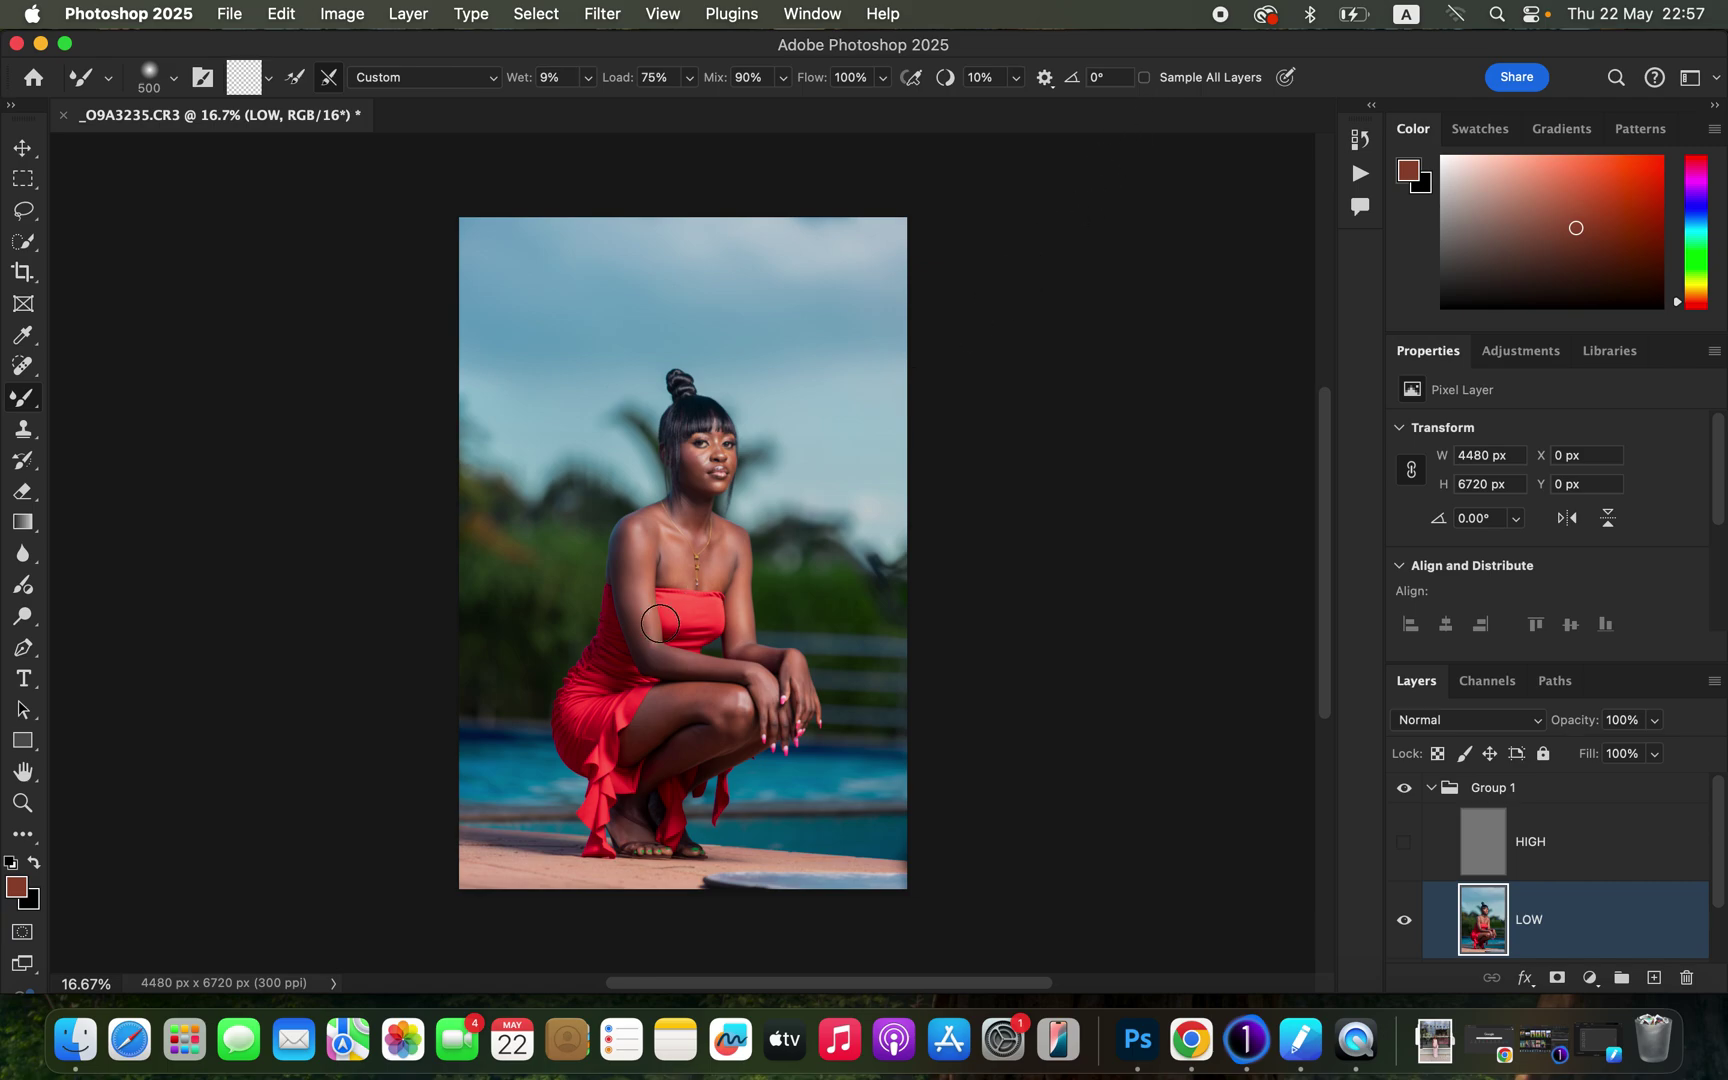
{"action": "key", "text": "super+equal"}
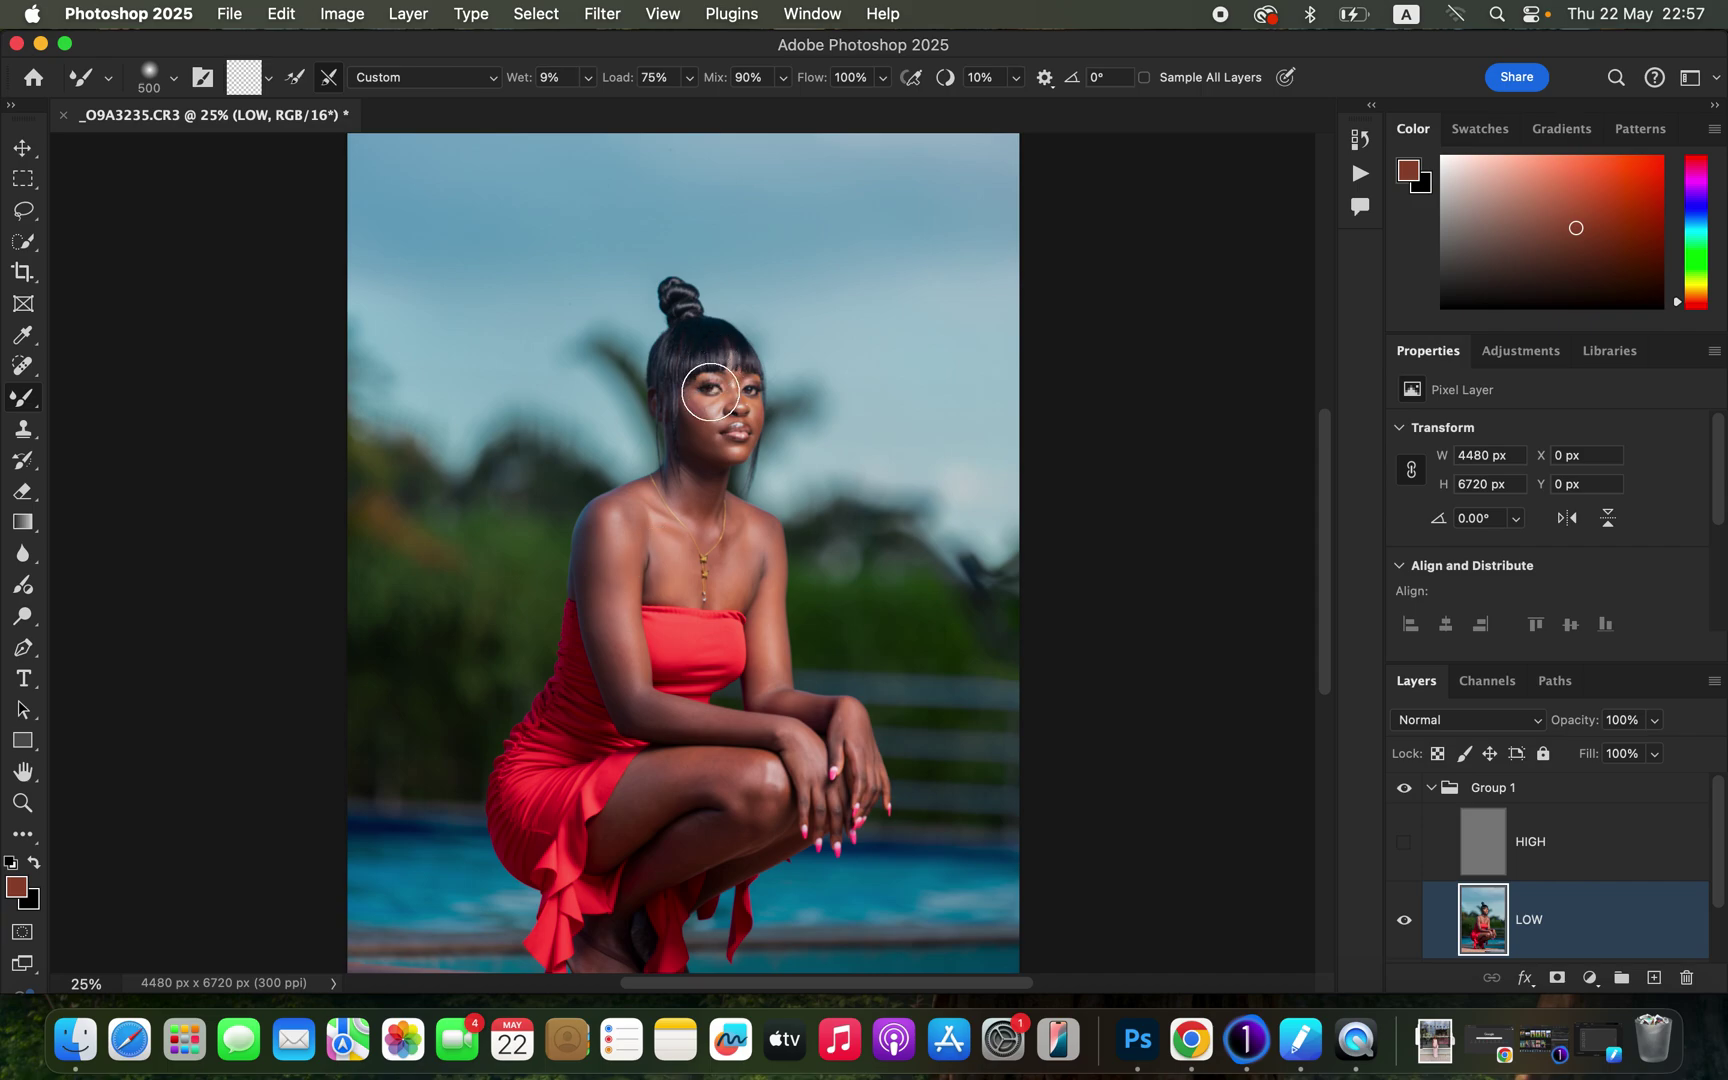
{"action": "key", "text": "super+equal"}
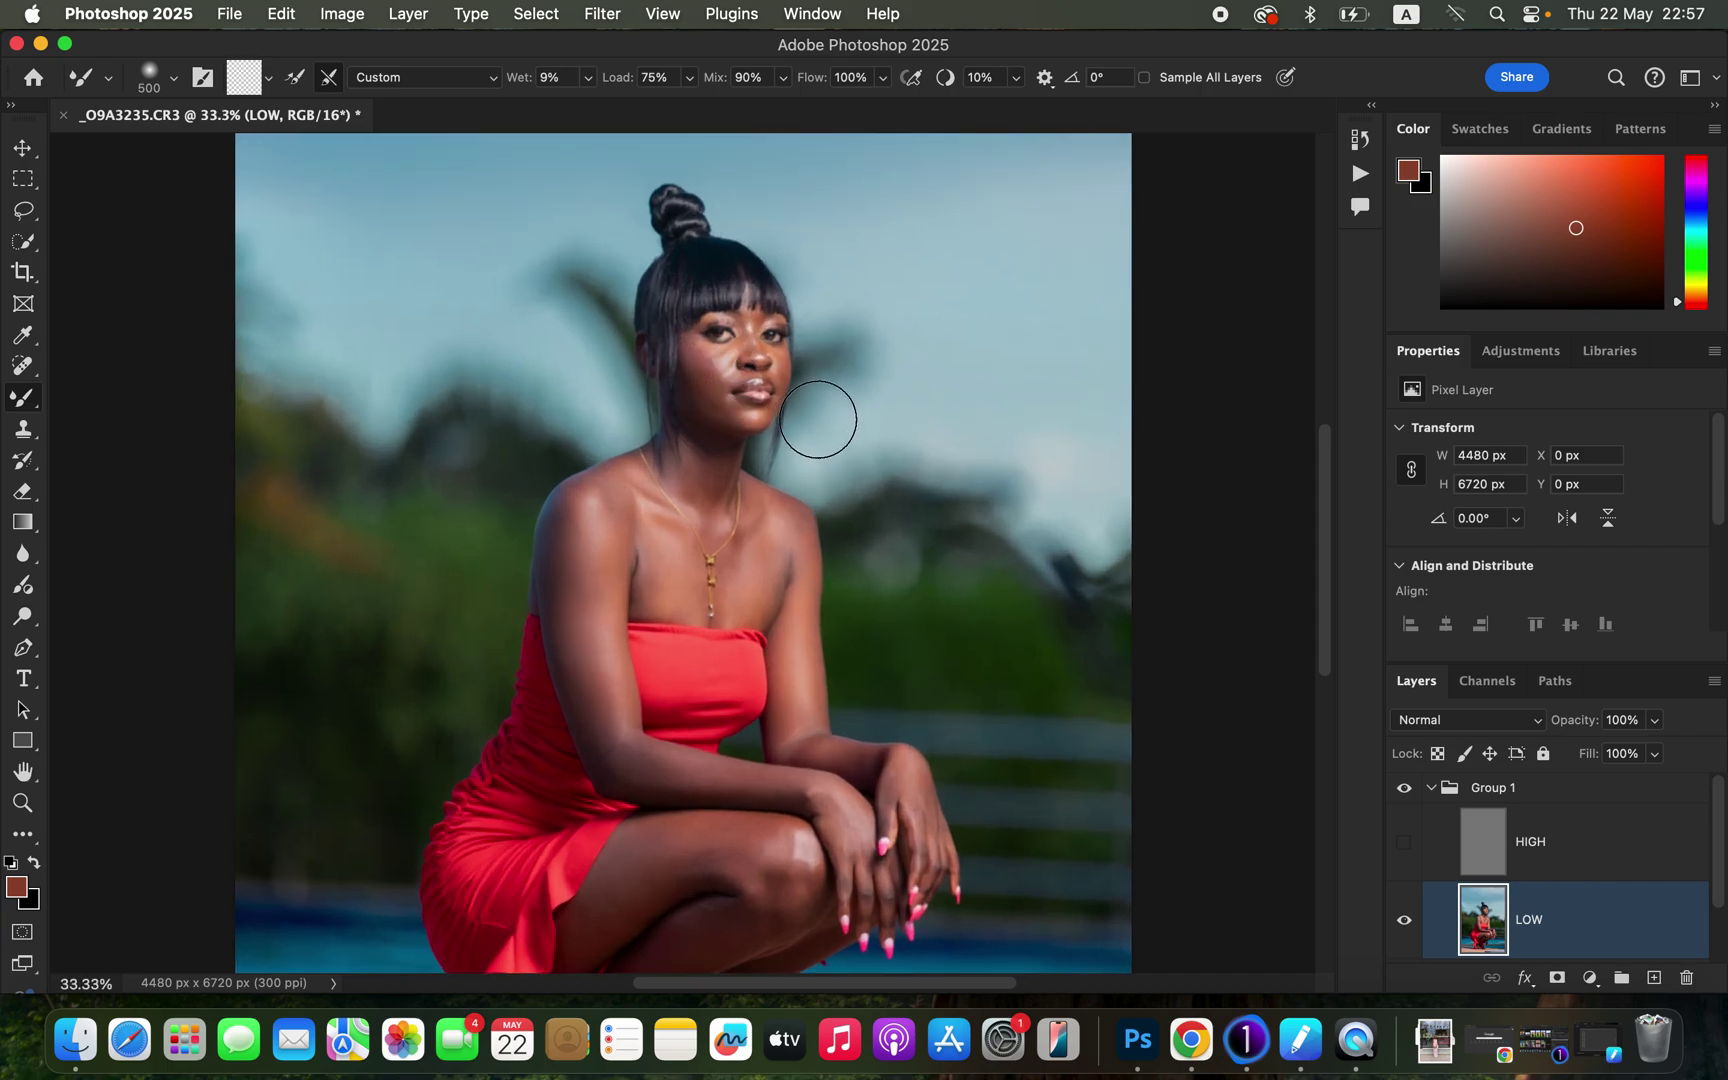
{"action": "key", "text": "bracketleft"}
{"action": "key", "text": "bracketleft"}
{"action": "key", "text": "bracketleft"}
{"action": "key", "text": "bracketleft"}
{"action": "mouse_move", "coordinate": [695, 357]}
{"action": "left_mouse_down"}
{"action": "mouse_move", "coordinate": [698, 393]}
{"action": "mouse_move", "coordinate": [726, 407]}
{"action": "left_mouse_up"}
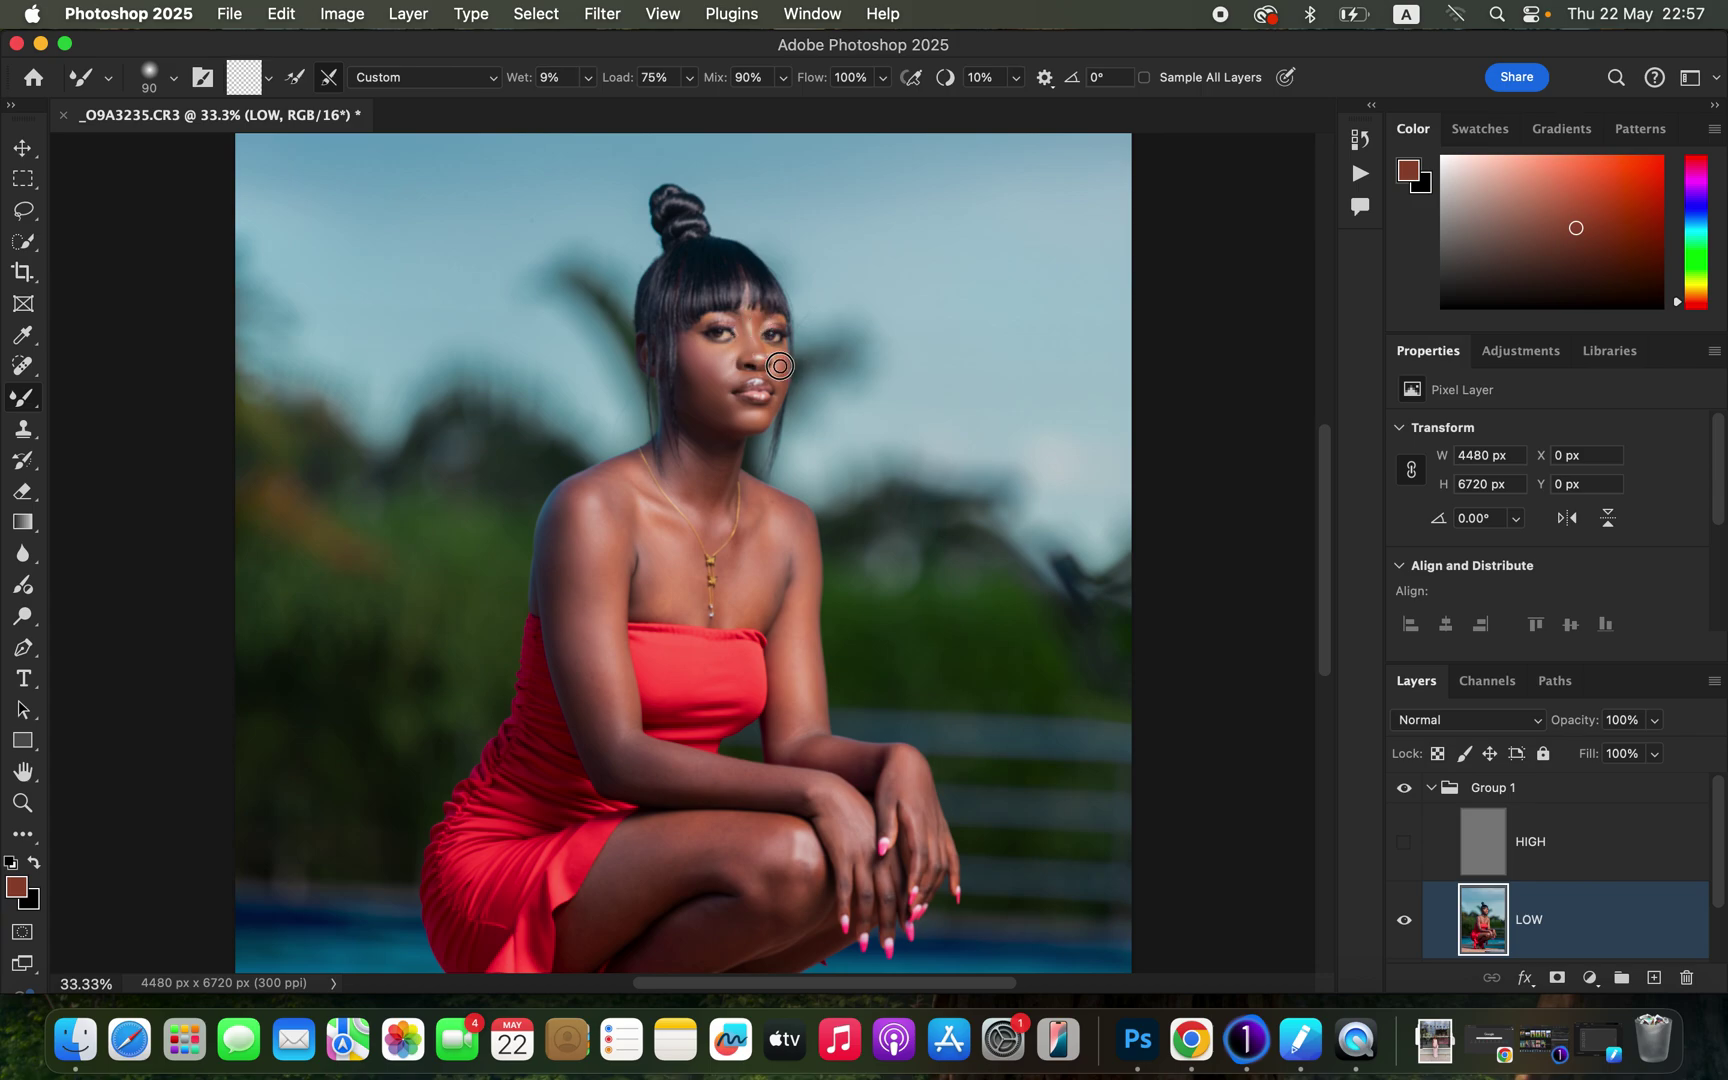
{"action": "mouse_move", "coordinate": [778, 369]}
{"action": "left_mouse_down"}
{"action": "mouse_move", "coordinate": [724, 398]}
{"action": "mouse_move", "coordinate": [751, 318]}
{"action": "mouse_move", "coordinate": [703, 347]}
{"action": "mouse_move", "coordinate": [713, 424]}
{"action": "mouse_move", "coordinate": [736, 414]}
{"action": "mouse_move", "coordinate": [710, 407]}
{"action": "mouse_move", "coordinate": [694, 366]}
{"action": "mouse_move", "coordinate": [741, 421]}
{"action": "mouse_move", "coordinate": [687, 455]}
{"action": "mouse_move", "coordinate": [704, 490]}
{"action": "mouse_move", "coordinate": [696, 440]}
{"action": "mouse_move", "coordinate": [690, 490]}
{"action": "mouse_move", "coordinate": [756, 555]}
{"action": "mouse_move", "coordinate": [750, 605]}
{"action": "mouse_move", "coordinate": [783, 528]}
{"action": "mouse_move", "coordinate": [762, 516]}
{"action": "mouse_move", "coordinate": [797, 545]}
{"action": "mouse_move", "coordinate": [791, 710]}
{"action": "mouse_move", "coordinate": [791, 521]}
{"action": "mouse_move", "coordinate": [744, 553]}
{"action": "mouse_move", "coordinate": [740, 590]}
{"action": "mouse_move", "coordinate": [670, 592]}
{"action": "mouse_move", "coordinate": [643, 519]}
{"action": "mouse_move", "coordinate": [683, 598]}
{"action": "mouse_move", "coordinate": [679, 563]}
{"action": "mouse_move", "coordinate": [629, 512]}
{"action": "mouse_move", "coordinate": [607, 639]}
{"action": "left_mouse_up"}
Blend the skin along the upper arm and shoulder, ending at brush size 175.
{"action": "key", "text": "bracketright"}
{"action": "key", "text": "bracketright"}
{"action": "mouse_move", "coordinate": [577, 551]}
{"action": "left_mouse_down"}
{"action": "mouse_move", "coordinate": [580, 613]}
{"action": "mouse_move", "coordinate": [574, 541]}
{"action": "mouse_move", "coordinate": [615, 753]}
{"action": "mouse_move", "coordinate": [579, 599]}
{"action": "mouse_move", "coordinate": [598, 660]}
{"action": "left_mouse_up"}
{"action": "key", "text": "bracketleft"}
{"action": "key", "text": "bracketleft"}
{"action": "key", "text": "bracketleft"}
{"action": "mouse_move", "coordinate": [571, 510]}
{"action": "left_mouse_down"}
{"action": "mouse_move", "coordinate": [614, 499]}
{"action": "mouse_move", "coordinate": [627, 479]}
{"action": "mouse_move", "coordinate": [664, 531]}
{"action": "mouse_move", "coordinate": [644, 607]}
{"action": "mouse_move", "coordinate": [648, 593]}
{"action": "mouse_move", "coordinate": [757, 609]}
{"action": "mouse_move", "coordinate": [712, 481]}
{"action": "mouse_move", "coordinate": [683, 464]}
{"action": "mouse_move", "coordinate": [756, 511]}
{"action": "mouse_move", "coordinate": [736, 612]}
{"action": "mouse_move", "coordinate": [787, 557]}
{"action": "left_mouse_up"}
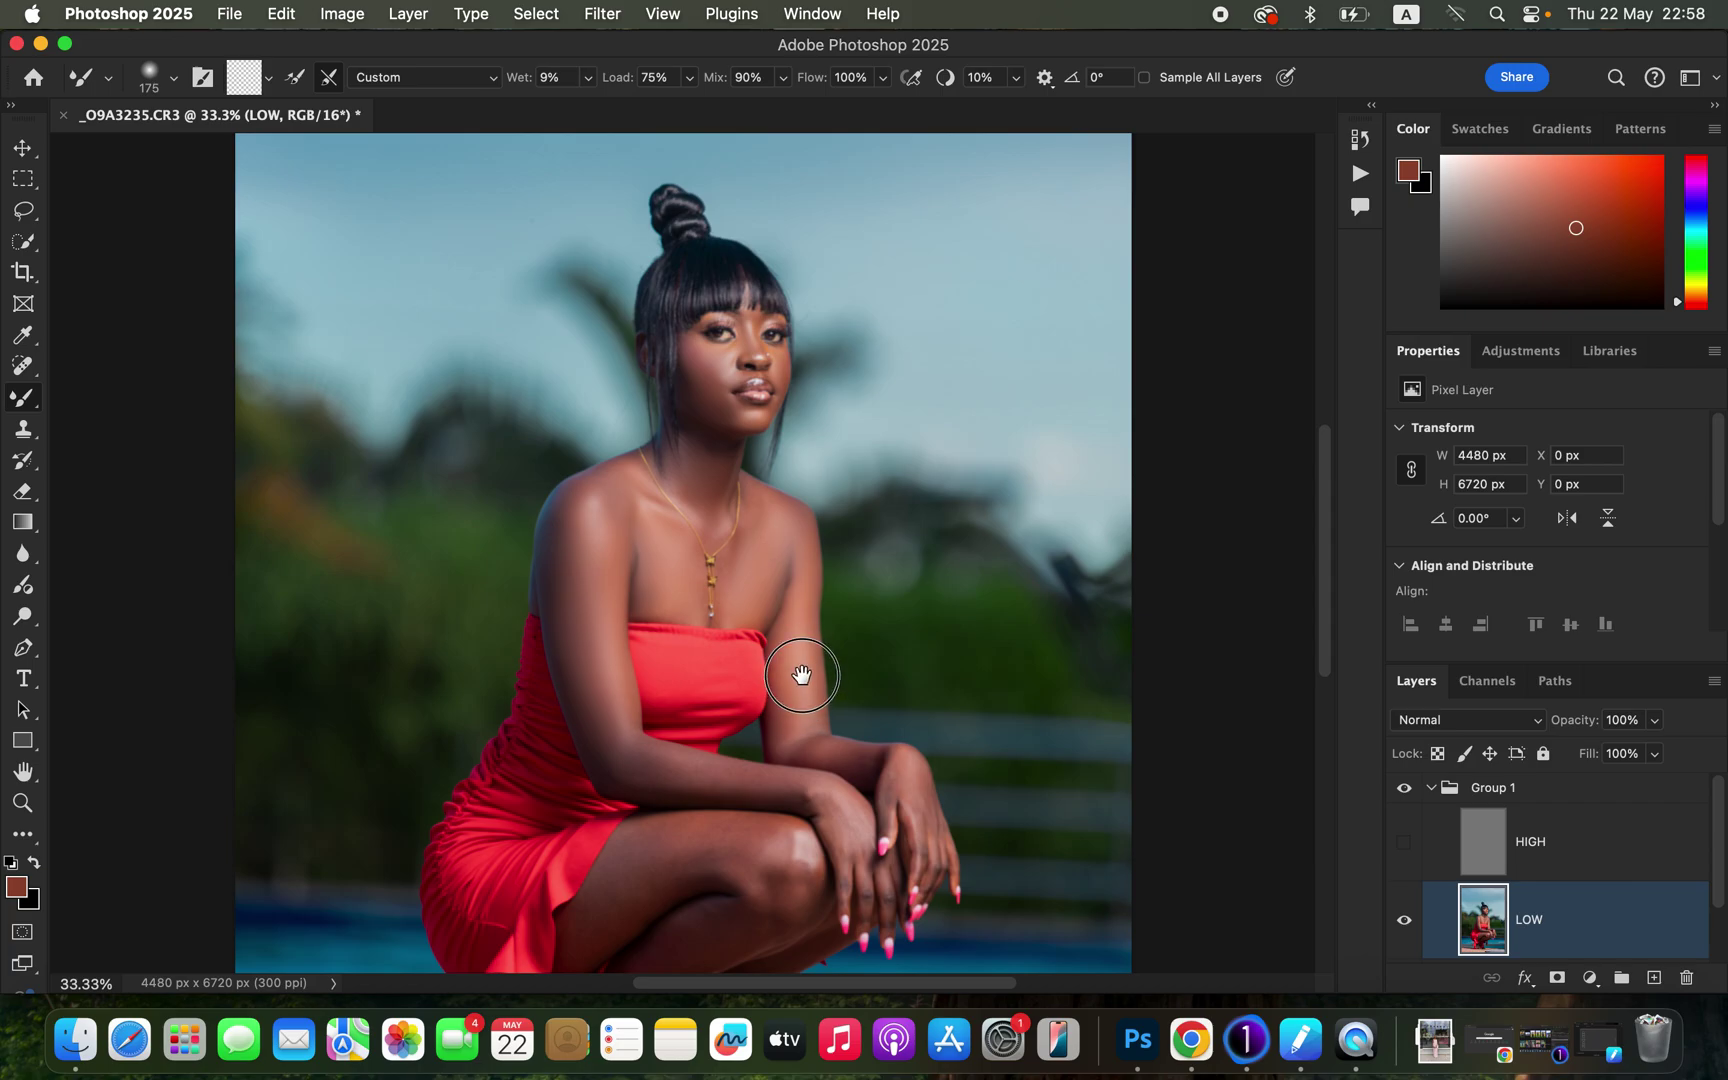
Blend the skin on the legs and across the thigh of LOW with the Mixer Brush at 200.
{"action": "scroll", "coordinate": [802, 679], "scroll_direction": "down", "scroll_amount": 5}
{"action": "key", "text": "bracketright"}
{"action": "key", "text": "bracketright"}
{"action": "key", "text": "bracketright"}
{"action": "mouse_move", "coordinate": [640, 567]}
{"action": "left_mouse_down"}
{"action": "mouse_move", "coordinate": [724, 548]}
{"action": "mouse_move", "coordinate": [605, 598]}
{"action": "mouse_move", "coordinate": [621, 601]}
{"action": "mouse_move", "coordinate": [581, 639]}
{"action": "mouse_move", "coordinate": [660, 548]}
{"action": "mouse_move", "coordinate": [646, 551]}
{"action": "mouse_move", "coordinate": [705, 538]}
{"action": "mouse_move", "coordinate": [776, 566]}
{"action": "left_mouse_up"}
{"action": "key", "text": "bracketleft"}
{"action": "key", "text": "bracketleft"}
{"action": "mouse_move", "coordinate": [733, 625]}
{"action": "left_mouse_down"}
{"action": "mouse_move", "coordinate": [681, 642]}
{"action": "mouse_move", "coordinate": [720, 610]}
{"action": "mouse_move", "coordinate": [630, 690]}
{"action": "mouse_move", "coordinate": [687, 663]}
{"action": "mouse_move", "coordinate": [703, 630]}
{"action": "mouse_move", "coordinate": [762, 621]}
{"action": "mouse_move", "coordinate": [805, 586]}
{"action": "mouse_move", "coordinate": [787, 538]}
{"action": "mouse_move", "coordinate": [812, 574]}
{"action": "mouse_move", "coordinate": [631, 700]}
{"action": "mouse_move", "coordinate": [552, 821]}
{"action": "mouse_move", "coordinate": [605, 760]}
{"action": "left_mouse_up"}
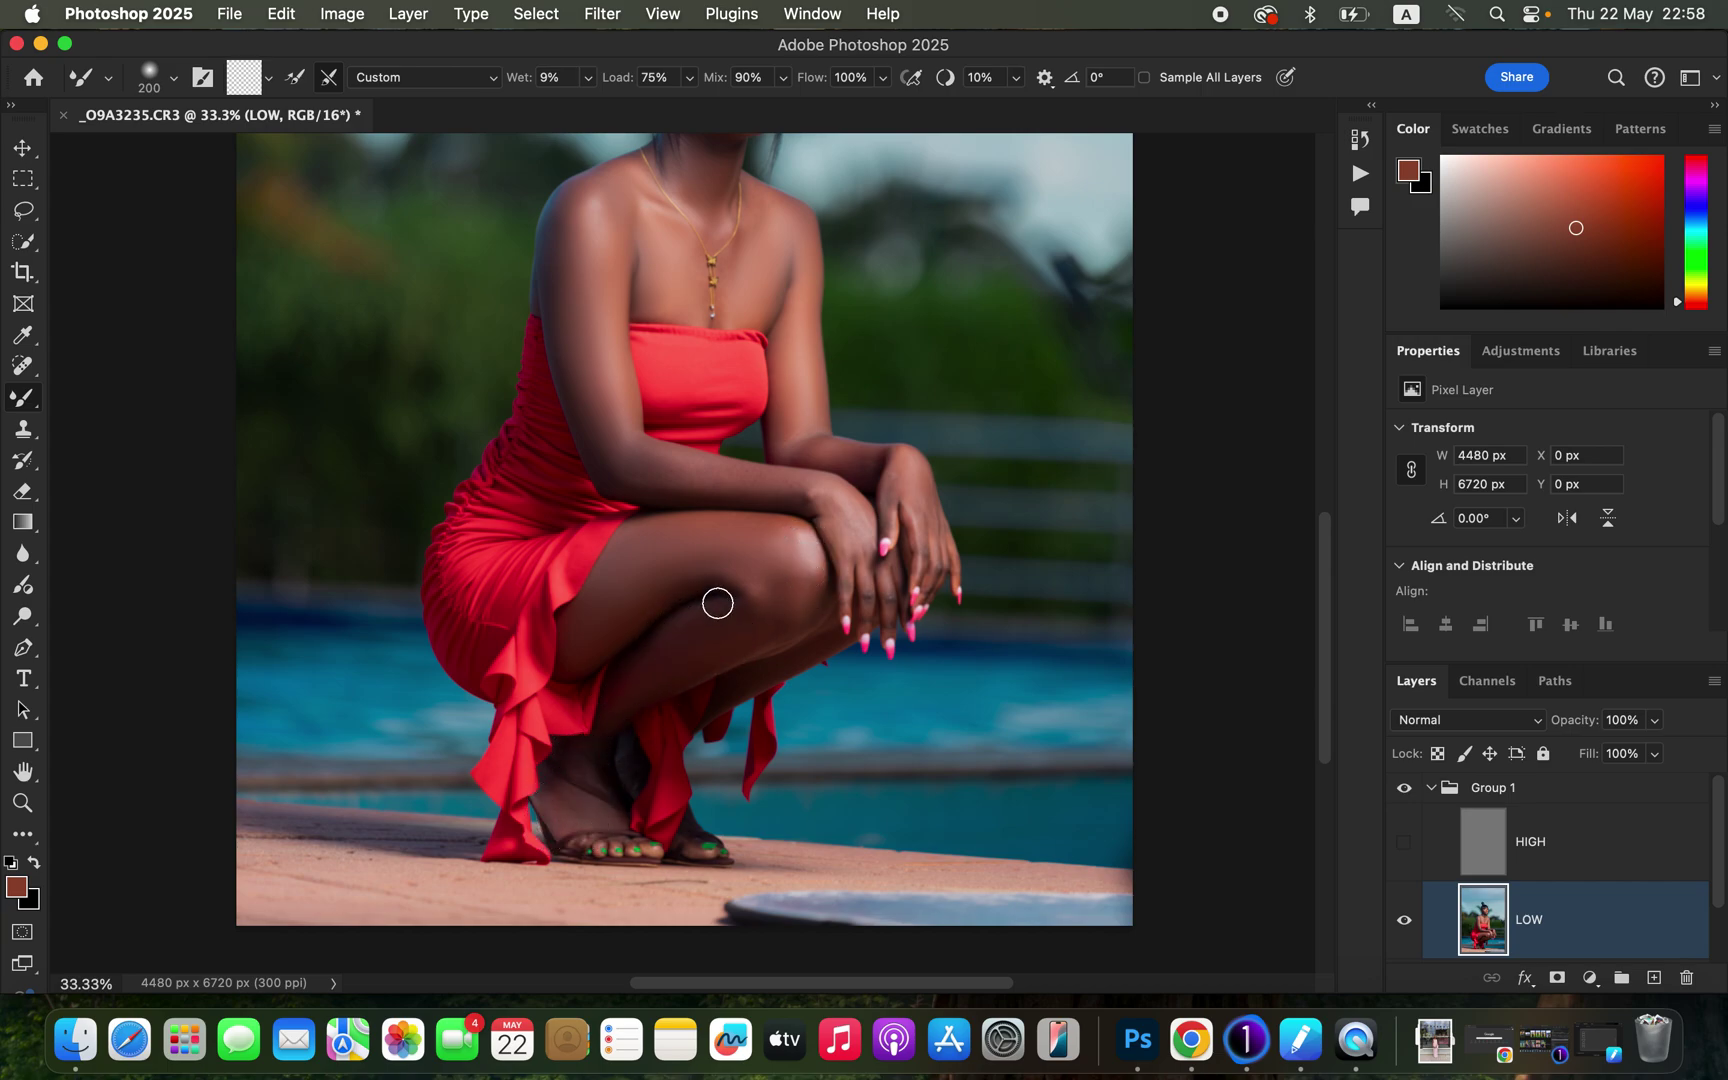
Smooth the forearm, hand and arm skin, then switch the HIGH layer back on.
{"action": "mouse_move", "coordinate": [754, 488]}
{"action": "left_mouse_down"}
{"action": "mouse_move", "coordinate": [660, 474]}
{"action": "mouse_move", "coordinate": [680, 469]}
{"action": "left_mouse_up"}
{"action": "mouse_move", "coordinate": [911, 488]}
{"action": "left_mouse_down"}
{"action": "mouse_move", "coordinate": [882, 498]}
{"action": "mouse_move", "coordinate": [890, 515]}
{"action": "mouse_move", "coordinate": [921, 481]}
{"action": "mouse_move", "coordinate": [932, 588]}
{"action": "mouse_move", "coordinate": [918, 478]}
{"action": "left_mouse_up"}
{"action": "key", "text": "bracketright"}
{"action": "mouse_move", "coordinate": [840, 450]}
{"action": "left_mouse_down"}
{"action": "mouse_move", "coordinate": [797, 413]}
{"action": "mouse_move", "coordinate": [784, 445]}
{"action": "mouse_move", "coordinate": [809, 411]}
{"action": "mouse_move", "coordinate": [794, 213]}
{"action": "mouse_move", "coordinate": [611, 194]}
{"action": "mouse_move", "coordinate": [614, 180]}
{"action": "mouse_move", "coordinate": [563, 228]}
{"action": "mouse_move", "coordinate": [622, 196]}
{"action": "mouse_move", "coordinate": [618, 256]}
{"action": "mouse_move", "coordinate": [622, 186]}
{"action": "mouse_move", "coordinate": [687, 170]}
{"action": "mouse_move", "coordinate": [695, 145]}
{"action": "mouse_move", "coordinate": [705, 180]}
{"action": "left_mouse_up"}
{"action": "left_click", "coordinate": [1404, 848]}
{"action": "key", "text": "super+minus"}
{"action": "key", "text": "super+minus"}
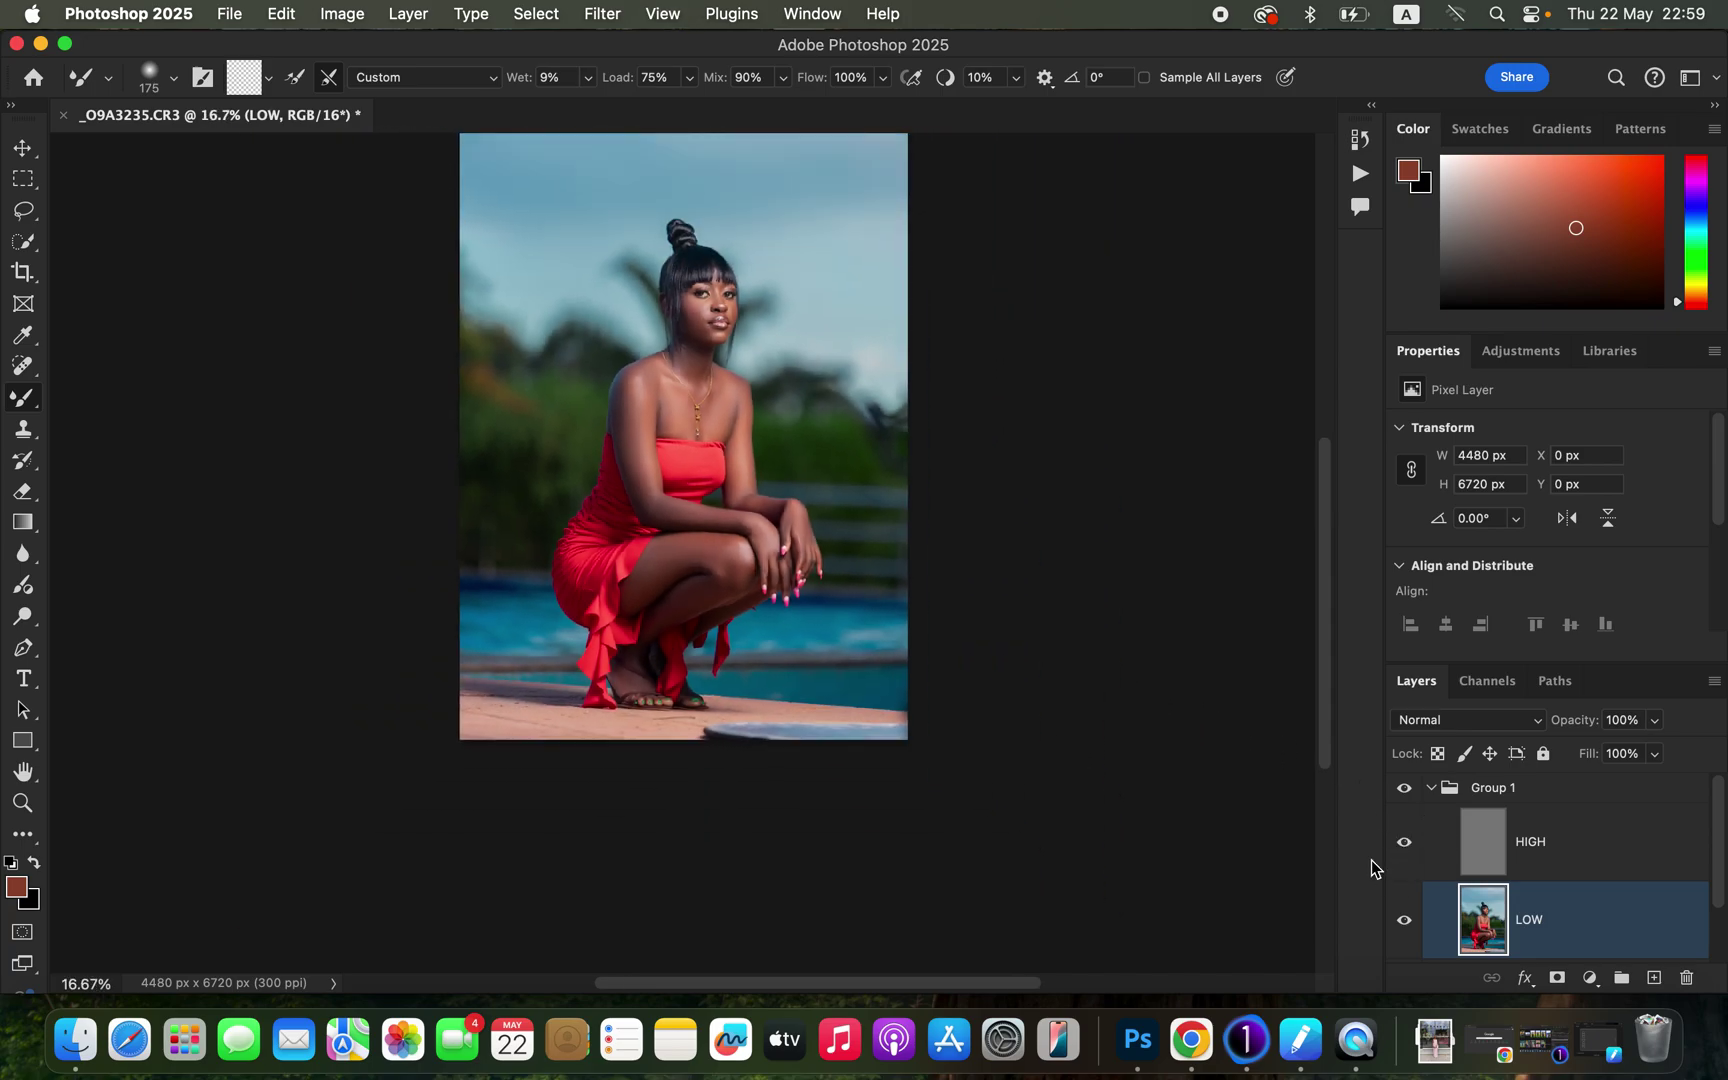
Bring her face into view and toggle Group 1 to compare before and after.
{"action": "key", "text": "super+equal"}
{"action": "key", "text": "super+equal"}
{"action": "left_click_drag", "start_coordinate": [753, 494], "coordinate": [783, 669]}
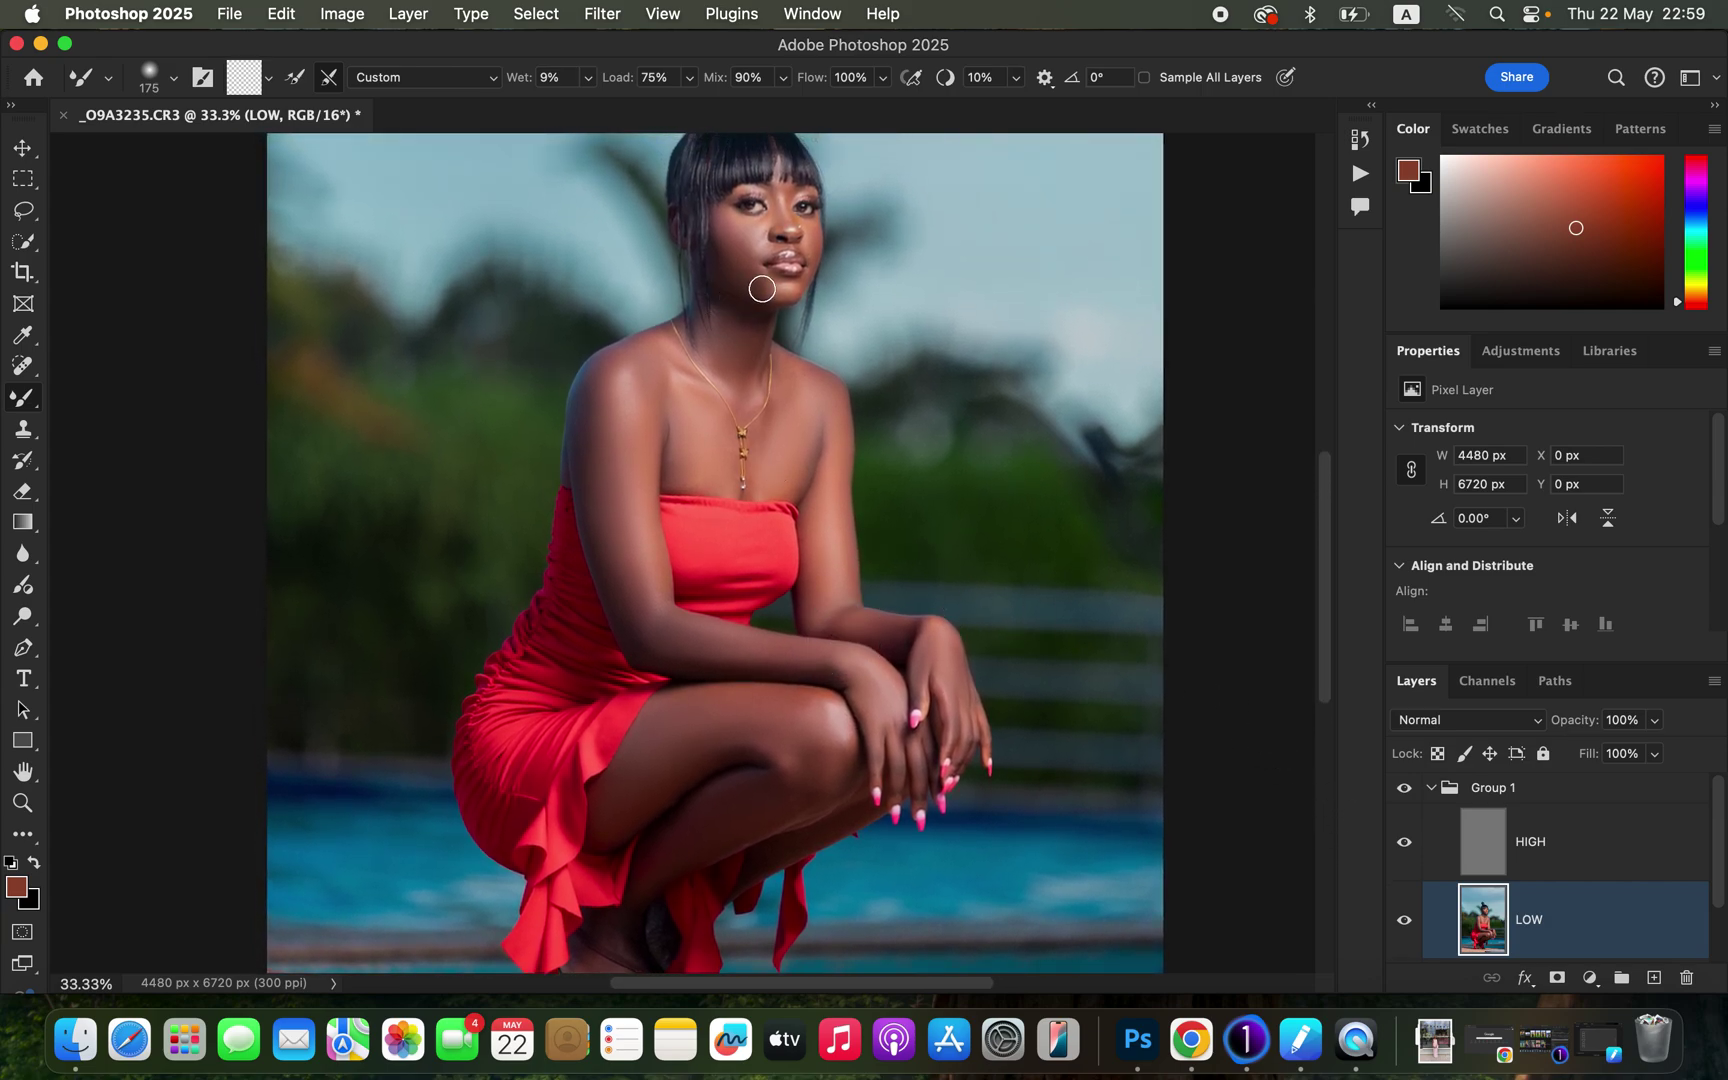
{"action": "left_click", "coordinate": [1404, 789]}
{"action": "left_click", "coordinate": [1406, 790]}
{"action": "left_click", "coordinate": [1405, 789]}
{"action": "left_click", "coordinate": [1404, 789]}
Select the HIGH layer and zoom in to inspect the skin closely.
{"action": "left_click", "coordinate": [1558, 858]}
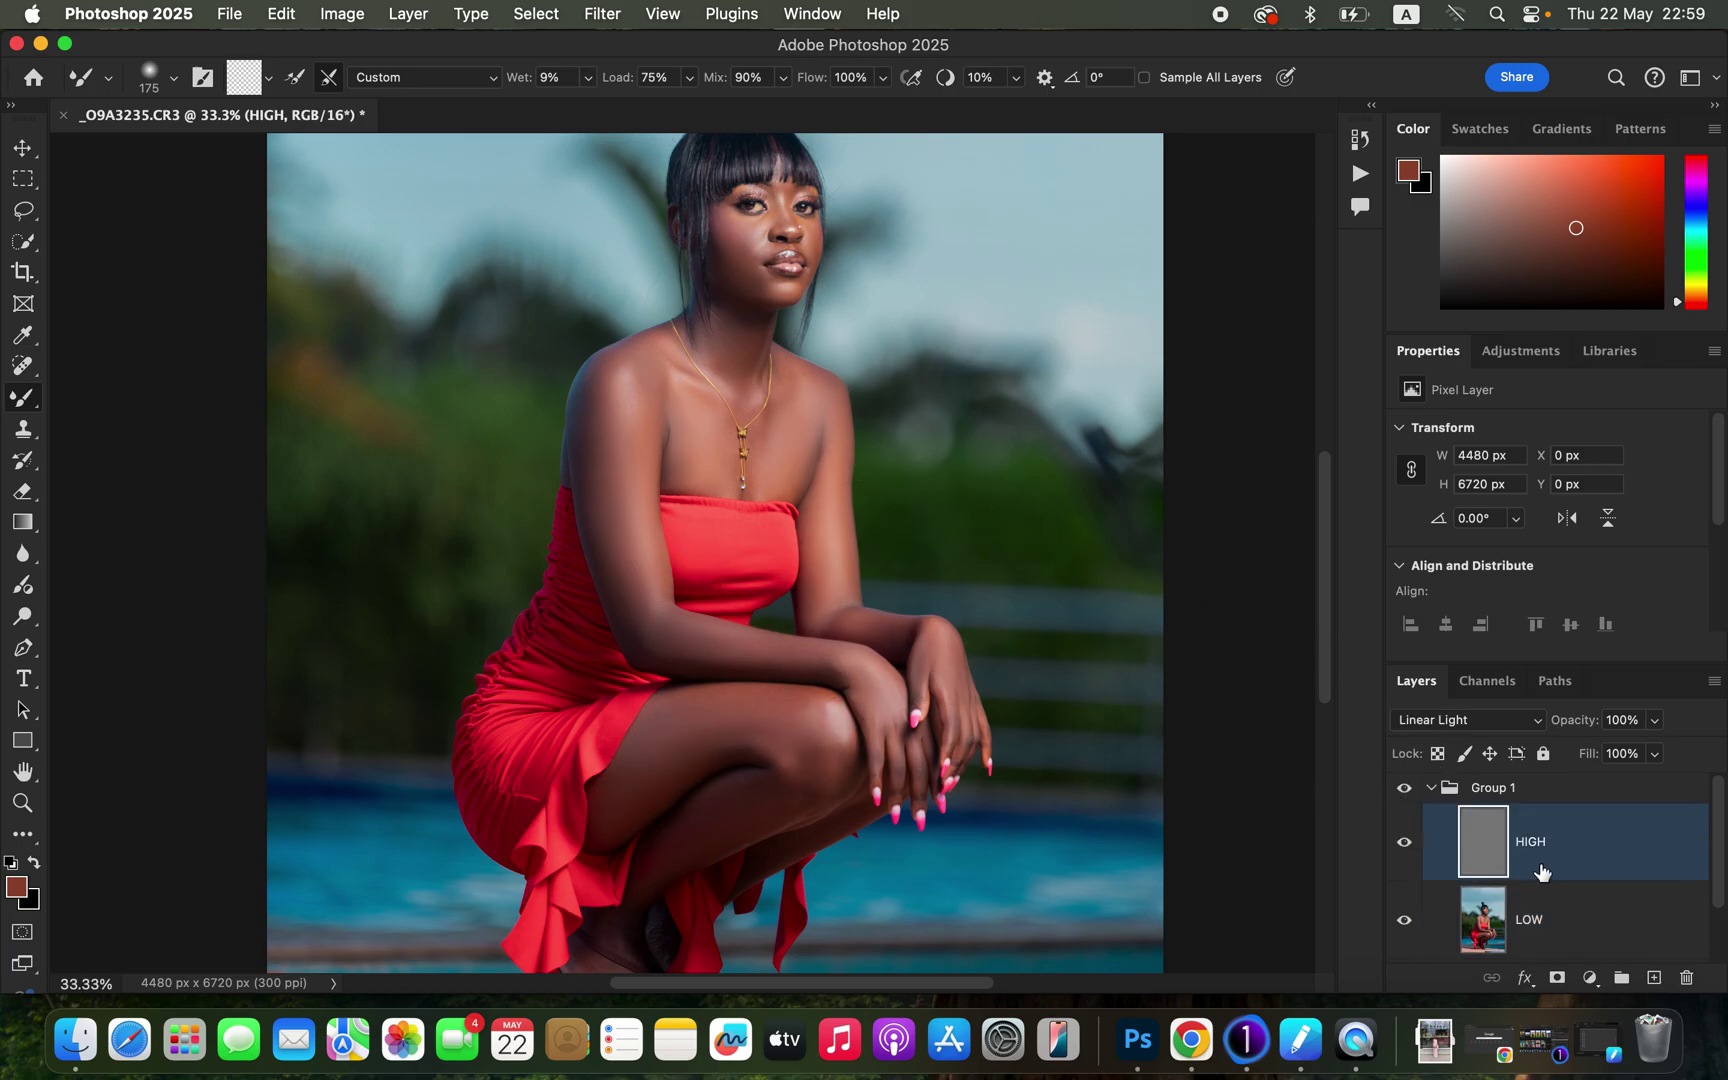
{"action": "key", "text": "super+equal"}
{"action": "key", "text": "super+equal"}
{"action": "key", "text": "super+equal"}
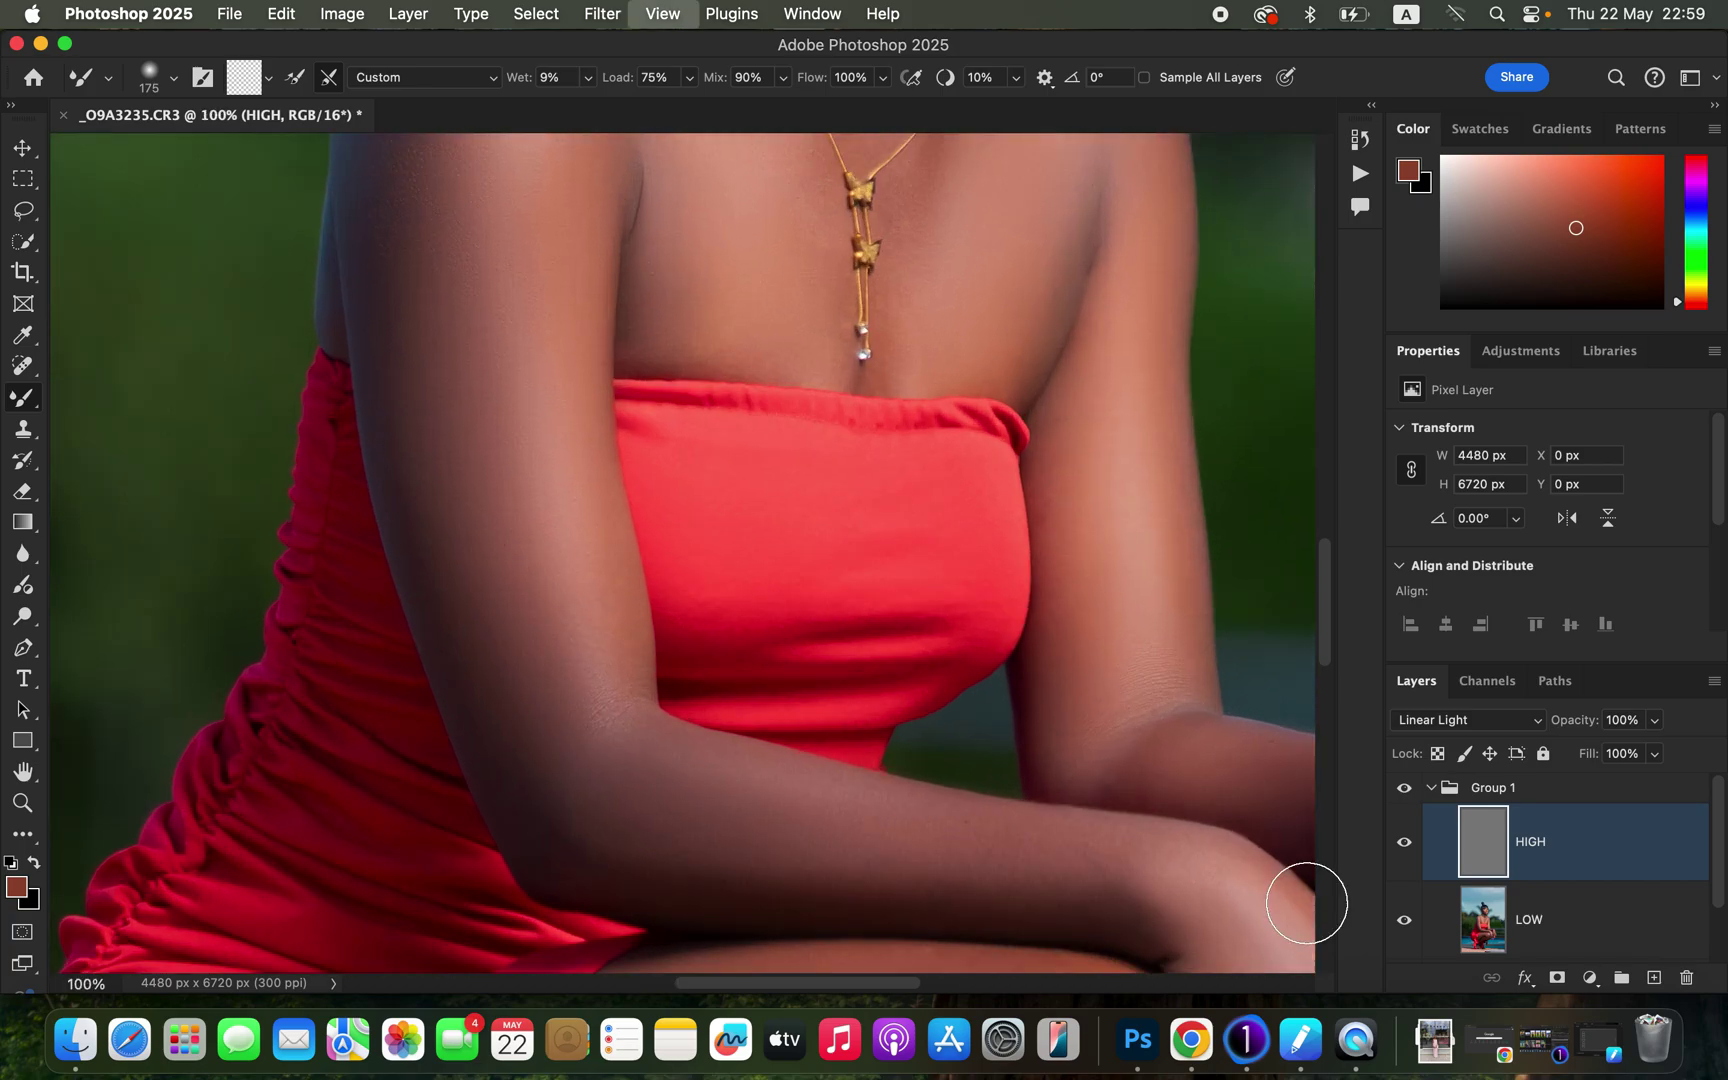
{"action": "scroll", "coordinate": [809, 400], "scroll_direction": "up", "scroll_amount": 10}
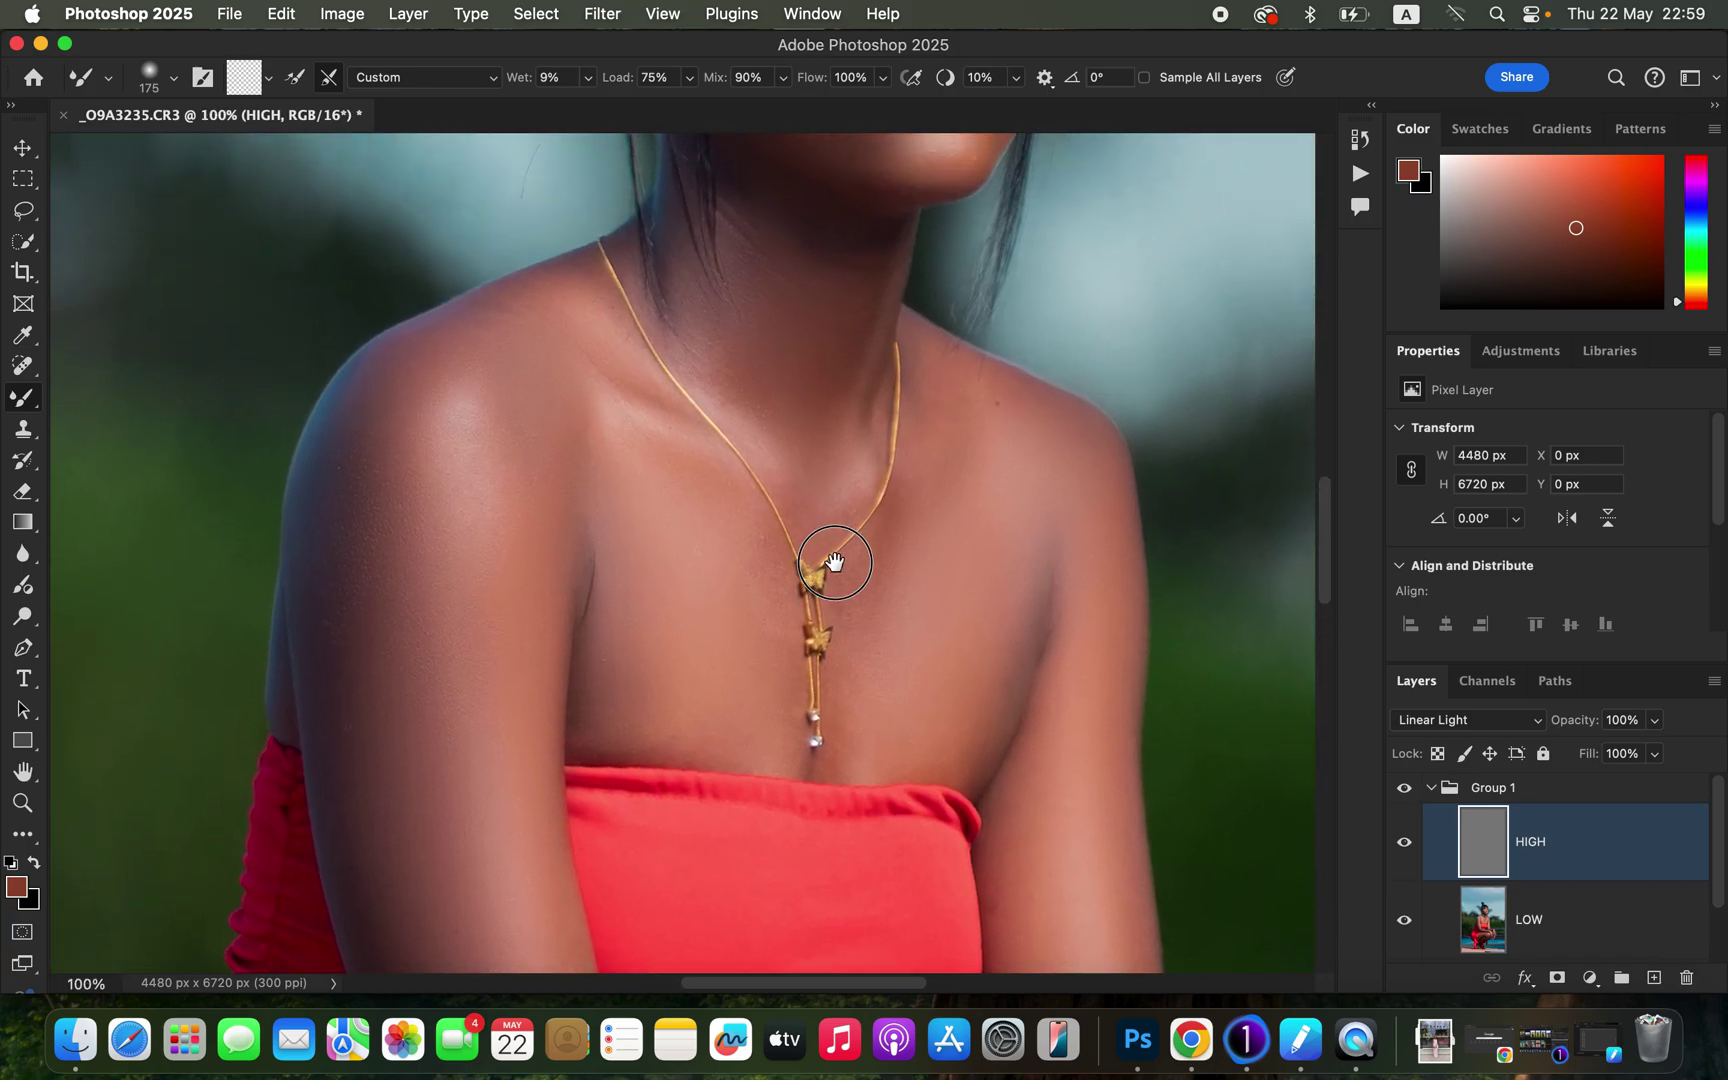
{"action": "scroll", "coordinate": [848, 614], "scroll_direction": "up", "scroll_amount": 4}
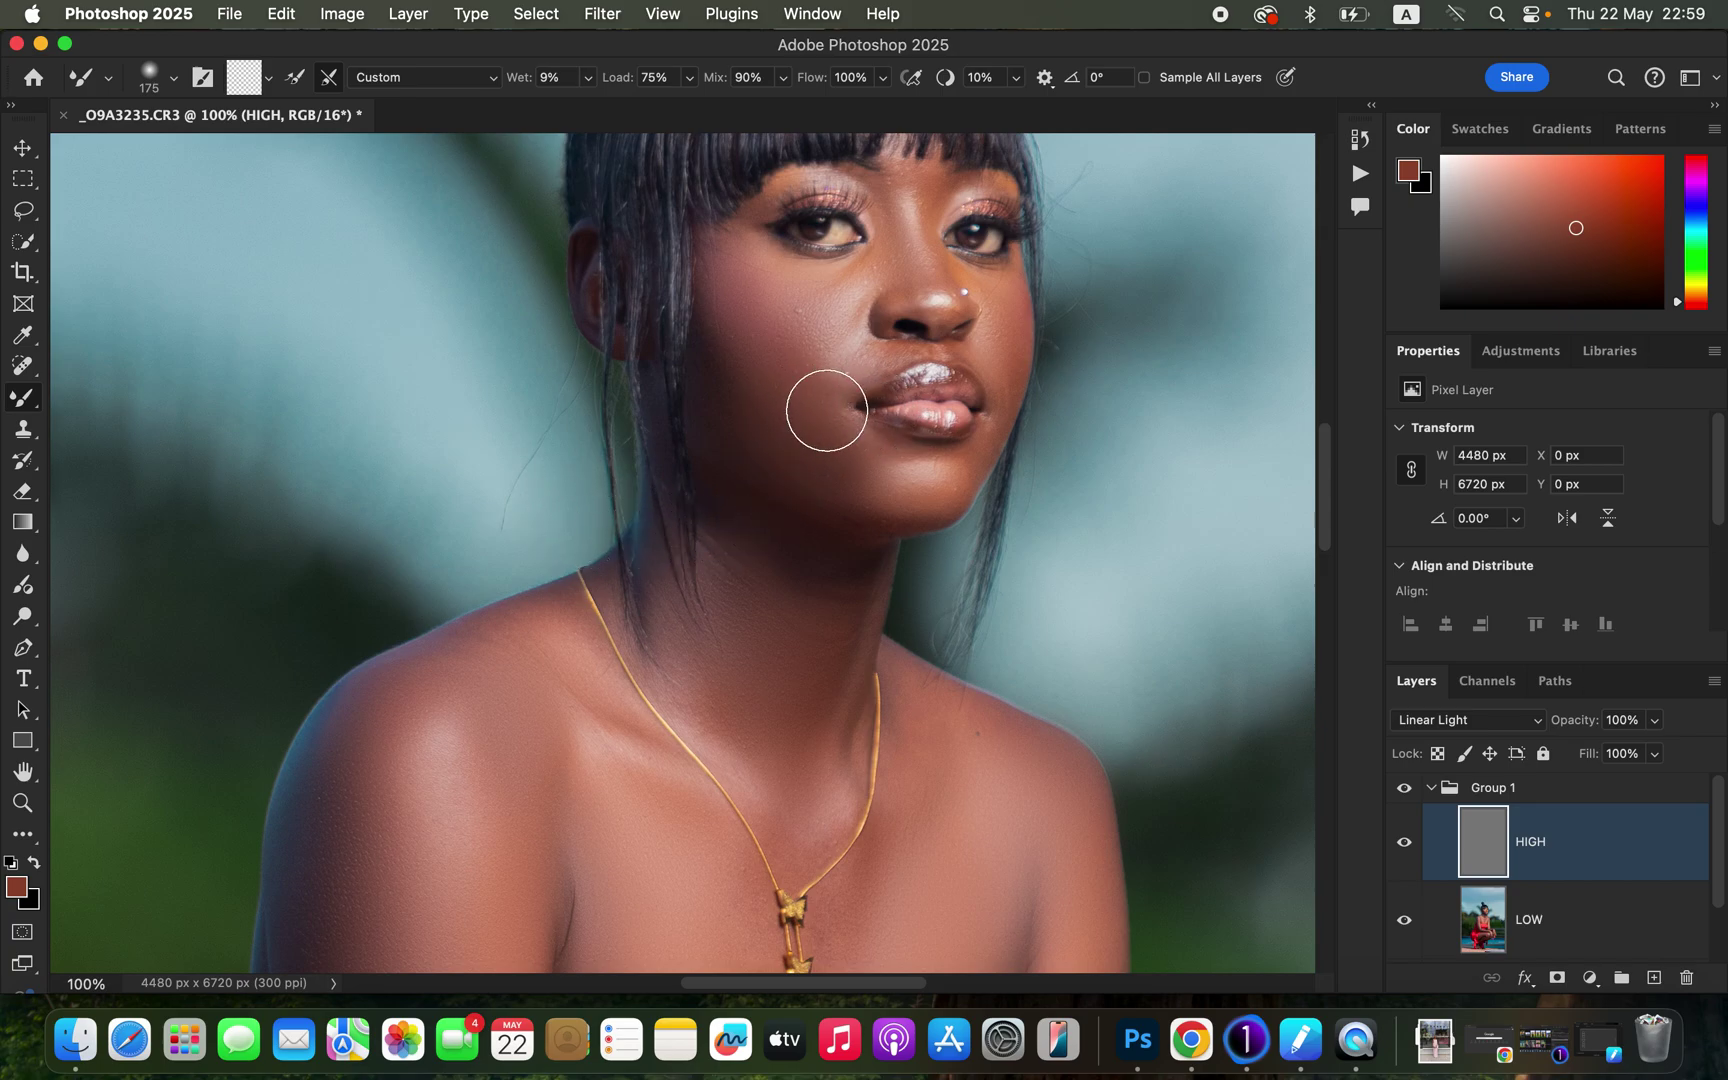
On LOW, blend skin tones over the upper lip and under the eye, then reselect HIGH.
{"action": "left_click", "coordinate": [1555, 930]}
{"action": "key", "text": "bracketleft"}
{"action": "key", "text": "bracketleft"}
{"action": "key", "text": "bracketleft"}
{"action": "key", "text": "bracketleft"}
{"action": "key", "text": "bracketleft"}
{"action": "key", "text": "bracketleft"}
{"action": "key", "text": "bracketleft"}
{"action": "key", "text": "bracketleft"}
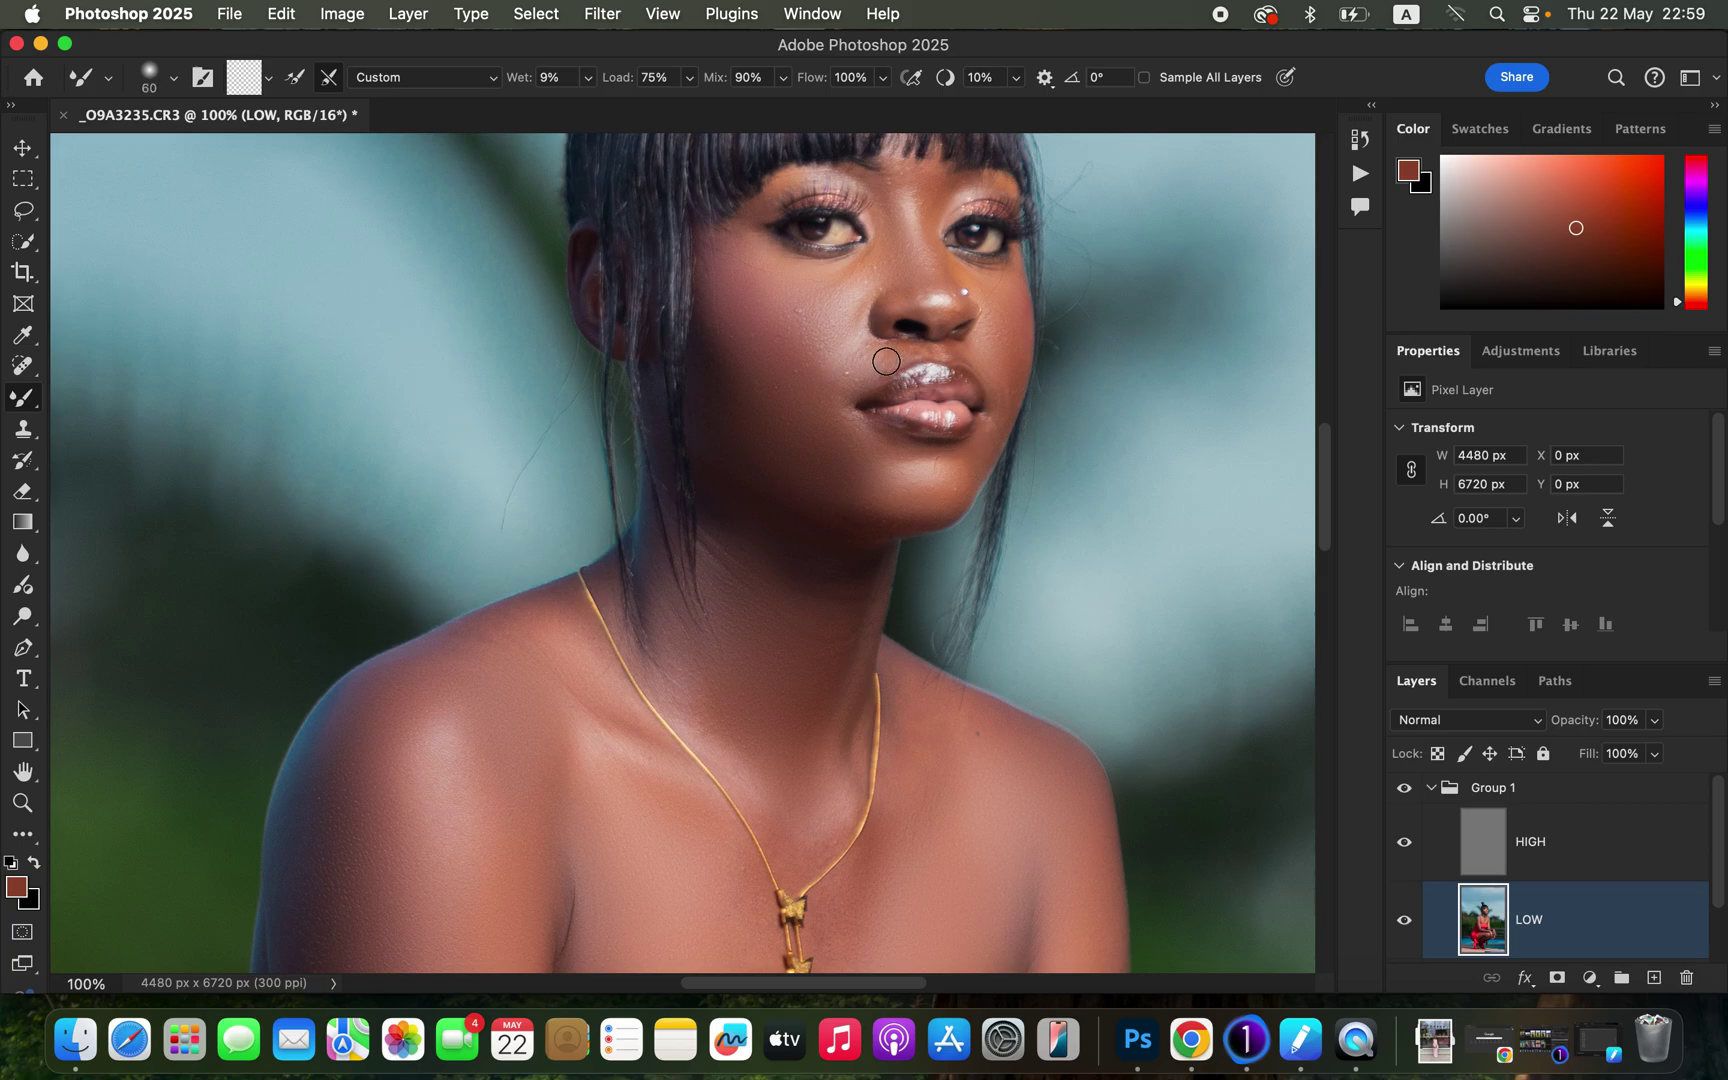
{"action": "mouse_move", "coordinate": [912, 349]}
{"action": "left_mouse_down"}
{"action": "mouse_move", "coordinate": [869, 356]}
{"action": "mouse_move", "coordinate": [907, 358]}
{"action": "mouse_move", "coordinate": [882, 378]}
{"action": "mouse_move", "coordinate": [850, 356]}
{"action": "left_mouse_up"}
{"action": "mouse_move", "coordinate": [877, 266]}
{"action": "left_mouse_down"}
{"action": "mouse_move", "coordinate": [822, 264]}
{"action": "mouse_move", "coordinate": [955, 297]}
{"action": "left_mouse_up"}
{"action": "left_click", "coordinate": [1578, 857]}
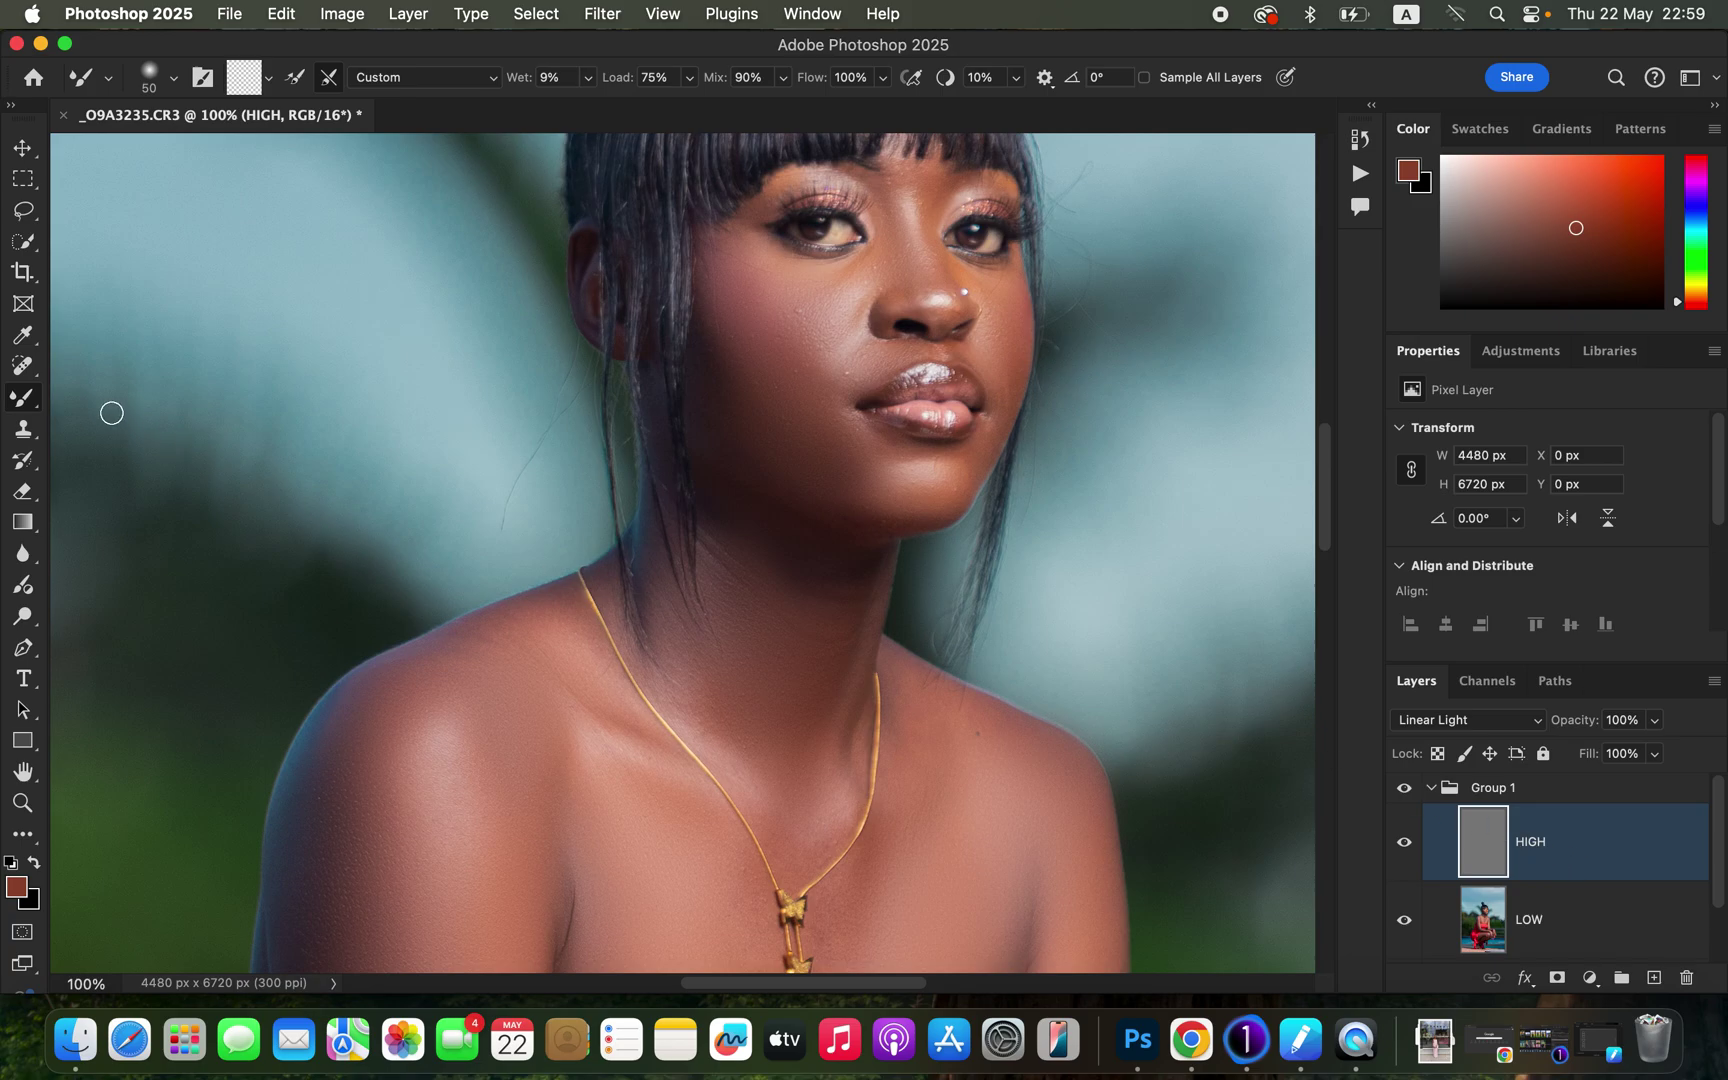
{"action": "left_click", "coordinate": [27, 430]}
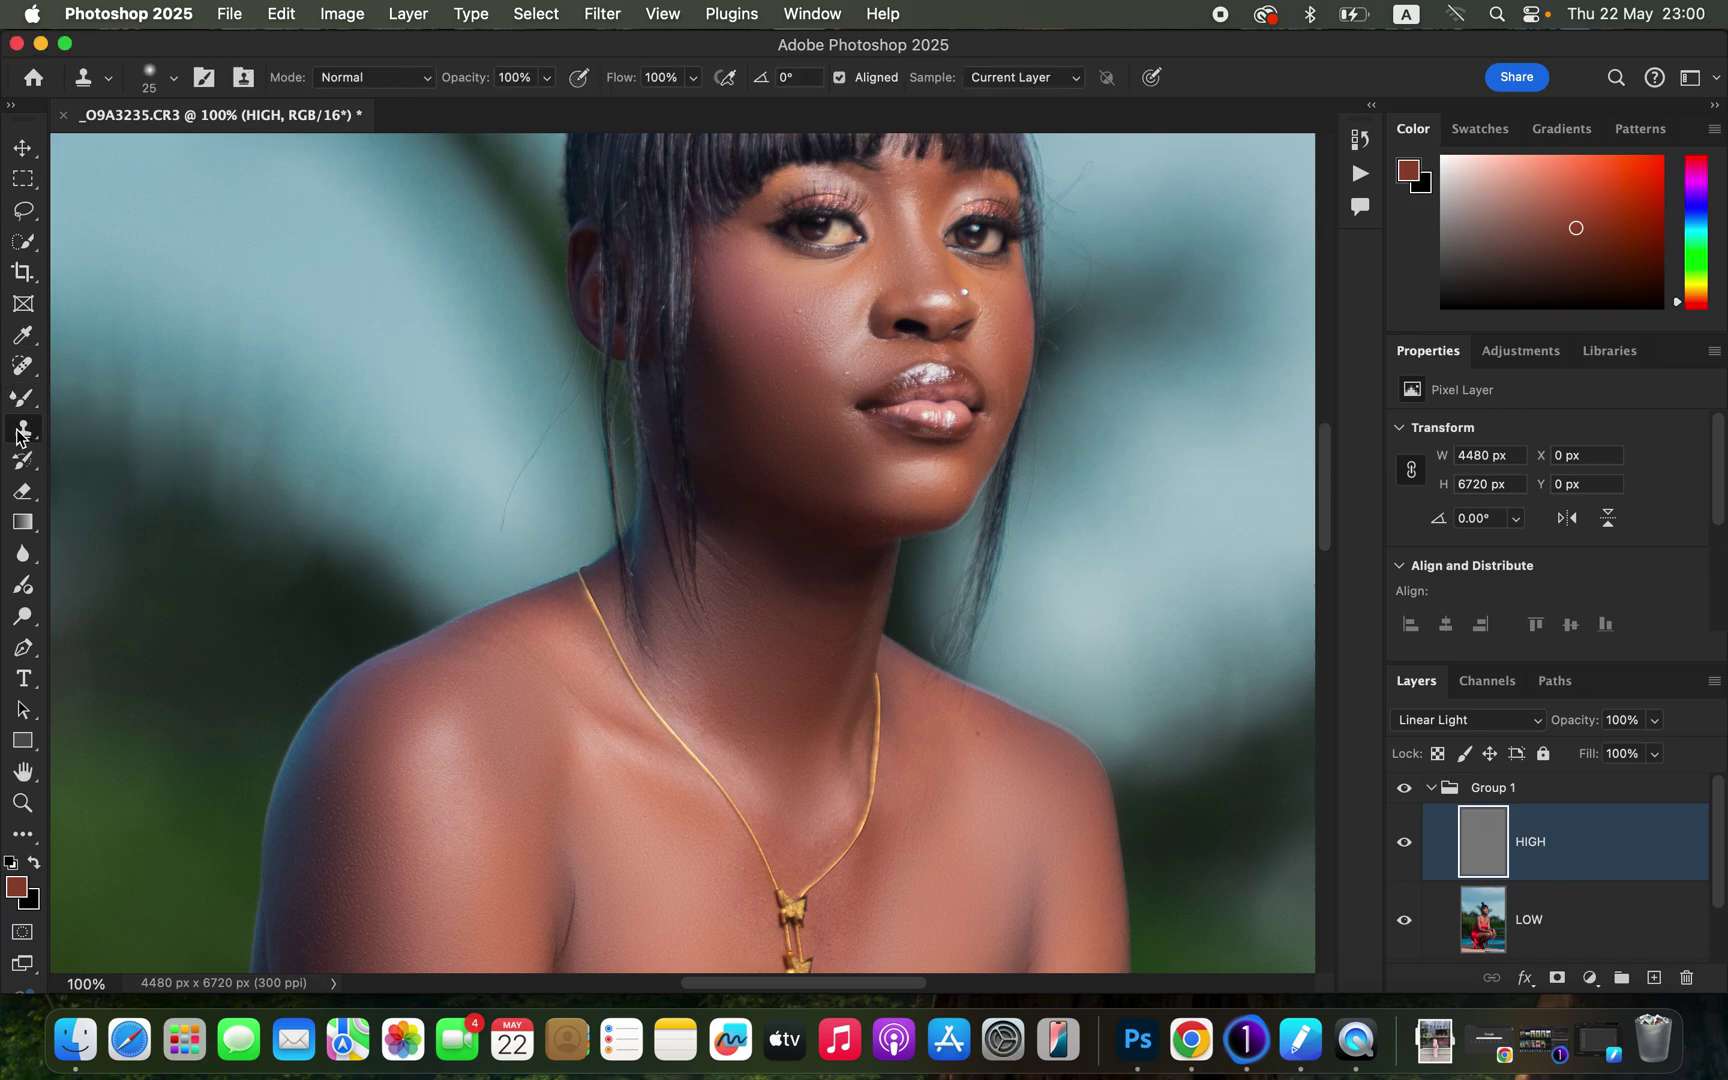
Set the Clone Stamp to 25 px sampling Current Layer and zoom in close.
{"action": "left_click", "coordinate": [173, 77]}
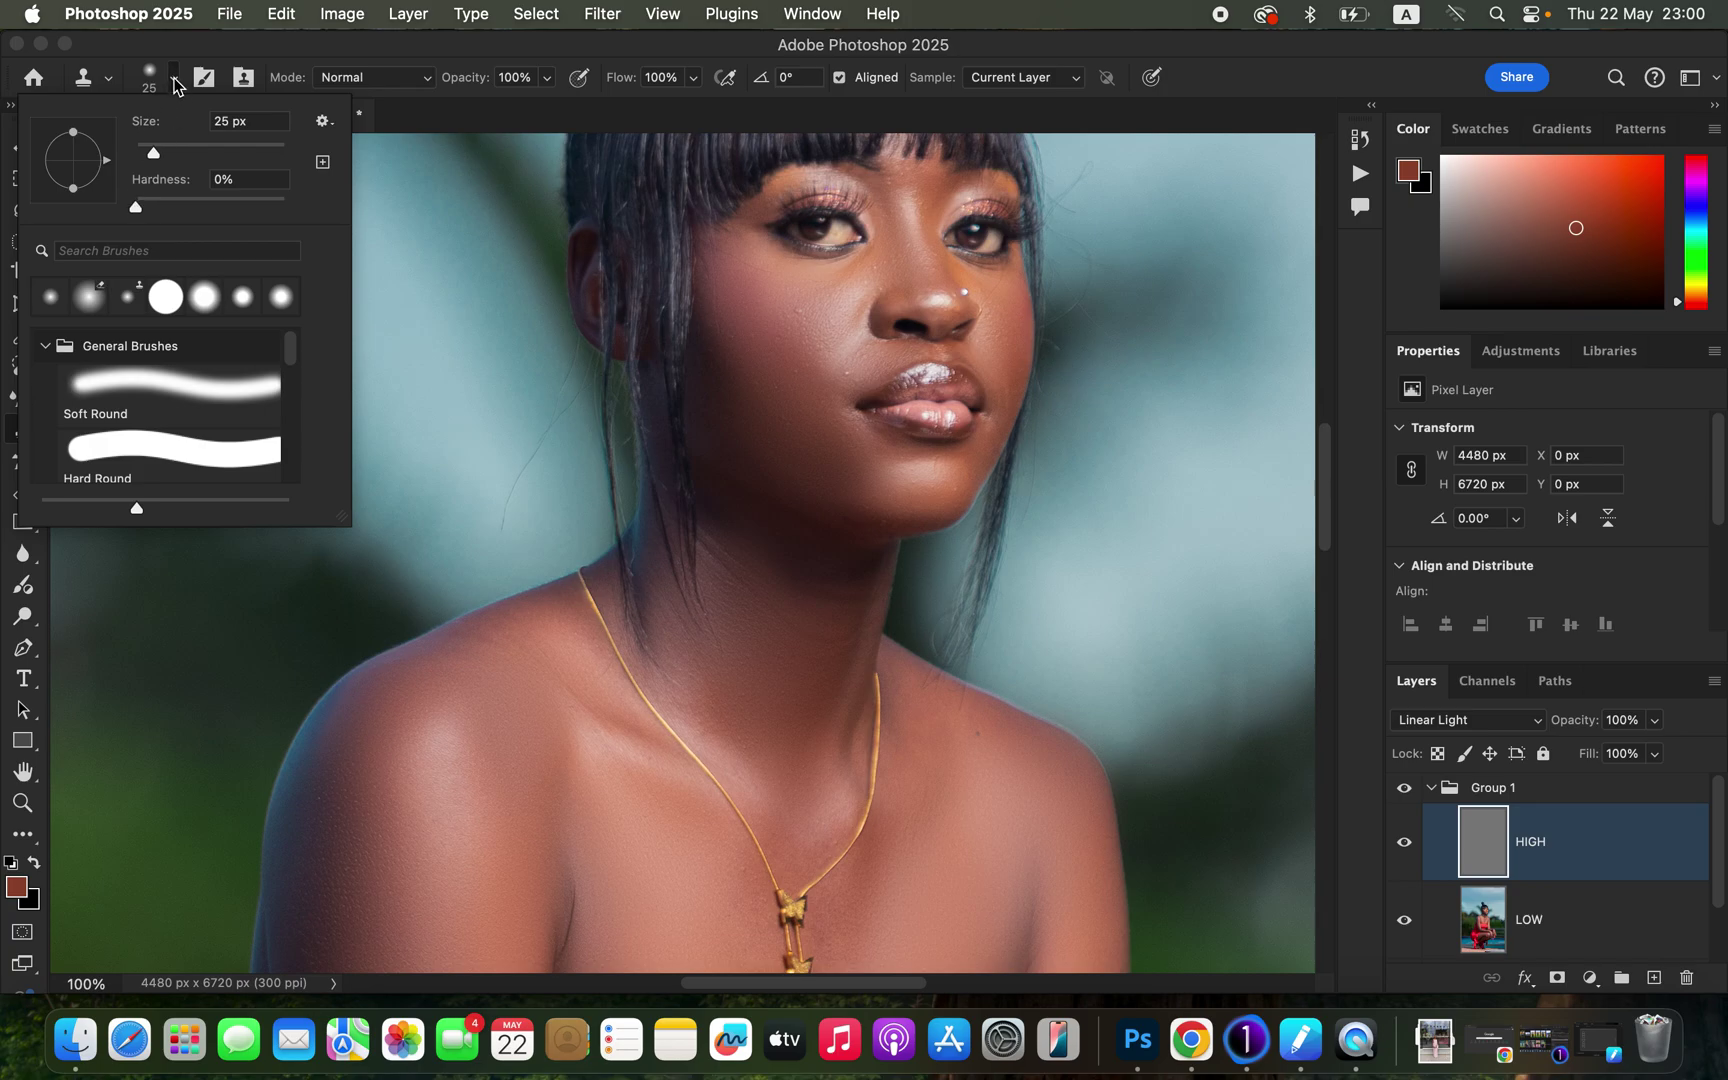
{"action": "left_click", "coordinate": [174, 82]}
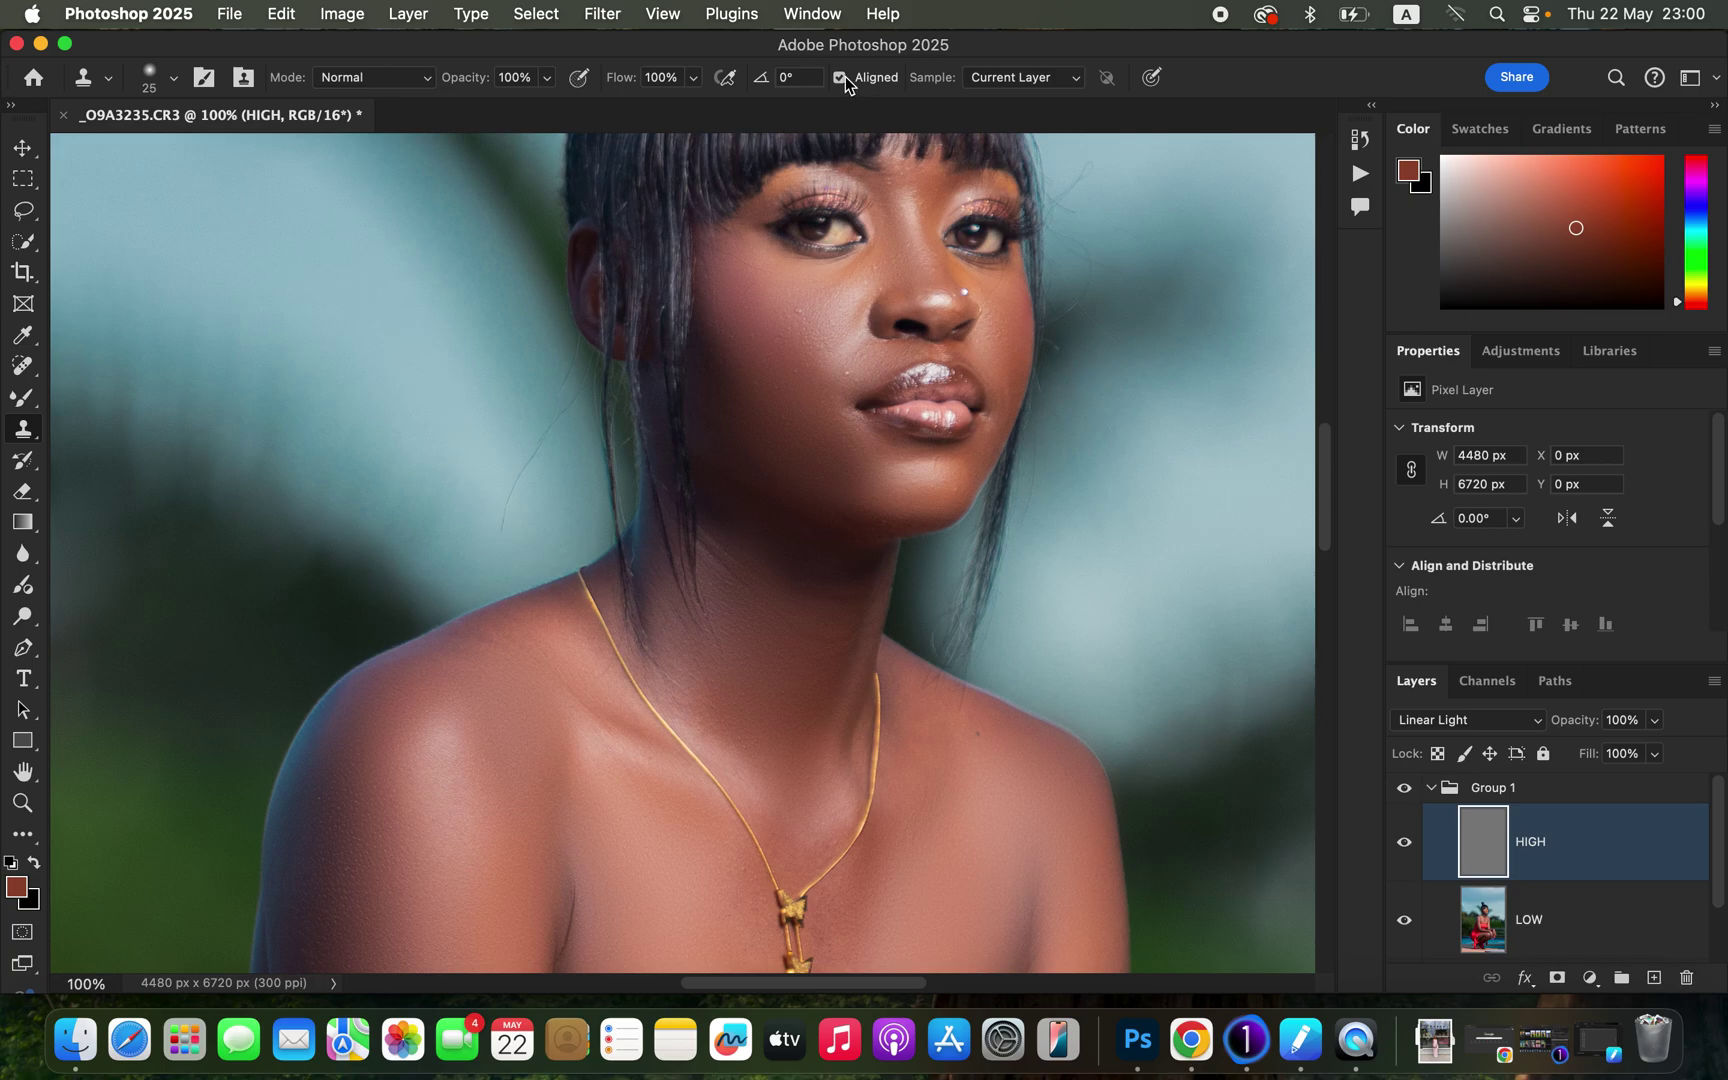
{"action": "left_click", "coordinate": [1004, 81]}
{"action": "left_click", "coordinate": [1004, 78]}
{"action": "scroll", "coordinate": [767, 460], "scroll_direction": "up", "scroll_amount": 4}
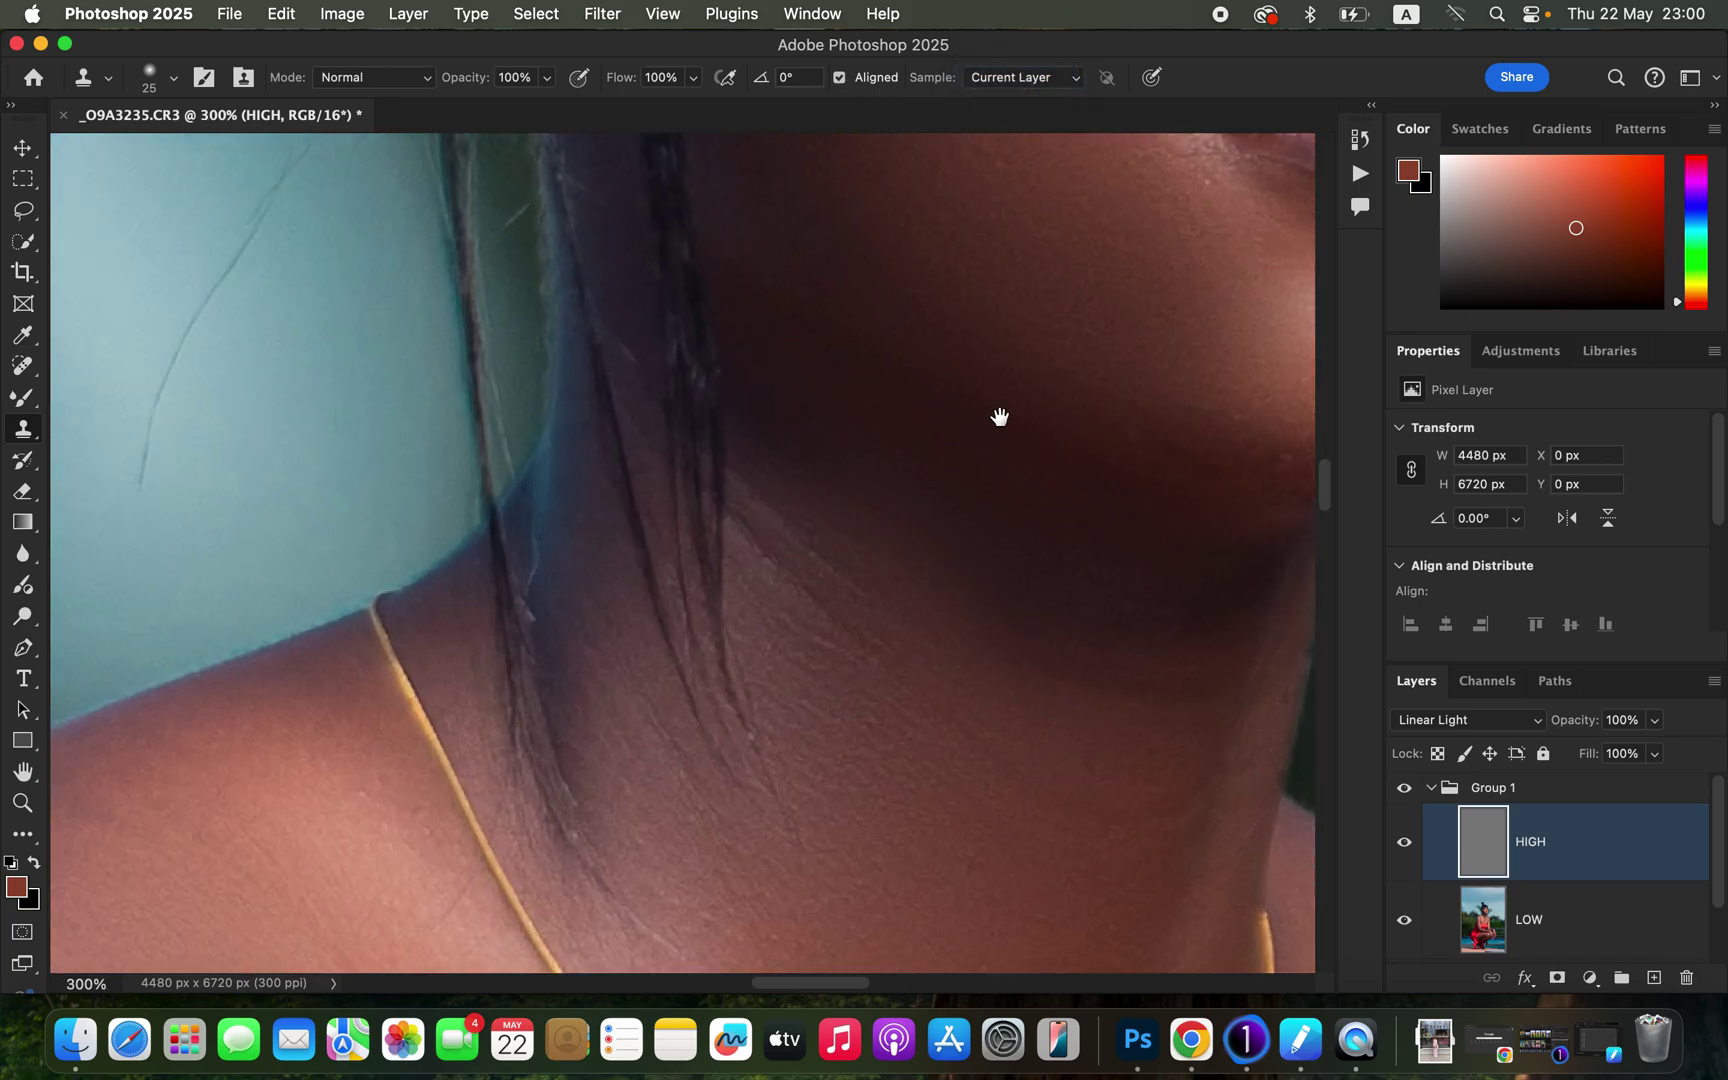
{"action": "scroll", "coordinate": [998, 417], "scroll_direction": "up", "scroll_amount": 15}
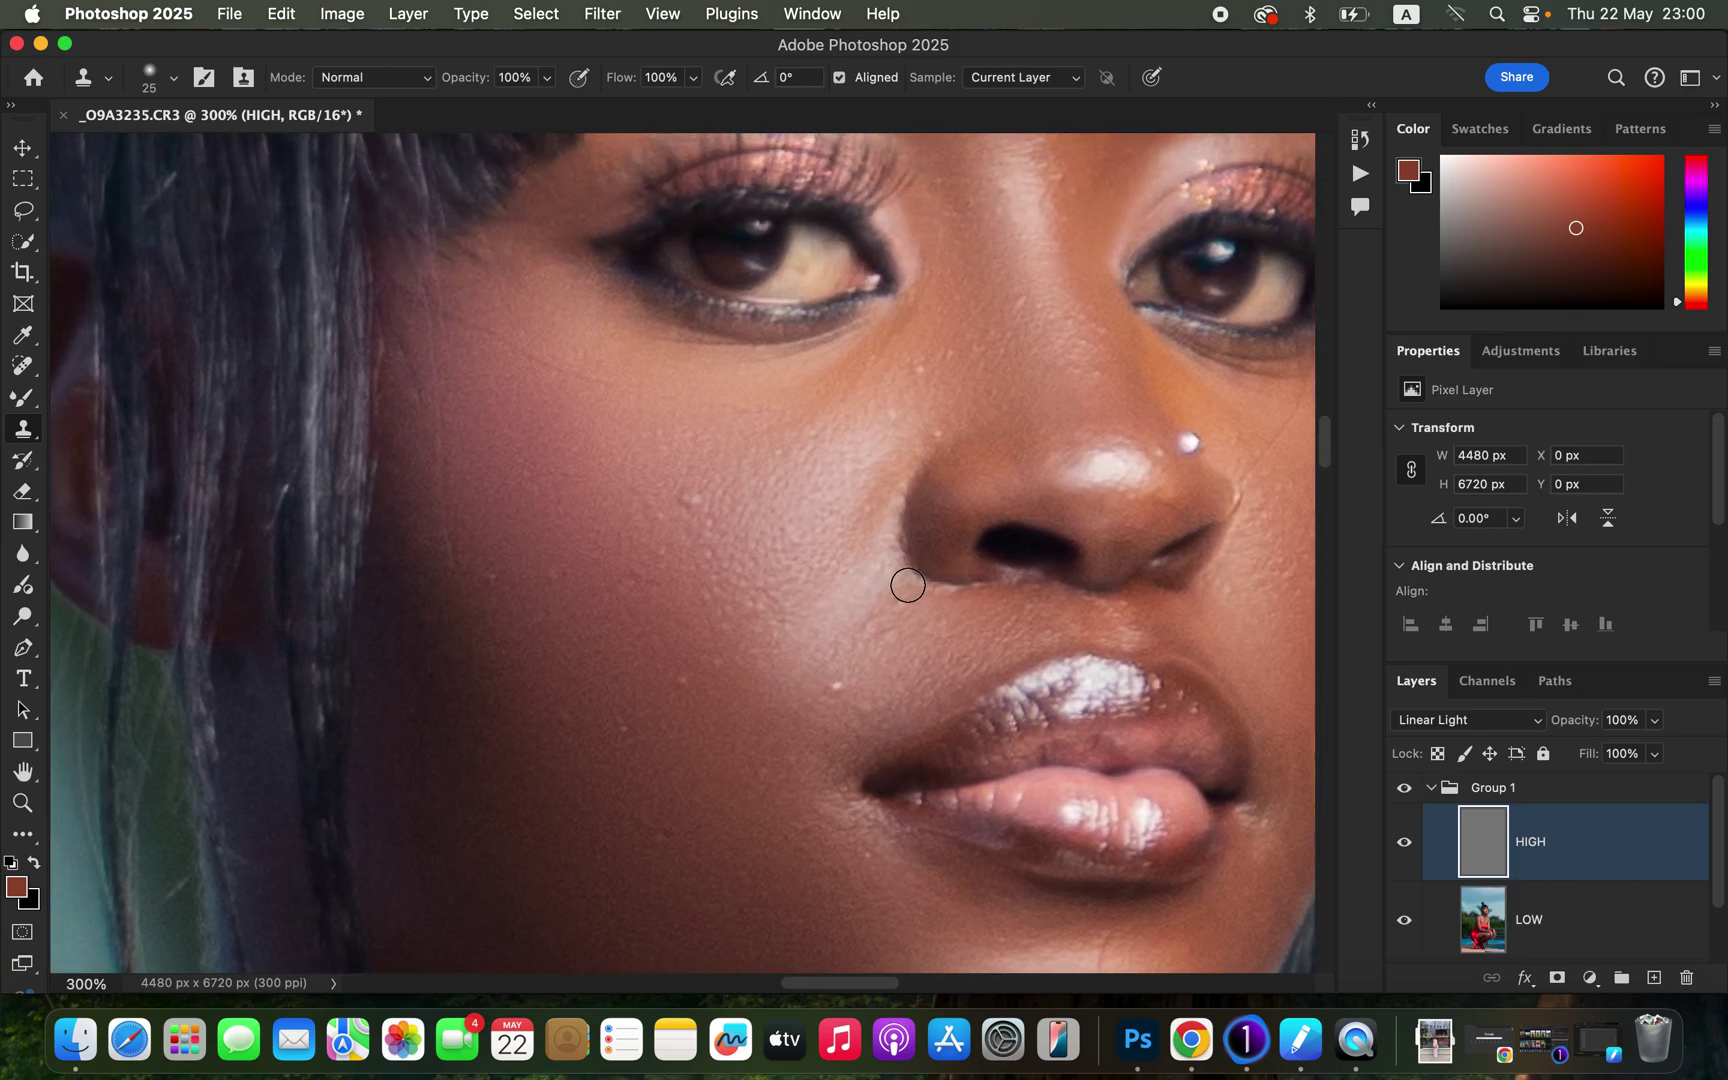
{"action": "key", "text": "bracketright"}
{"action": "key", "text": "bracketleft"}
Clone clean skin over the cheek spot, undoing a grey patch on the nose tip.
{"action": "left_click", "coordinate": [837, 684]}
{"action": "left_click", "coordinate": [675, 546], "text": "alt"}
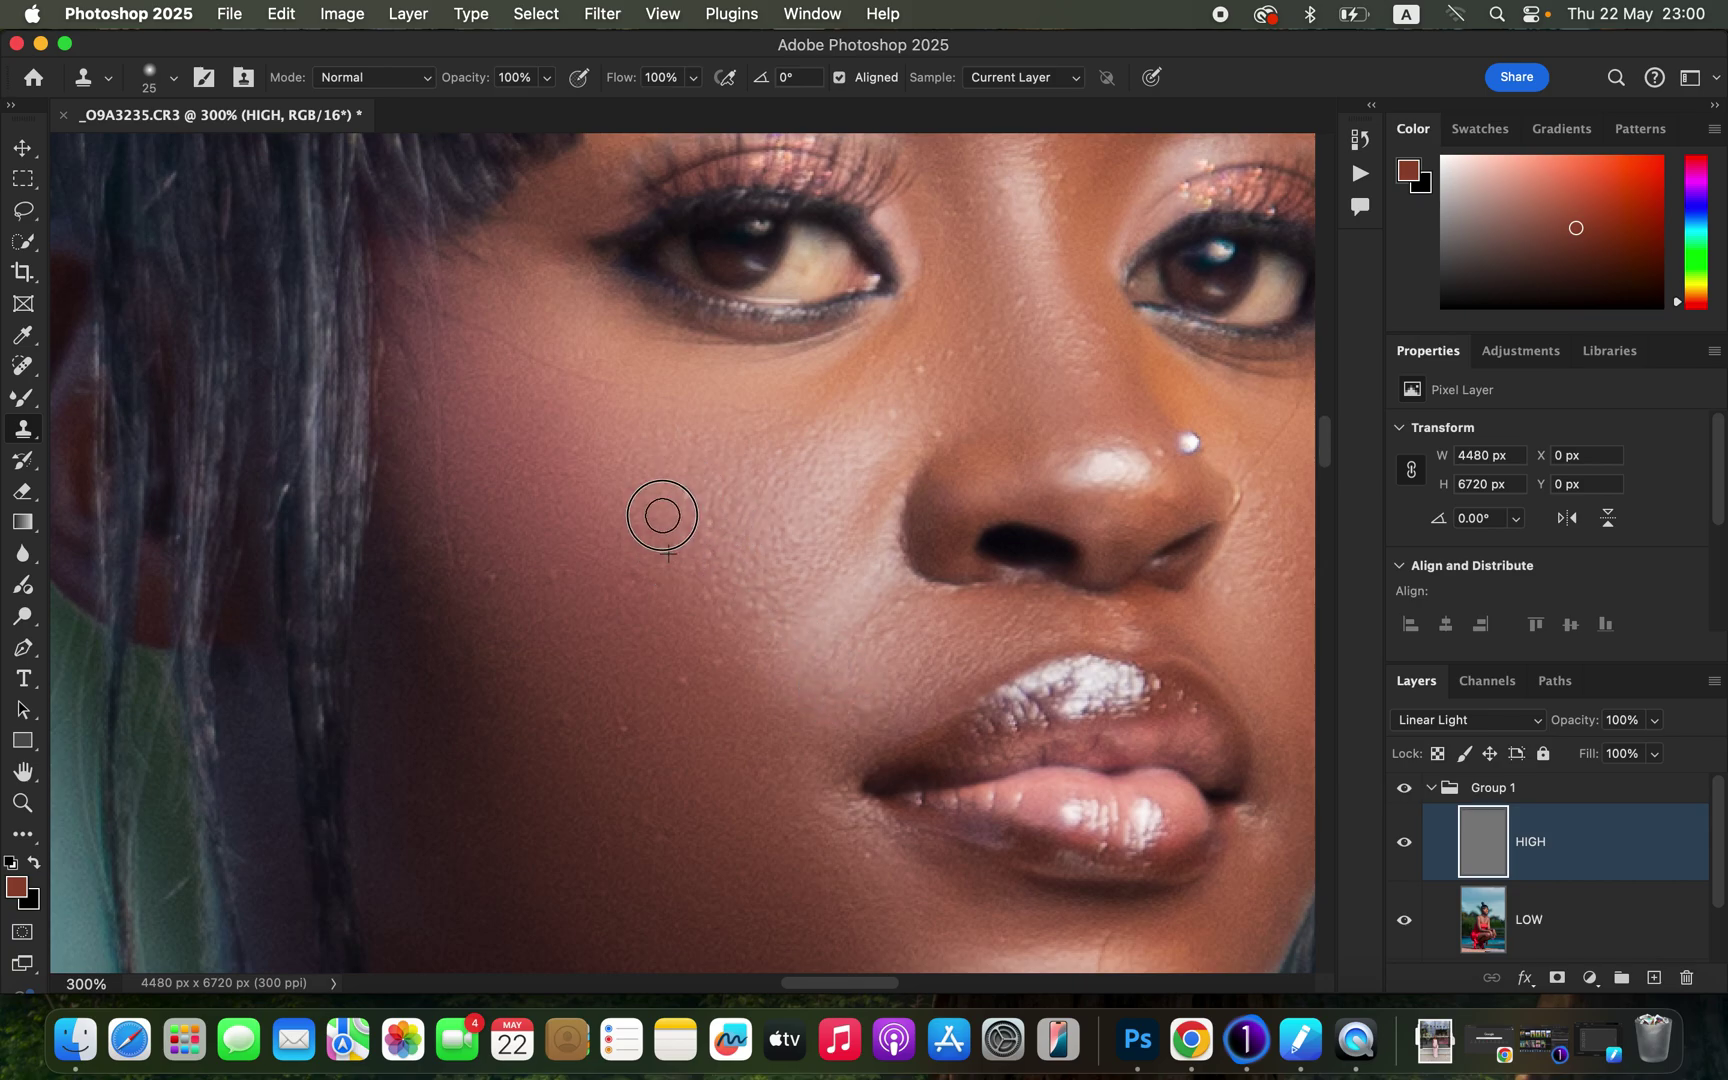
{"action": "left_click", "coordinate": [933, 370], "text": "alt"}
{"action": "left_click", "coordinate": [953, 423]}
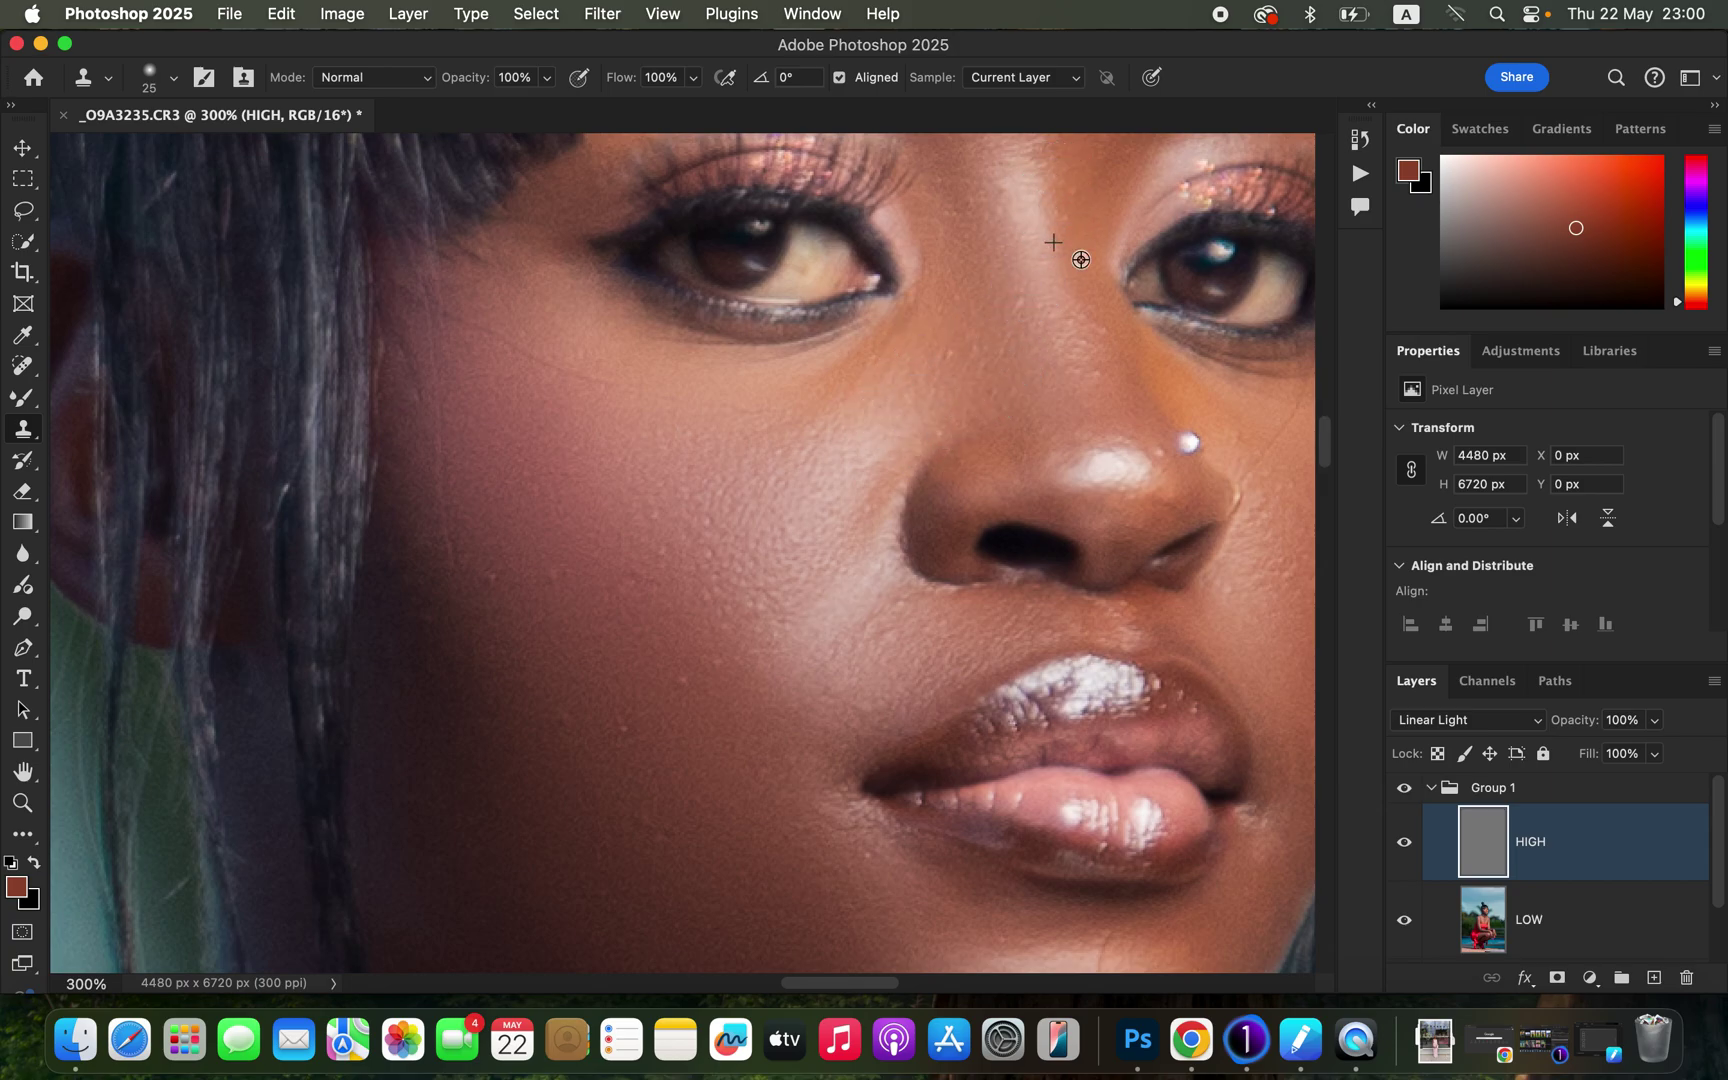
{"action": "left_click", "coordinate": [1125, 455]}
{"action": "key", "text": "super+z"}
{"action": "left_click", "coordinate": [736, 553], "text": "alt"}
Clone over blemishes near the chin and on the brow, then zoom out.
{"action": "mouse_move", "coordinate": [1041, 586]}
{"action": "left_mouse_down"}
{"action": "mouse_move", "coordinate": [1034, 637]}
{"action": "mouse_move", "coordinate": [886, 557]}
{"action": "left_mouse_up"}
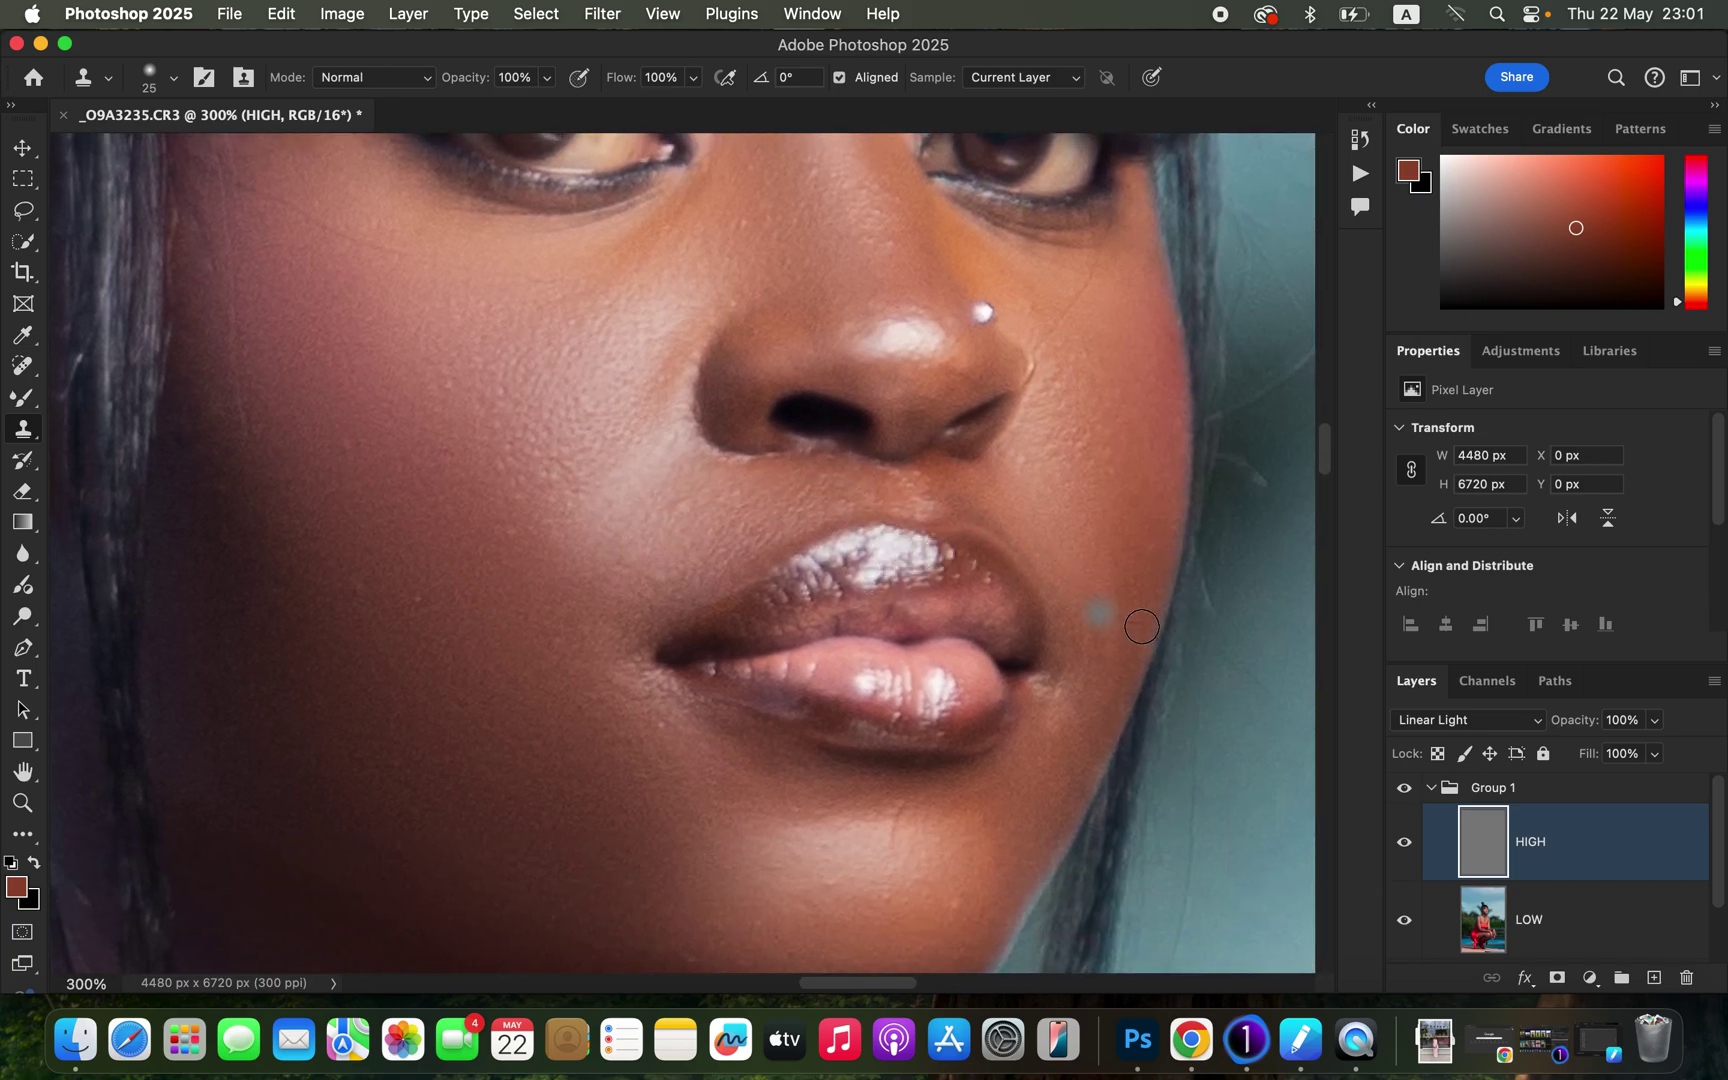
{"action": "left_click", "coordinate": [891, 829], "text": "alt"}
{"action": "scroll", "coordinate": [980, 575], "scroll_direction": "up", "scroll_amount": 10}
{"action": "scroll", "coordinate": [980, 575], "scroll_direction": "left", "scroll_amount": 4}
{"action": "mouse_move", "coordinate": [960, 575]}
{"action": "left_mouse_down"}
{"action": "mouse_move", "coordinate": [976, 571]}
{"action": "mouse_move", "coordinate": [957, 544]}
{"action": "mouse_move", "coordinate": [967, 500]}
{"action": "mouse_move", "coordinate": [985, 512]}
{"action": "left_mouse_up"}
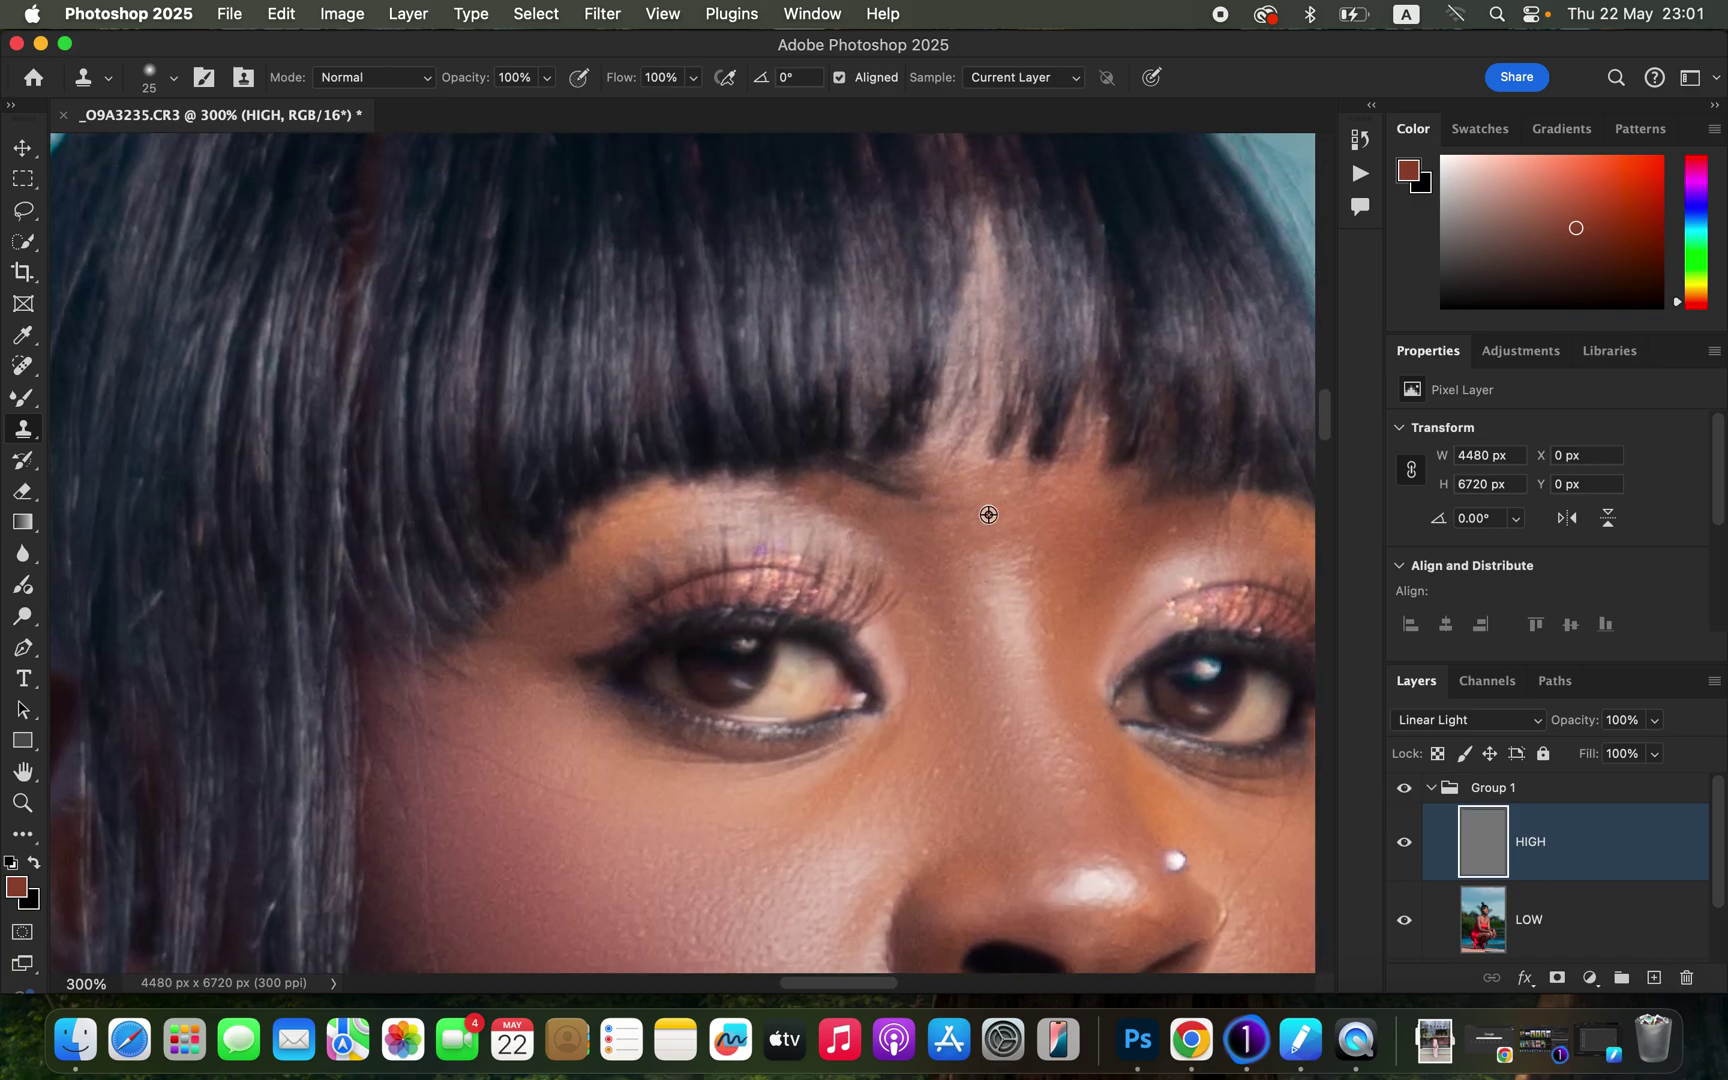
{"action": "key", "text": "super+minus"}
{"action": "key", "text": "super+minus"}
{"action": "key", "text": "super+minus"}
{"action": "key", "text": "super+minus"}
{"action": "key", "text": "super+minus"}
{"action": "key", "text": "super+minus"}
{"action": "key", "text": "super+minus"}
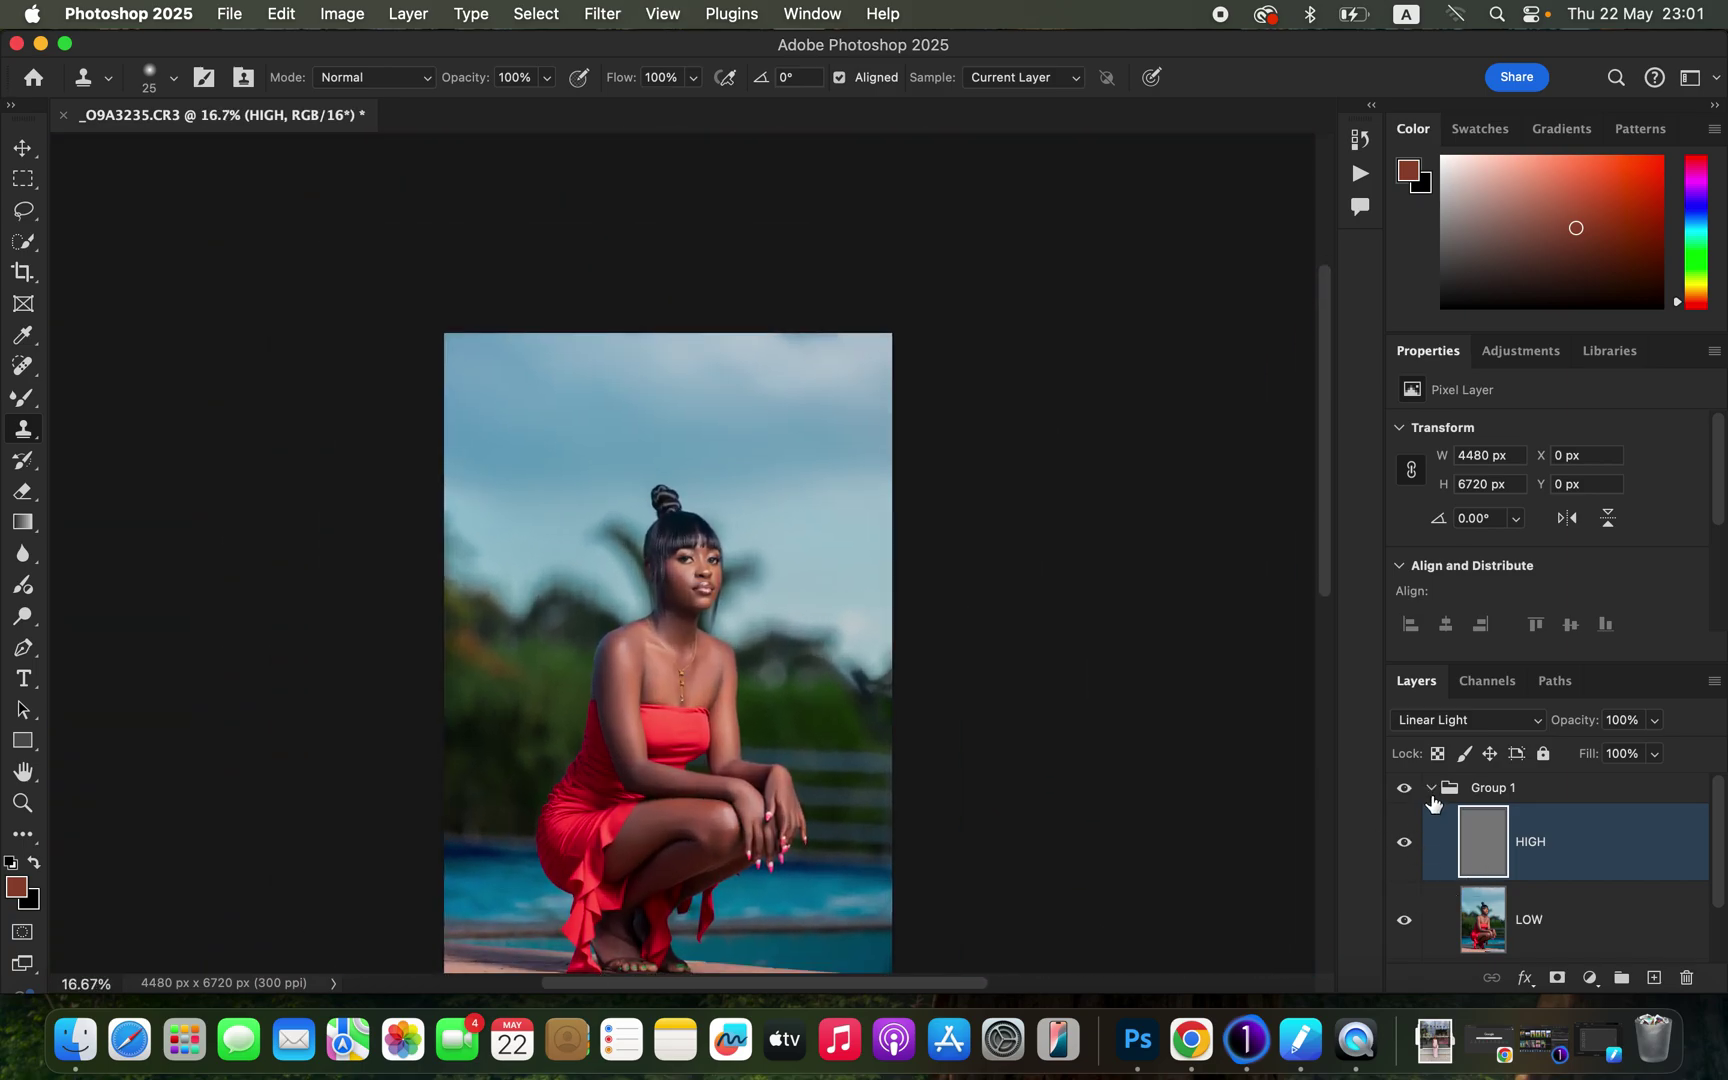
Collapse Group 1 and stamp all visible layers into a merged Layer 1 on top.
{"action": "left_click", "coordinate": [1431, 797]}
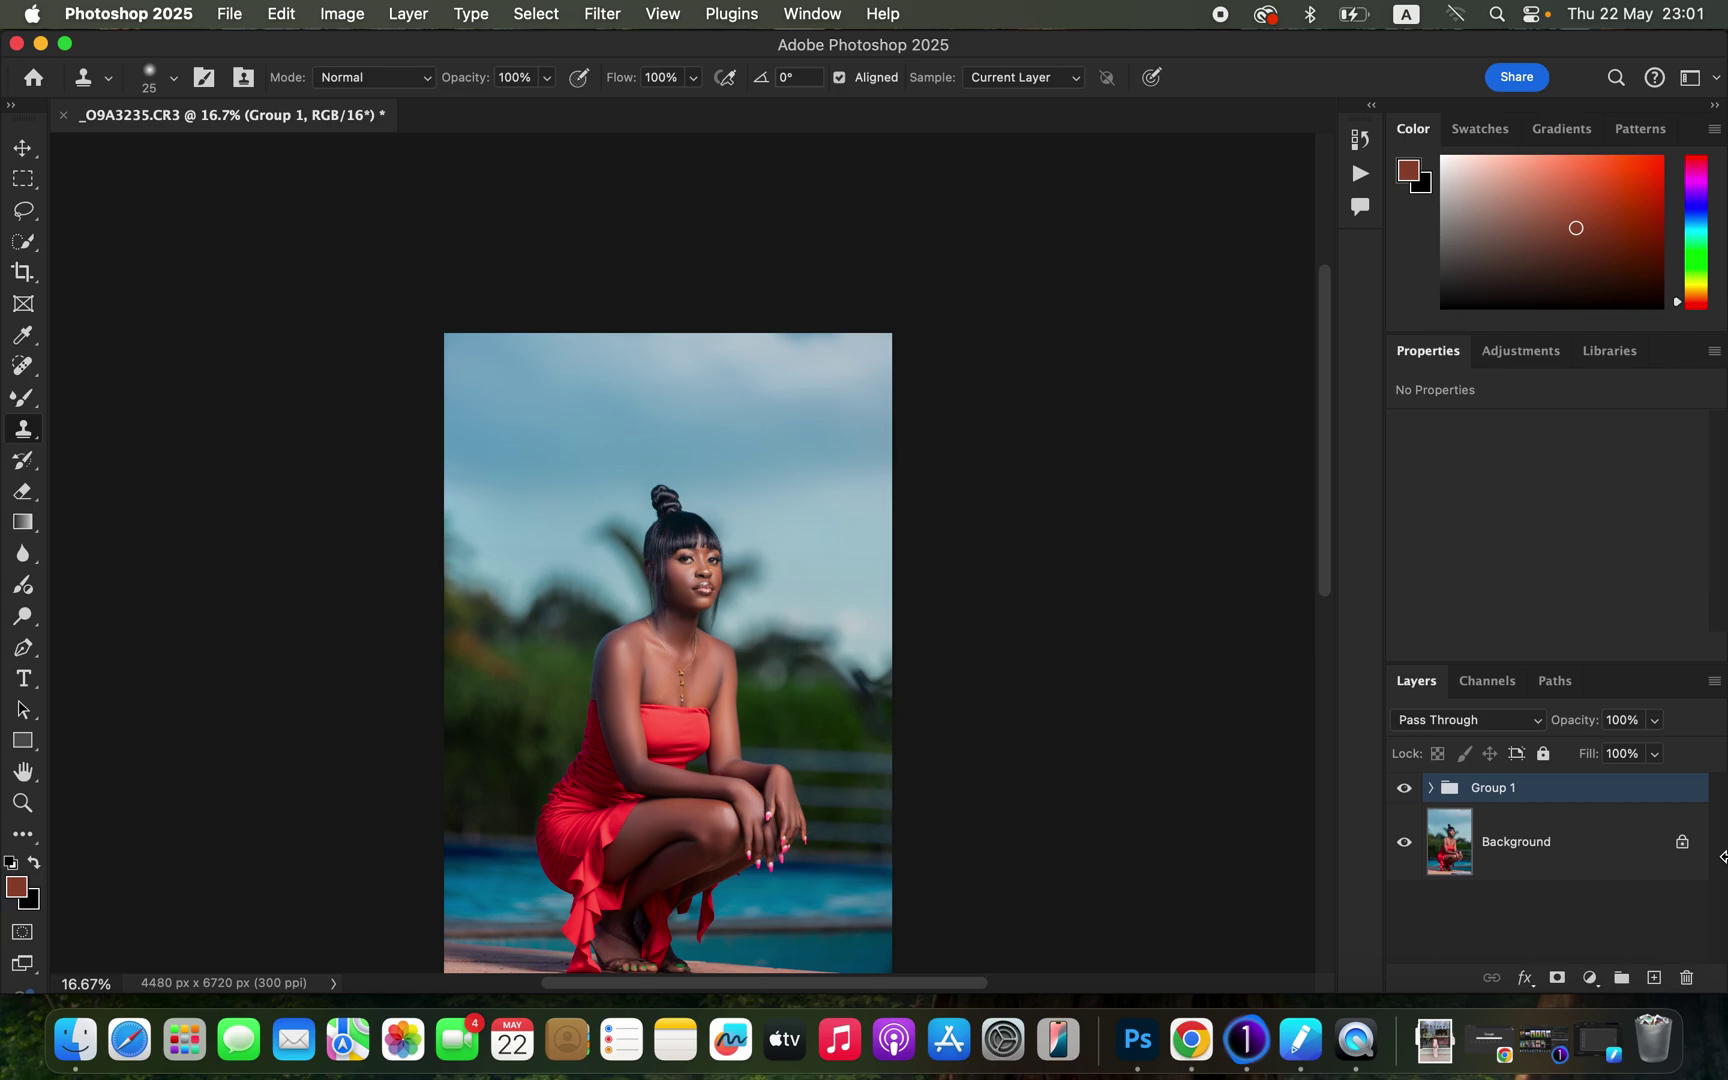
{"action": "key", "text": "super+alt+shift+e"}
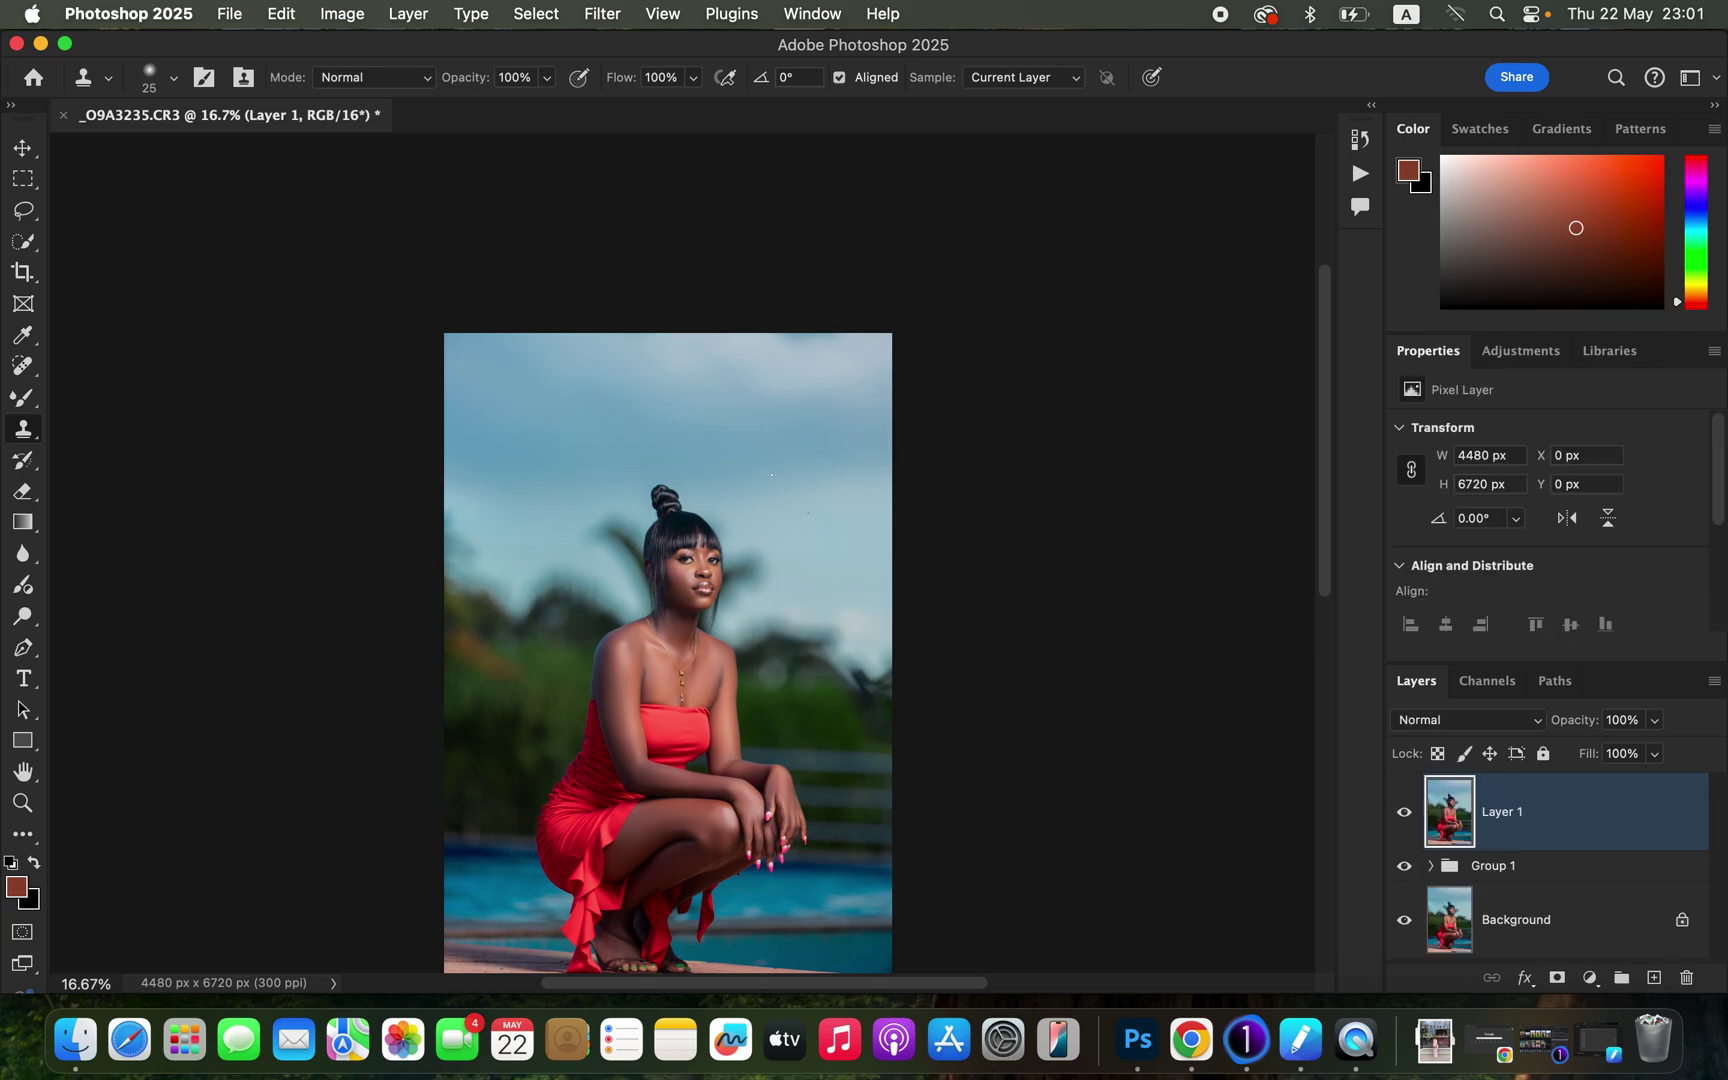
{"action": "left_click", "coordinate": [535, 13]}
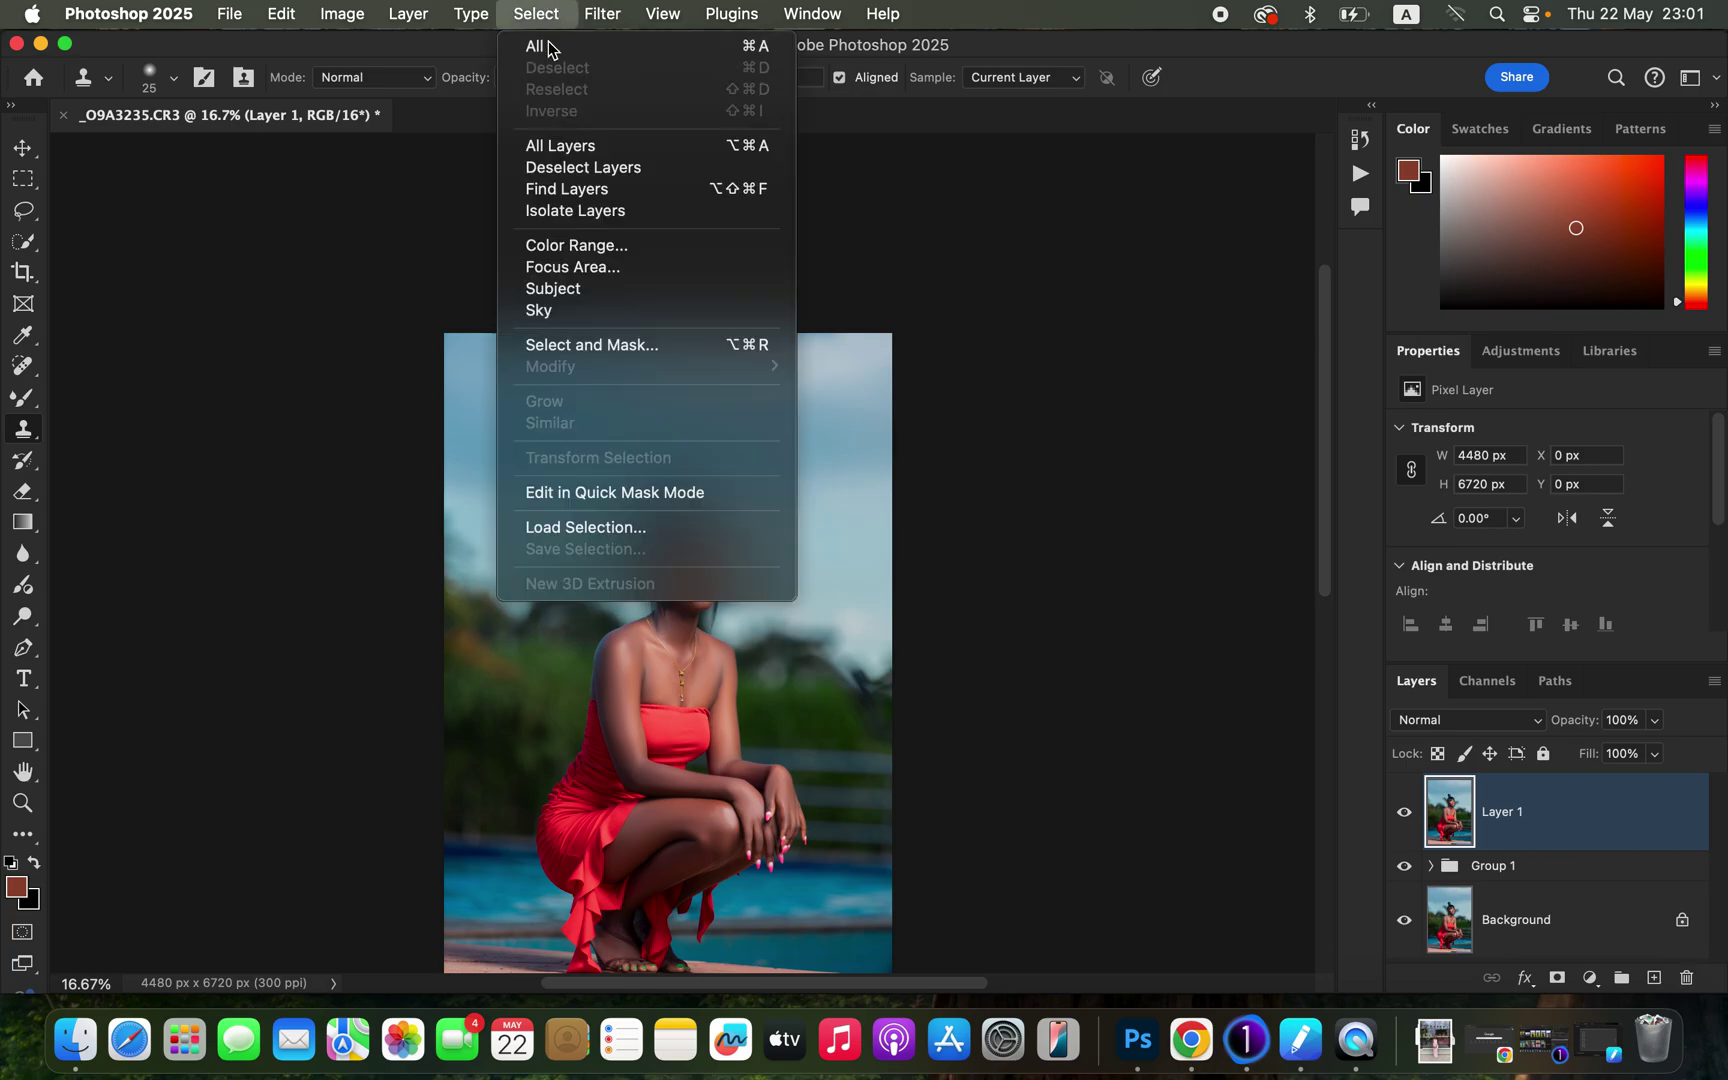
Select the woman as the subject and add a new Color-mode layer.
{"action": "left_click", "coordinate": [595, 296]}
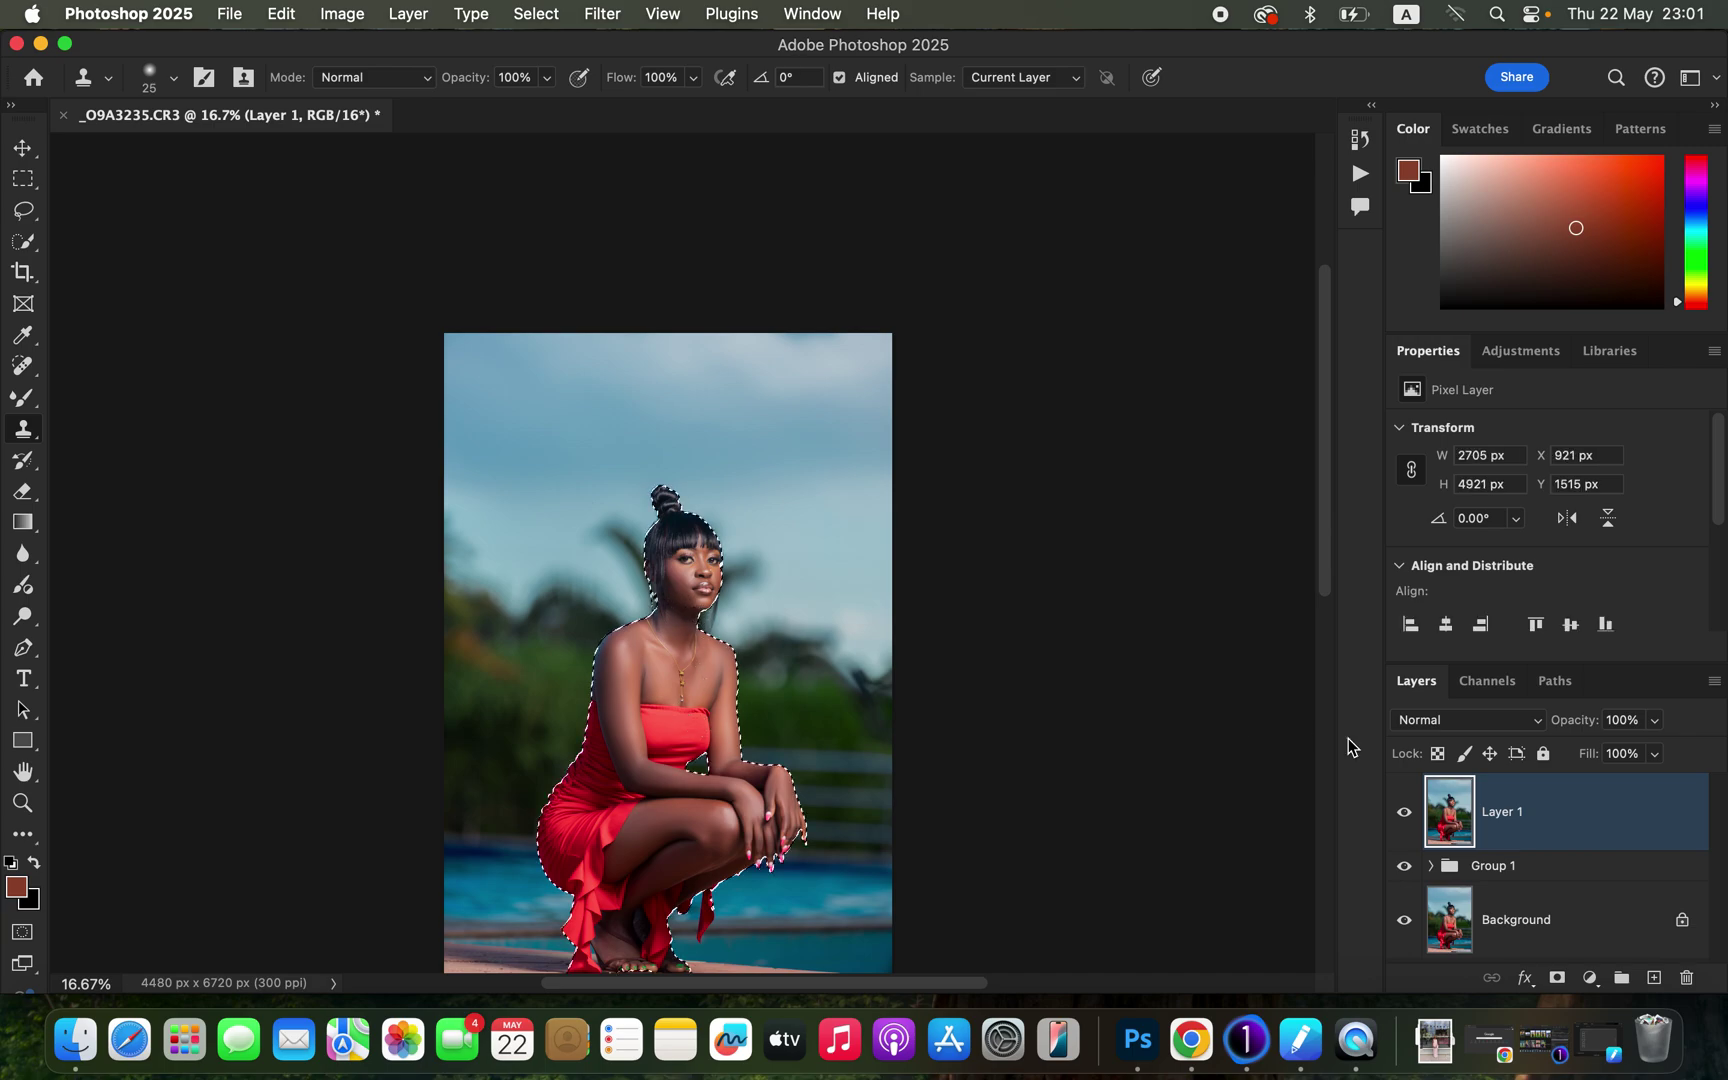
{"action": "left_click", "coordinate": [1653, 978]}
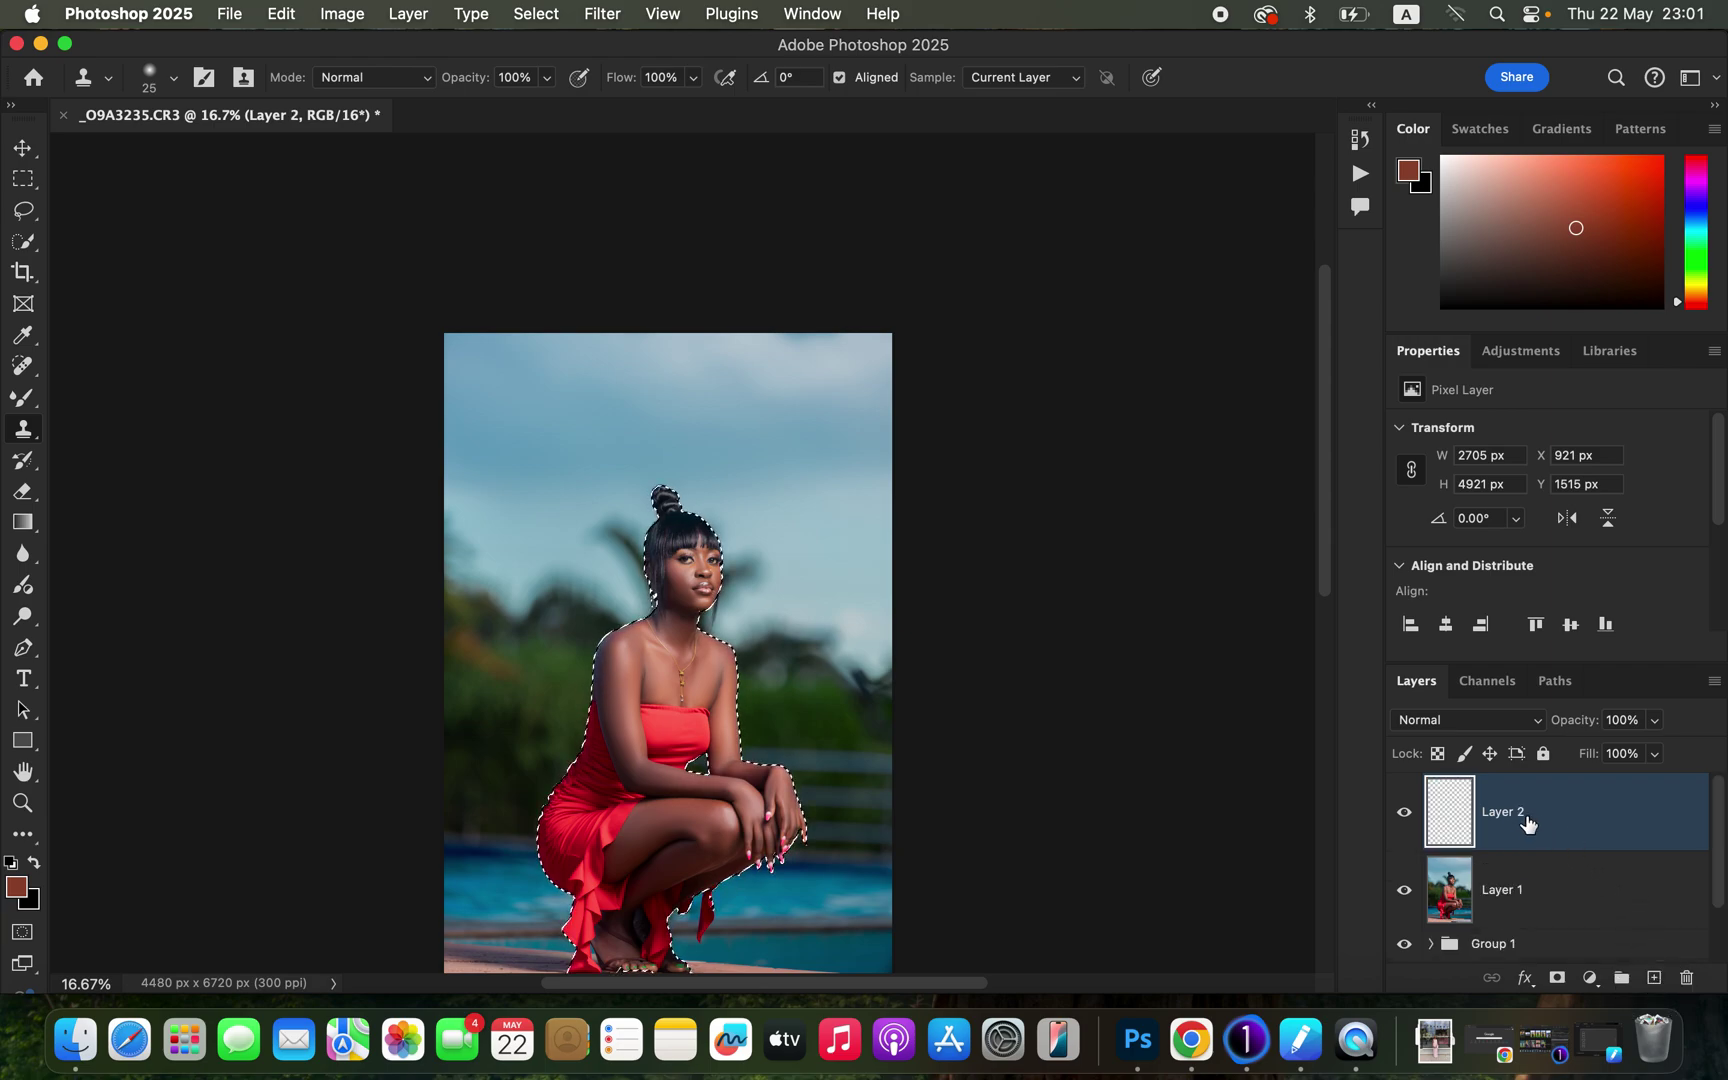
{"action": "left_click", "coordinate": [1467, 720]}
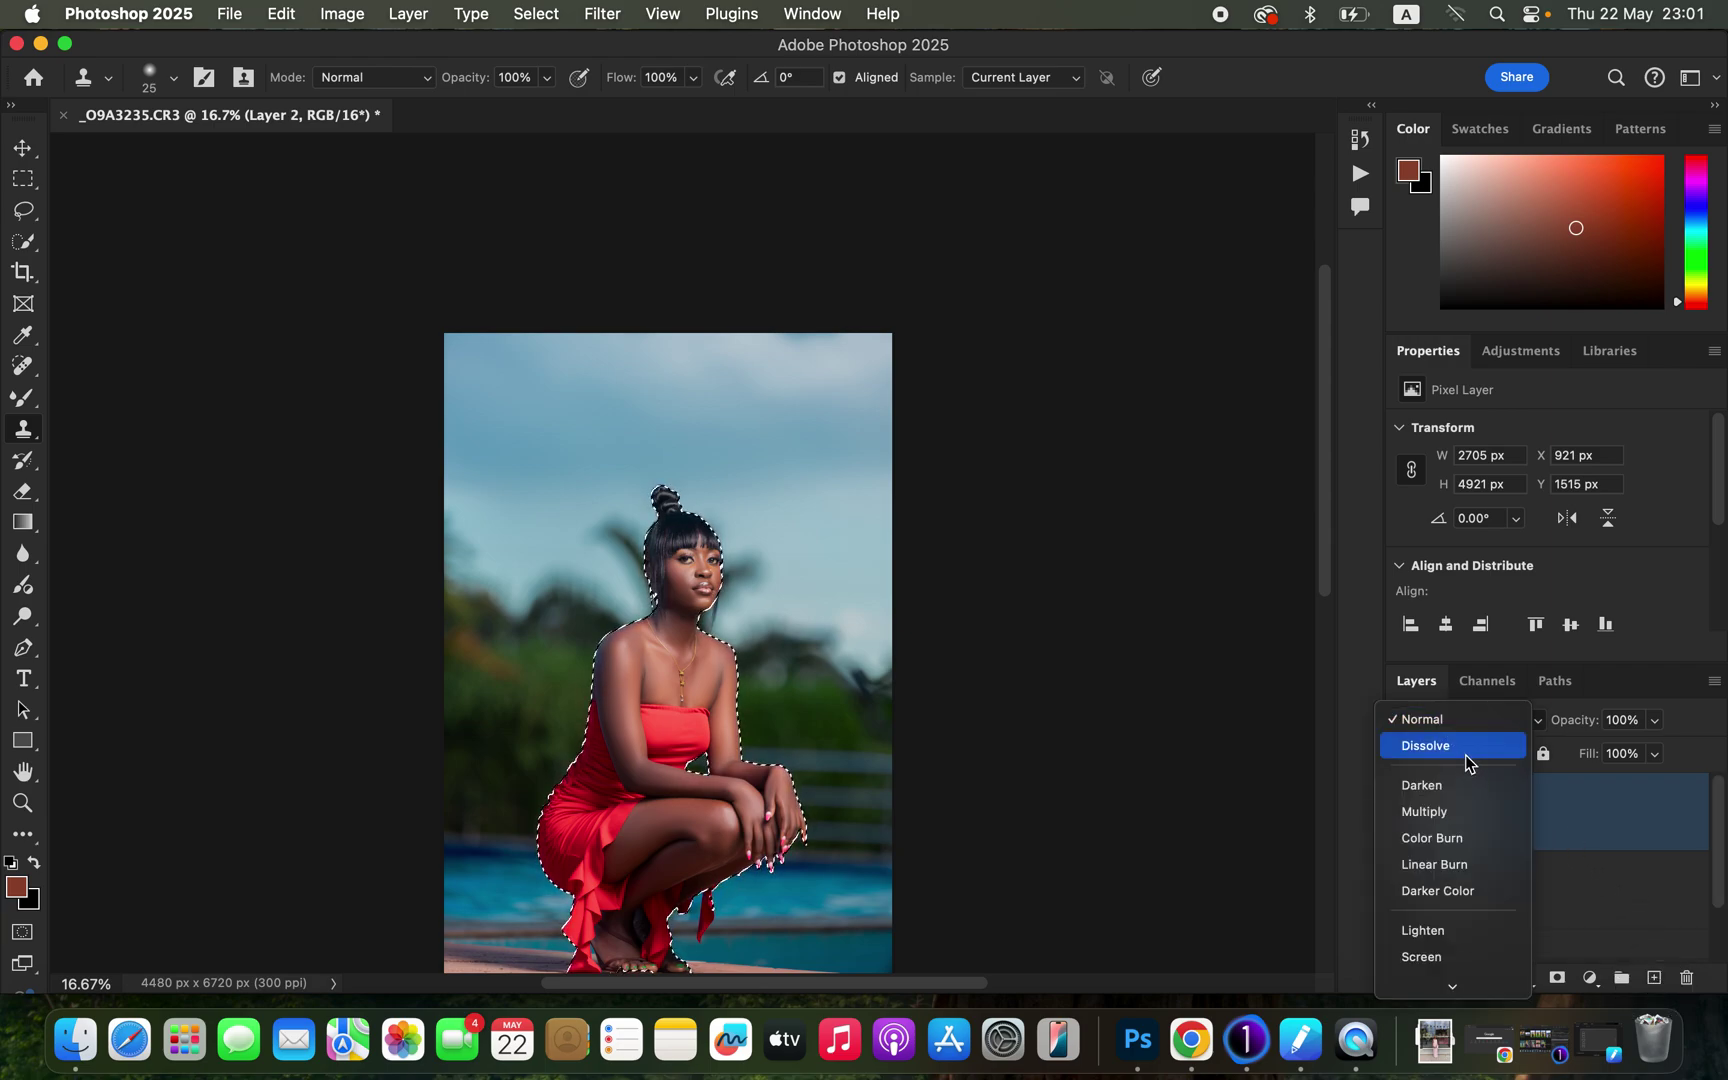
{"action": "mouse_move", "coordinate": [1459, 998]}
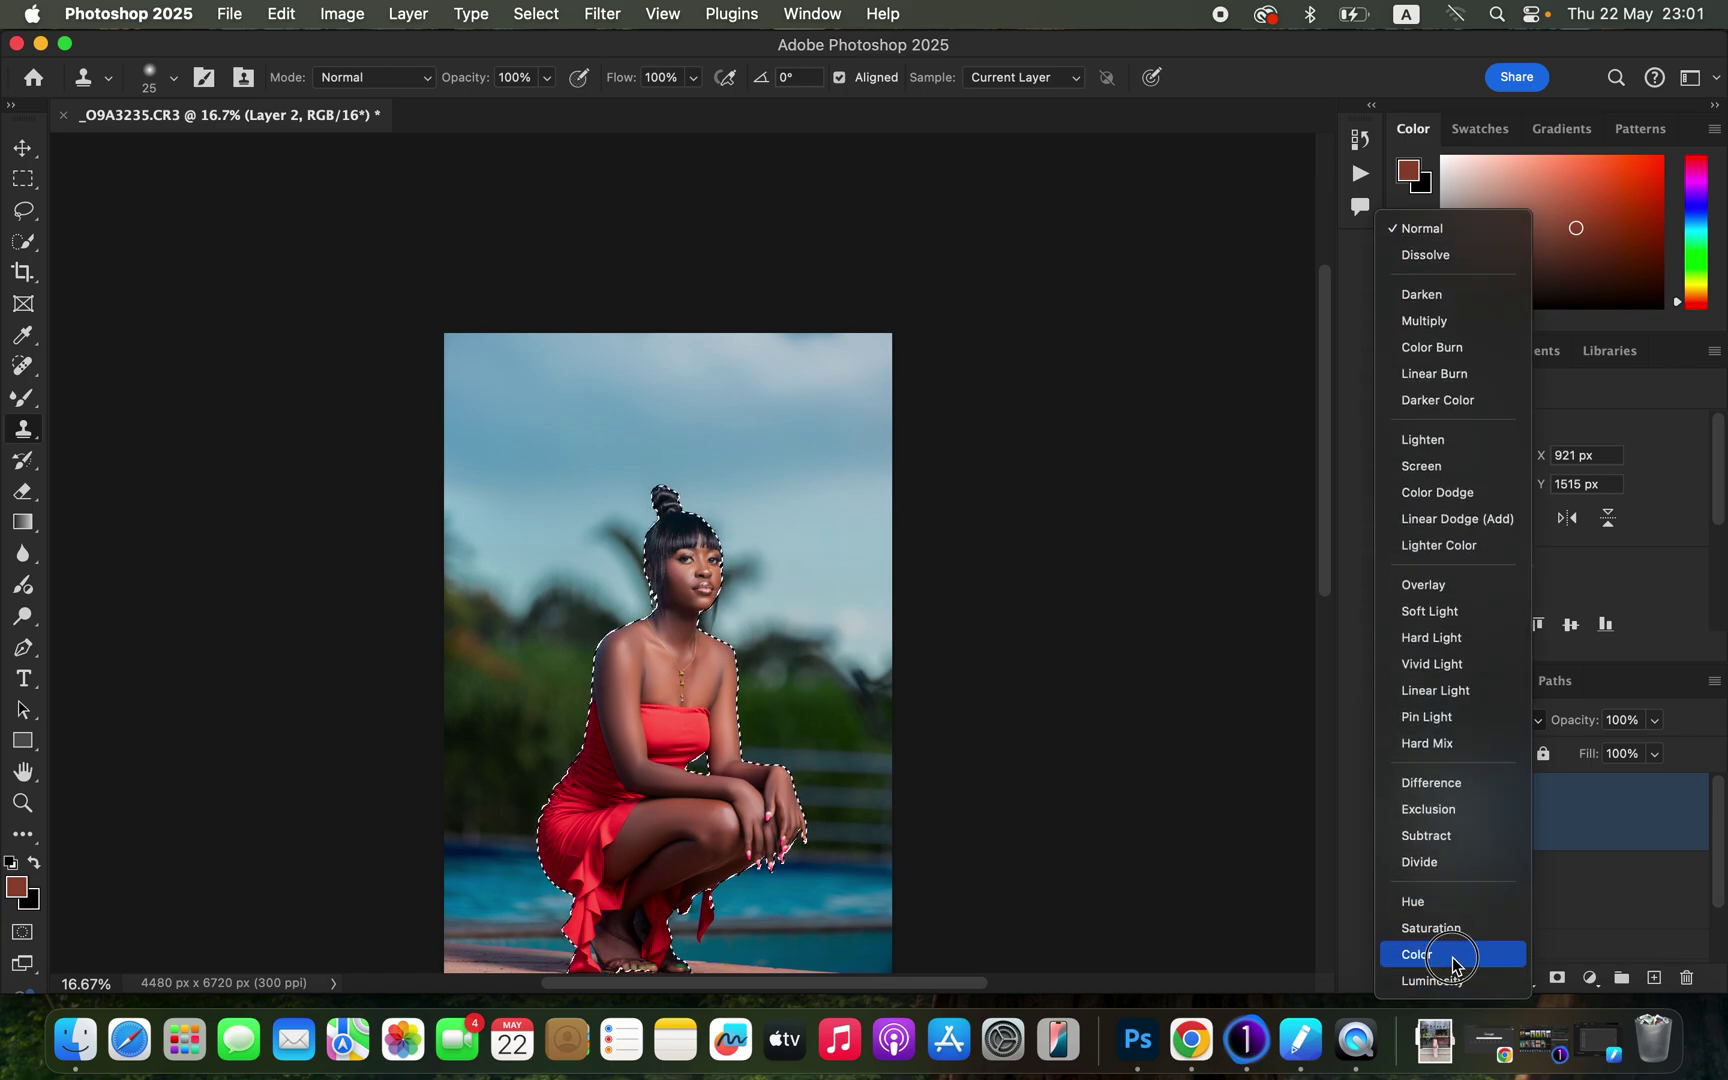
{"action": "left_click", "coordinate": [1452, 955]}
Switch to the regular Brush tool and check its size and hardness.
{"action": "left_click", "coordinate": [27, 400]}
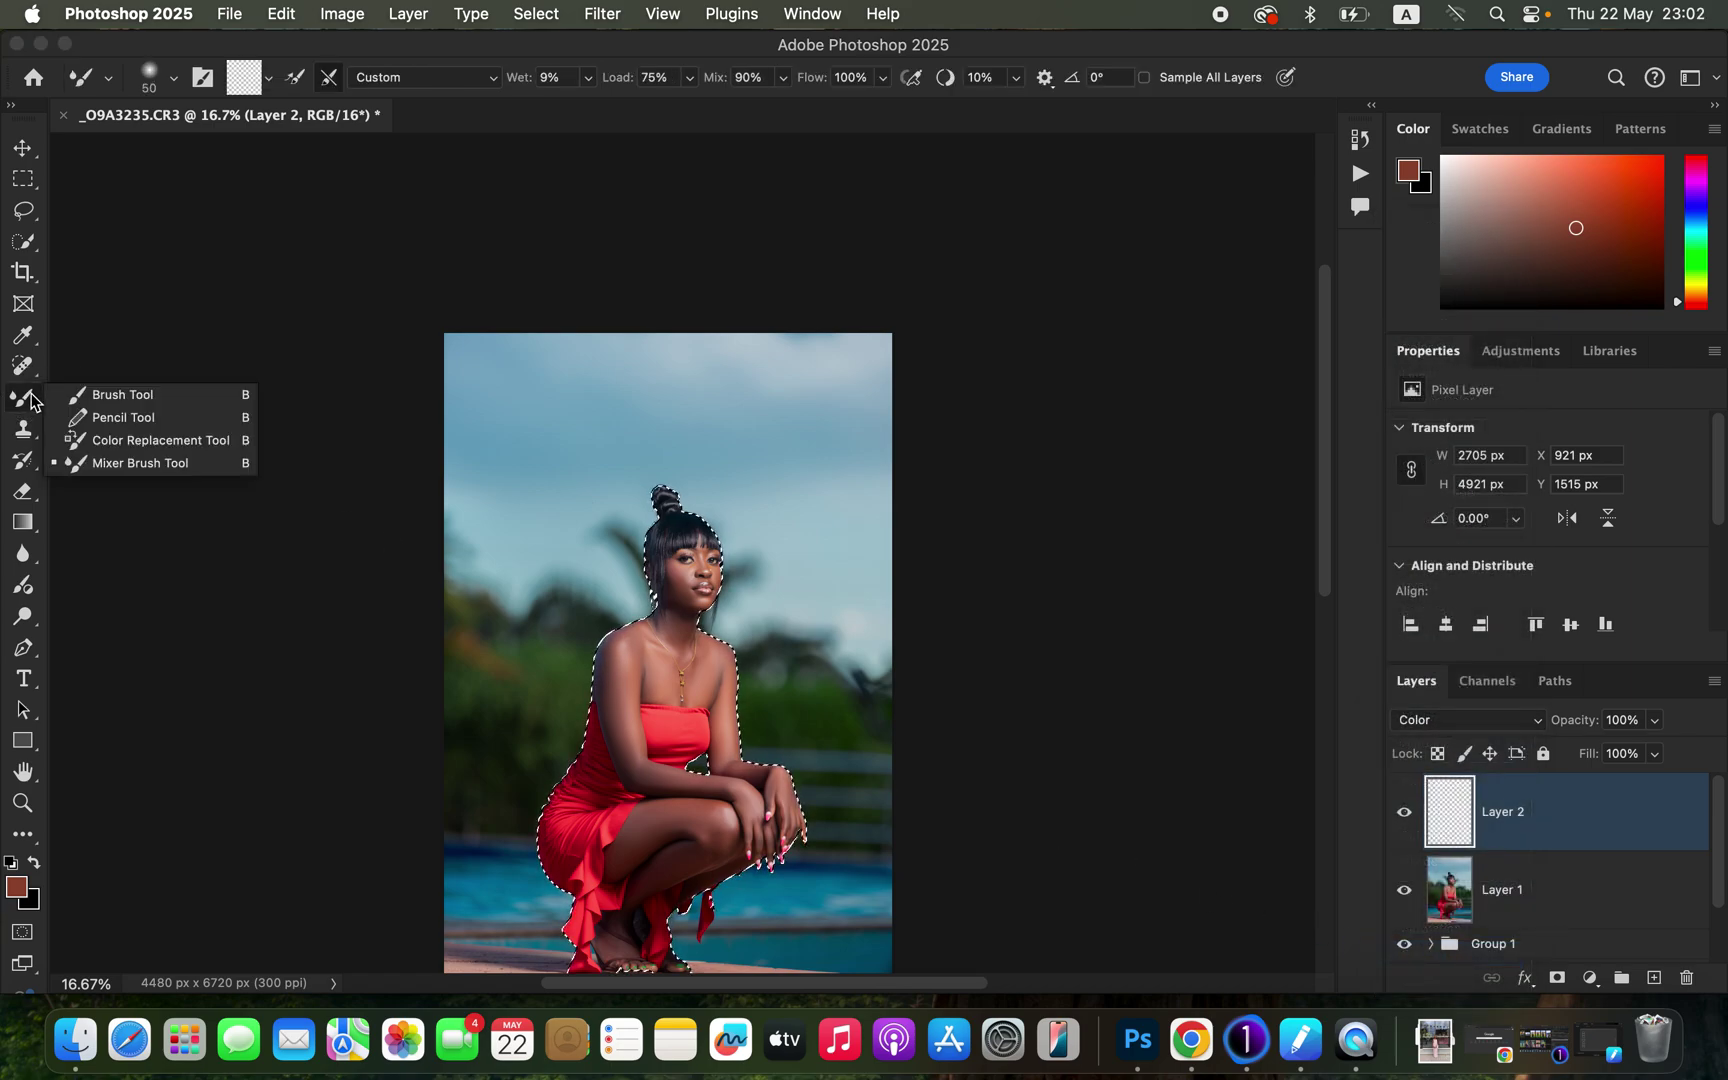
{"action": "left_click", "coordinate": [143, 398]}
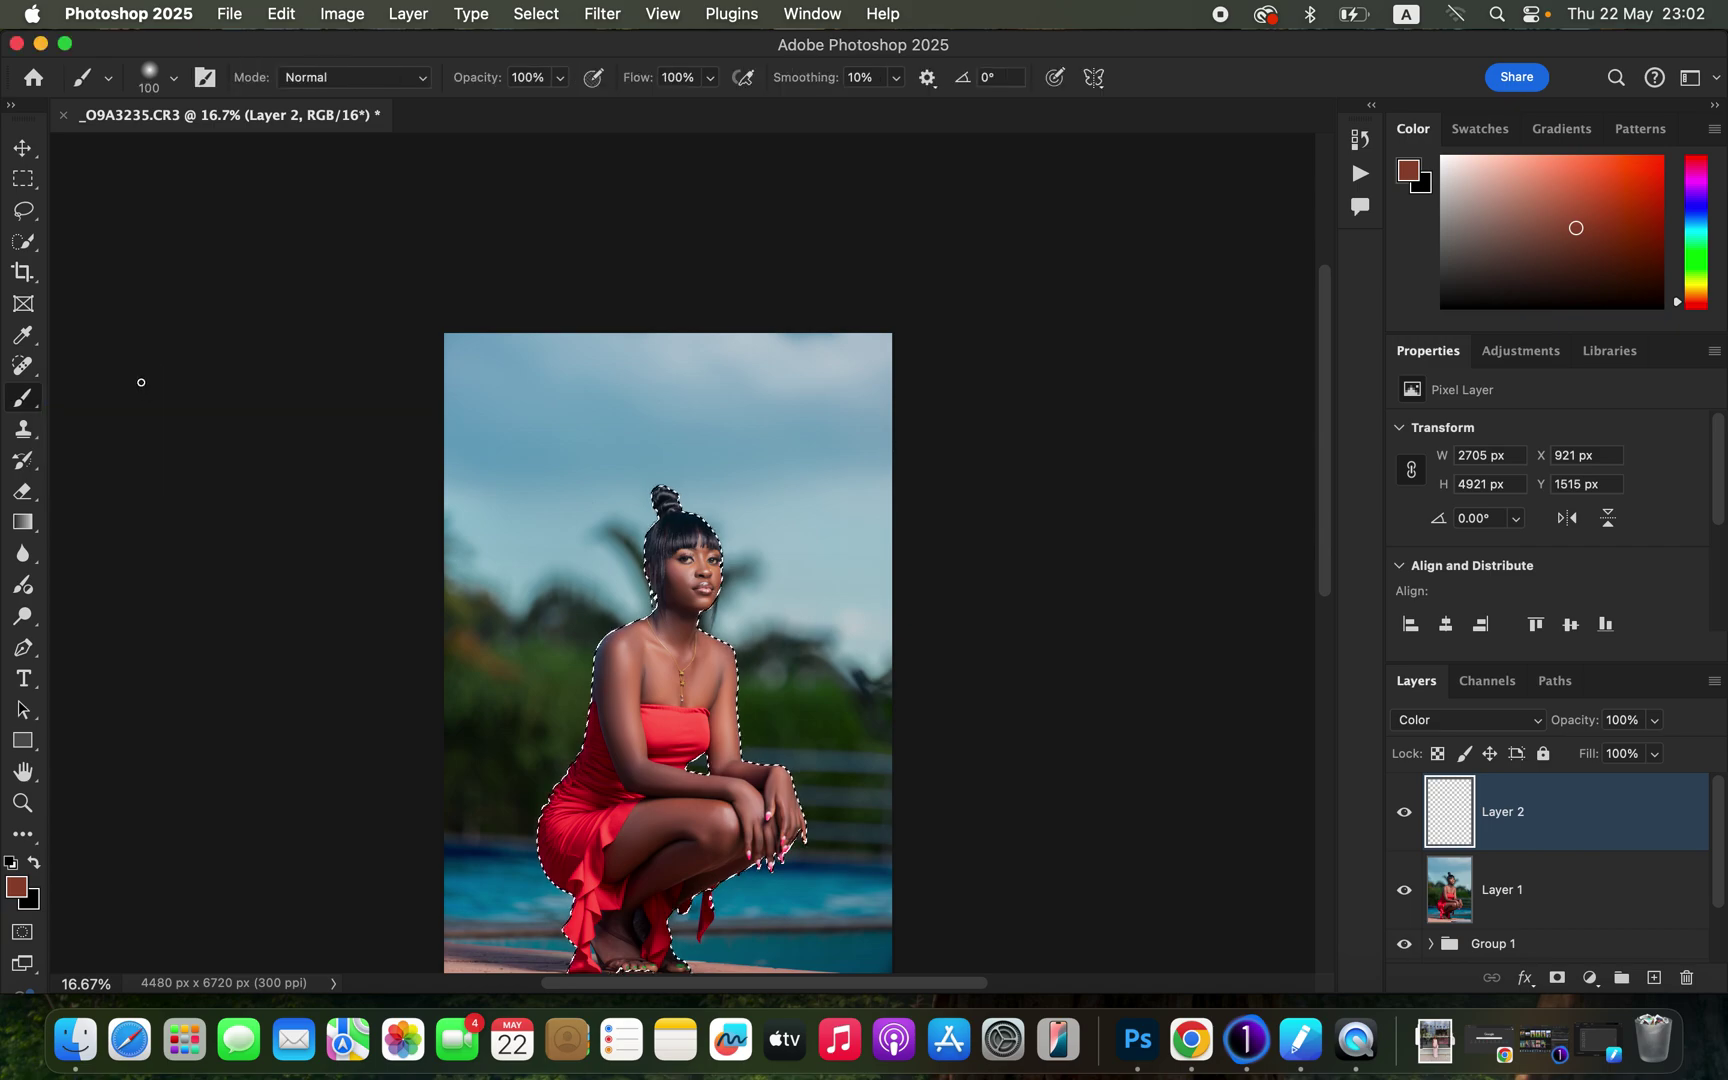
{"action": "left_click", "coordinate": [174, 80]}
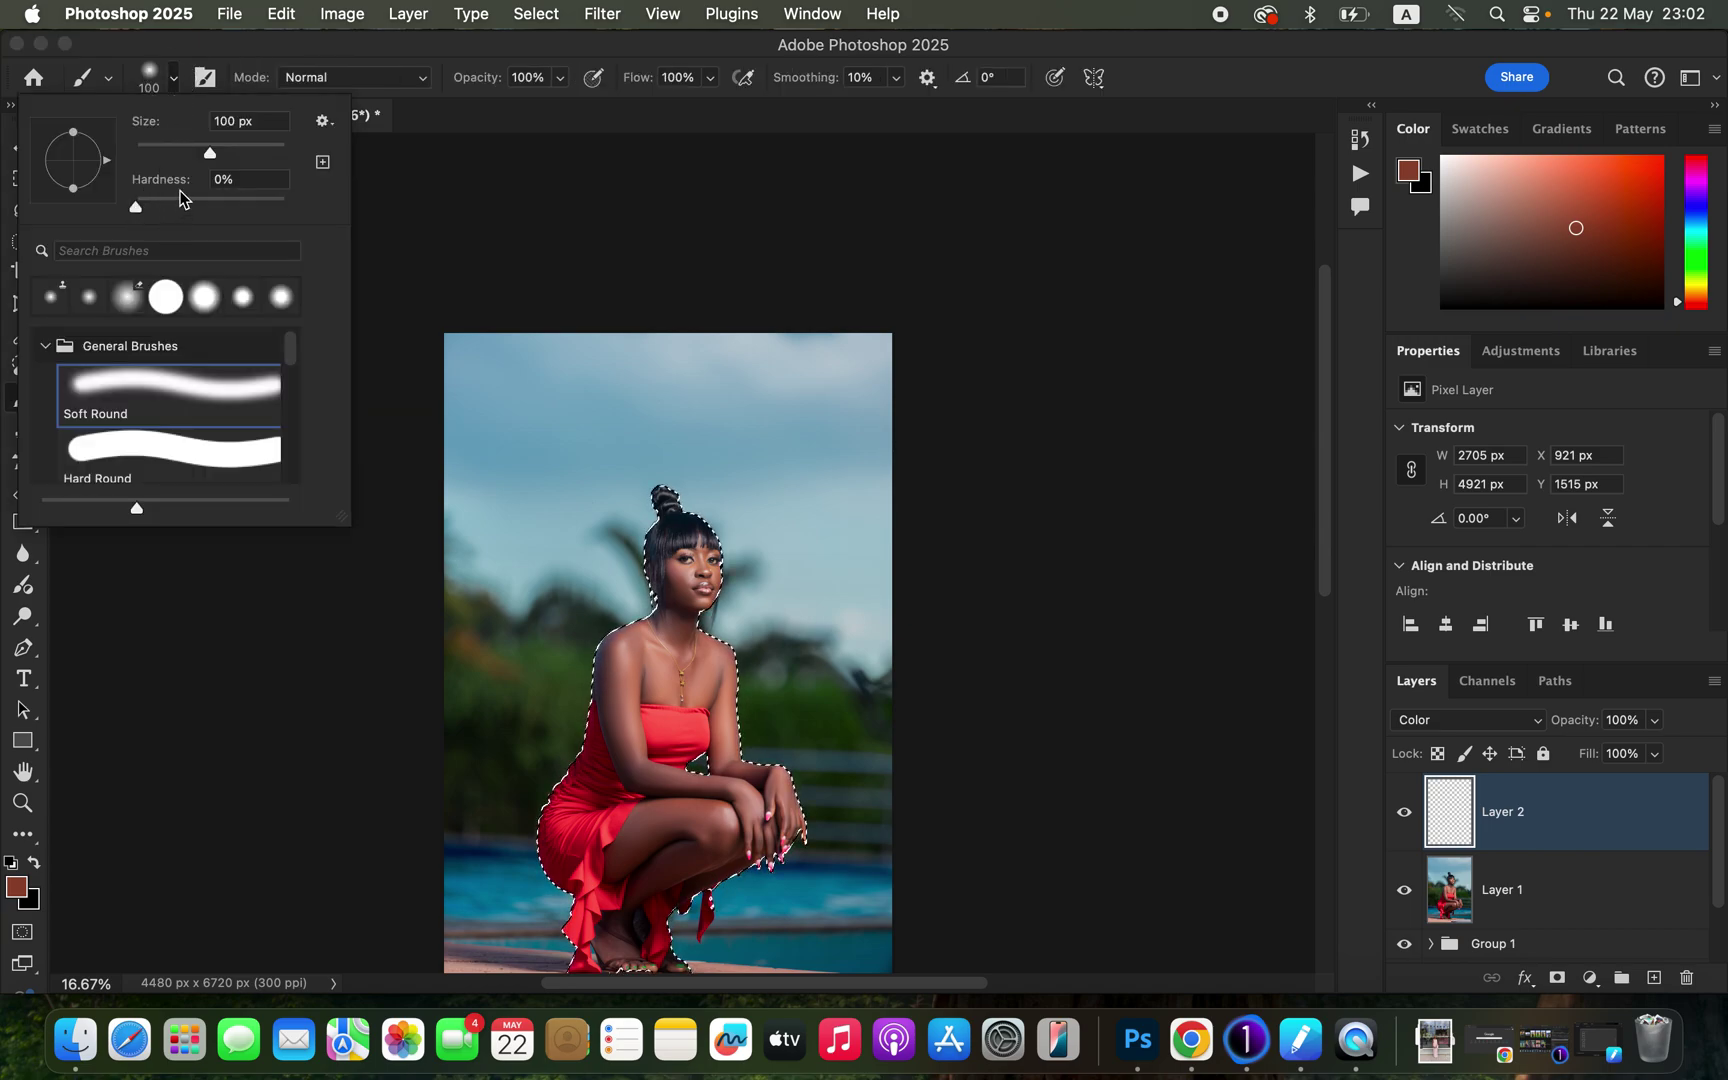
{"action": "left_click", "coordinate": [390, 62]}
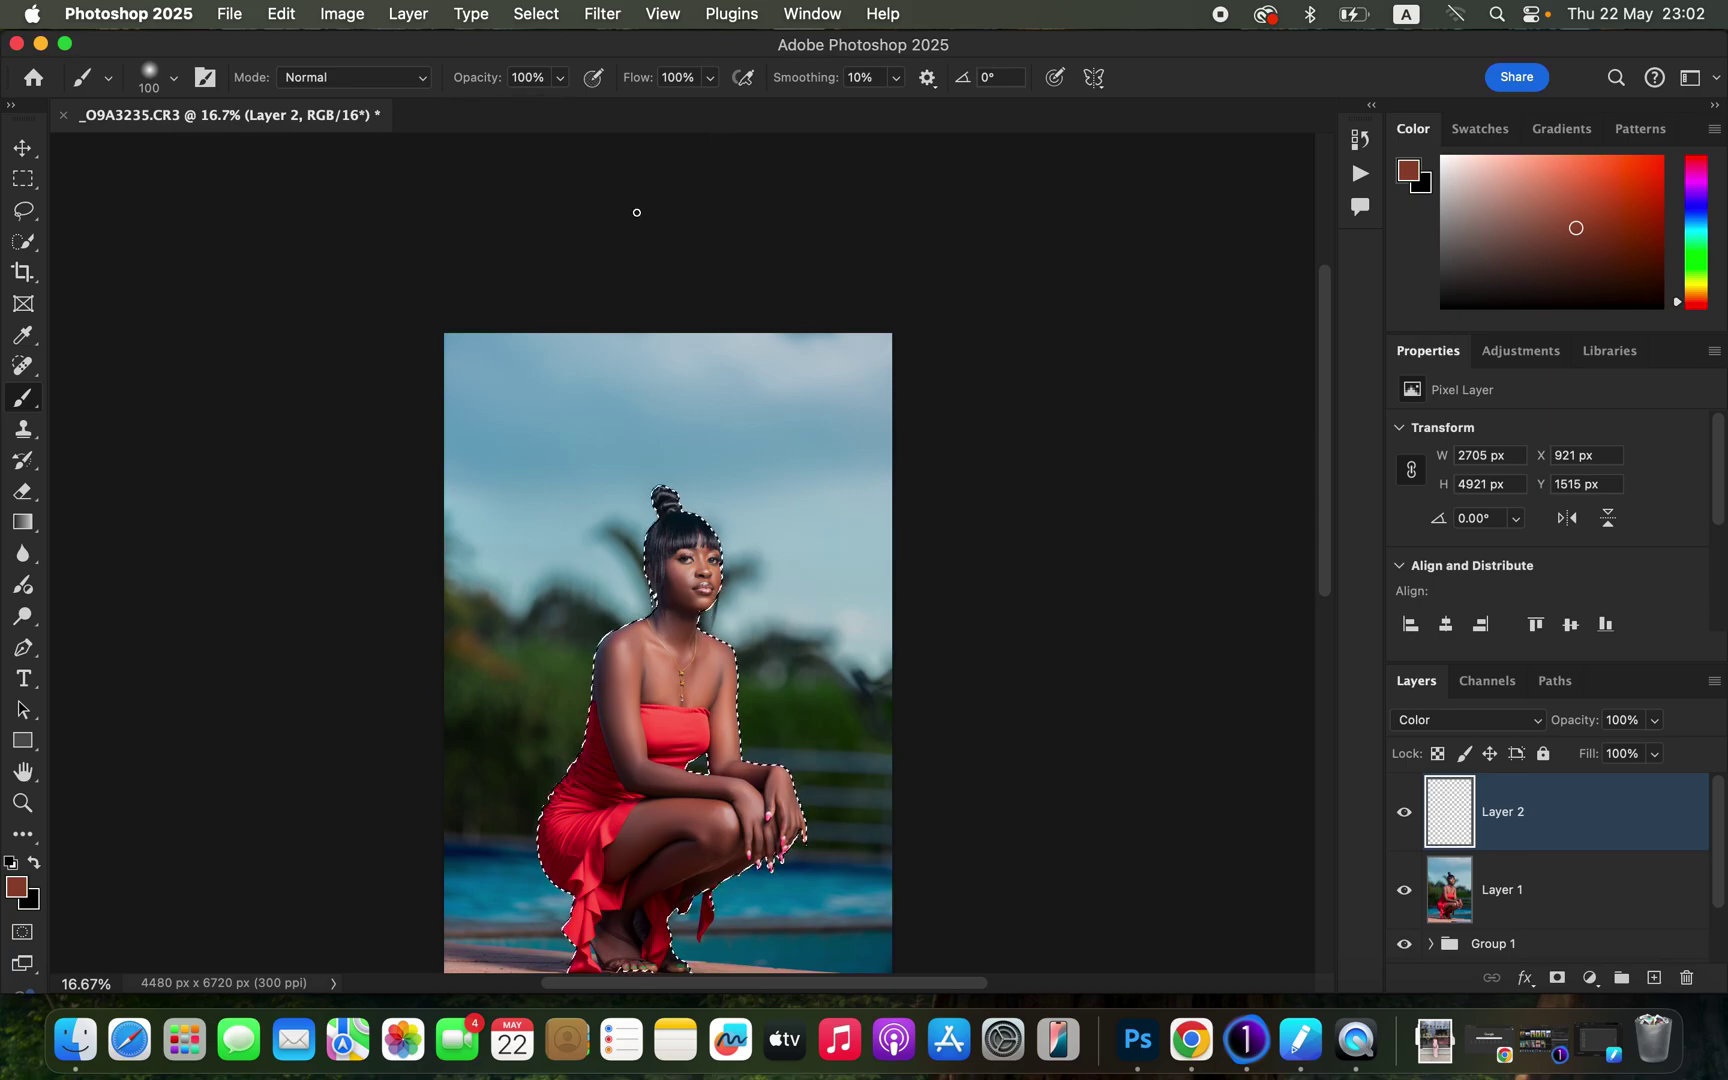
{"action": "scroll", "coordinate": [311, 703], "scroll_direction": "up", "scroll_amount": 5}
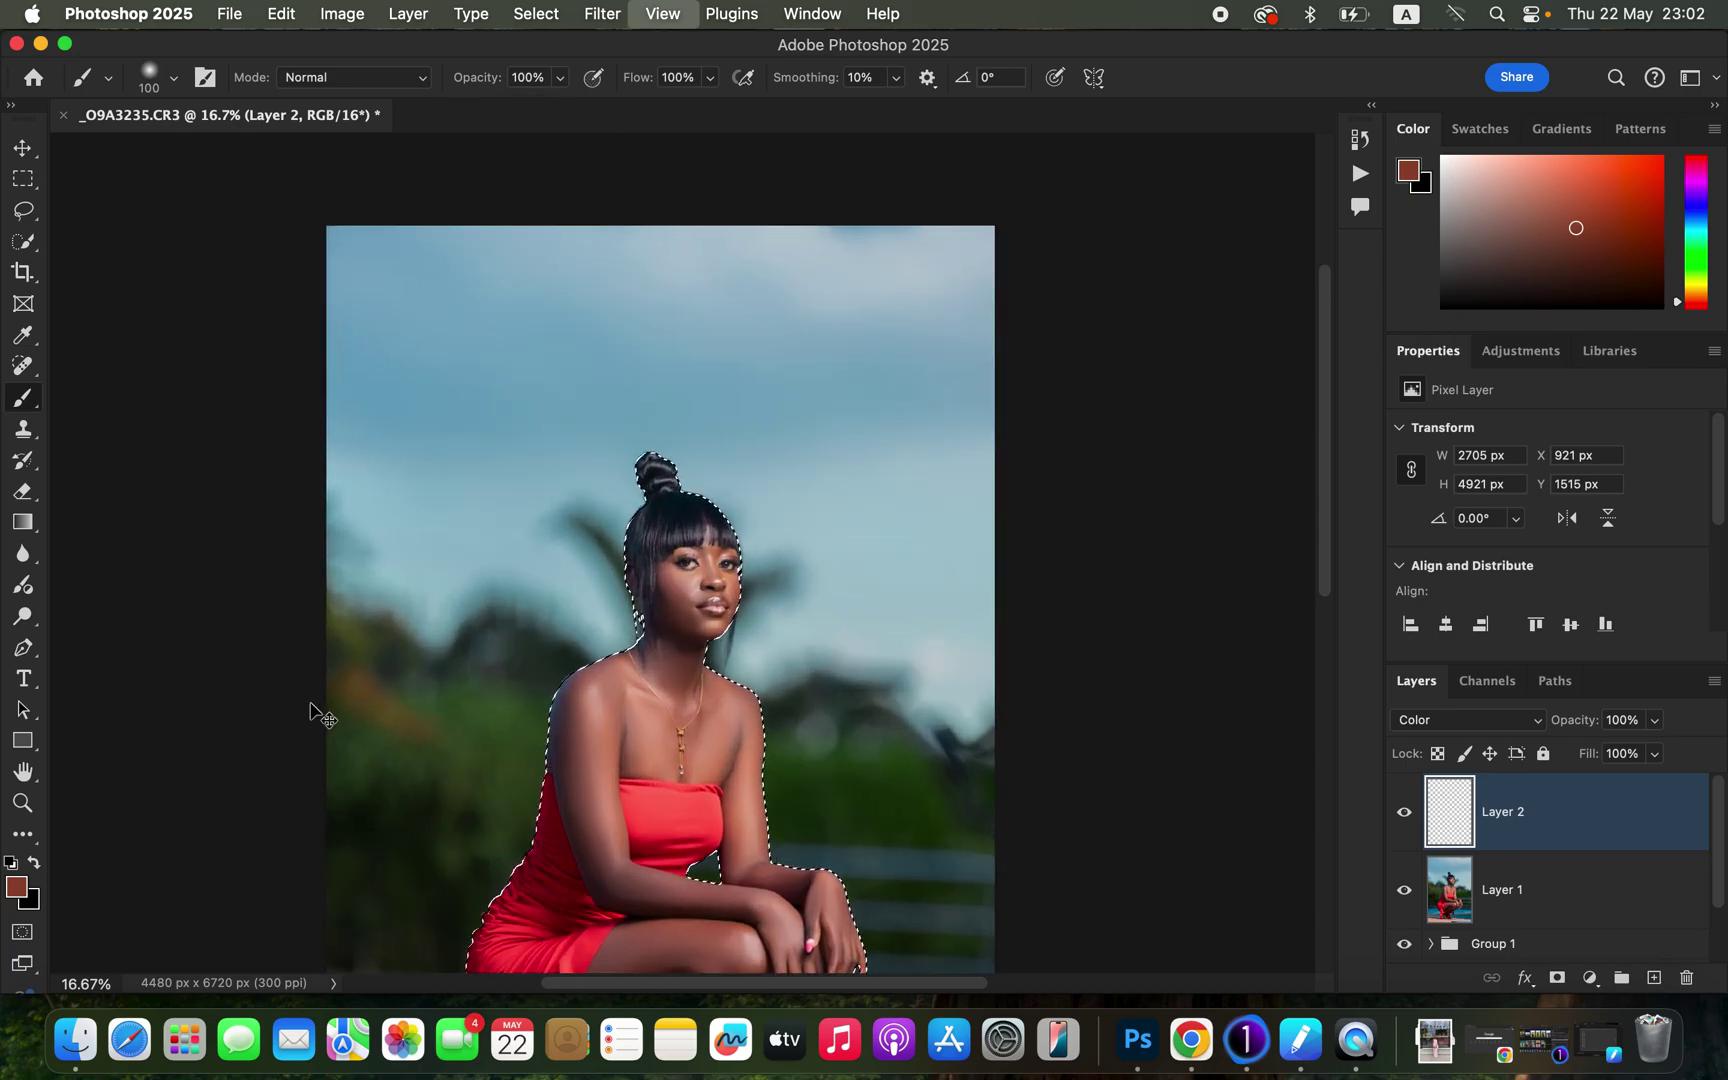
{"action": "scroll", "coordinate": [856, 471], "scroll_direction": "down", "scroll_amount": 6}
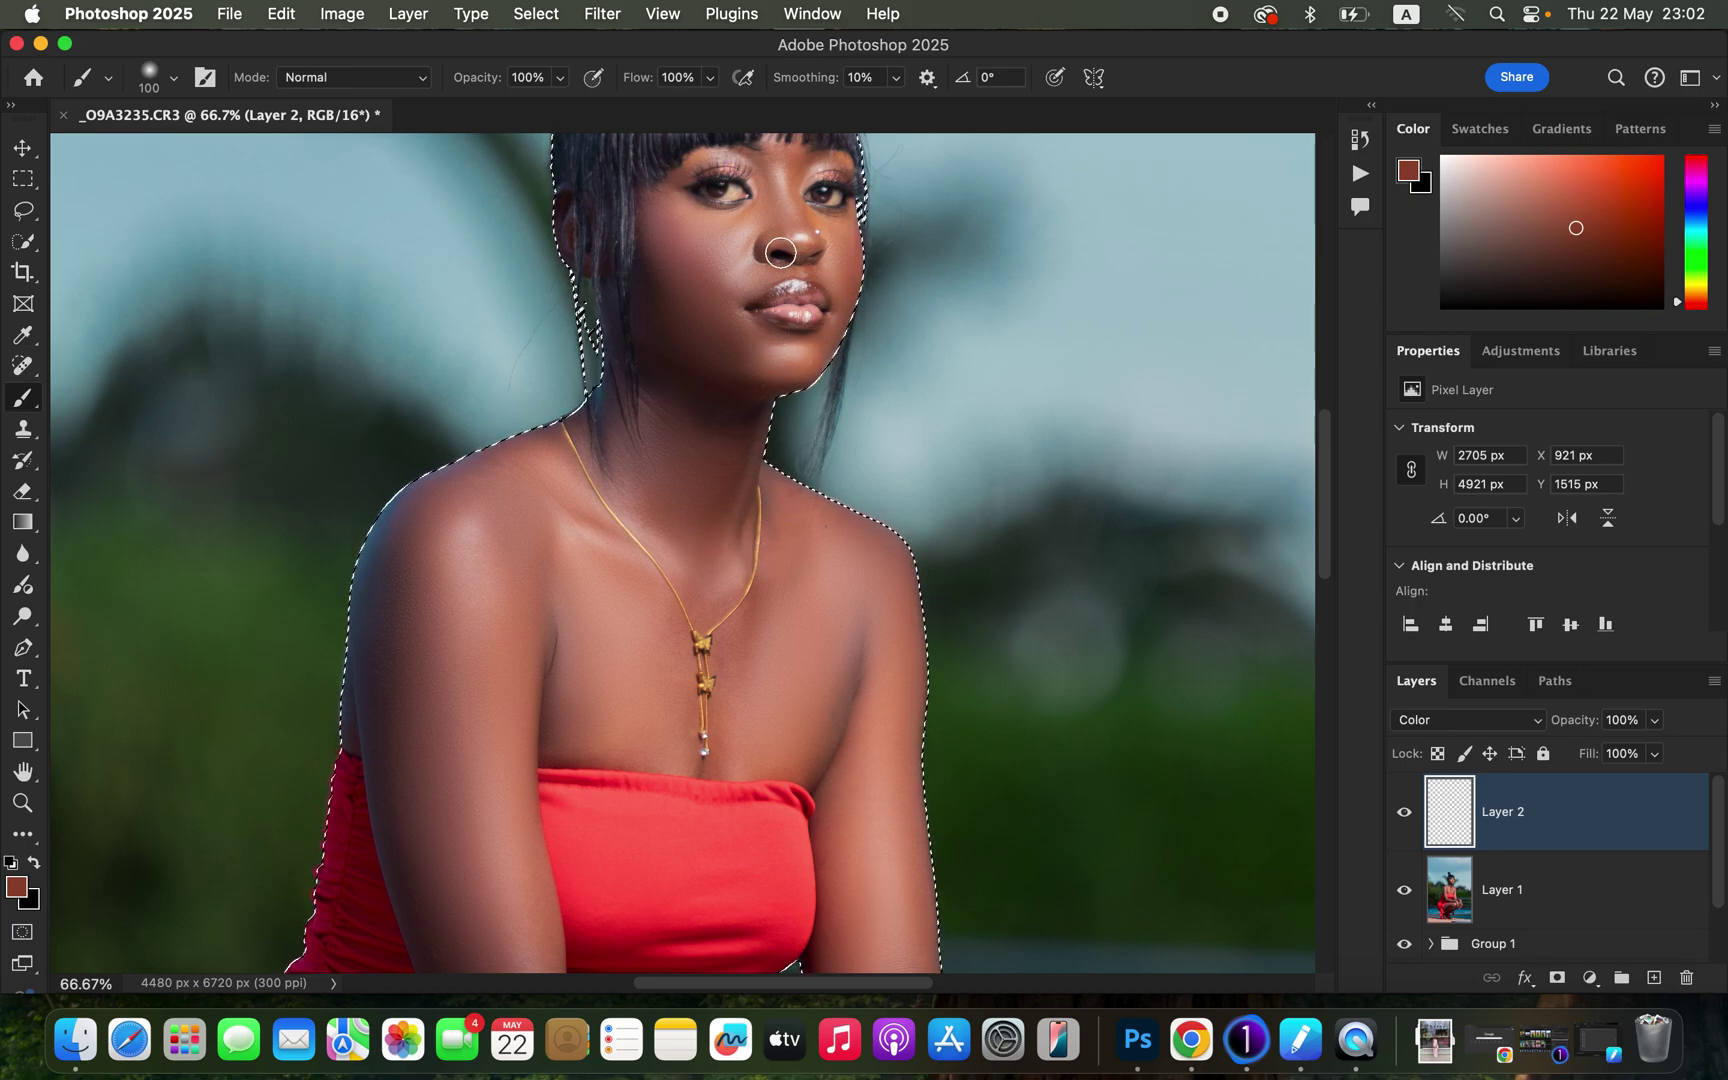
Sample the reddish-brown skin tone from her cheek and enlarge the brush to 175.
{"action": "left_click", "coordinate": [768, 206], "text": "alt"}
{"action": "left_click", "coordinate": [758, 236], "text": "alt"}
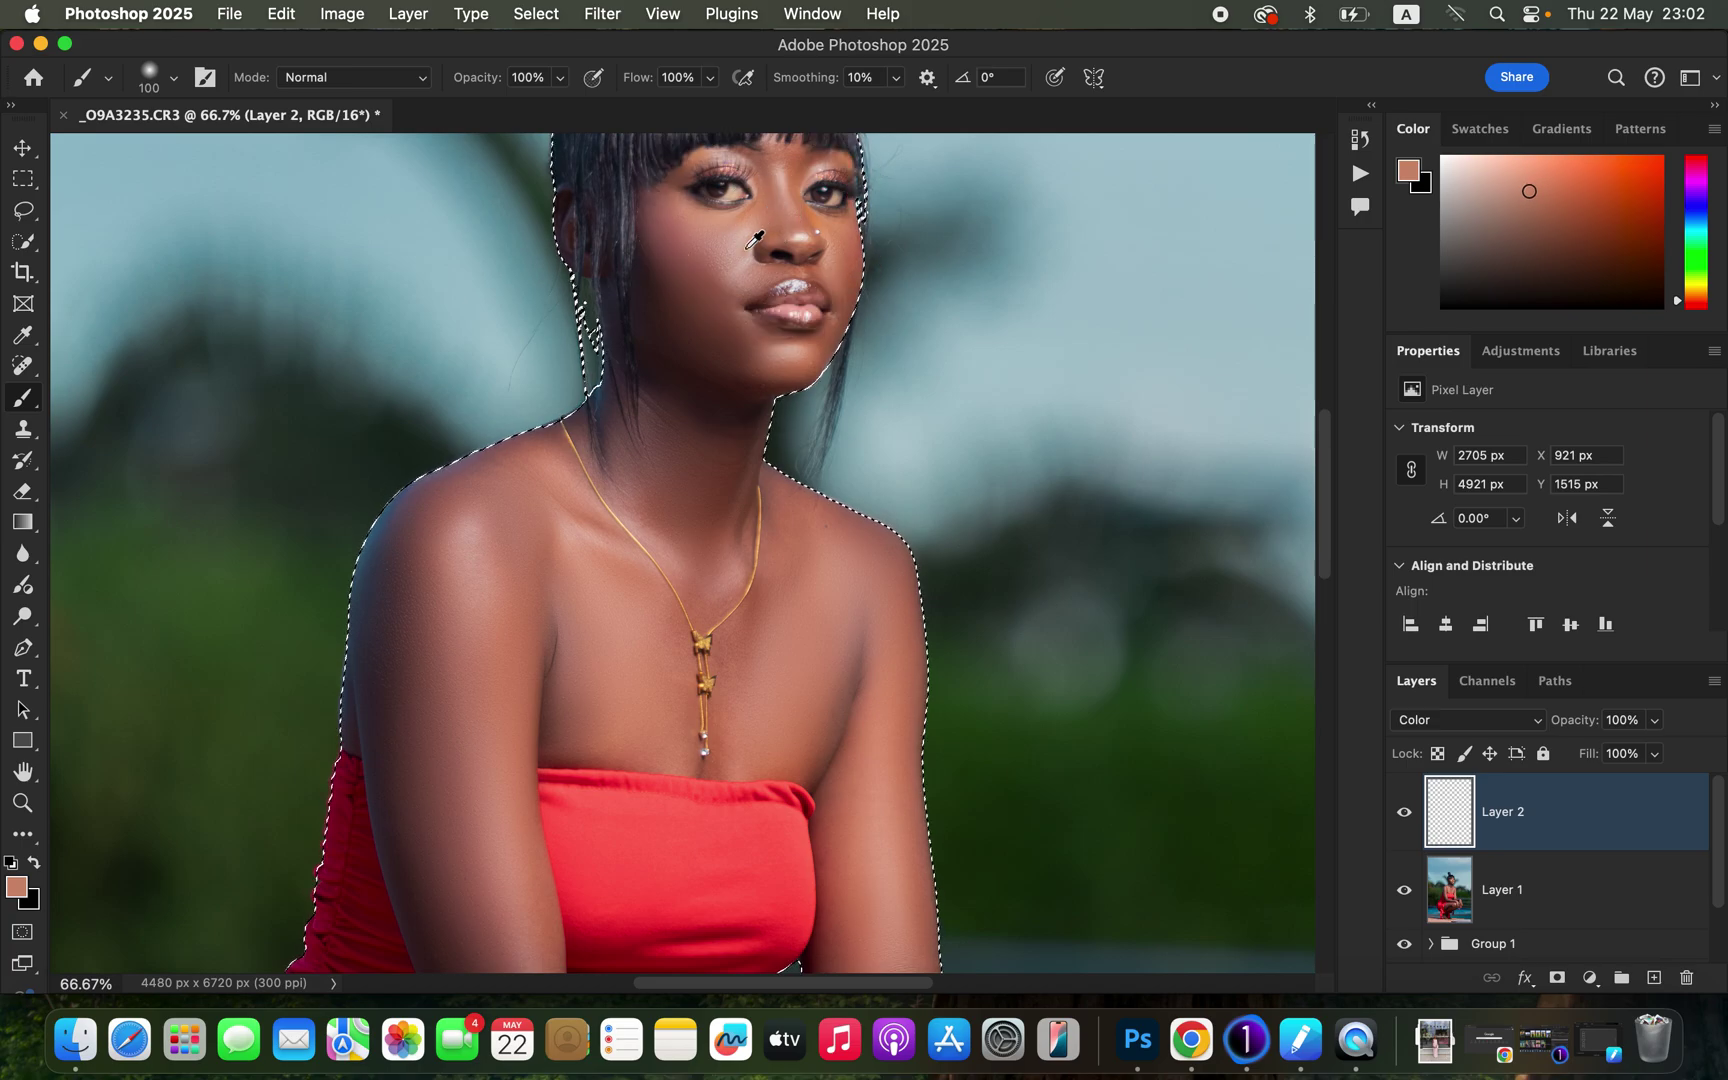
{"action": "left_click", "coordinate": [756, 367], "text": "alt"}
{"action": "left_click", "coordinate": [752, 358], "text": "alt"}
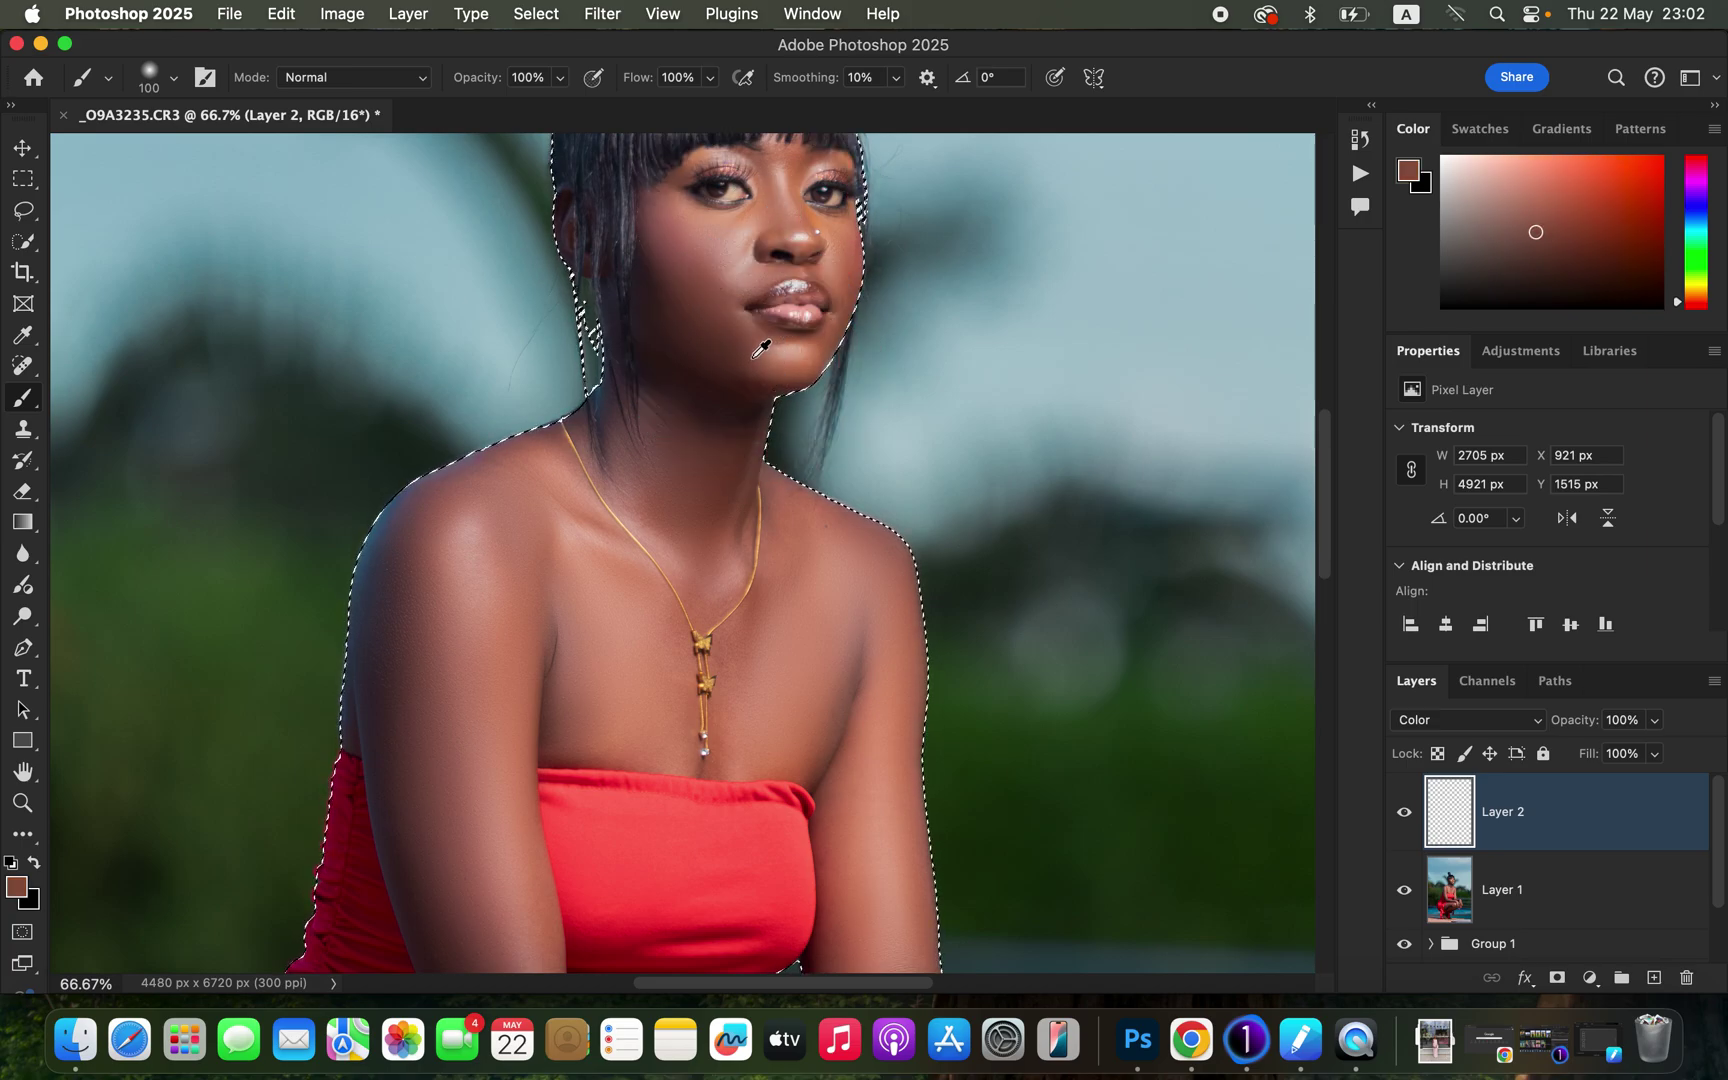
{"action": "left_click", "coordinate": [845, 244], "text": "alt"}
{"action": "left_click", "coordinate": [848, 252], "text": "alt"}
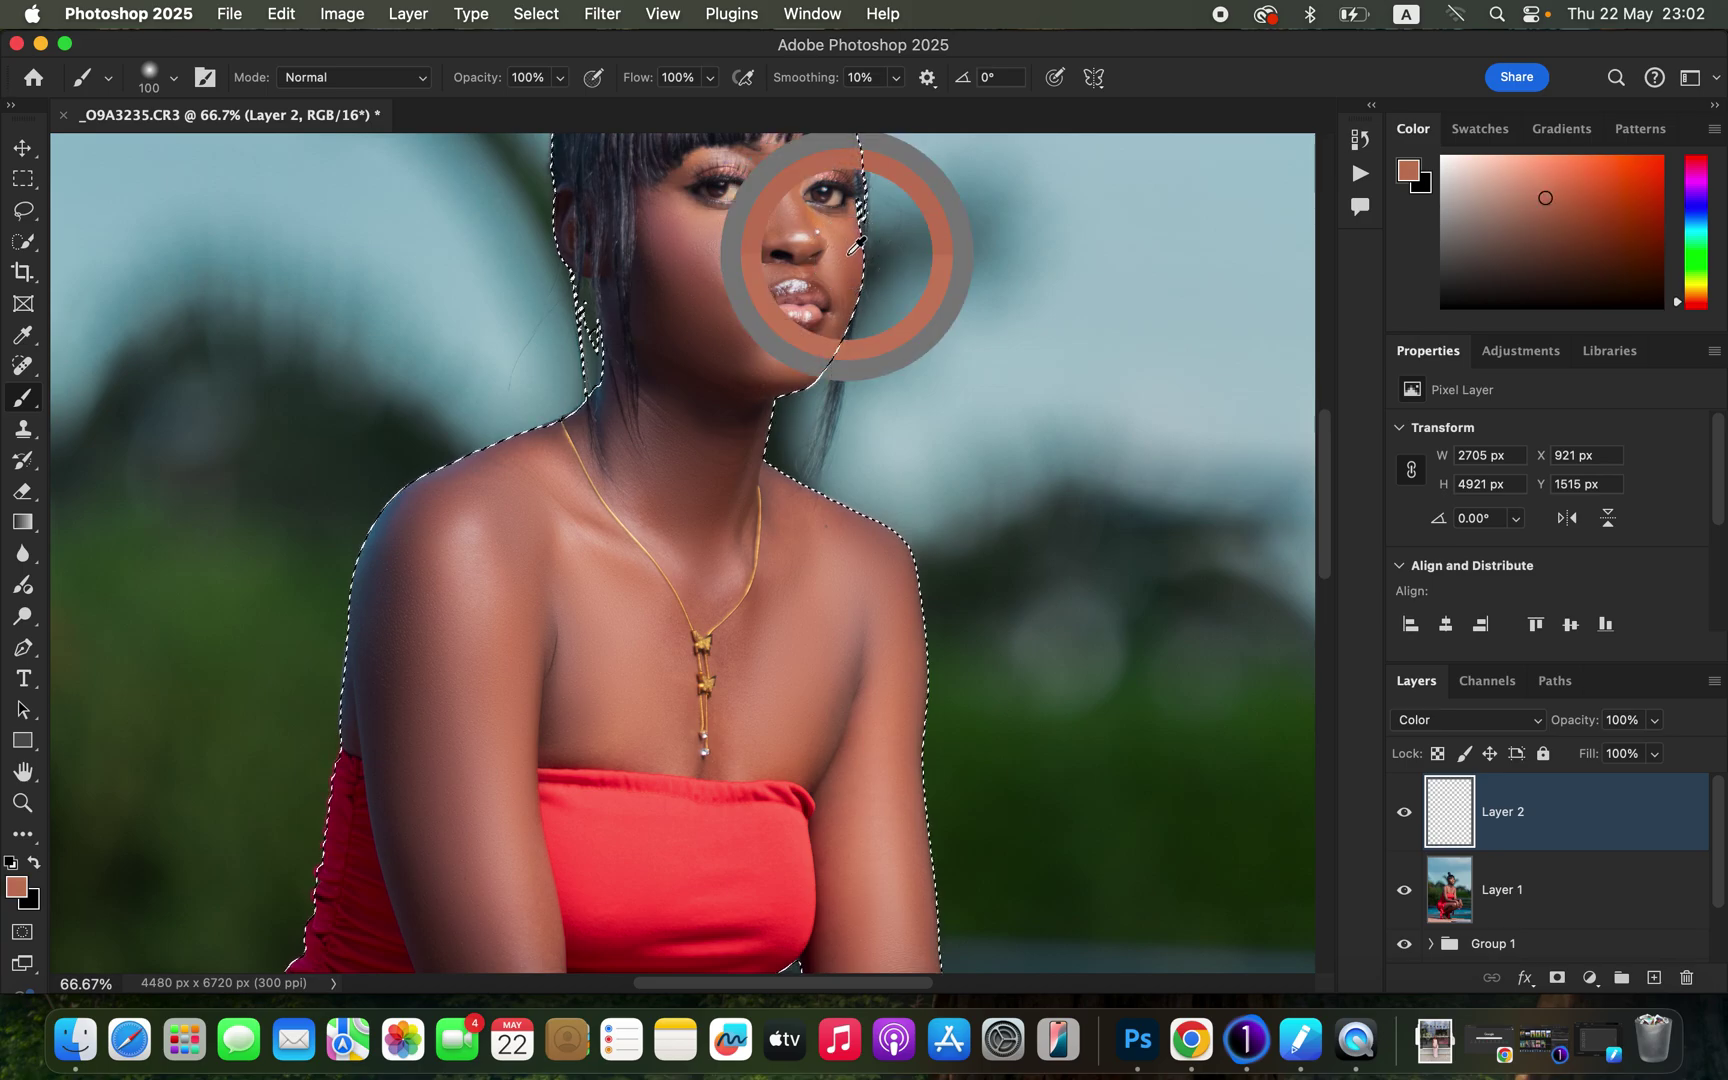
{"action": "left_click", "coordinate": [847, 258], "text": "alt"}
{"action": "left_click", "coordinate": [848, 262], "text": "alt"}
{"action": "left_click", "coordinate": [848, 264], "text": "alt"}
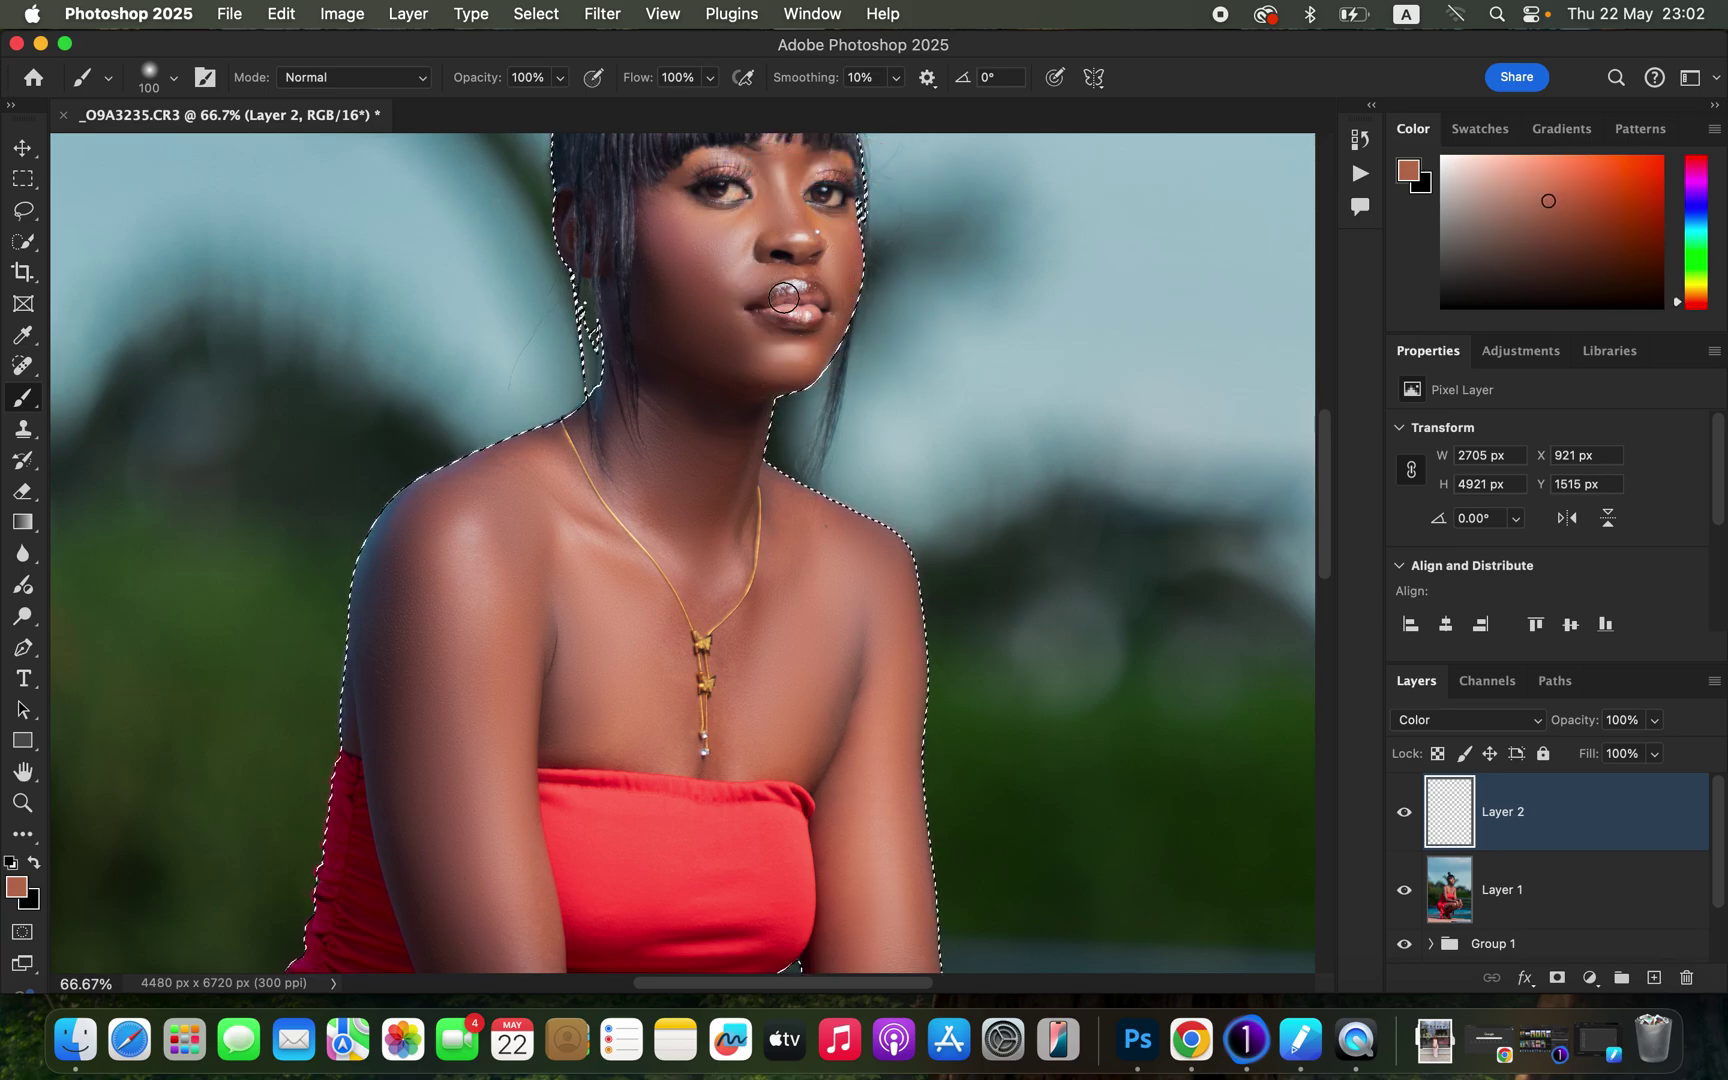
{"action": "key", "text": "super+minus"}
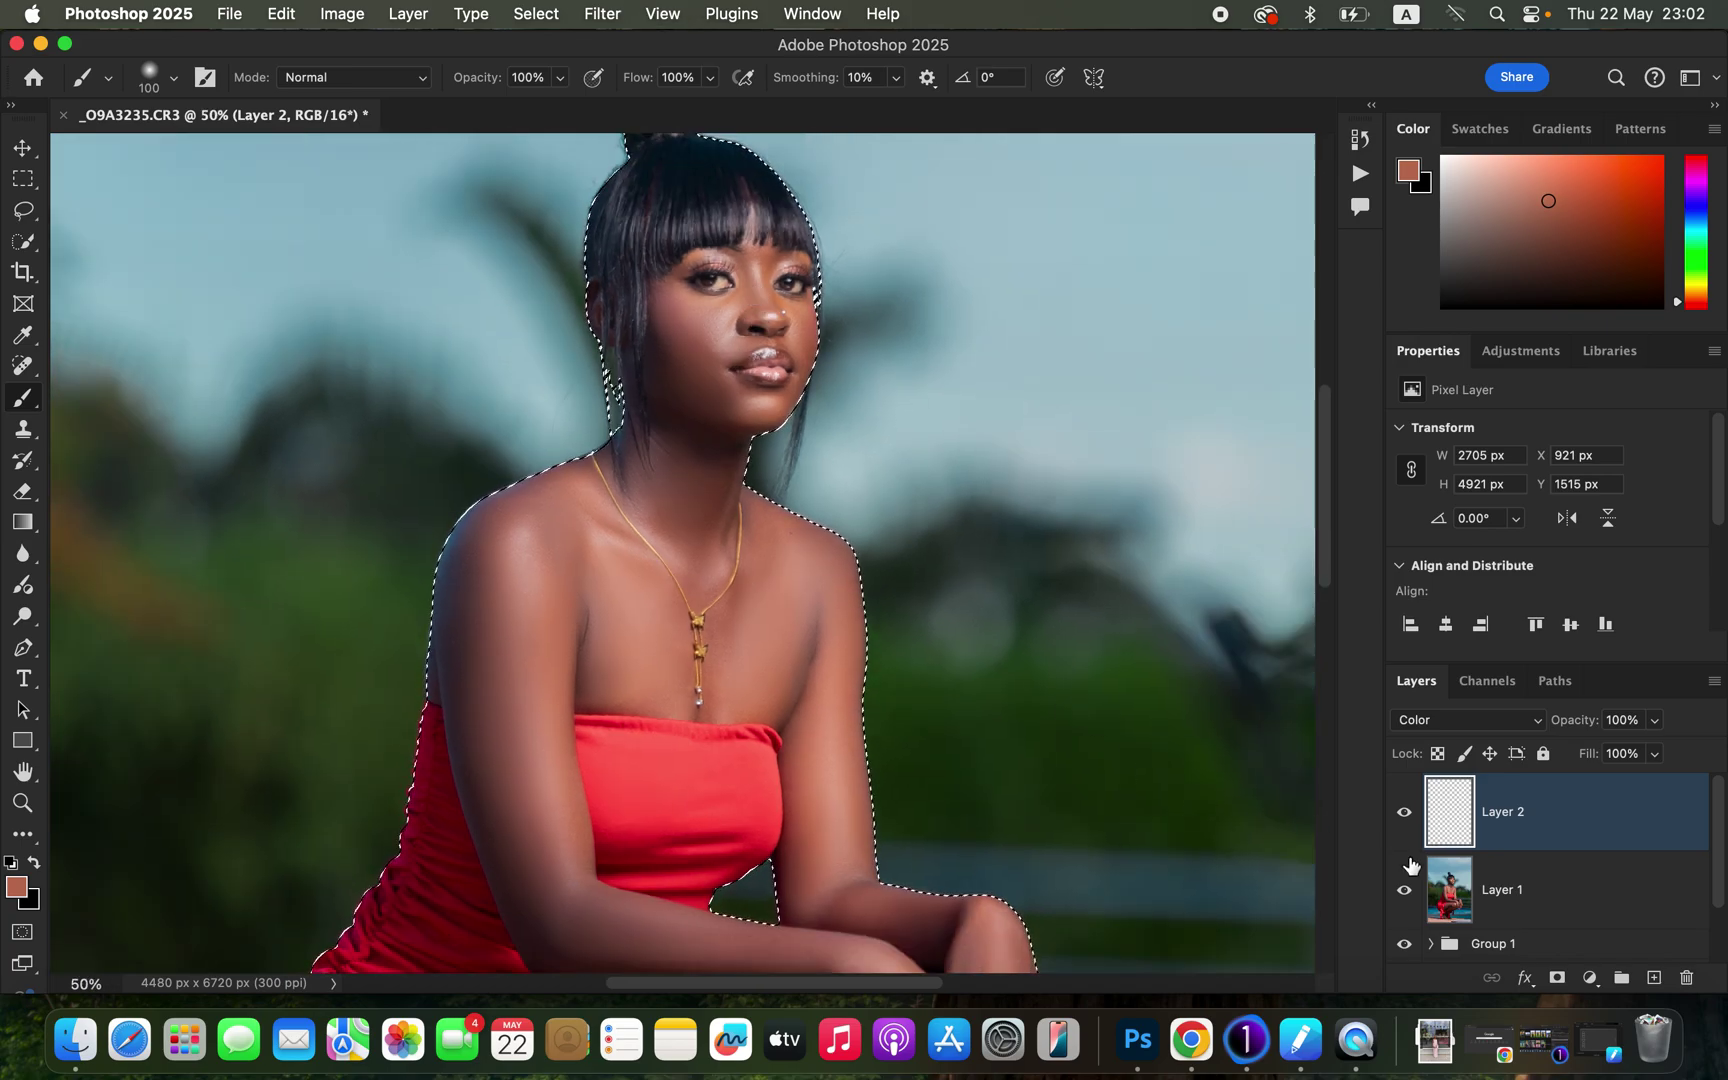
{"action": "key", "text": "bracketright"}
{"action": "key", "text": "bracketright"}
{"action": "key", "text": "bracketright"}
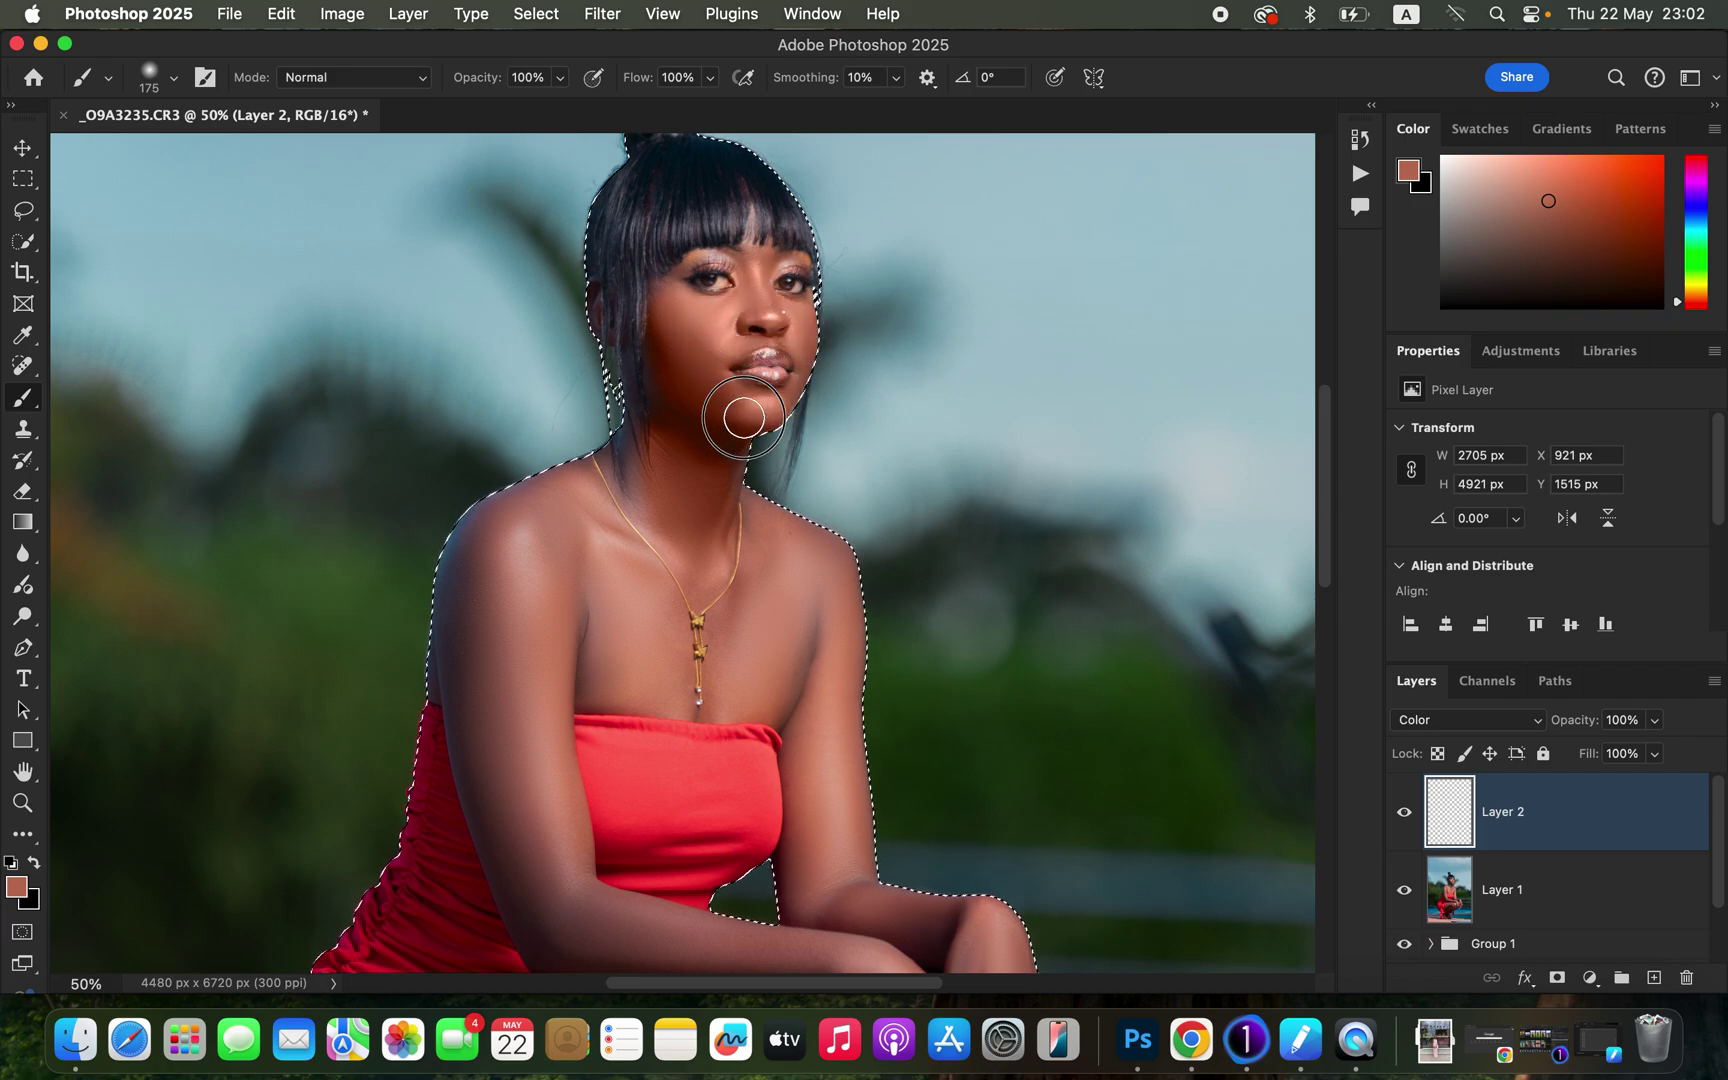
Paint the skin tone over her upper chest, arm, knee and feet, using brush sizes 400 and 175.
{"action": "mouse_move", "coordinate": [711, 602]}
{"action": "left_mouse_down"}
{"action": "mouse_move", "coordinate": [787, 590]}
{"action": "mouse_move", "coordinate": [738, 666]}
{"action": "left_mouse_up"}
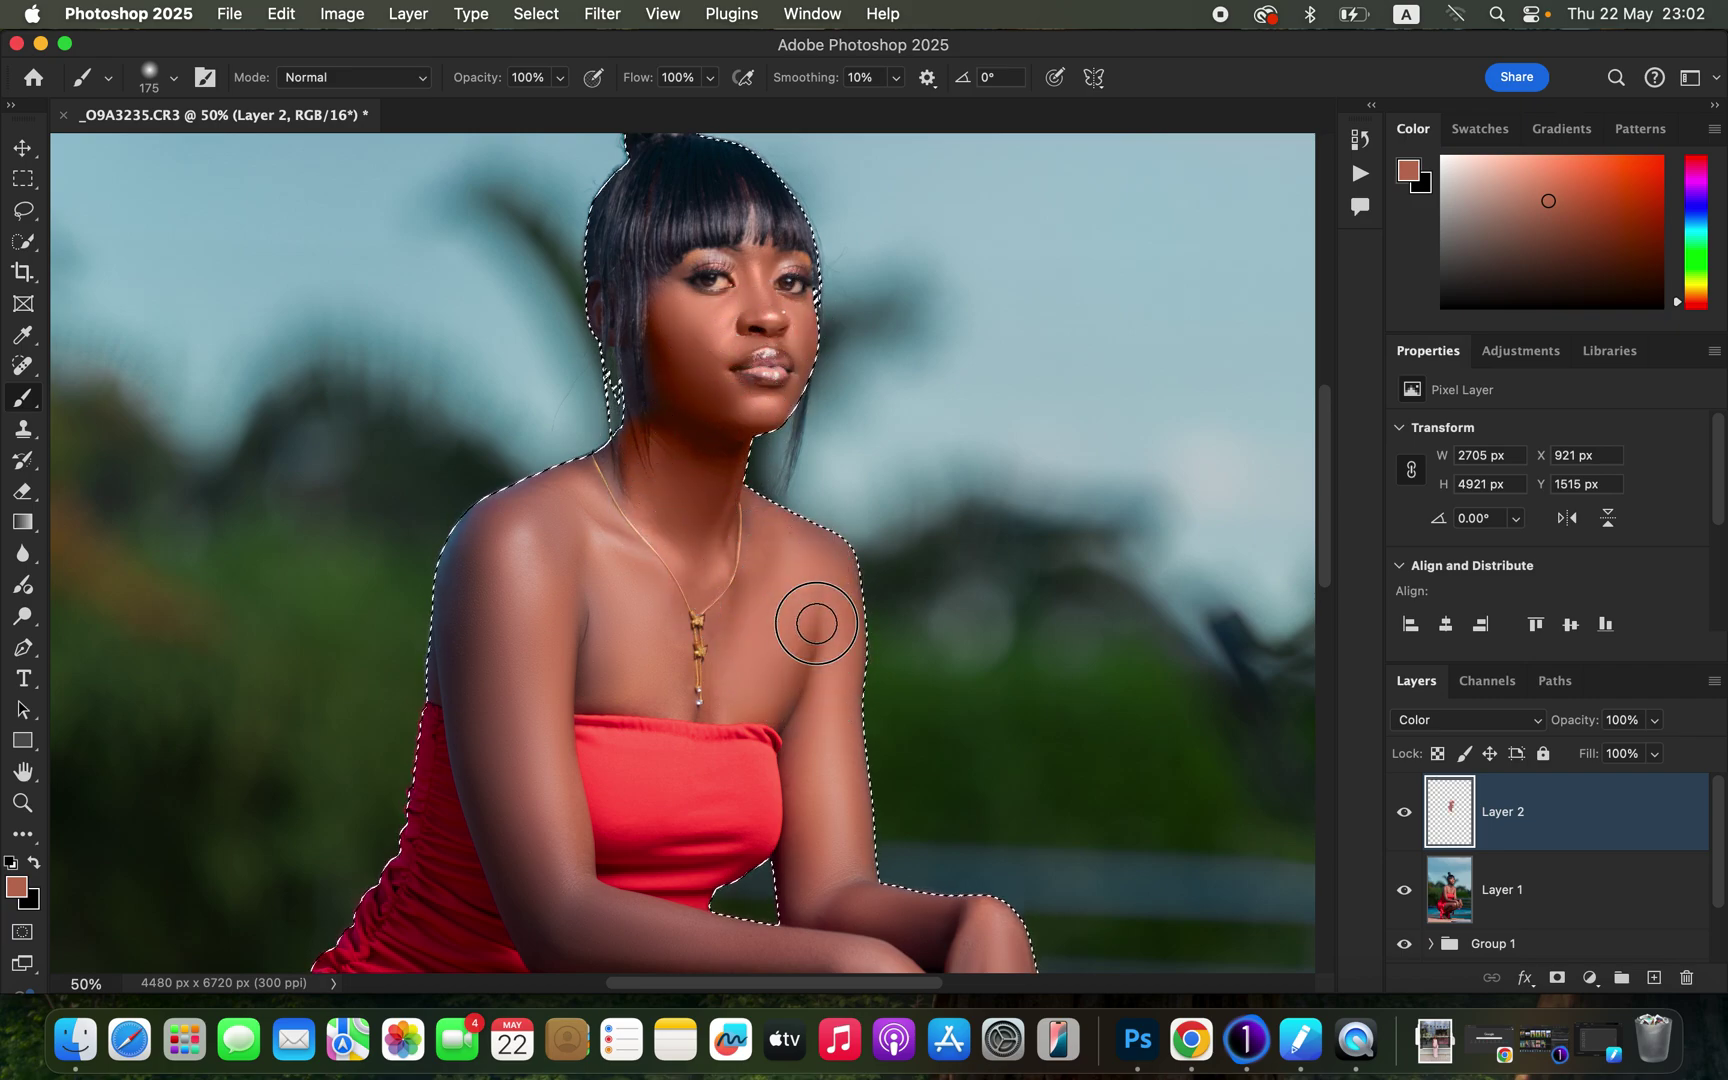
{"action": "key", "text": "super+minus"}
{"action": "key", "text": "super+minus"}
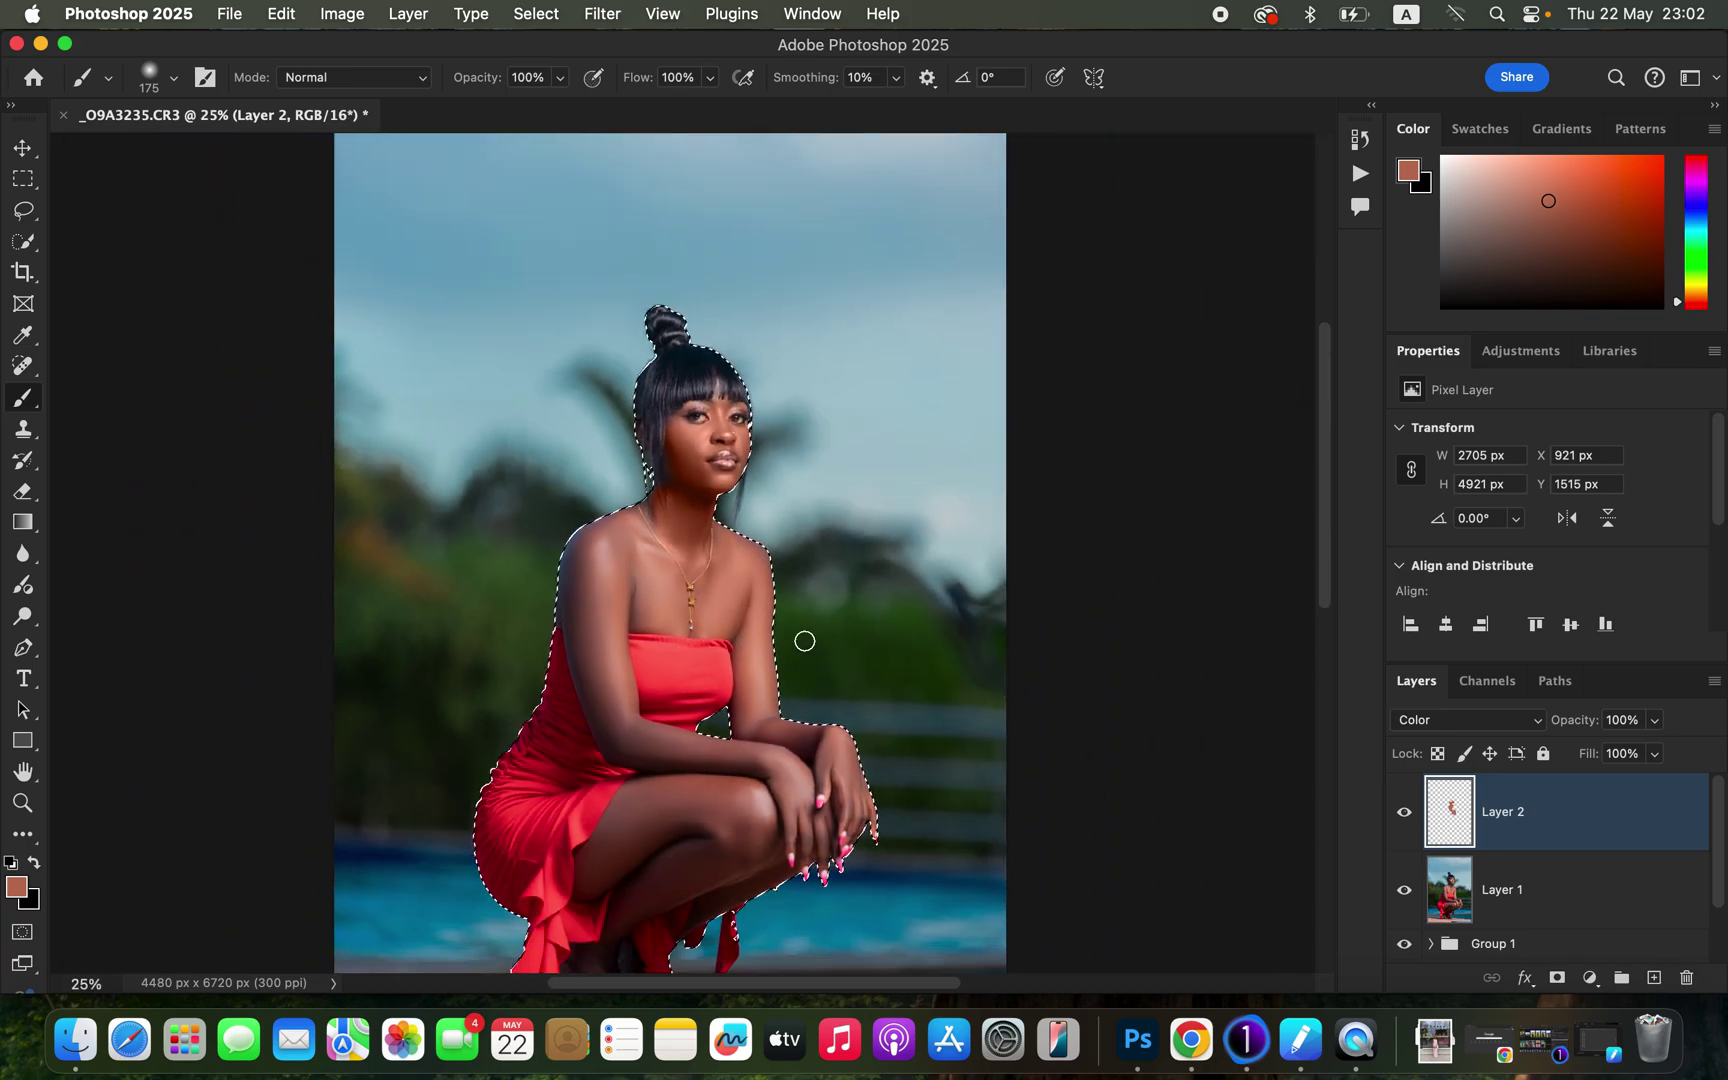
{"action": "key", "text": "bracketright"}
{"action": "key", "text": "bracketright"}
{"action": "key", "text": "bracketright"}
{"action": "key", "text": "bracketright"}
{"action": "mouse_move", "coordinate": [763, 683]}
{"action": "left_mouse_down"}
{"action": "mouse_move", "coordinate": [781, 755]}
{"action": "mouse_move", "coordinate": [848, 770]}
{"action": "mouse_move", "coordinate": [770, 754]}
{"action": "mouse_move", "coordinate": [732, 817]}
{"action": "mouse_move", "coordinate": [679, 844]}
{"action": "mouse_move", "coordinate": [626, 825]}
{"action": "mouse_move", "coordinate": [608, 851]}
{"action": "mouse_move", "coordinate": [677, 827]}
{"action": "mouse_move", "coordinate": [692, 846]}
{"action": "mouse_move", "coordinate": [669, 882]}
{"action": "mouse_move", "coordinate": [704, 874]}
{"action": "mouse_move", "coordinate": [765, 810]}
{"action": "mouse_move", "coordinate": [807, 840]}
{"action": "mouse_move", "coordinate": [840, 786]}
{"action": "mouse_move", "coordinate": [848, 804]}
{"action": "mouse_move", "coordinate": [828, 746]}
{"action": "mouse_move", "coordinate": [644, 740]}
{"action": "mouse_move", "coordinate": [610, 714]}
{"action": "mouse_move", "coordinate": [589, 583]}
{"action": "mouse_move", "coordinate": [627, 528]}
{"action": "mouse_move", "coordinate": [587, 543]}
{"action": "mouse_move", "coordinate": [567, 590]}
{"action": "mouse_move", "coordinate": [683, 521]}
{"action": "mouse_move", "coordinate": [663, 570]}
{"action": "mouse_move", "coordinate": [676, 548]}
{"action": "mouse_move", "coordinate": [741, 601]}
{"action": "mouse_move", "coordinate": [722, 553]}
{"action": "mouse_move", "coordinate": [753, 565]}
{"action": "mouse_move", "coordinate": [766, 709]}
{"action": "mouse_move", "coordinate": [836, 755]}
{"action": "mouse_move", "coordinate": [758, 803]}
{"action": "left_mouse_up"}
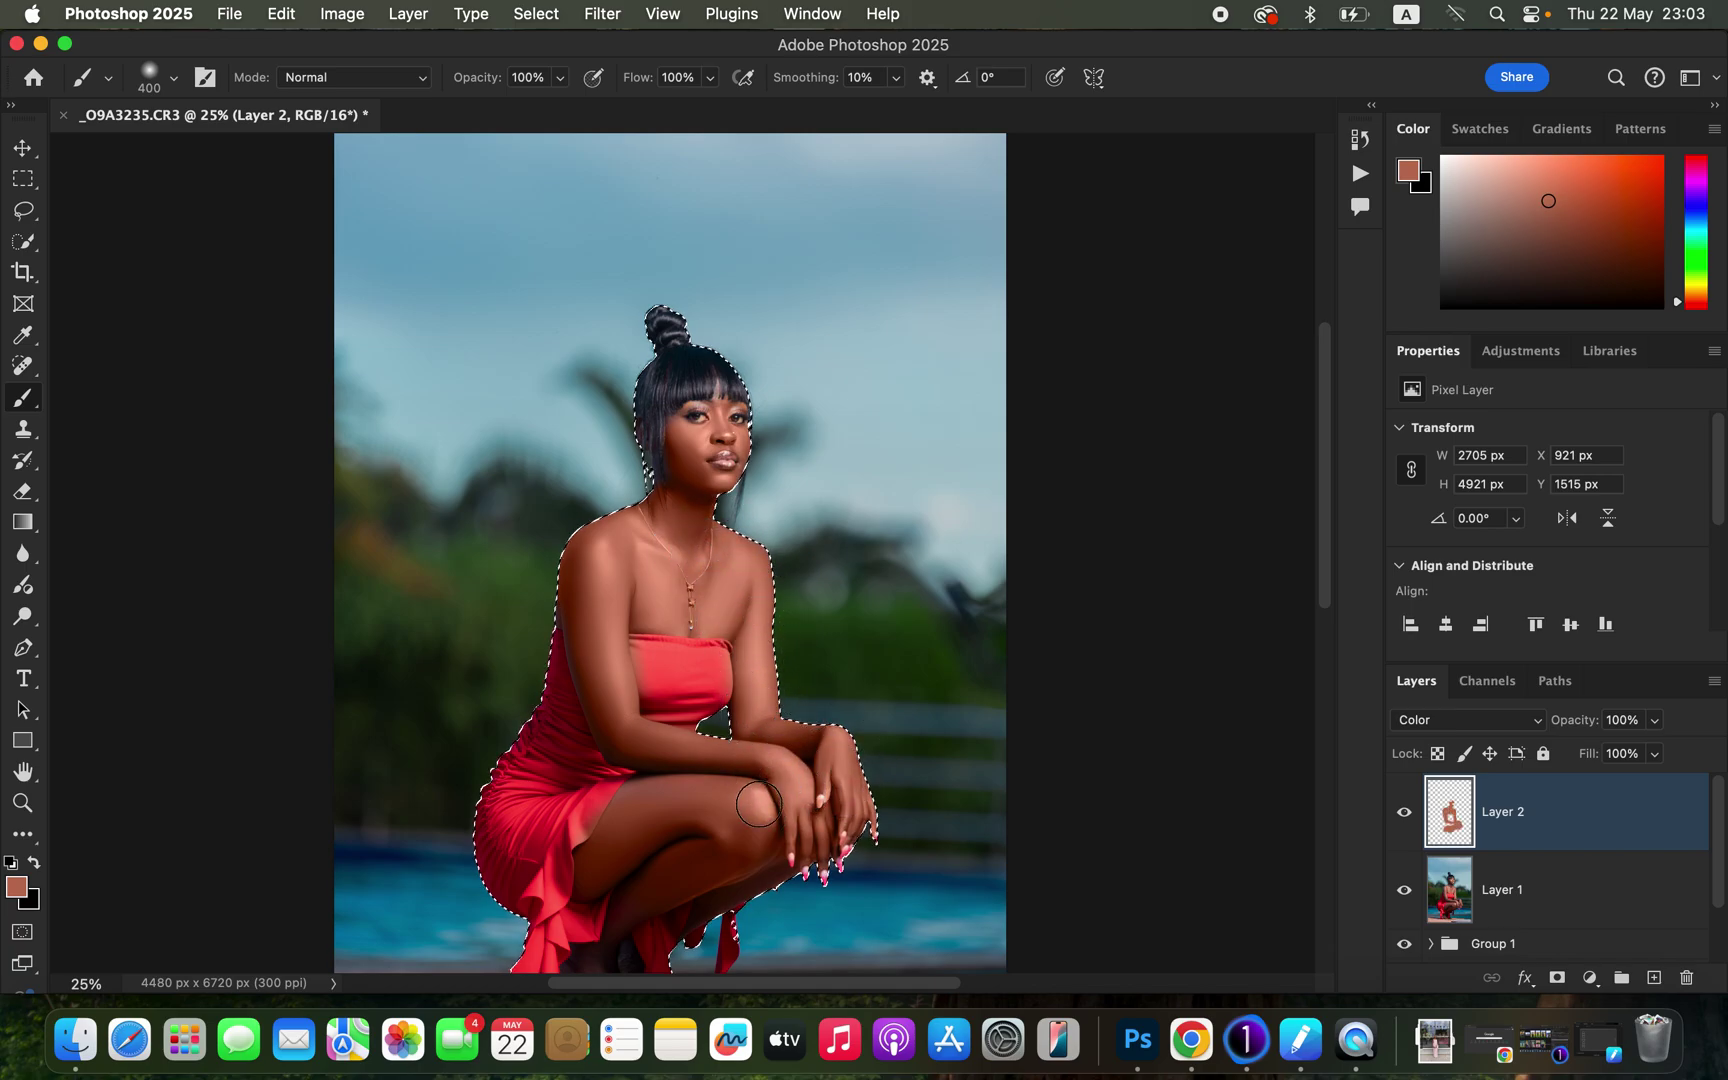
{"action": "key", "text": "super+equal"}
{"action": "left_click_drag", "start_coordinate": [938, 619], "coordinate": [983, 229]}
{"action": "key", "text": "bracketleft"}
{"action": "key", "text": "bracketleft"}
{"action": "key", "text": "bracketleft"}
{"action": "key", "text": "bracketleft"}
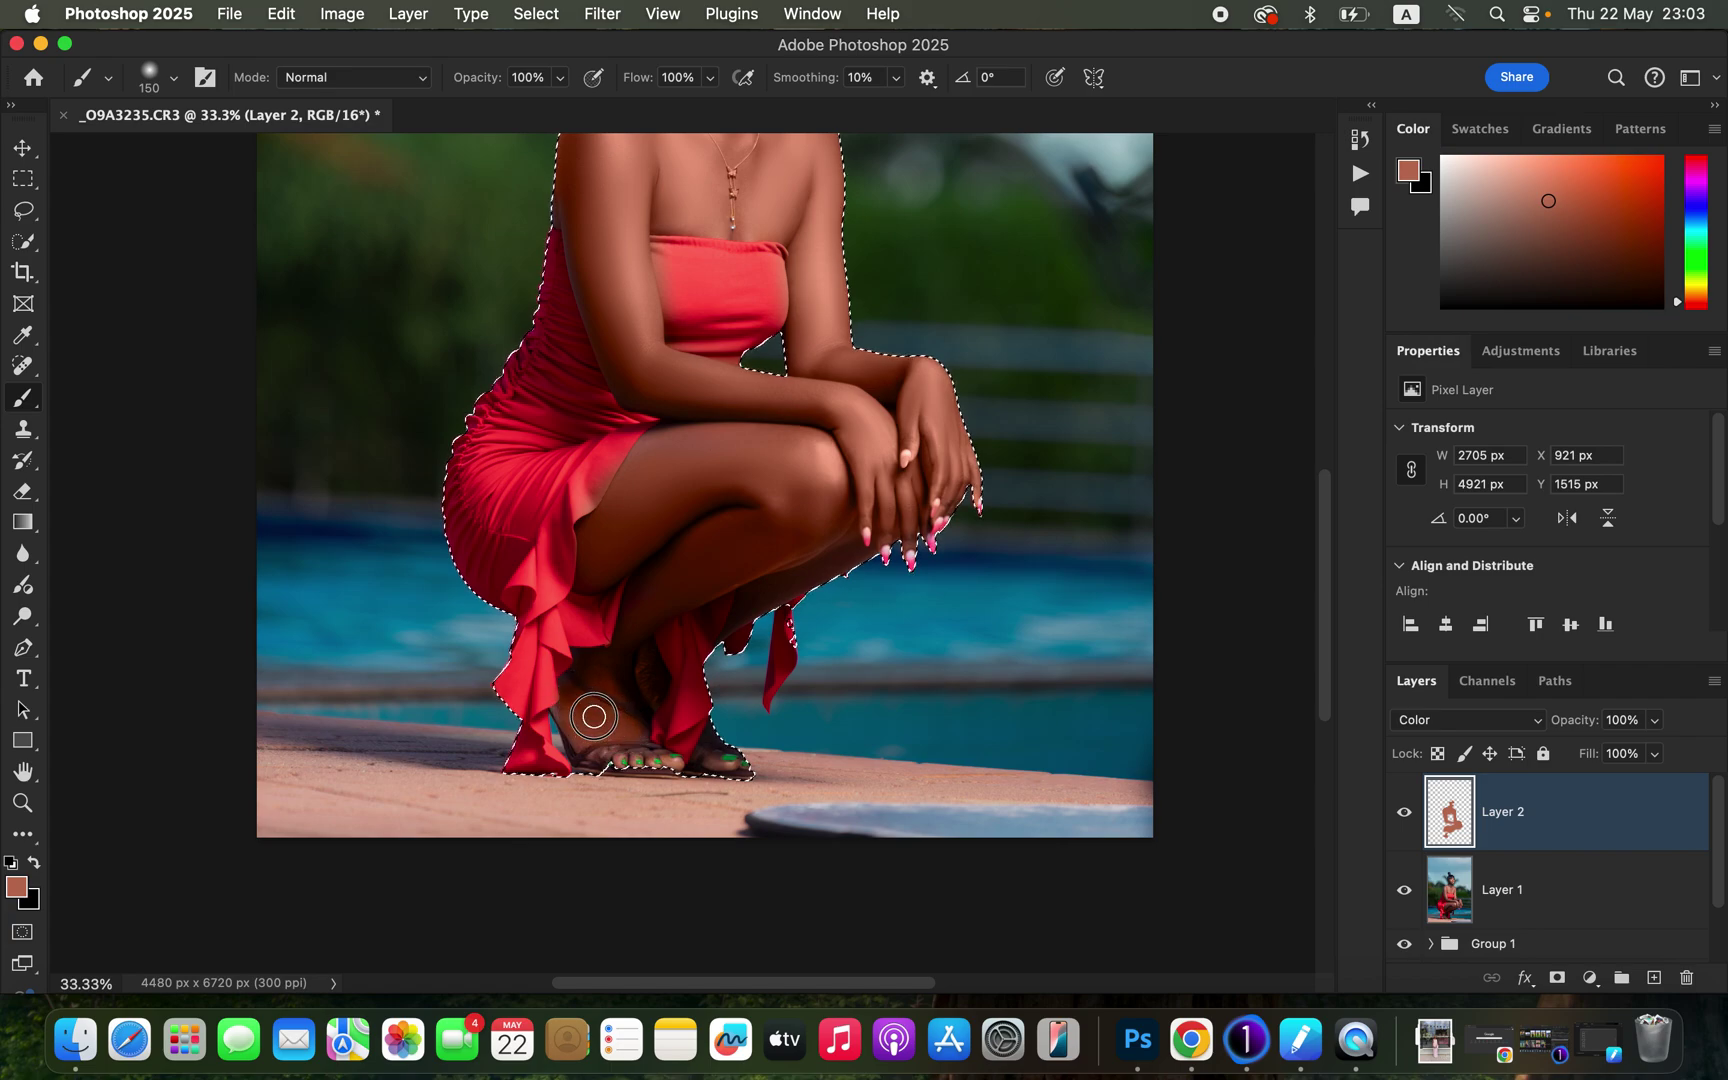
{"action": "left_click_drag", "start_coordinate": [621, 748], "coordinate": [741, 757]}
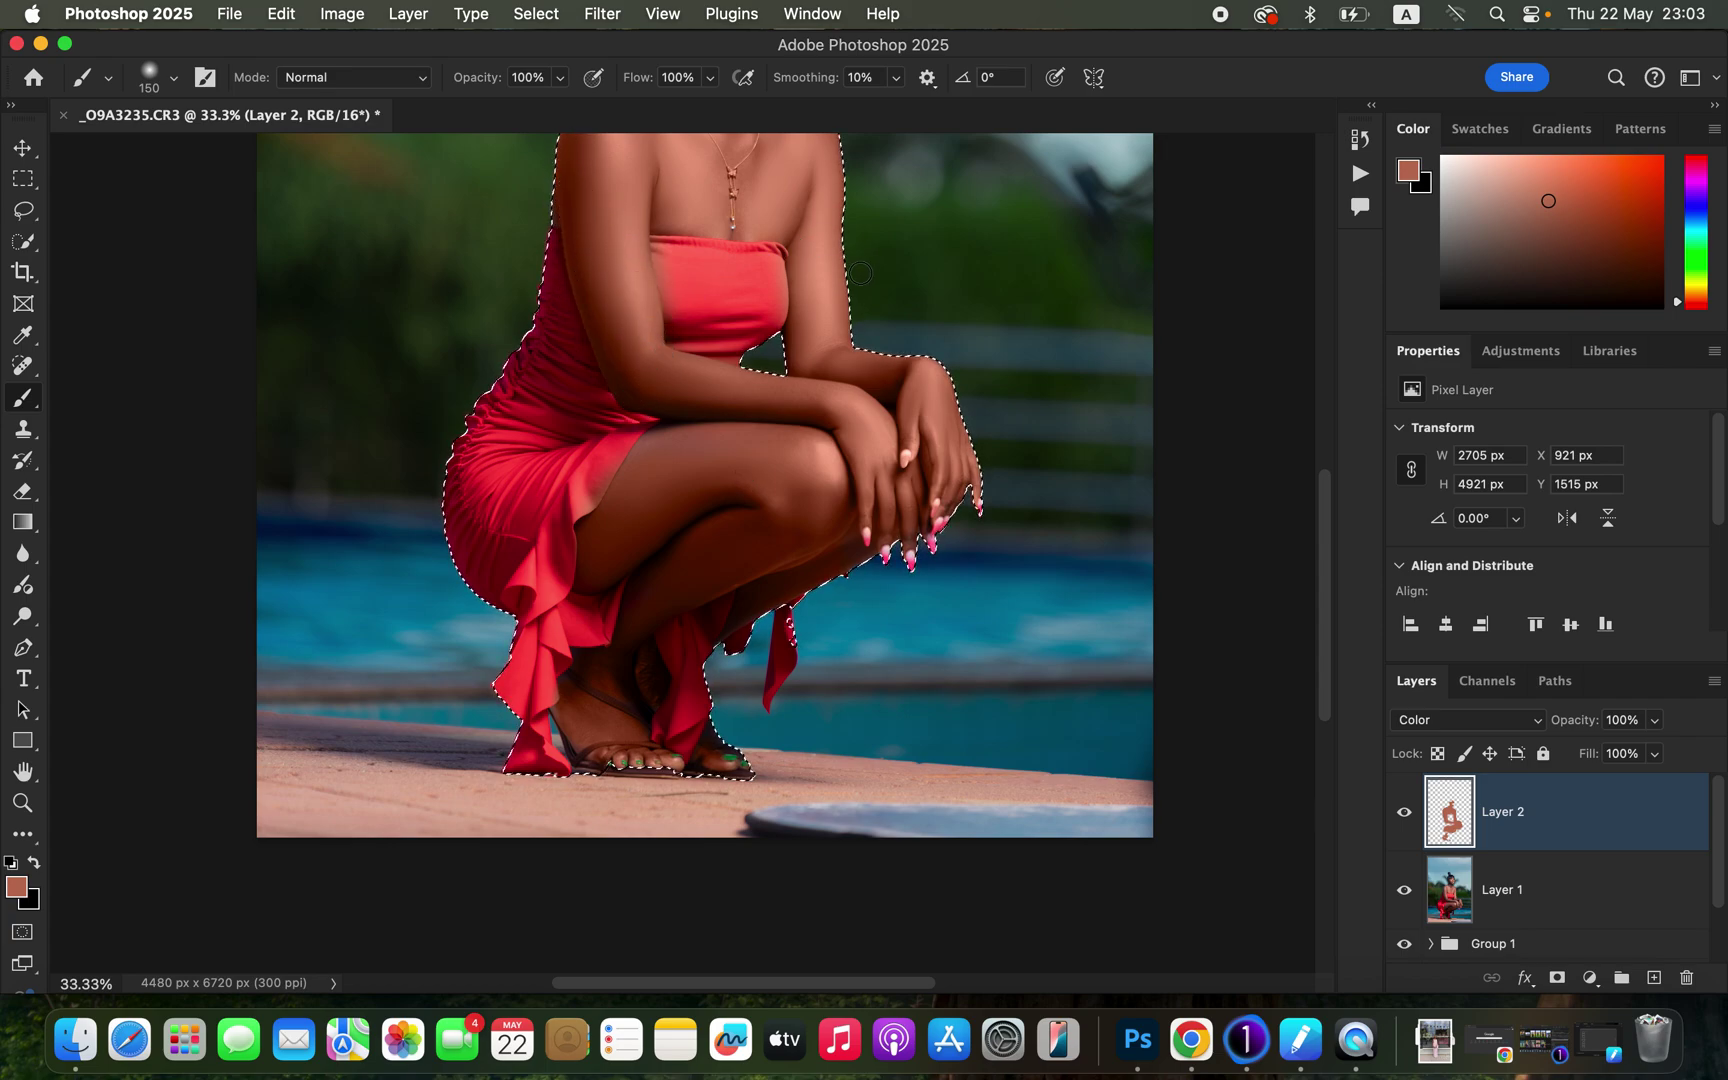
{"action": "key", "text": "super+equal"}
{"action": "key", "text": "super+equal"}
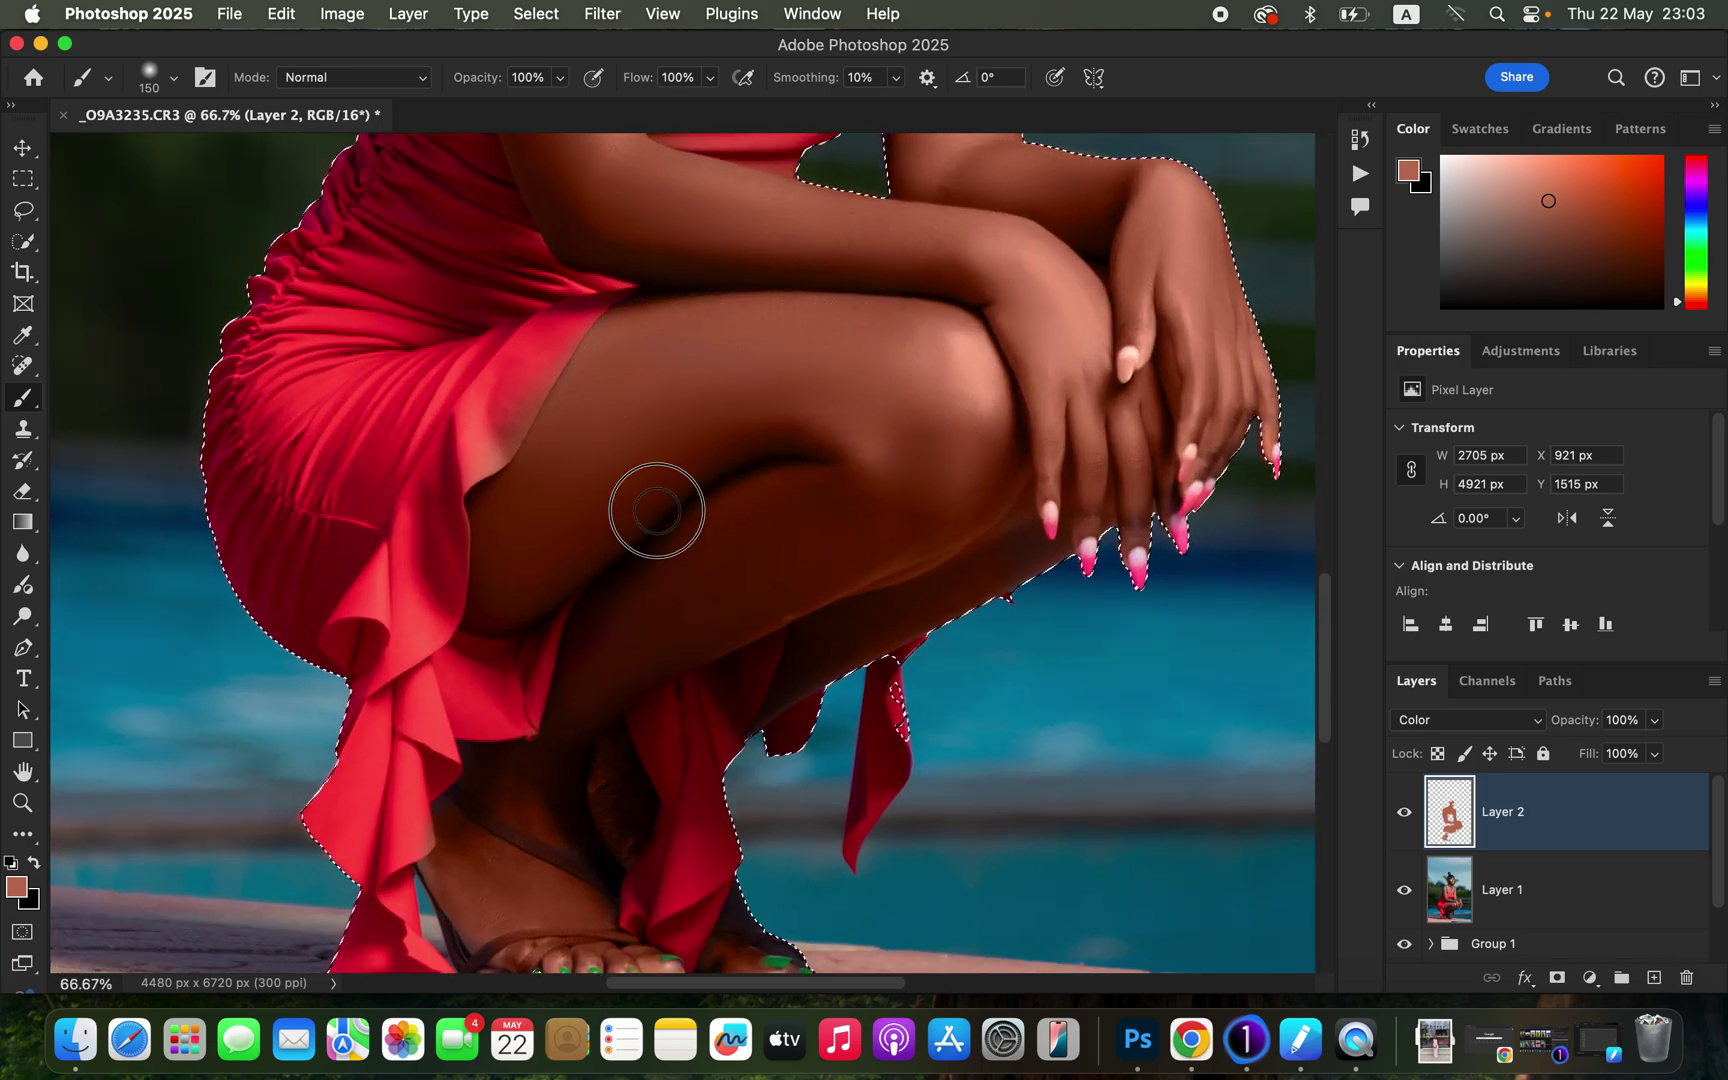
Paint the skin tone over her fingers, then shoulders and face with the brush shrunk to 70 and 45.
{"action": "mouse_move", "coordinate": [995, 570]}
{"action": "left_mouse_down"}
{"action": "mouse_move", "coordinate": [1090, 488]}
{"action": "mouse_move", "coordinate": [1126, 515]}
{"action": "left_mouse_up"}
{"action": "key", "text": "bracketleft"}
{"action": "key", "text": "bracketleft"}
{"action": "key", "text": "bracketleft"}
{"action": "key", "text": "bracketleft"}
{"action": "key", "text": "bracketleft"}
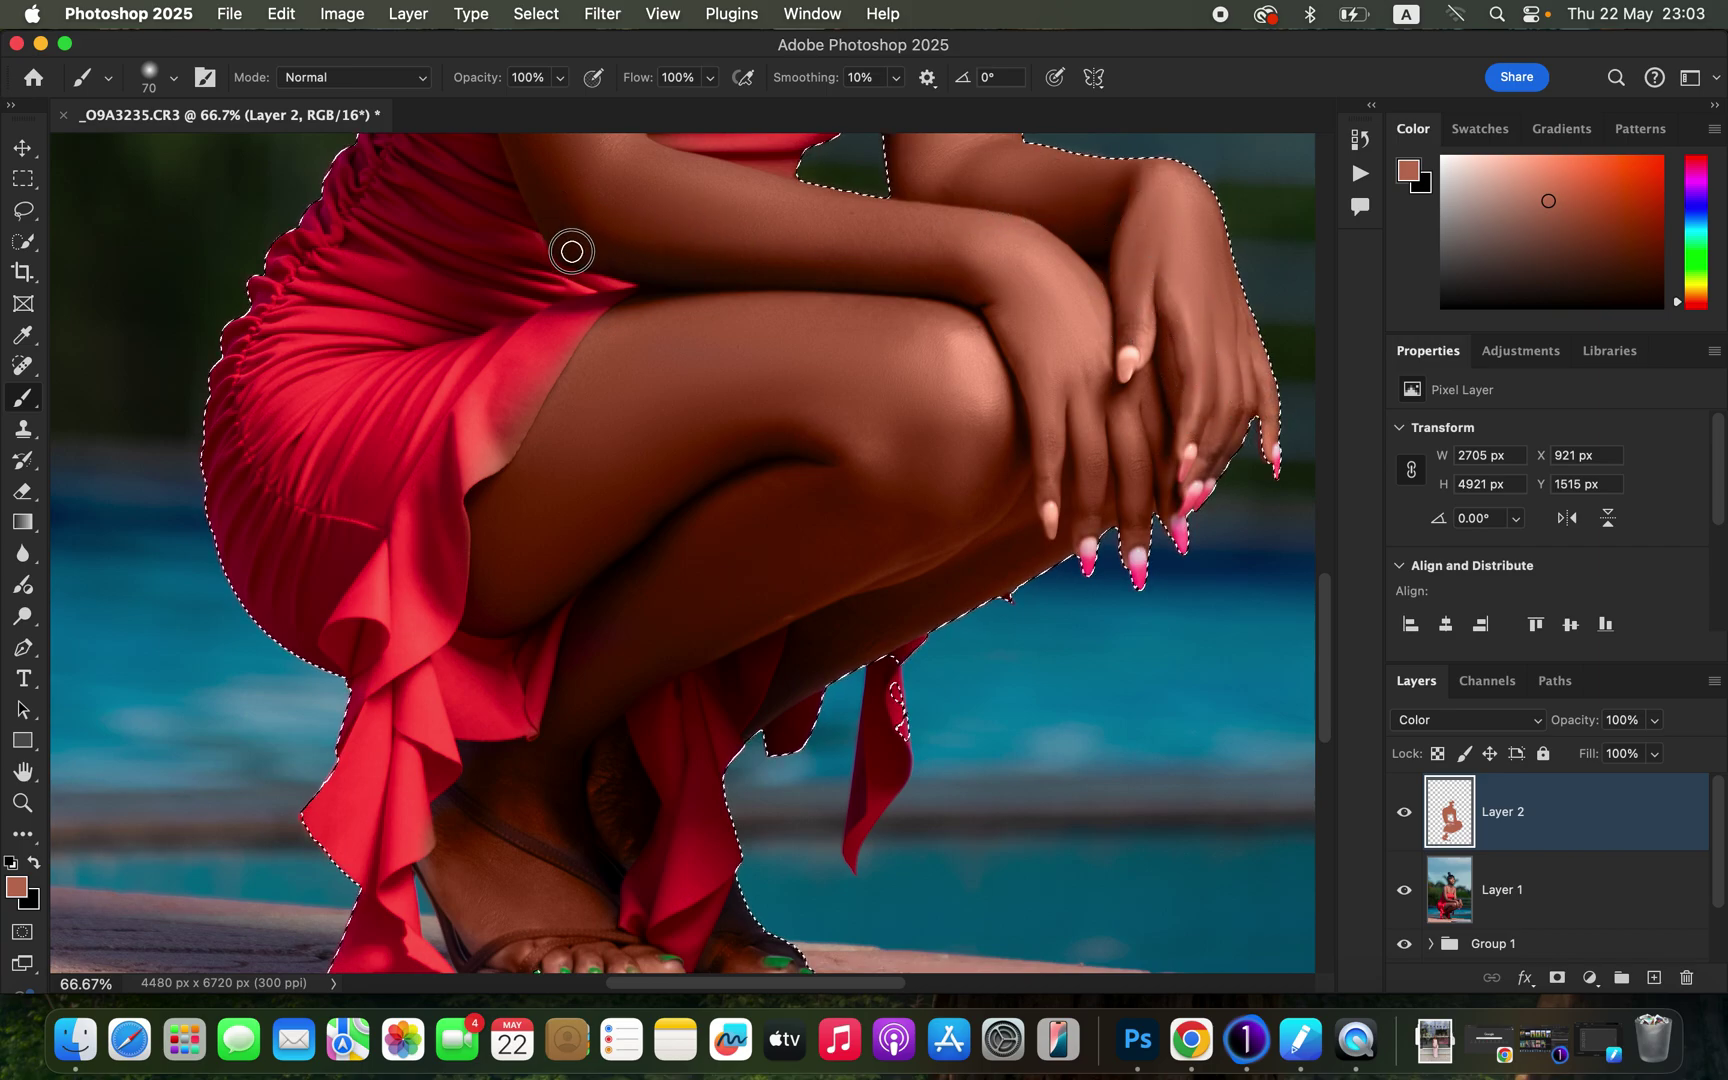
{"action": "scroll", "coordinate": [976, 224], "scroll_direction": "up", "scroll_amount": 10}
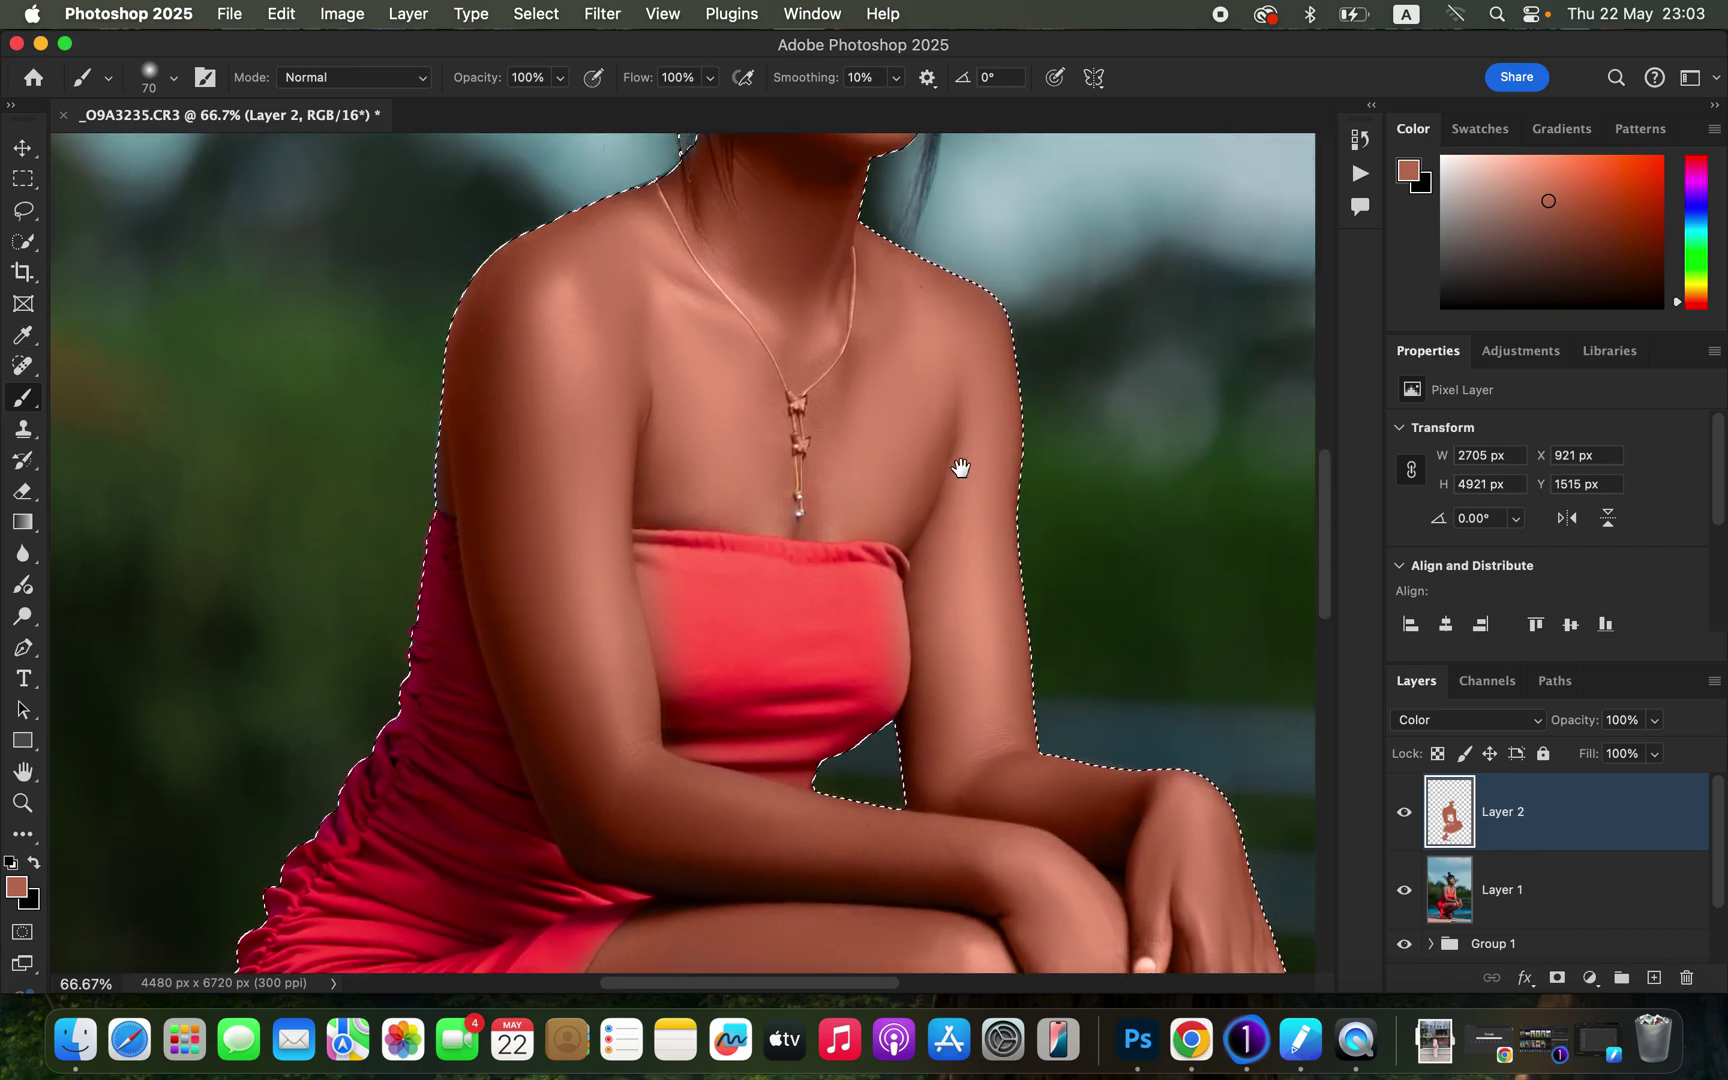
{"action": "scroll", "coordinate": [961, 468], "scroll_direction": "up", "scroll_amount": 8}
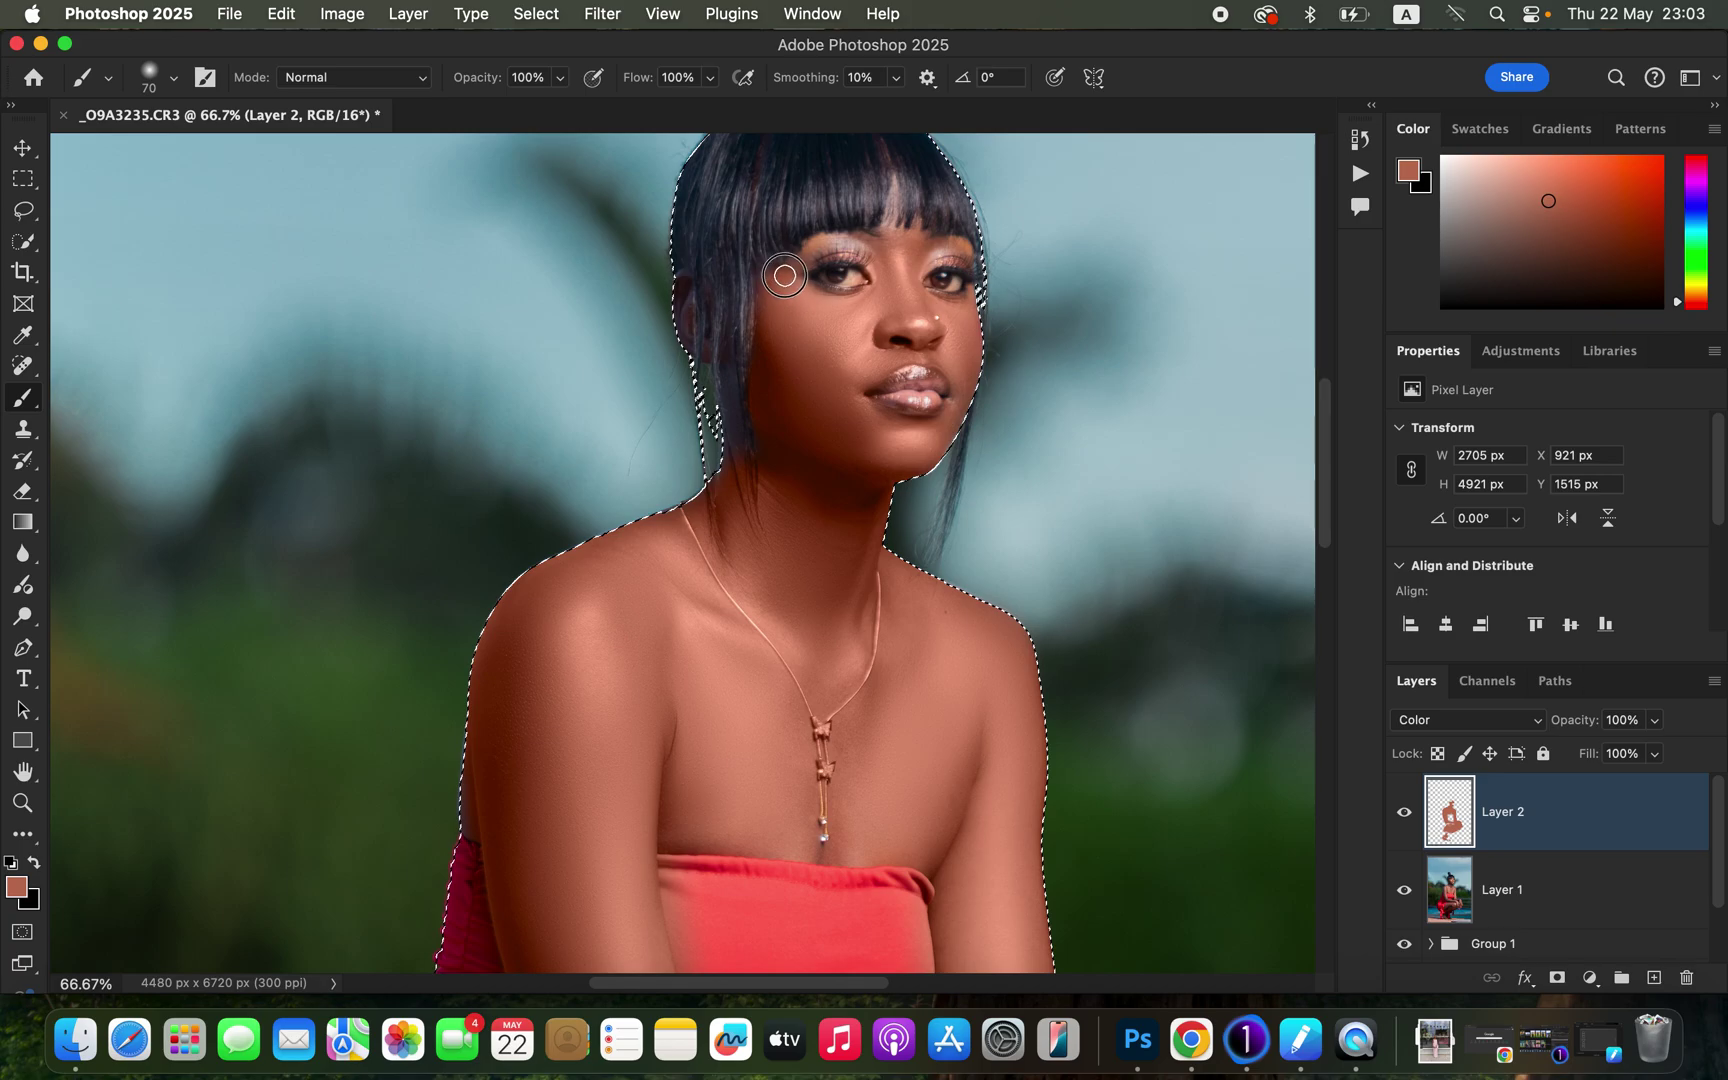
{"action": "key", "text": "bracketleft"}
{"action": "key", "text": "bracketleft"}
{"action": "key", "text": "bracketleft"}
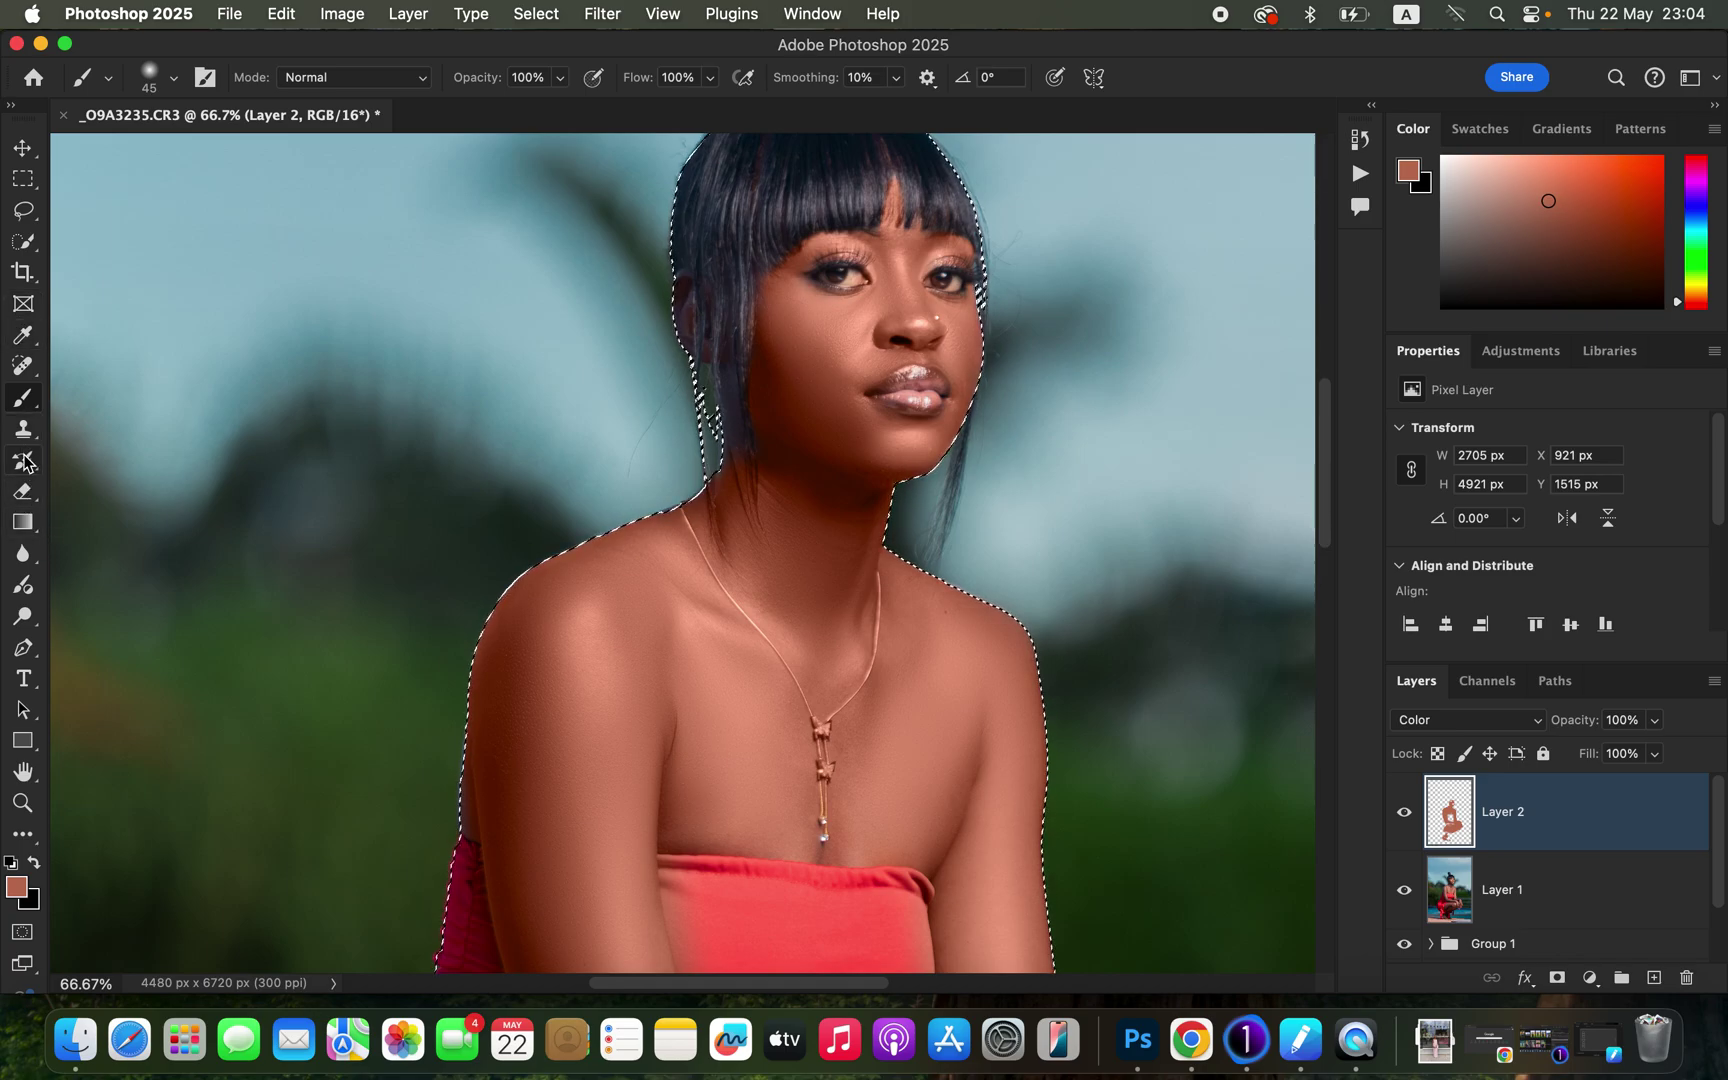
{"action": "left_click", "coordinate": [23, 491]}
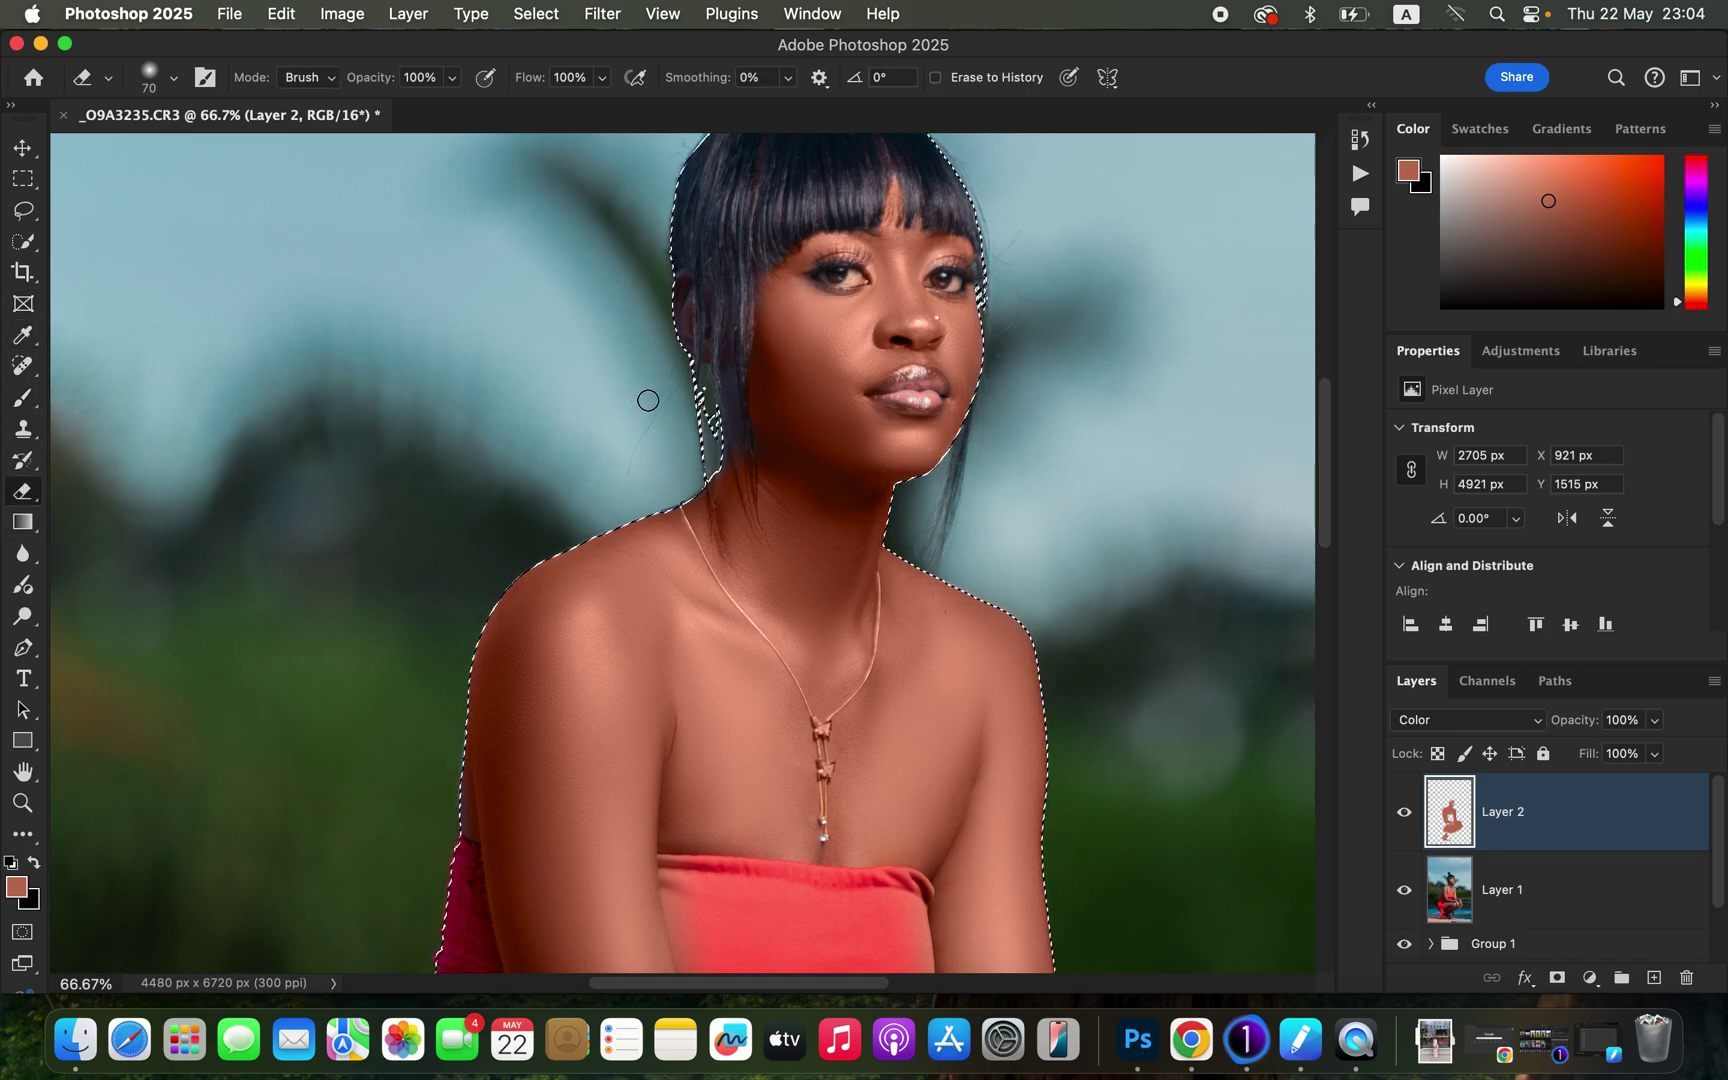
Erase the skin tint from the dress edge and a fingernail, restoring its pink.
{"action": "left_click", "coordinate": [743, 325]}
{"action": "scroll", "coordinate": [910, 698], "scroll_direction": "down", "scroll_amount": 6}
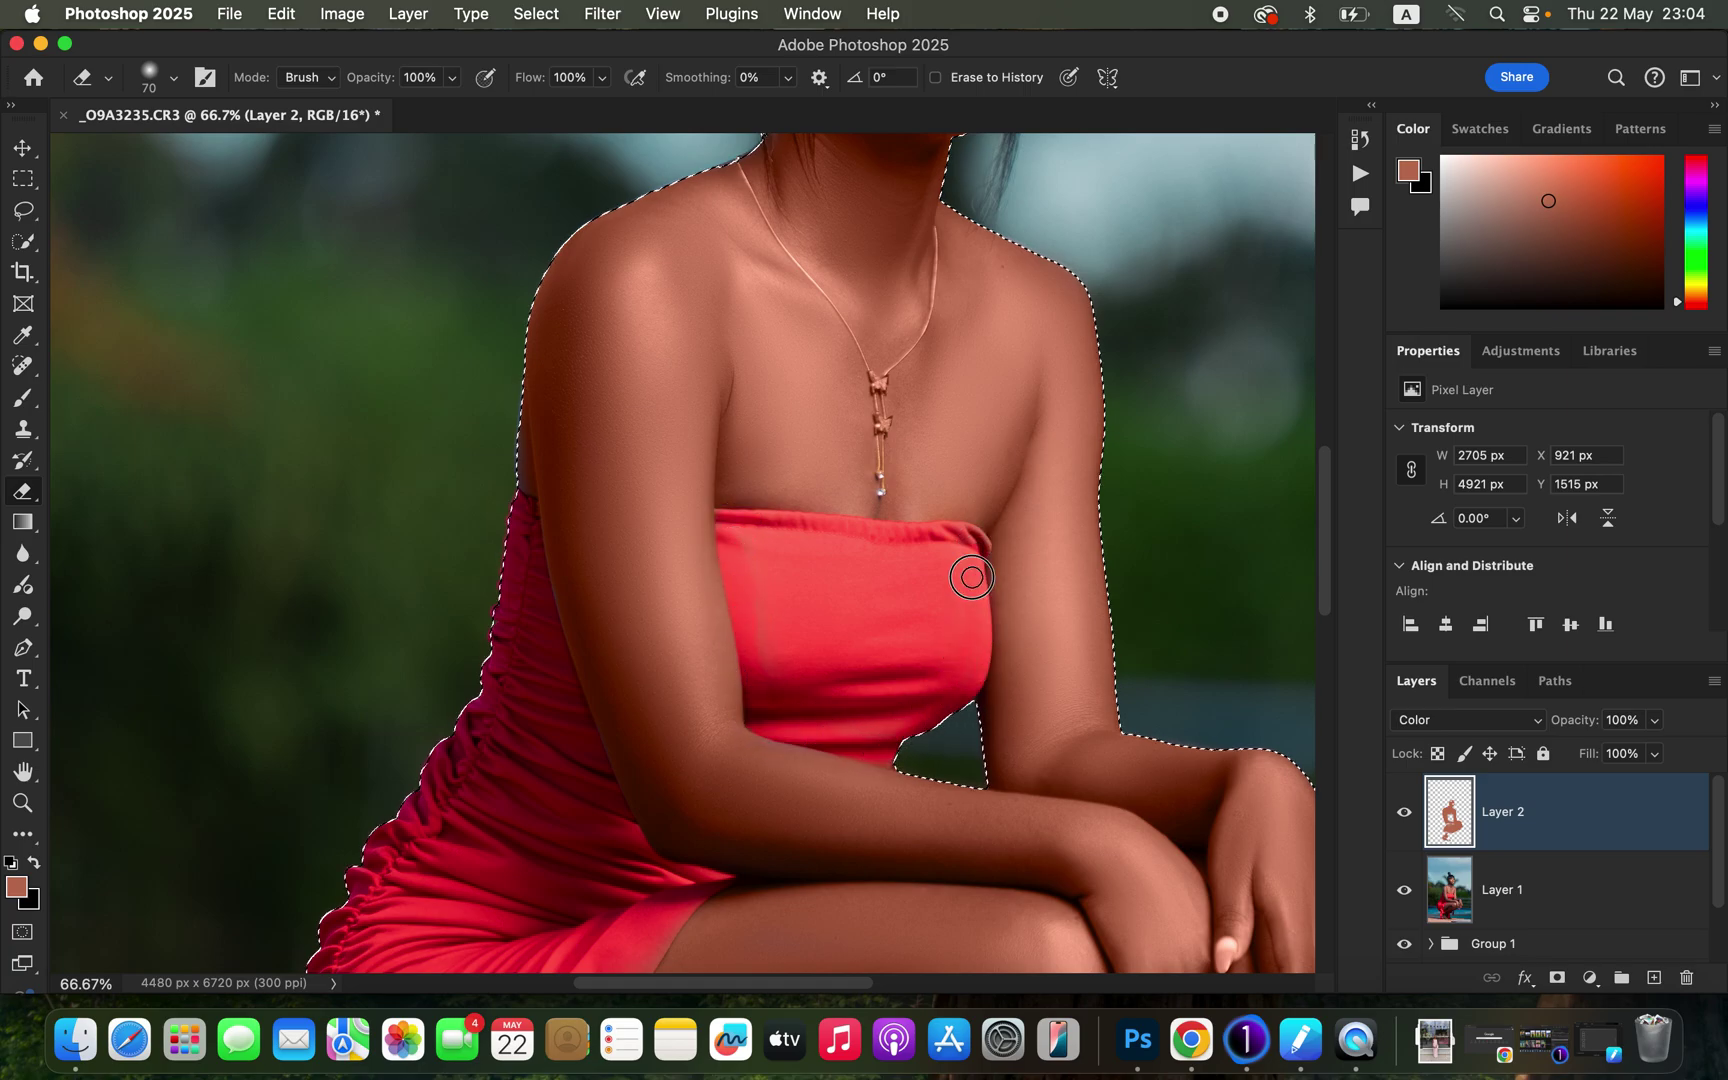
{"action": "left_click_drag", "start_coordinate": [969, 537], "coordinate": [941, 520]}
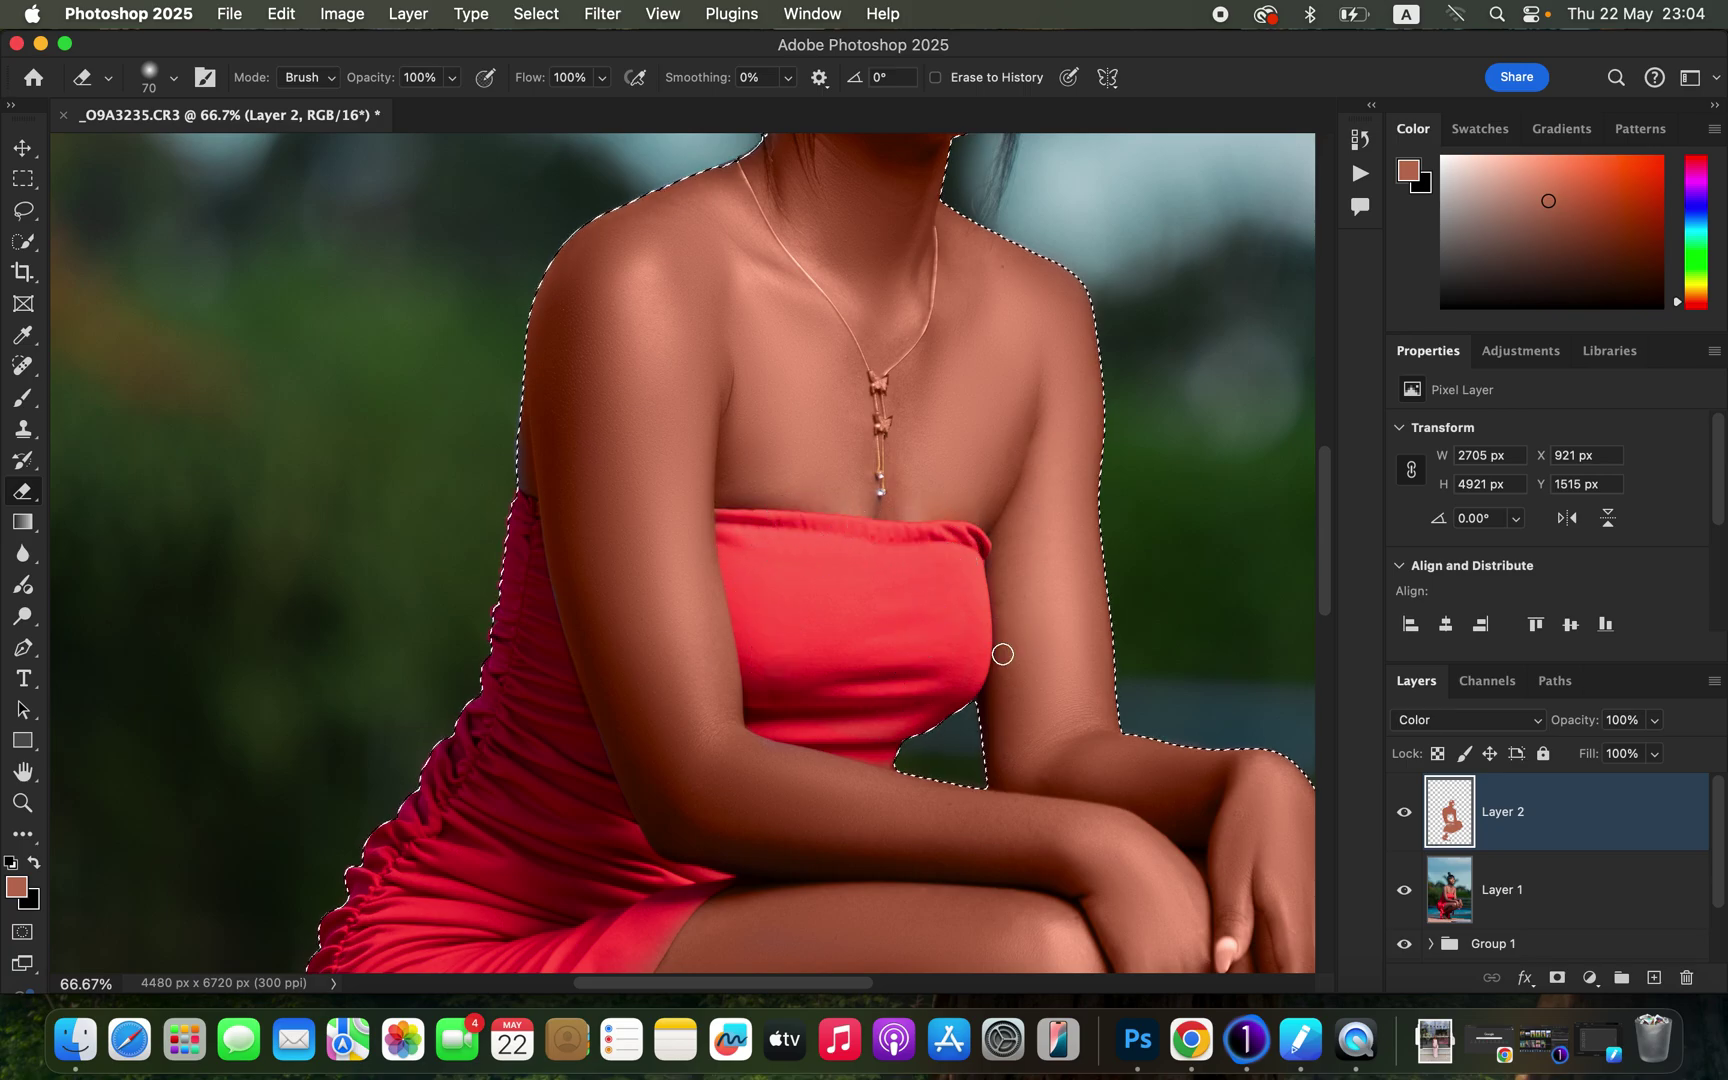
{"action": "left_click_drag", "start_coordinate": [968, 652], "coordinate": [993, 225]}
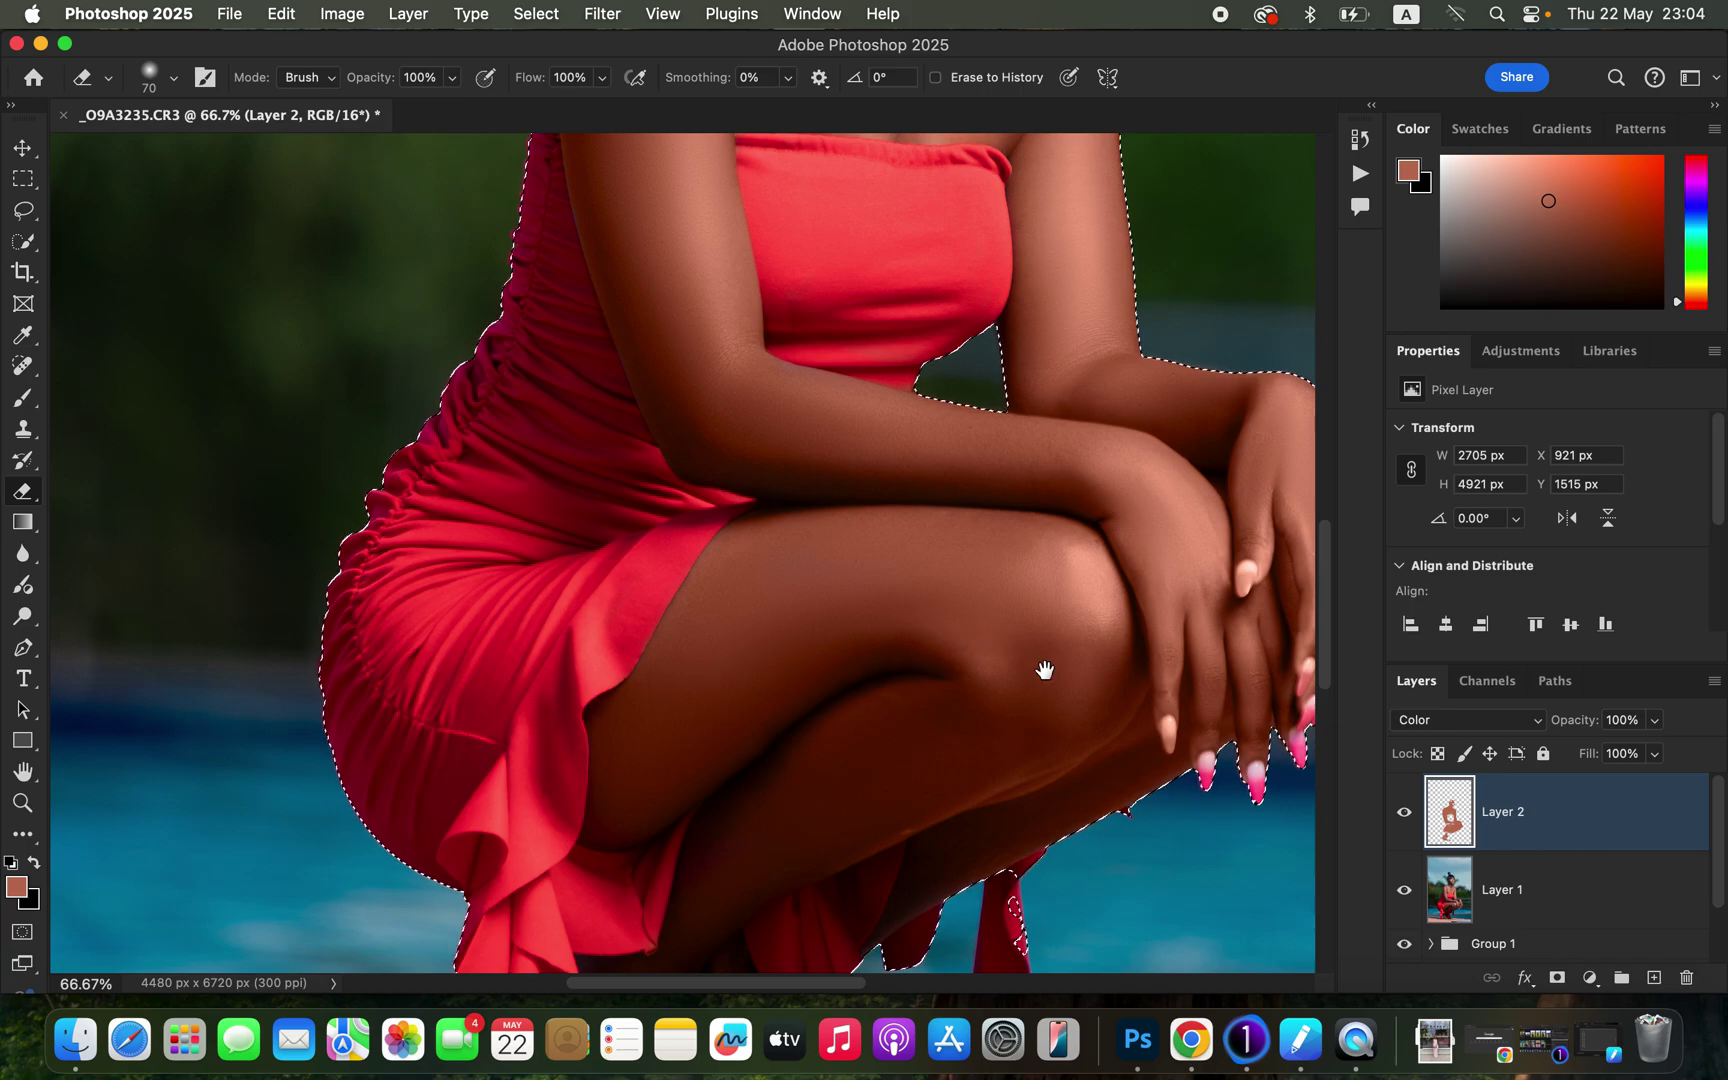
{"action": "left_click_drag", "start_coordinate": [1041, 667], "coordinate": [895, 366]}
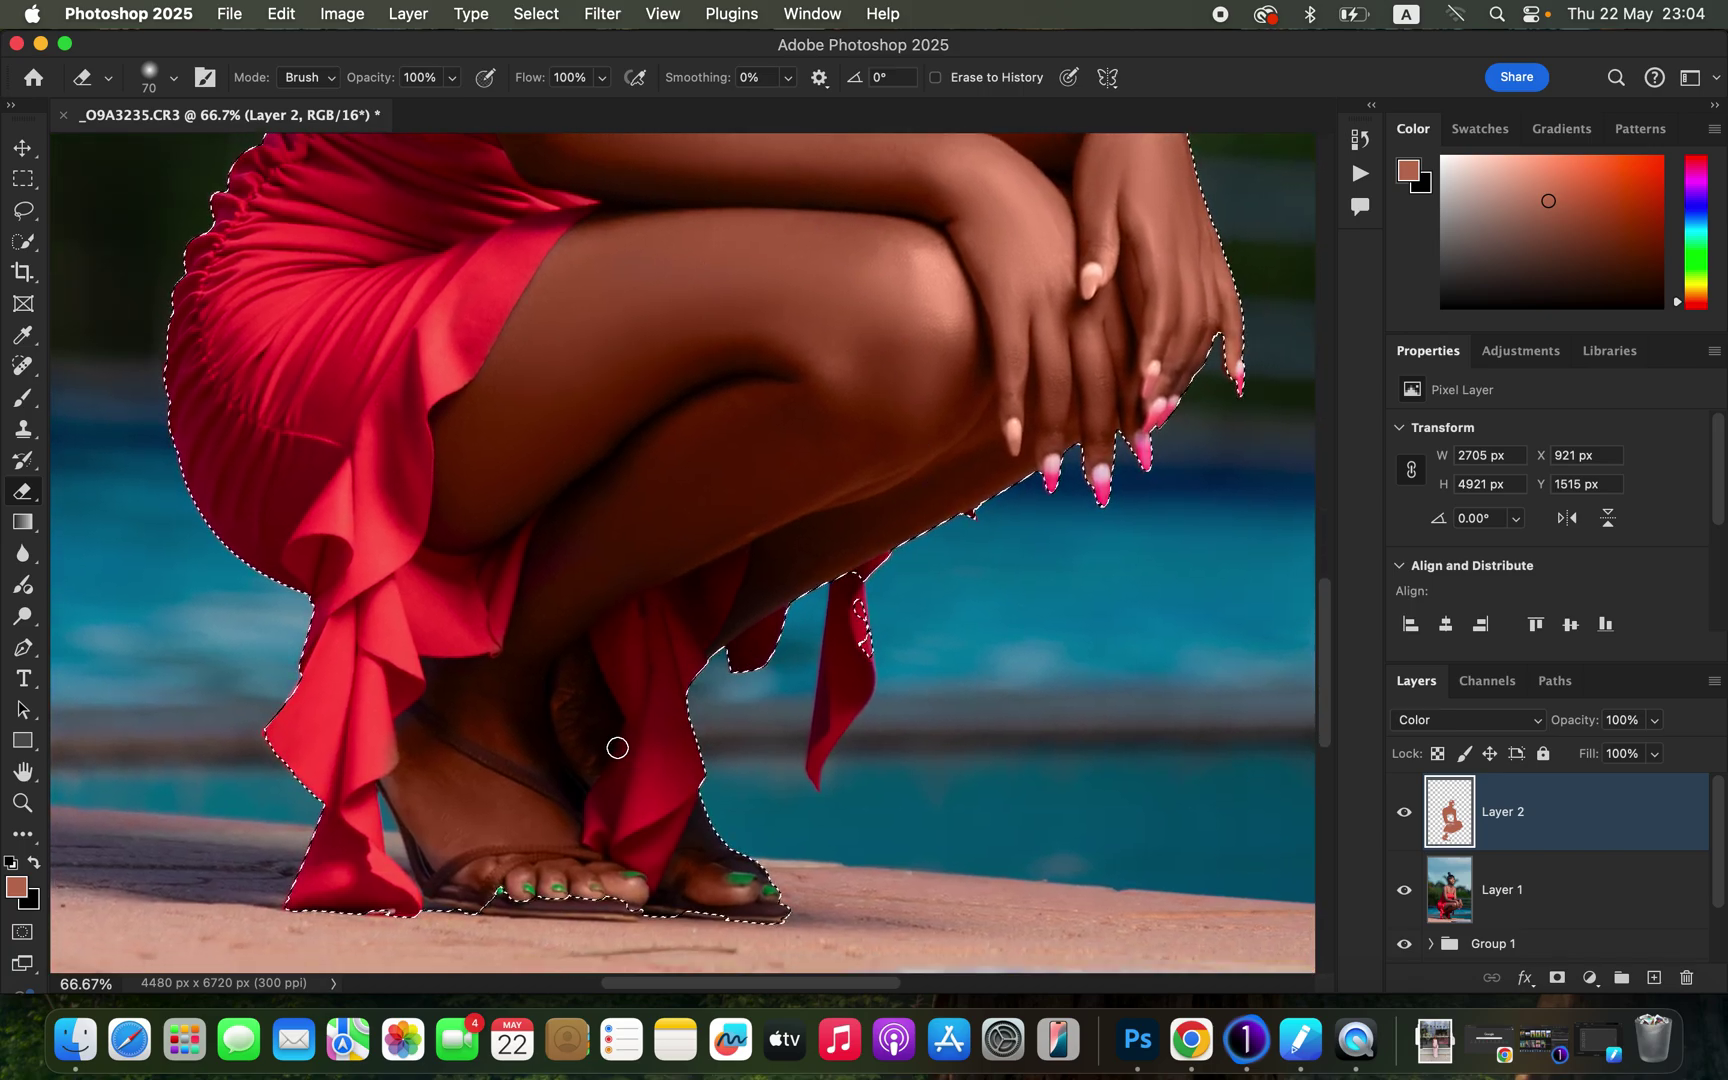
{"action": "left_click_drag", "start_coordinate": [1016, 432], "coordinate": [1015, 445]}
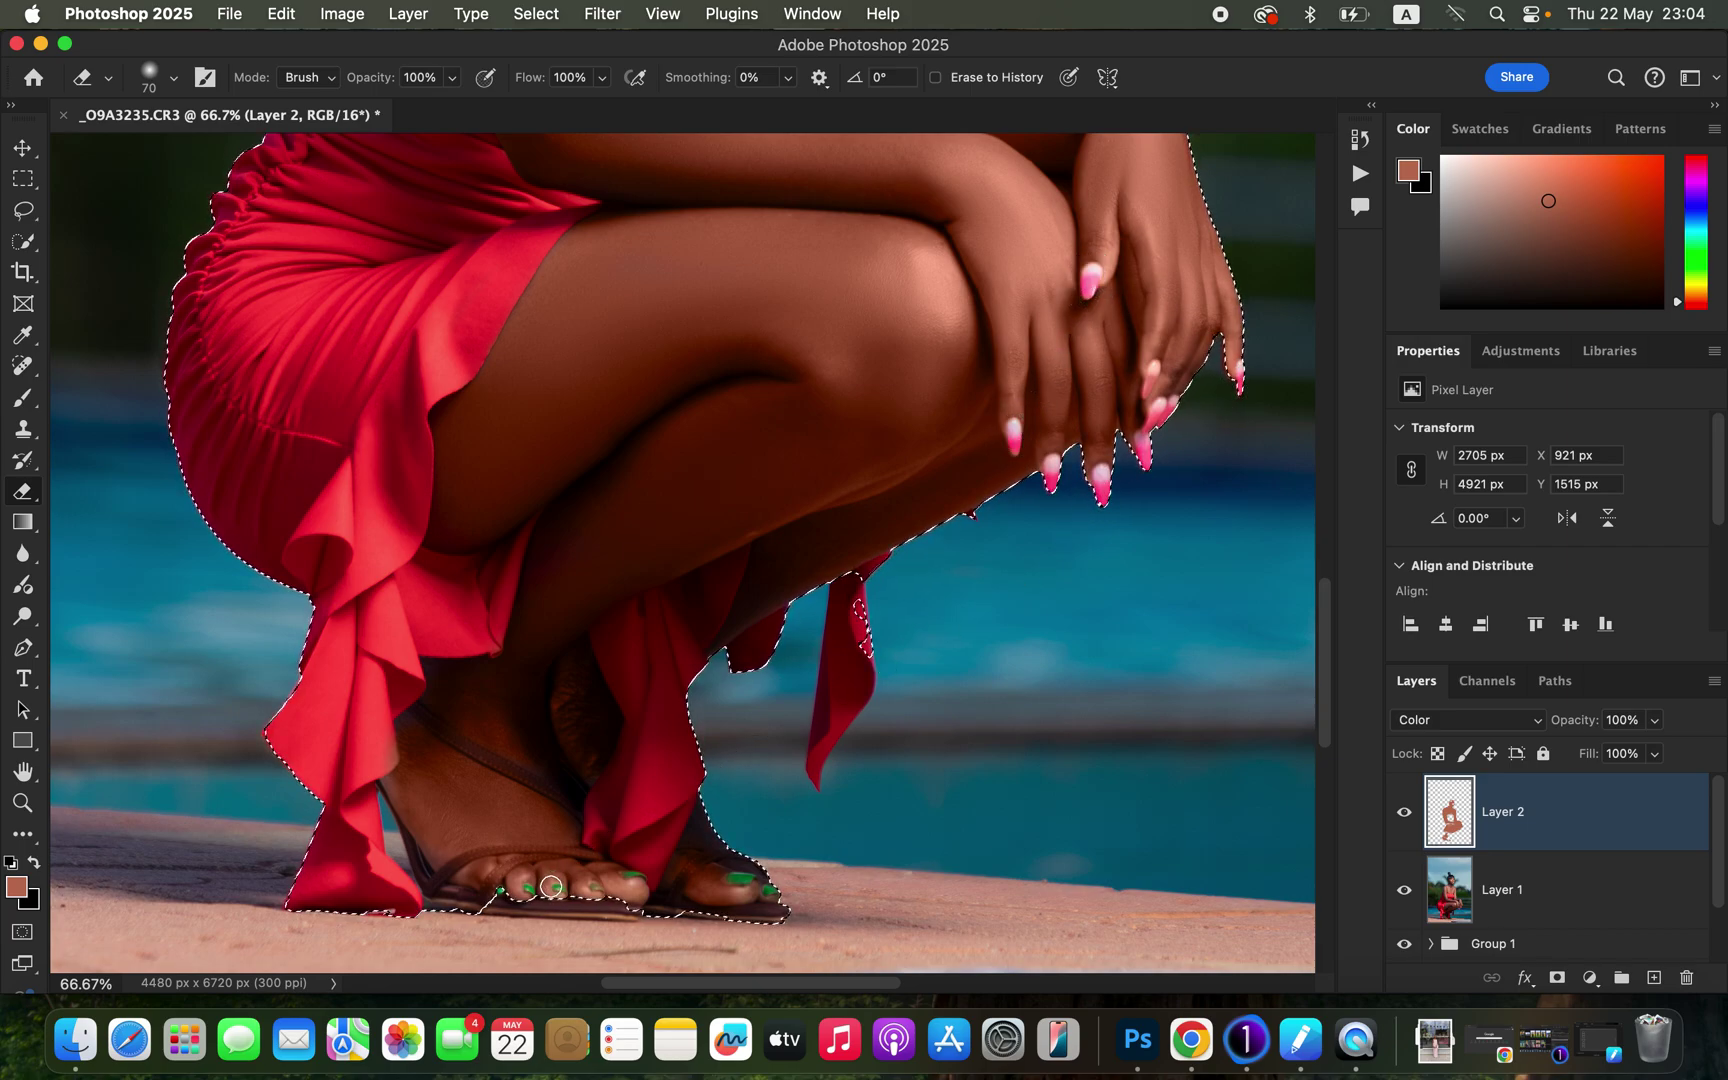
{"action": "key", "text": "bracketleft"}
{"action": "key", "text": "bracketleft"}
{"action": "key", "text": "bracketleft"}
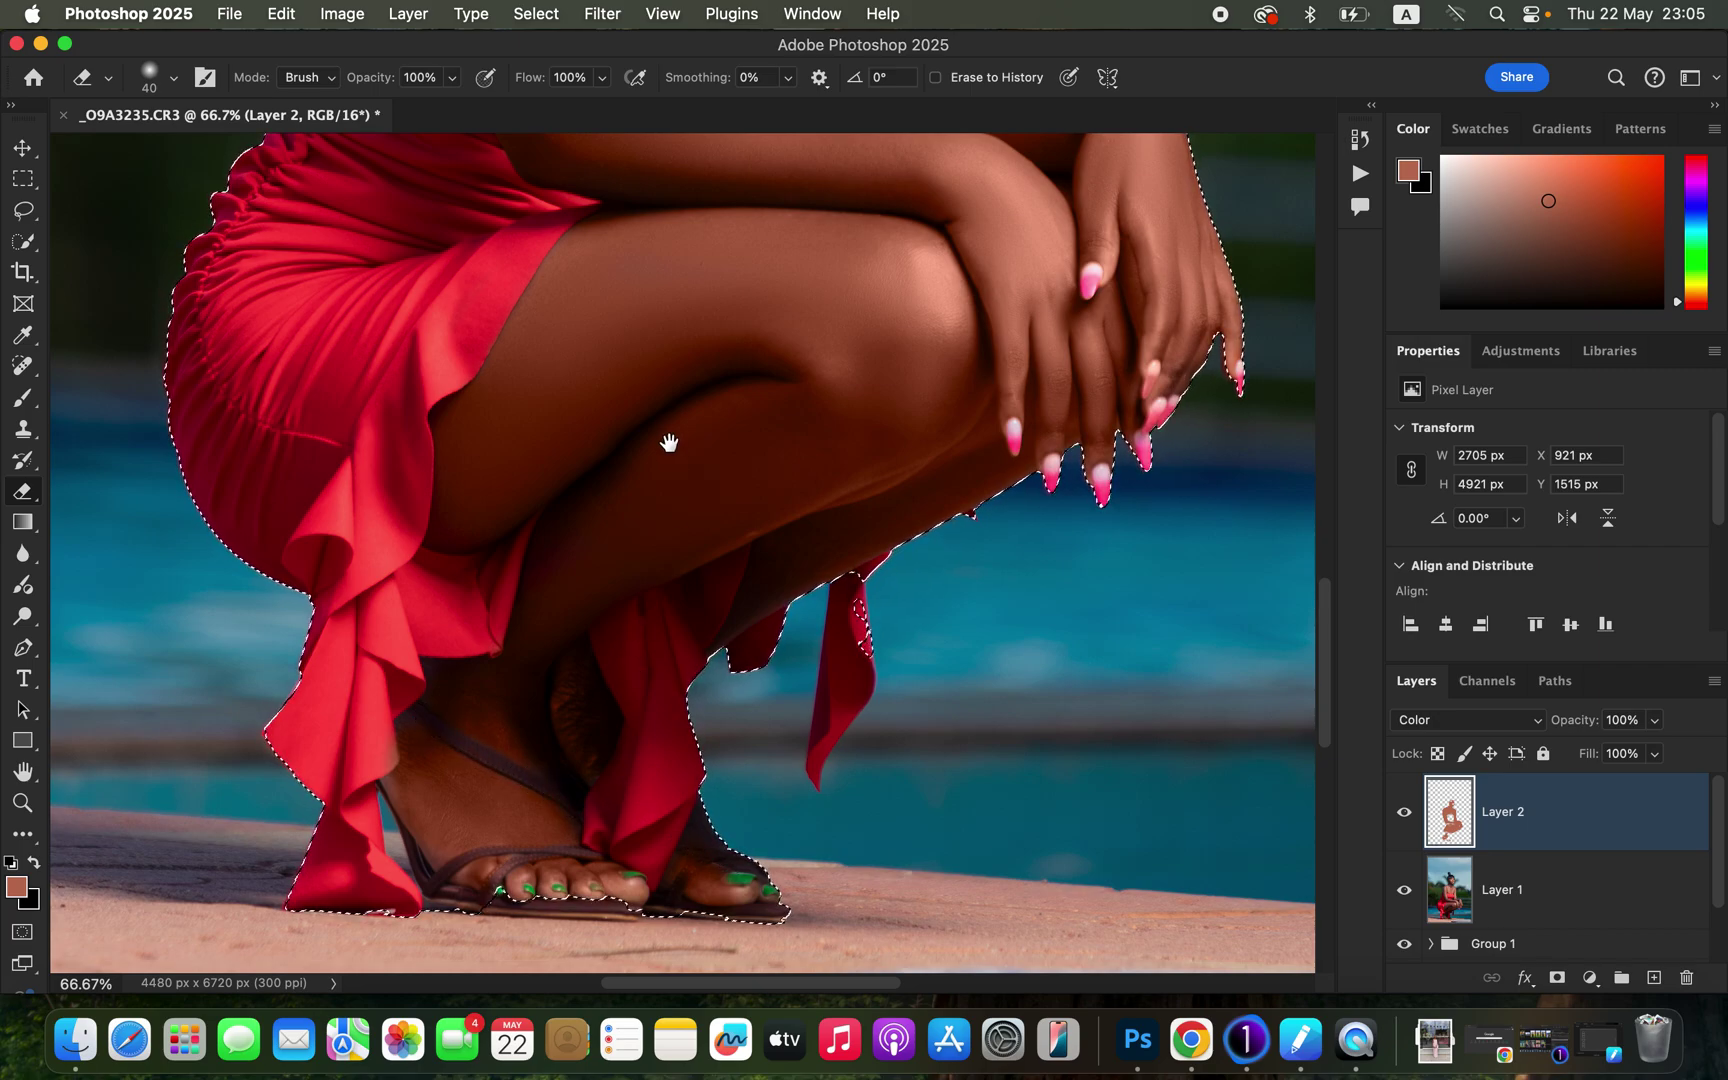
Brush the skin tone over her ear beside the hair edge.
{"action": "left_click_drag", "start_coordinate": [680, 416], "coordinate": [864, 712]}
{"action": "scroll", "coordinate": [801, 572], "scroll_direction": "up", "scroll_amount": 5}
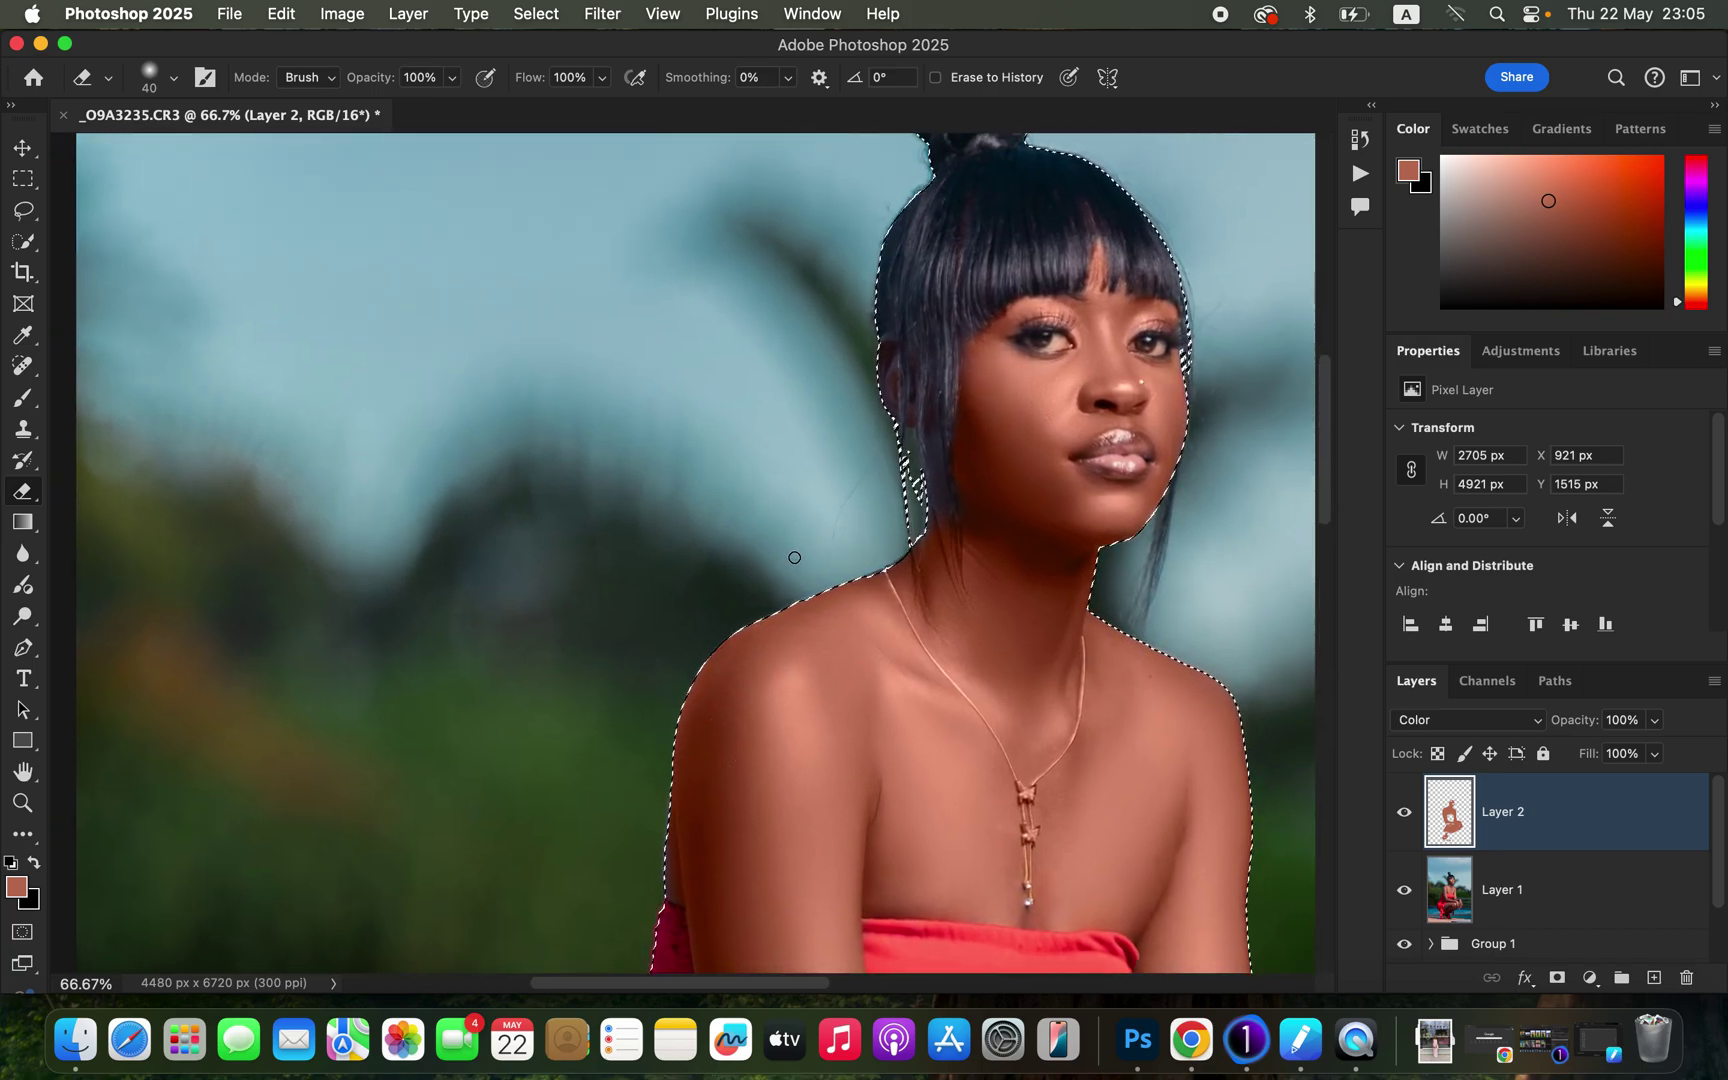
{"action": "key", "text": "b"}
{"action": "mouse_move", "coordinate": [891, 349]}
{"action": "left_mouse_down"}
{"action": "mouse_move", "coordinate": [894, 412]}
{"action": "mouse_move", "coordinate": [912, 410]}
{"action": "mouse_move", "coordinate": [891, 343]}
{"action": "left_mouse_up"}
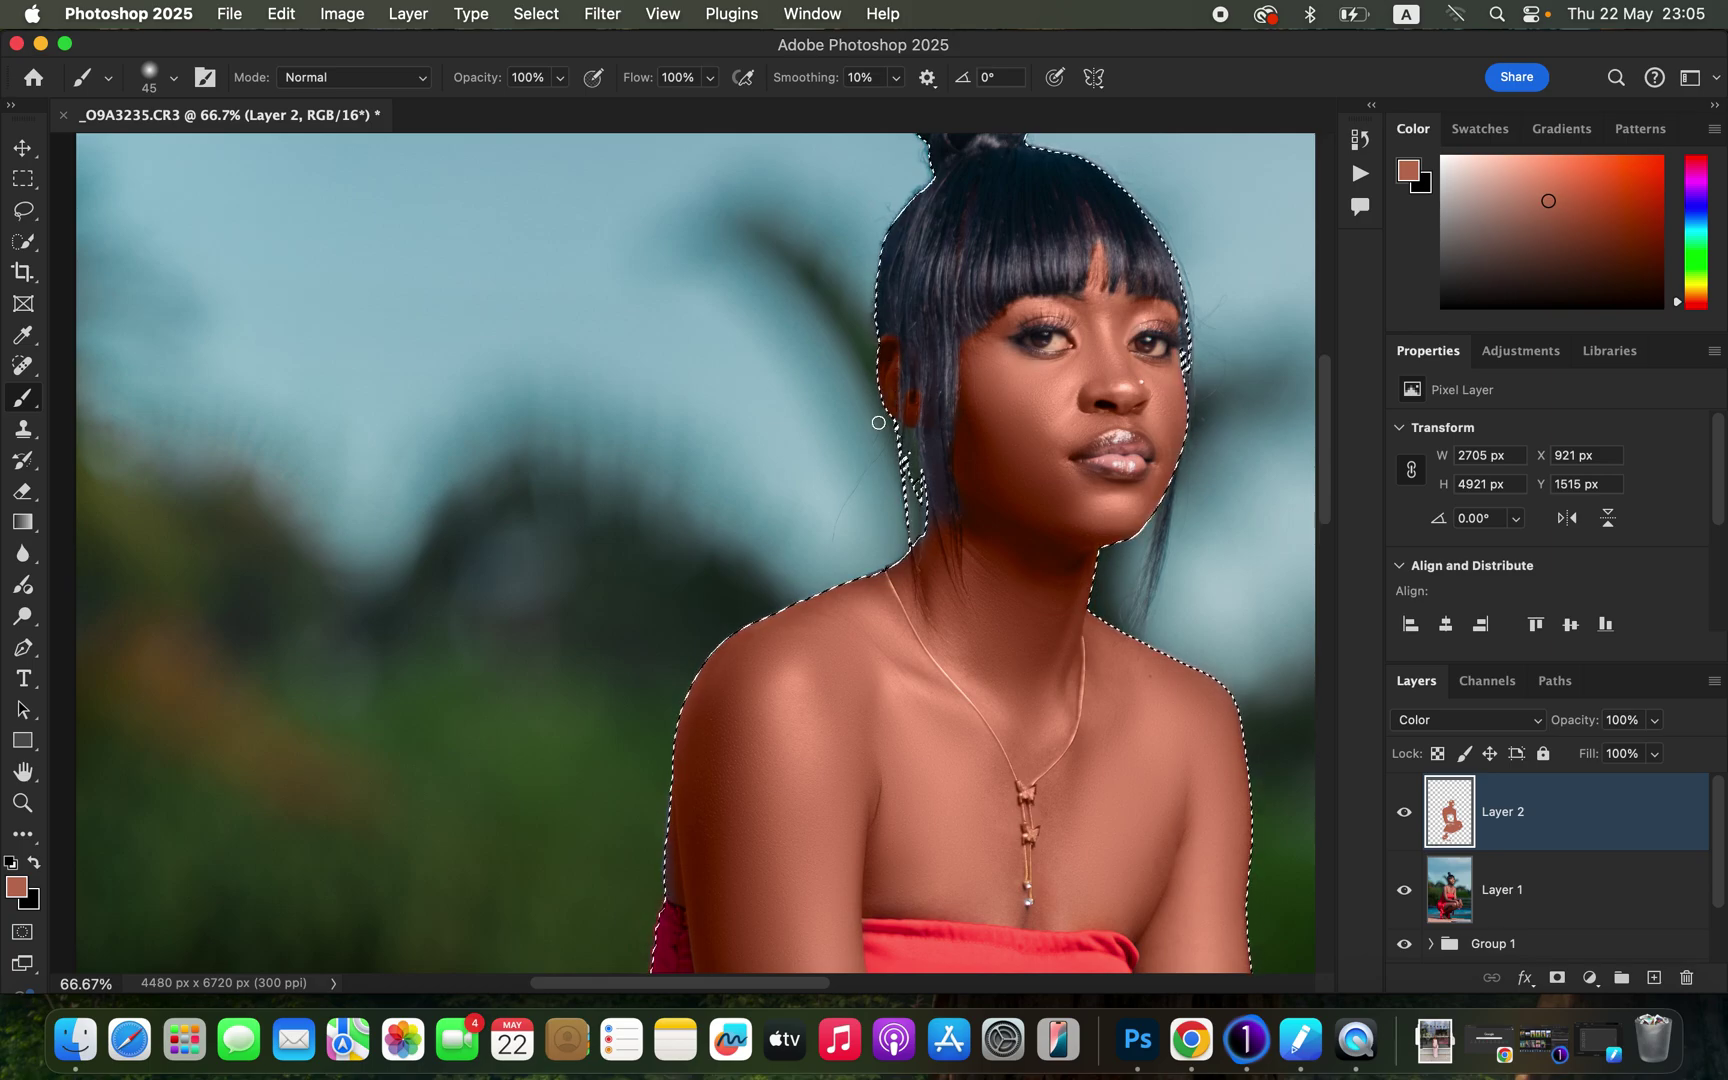
Fit the whole photo in view and drop the selection around the woman.
{"action": "key", "text": "super+minus"}
{"action": "key", "text": "super+minus"}
{"action": "key", "text": "super+minus"}
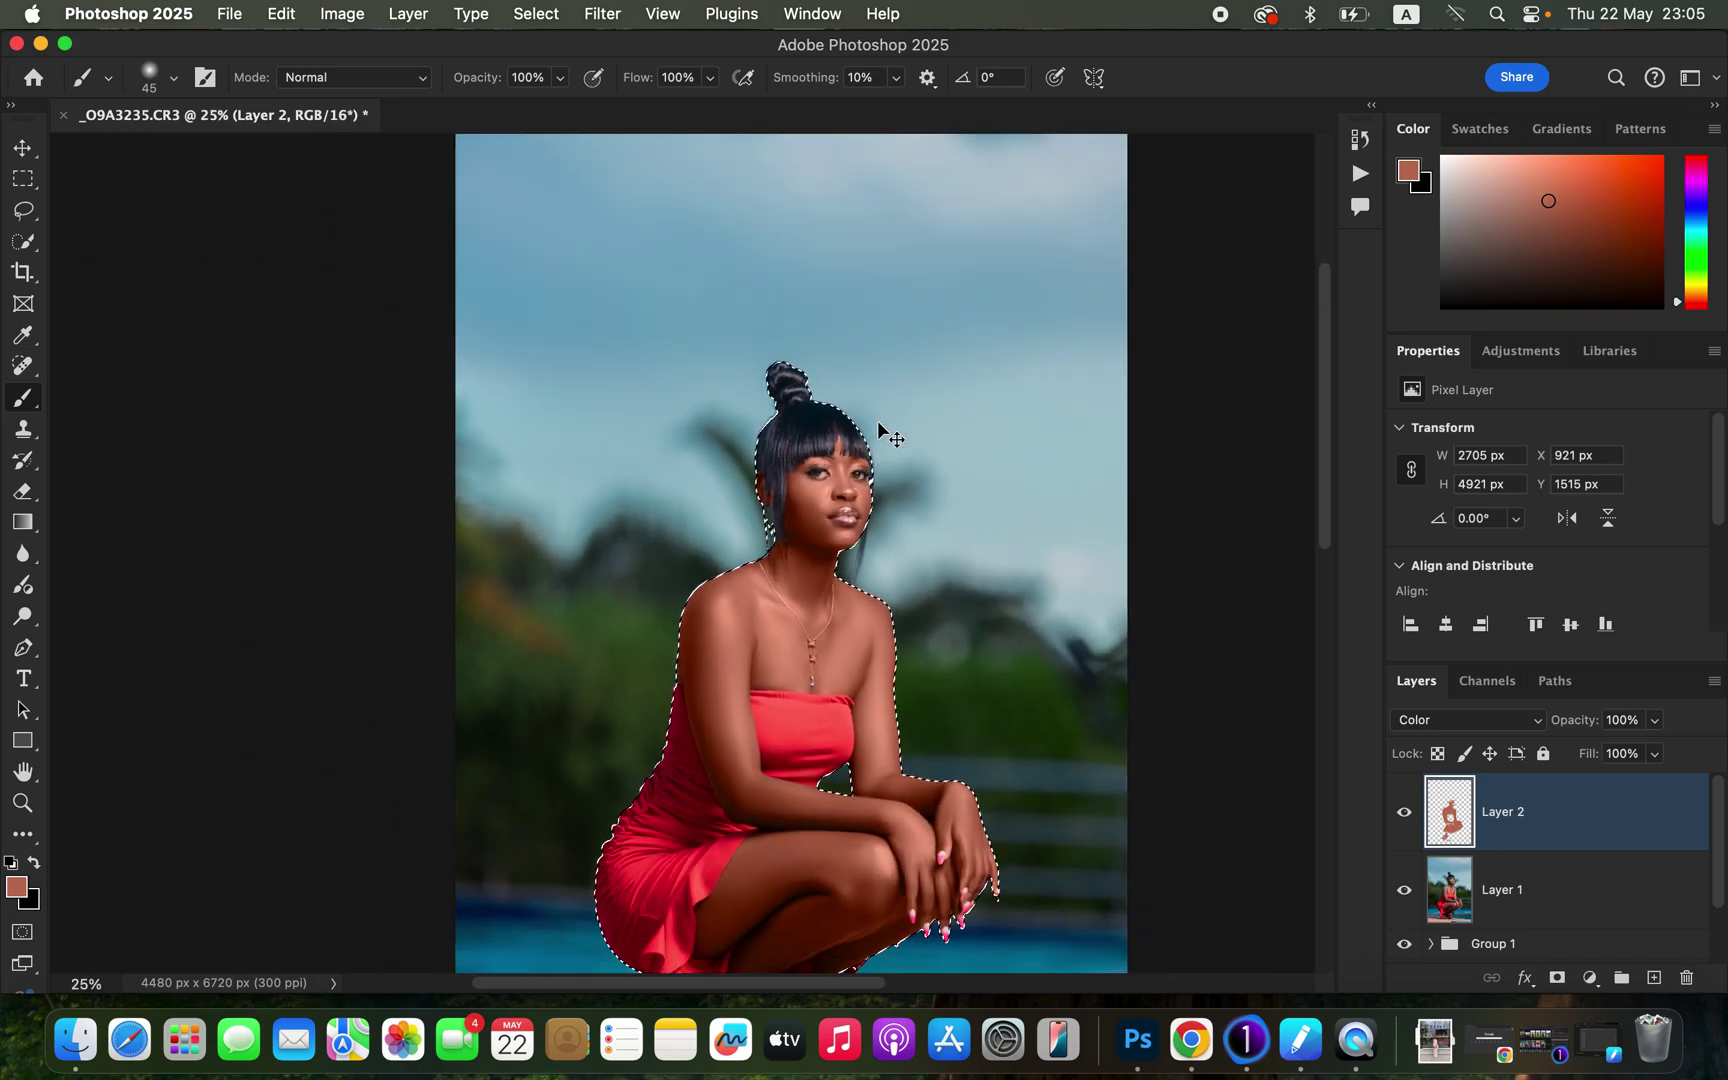
{"action": "key", "text": "super+minus"}
{"action": "key", "text": "super+minus"}
{"action": "key", "text": "super+plus"}
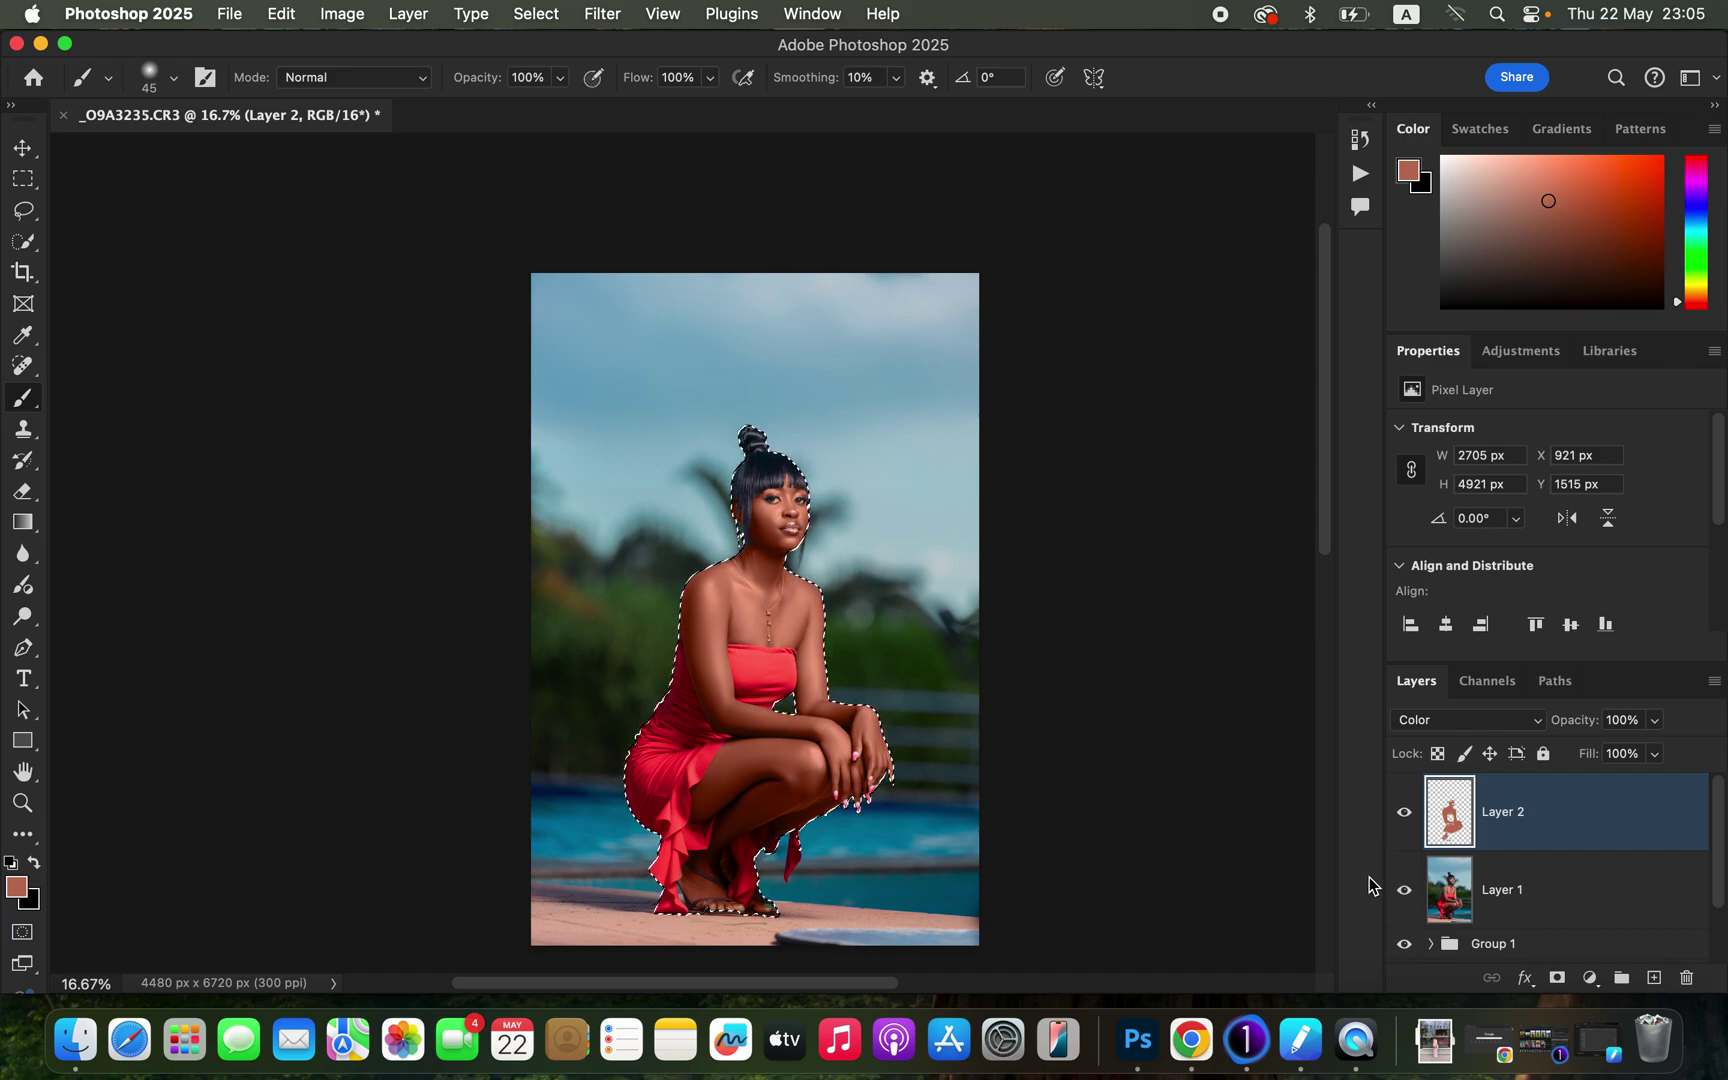
{"action": "key", "text": "super+d"}
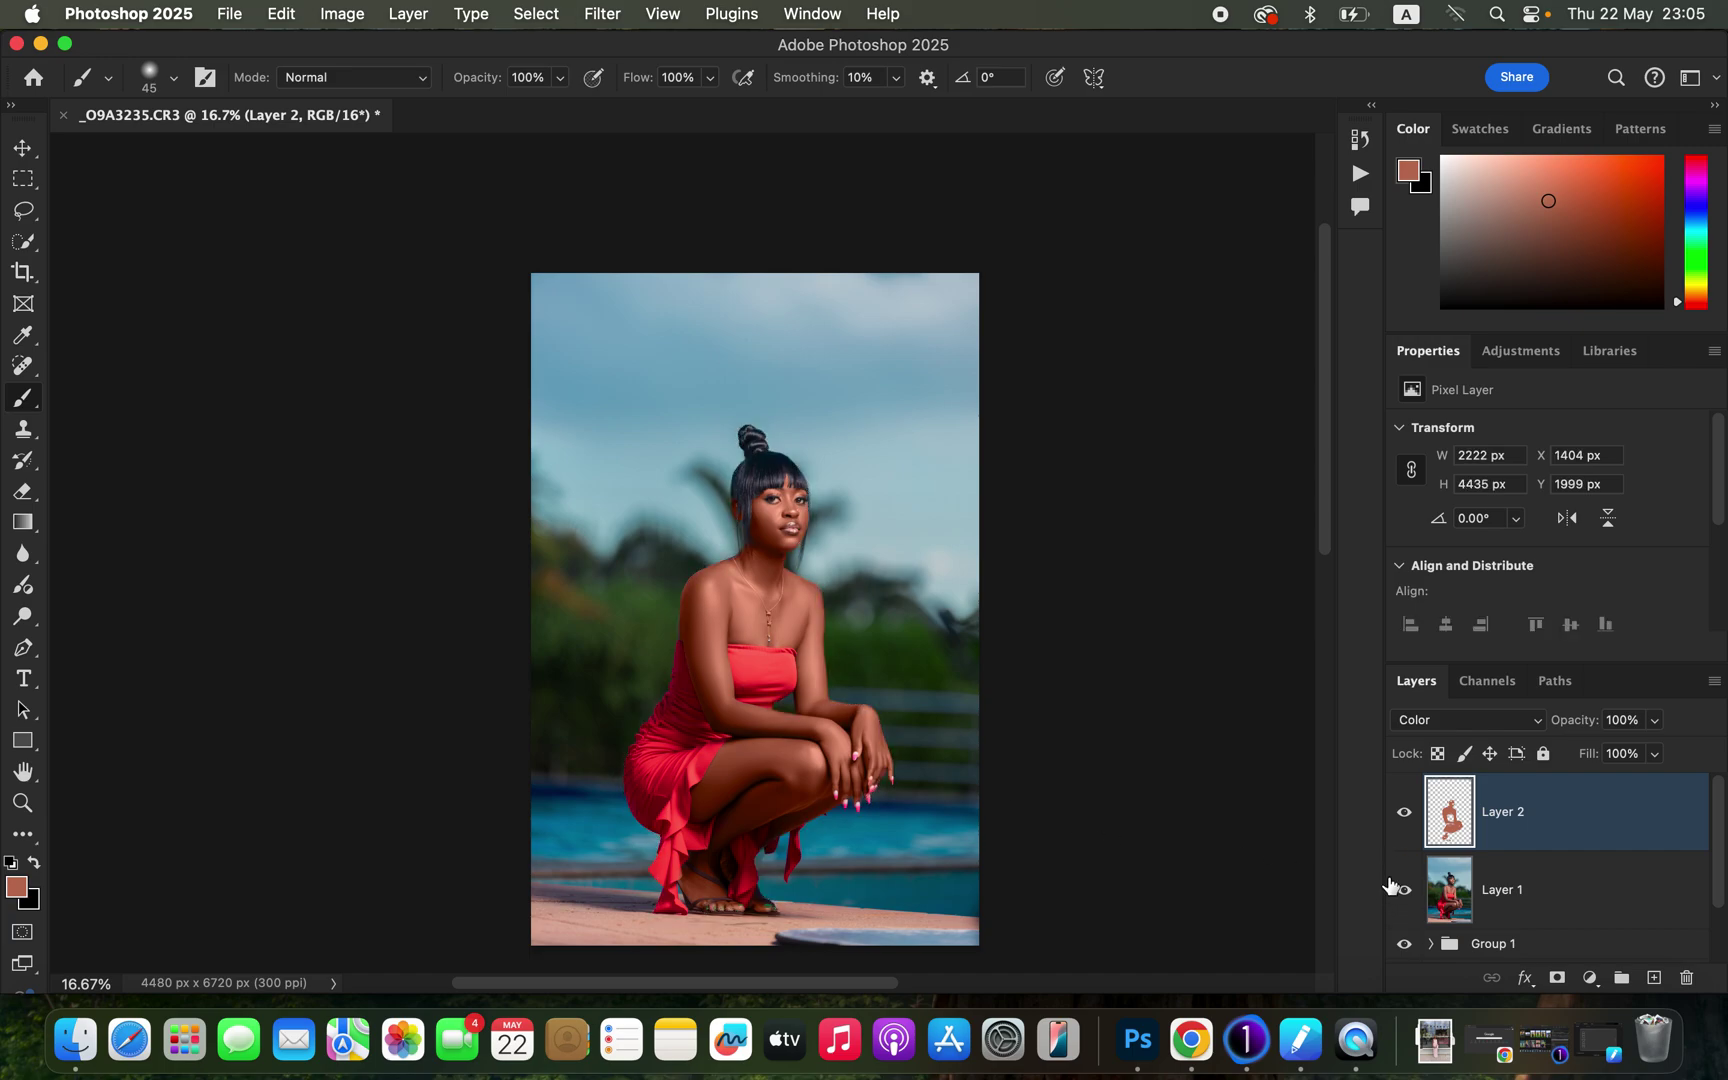
Lower Layer 2's opacity to about 77%.
{"action": "left_click", "coordinate": [1655, 721]}
{"action": "left_click_drag", "start_coordinate": [1652, 750], "coordinate": [1628, 758]}
{"action": "left_click", "coordinate": [1630, 750]}
{"action": "left_click_drag", "start_coordinate": [1628, 750], "coordinate": [1629, 750]}
{"action": "left_click", "coordinate": [1590, 977]}
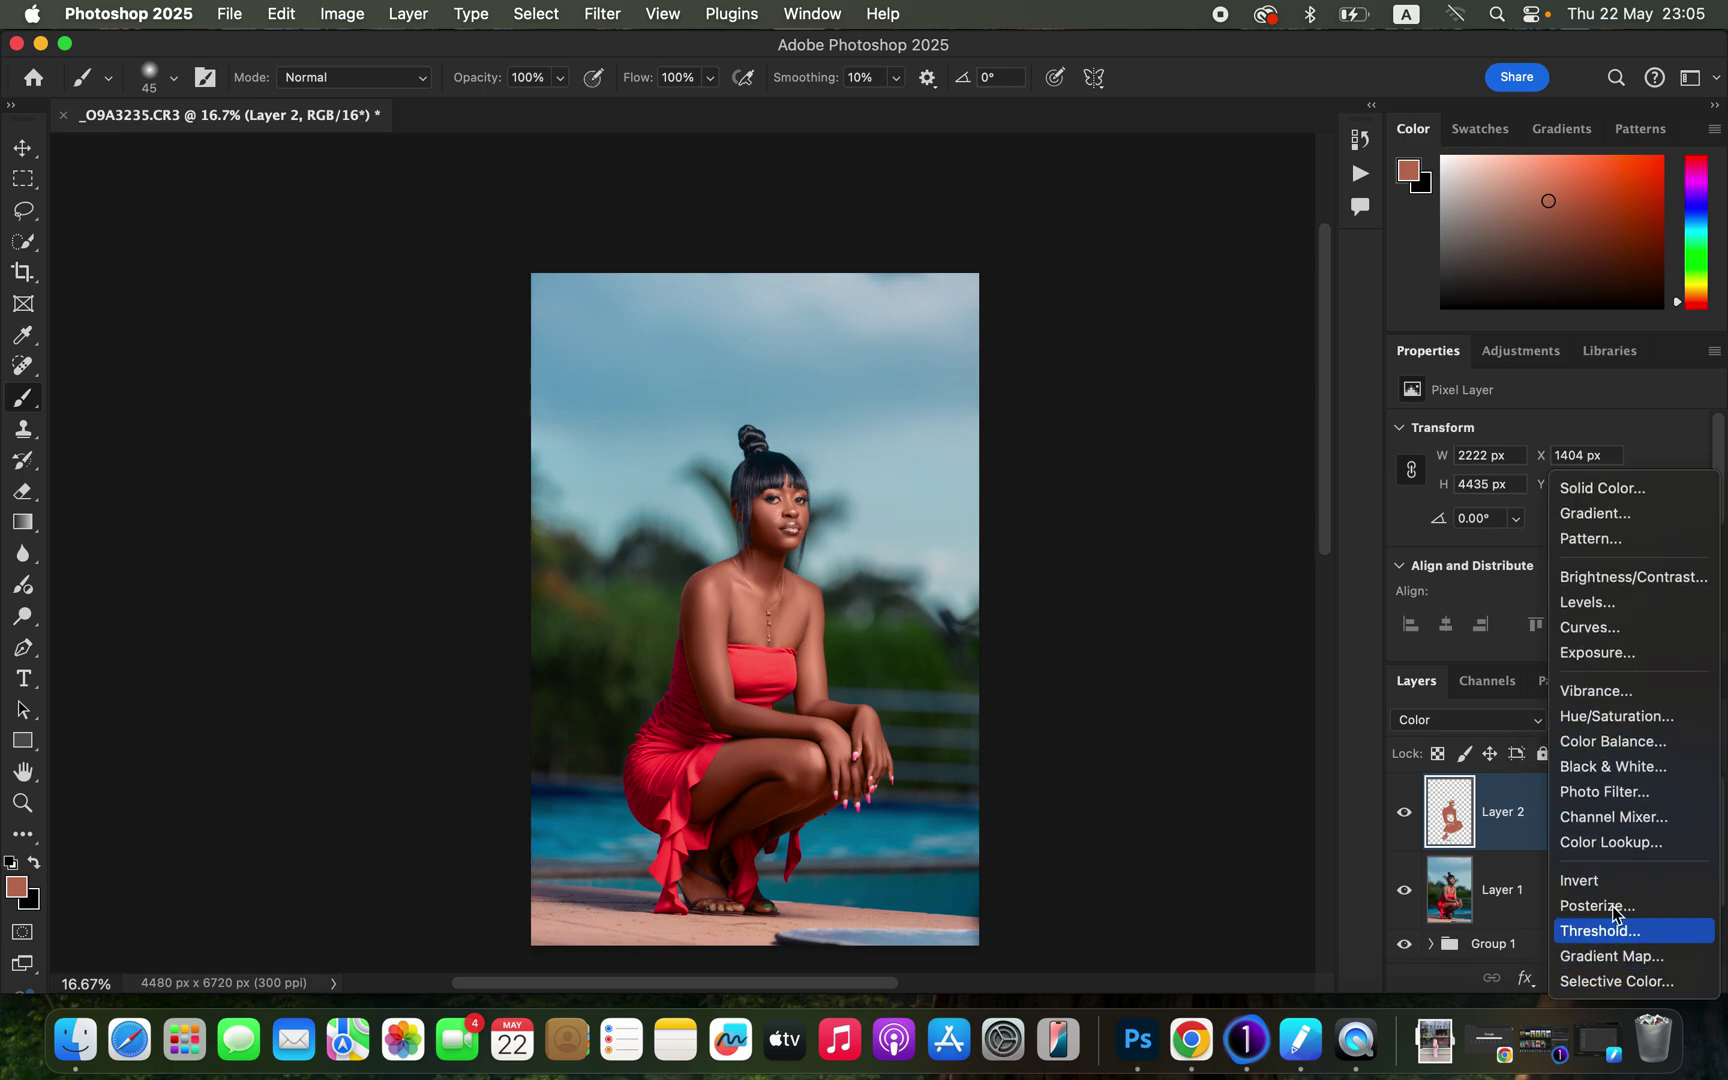
Add a Hue/Saturation adjustment layer that slightly darkens the Reds' lightness.
{"action": "left_click", "coordinate": [1622, 716]}
{"action": "left_click", "coordinate": [1537, 466]}
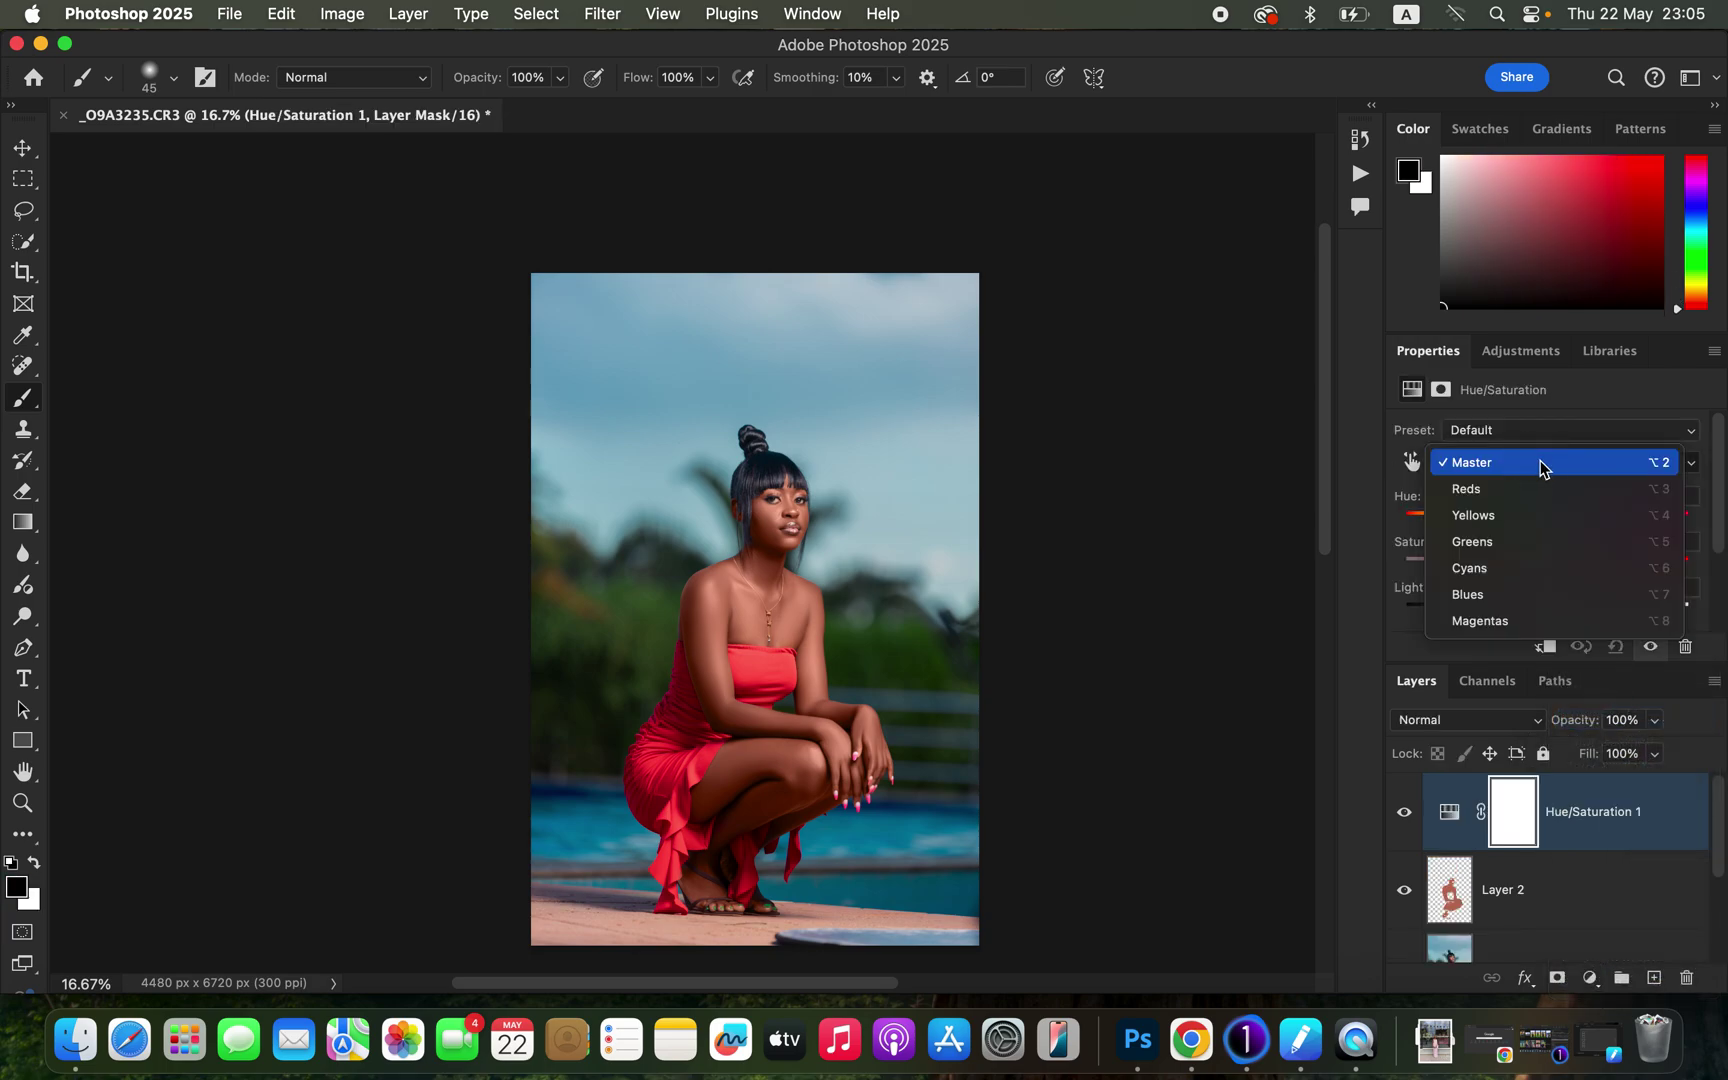
{"action": "left_click", "coordinate": [1539, 494]}
{"action": "left_click_drag", "start_coordinate": [1549, 620], "coordinate": [1544, 617]}
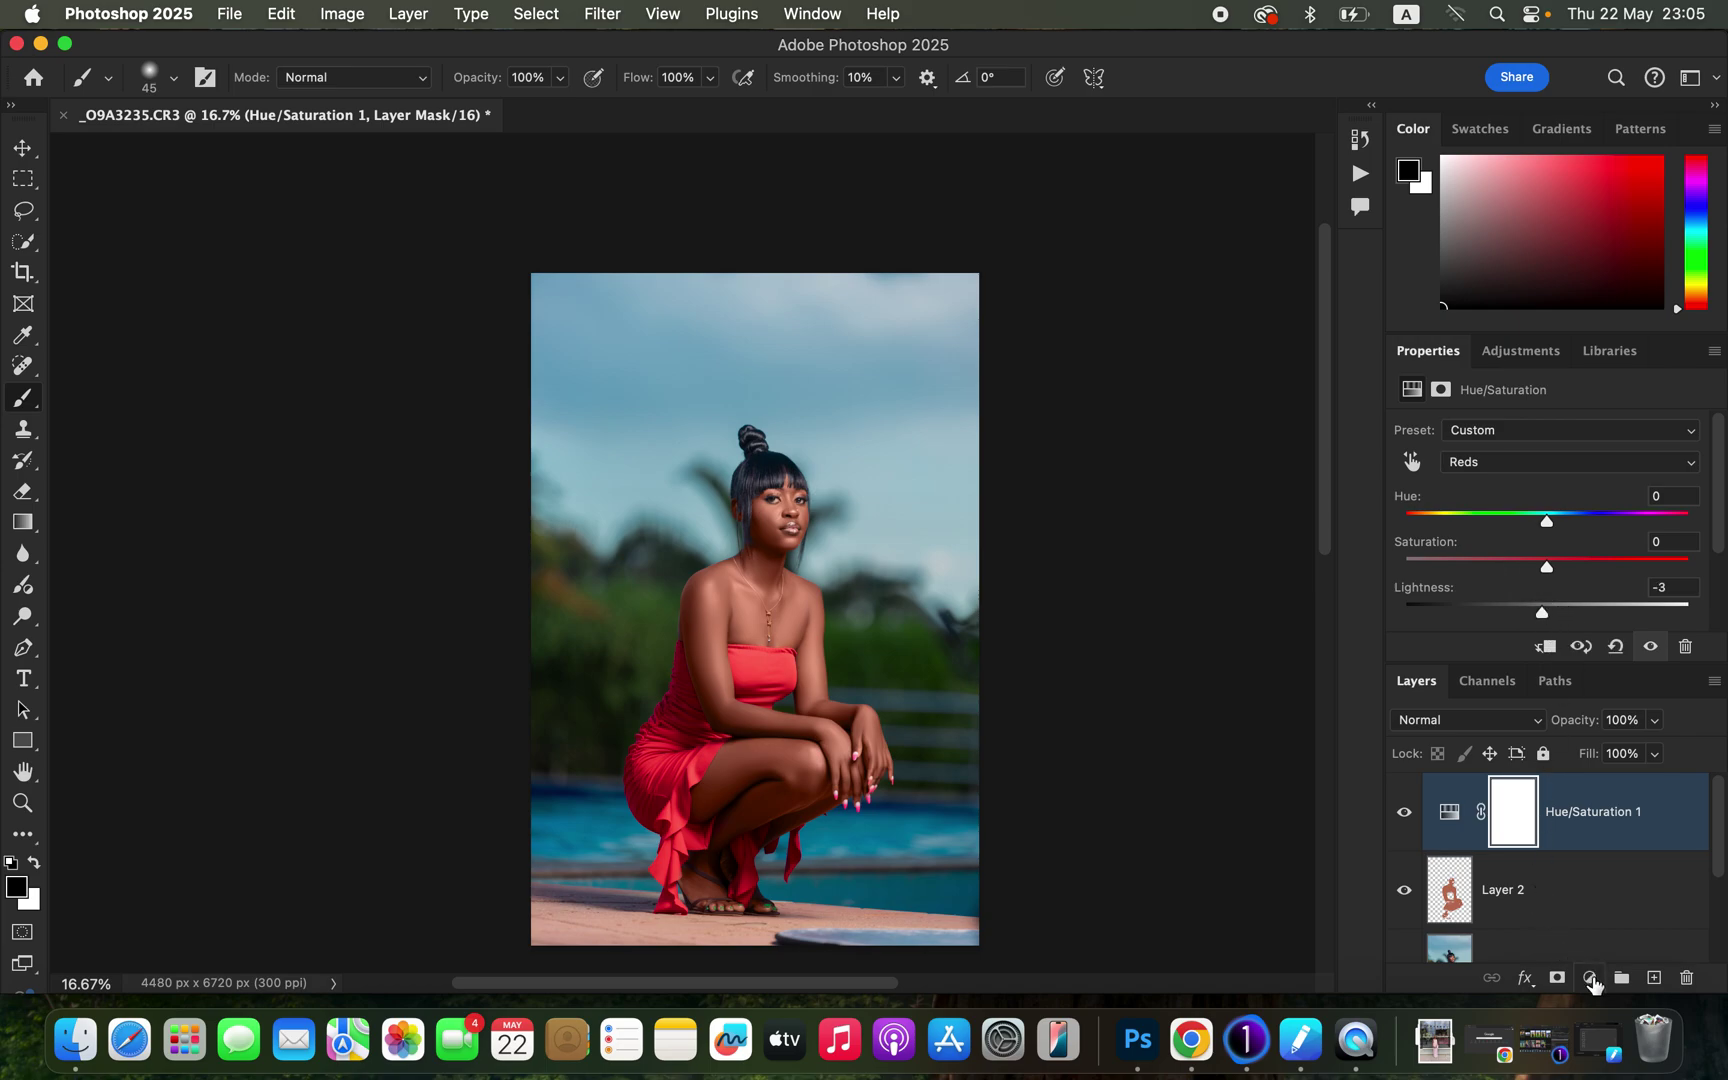
{"action": "left_click", "coordinate": [1590, 978]}
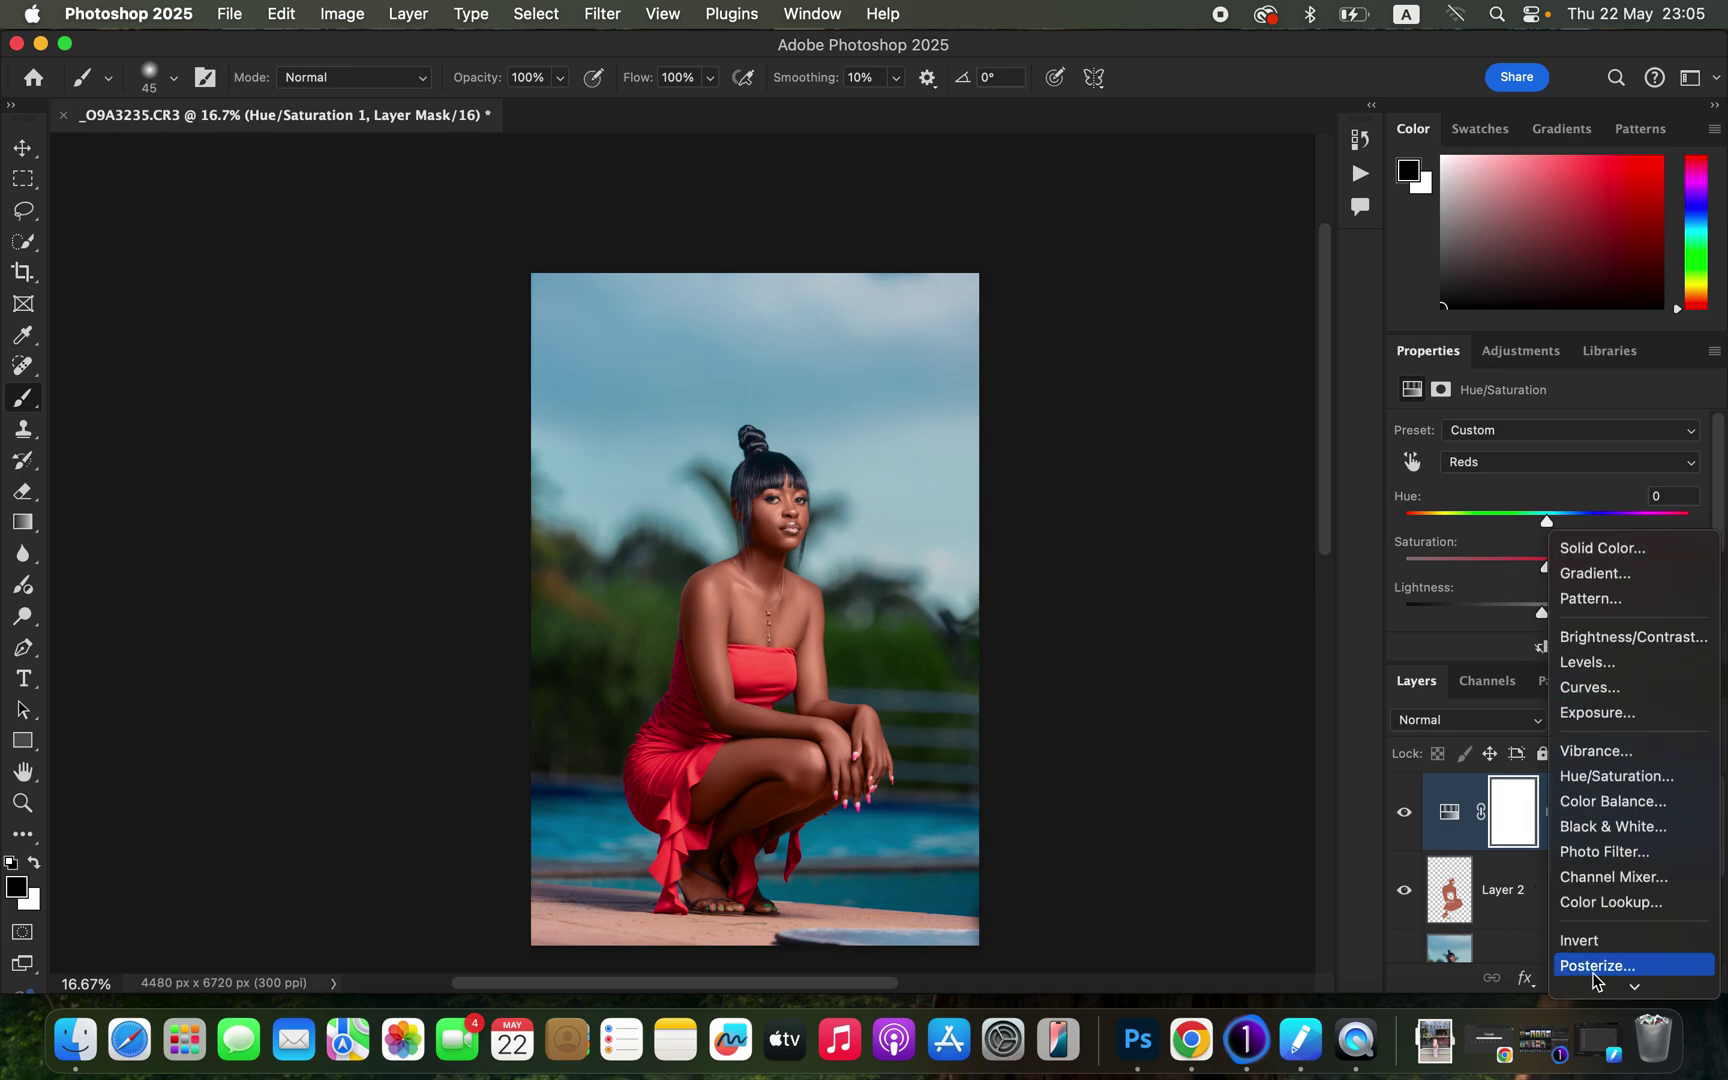
Add a Black & White 1 adjustment layer blended with Multiply at 3% opacity.
{"action": "left_click", "coordinate": [1605, 827]}
{"action": "left_click", "coordinate": [1531, 424]}
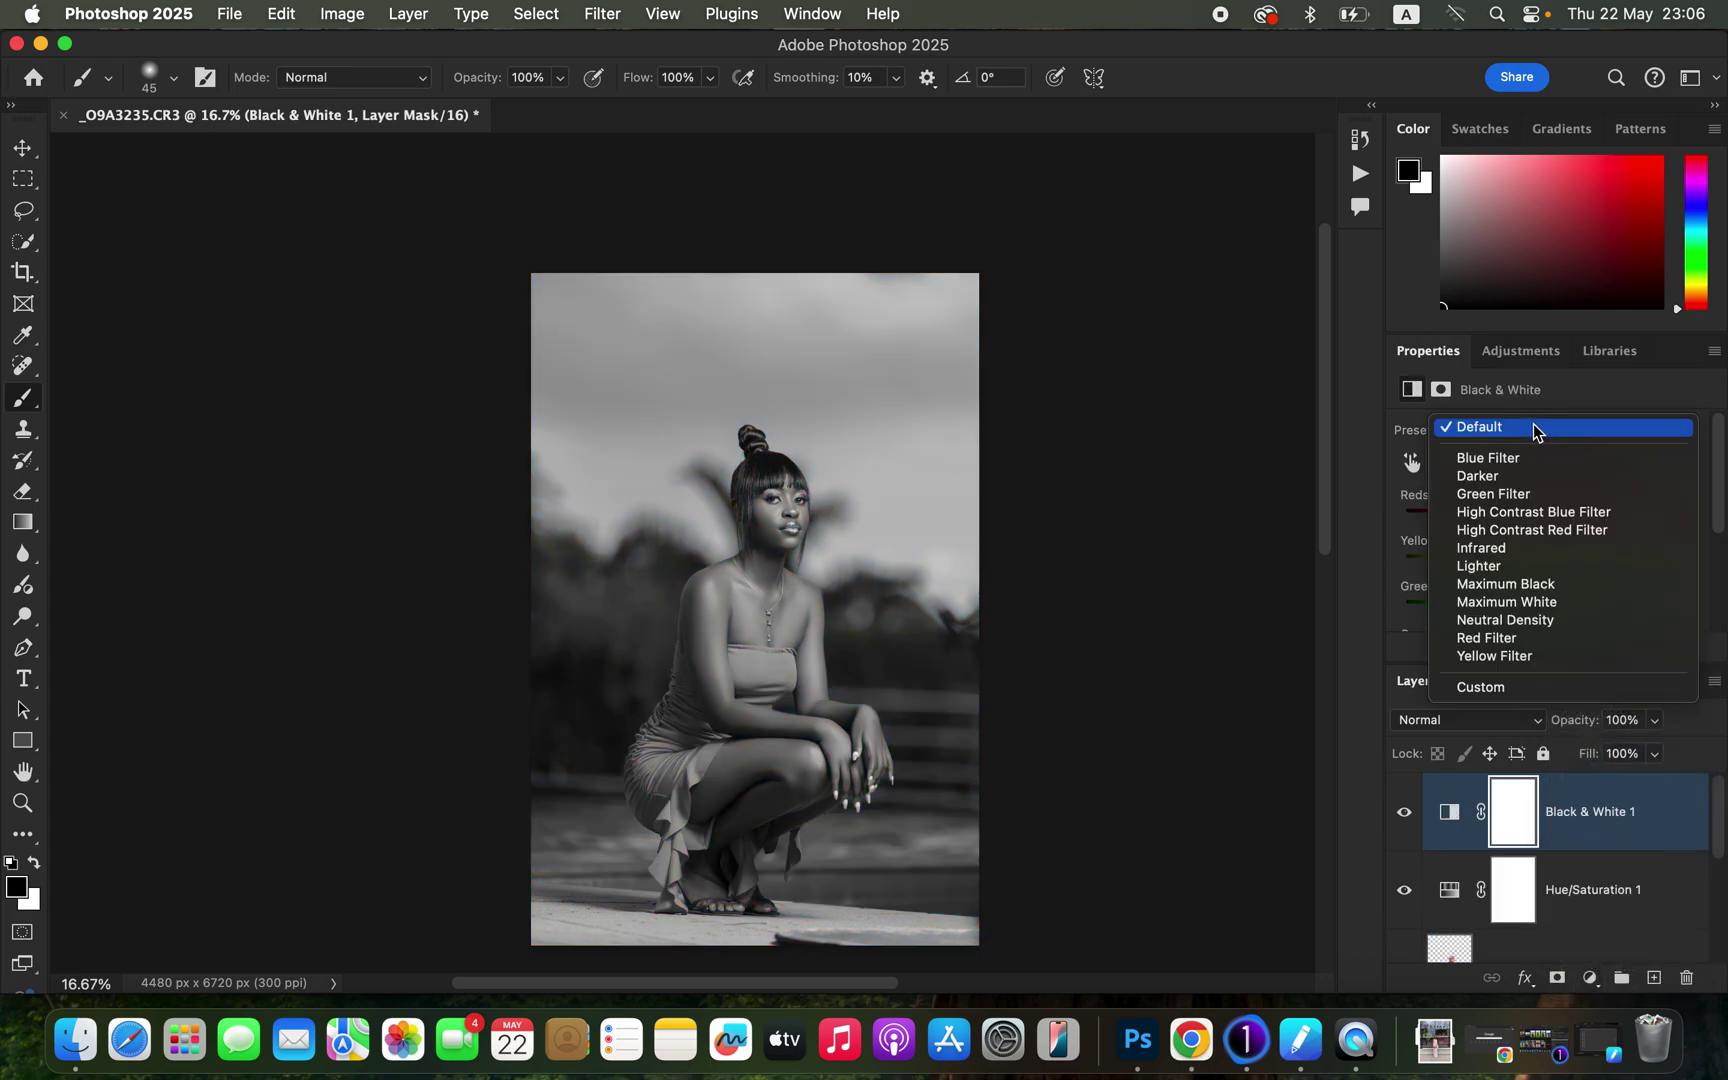
{"action": "left_click", "coordinate": [1533, 426]}
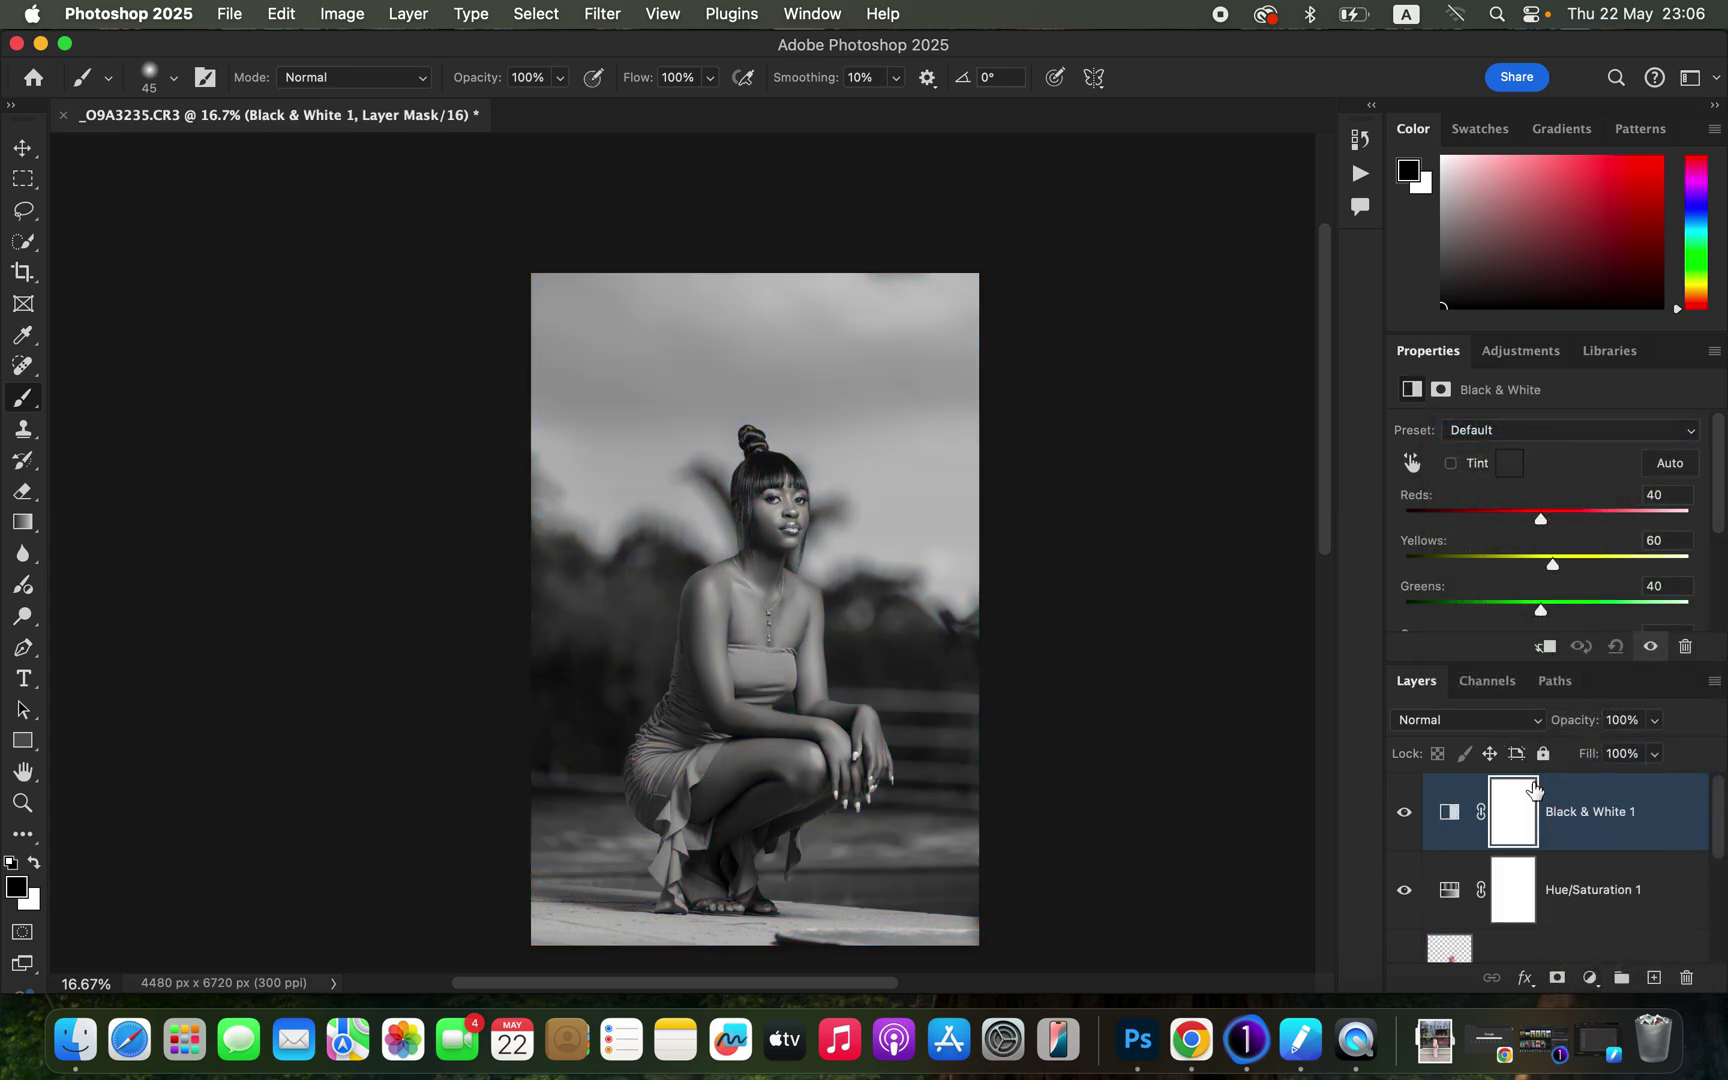
{"action": "left_click", "coordinate": [1481, 722]}
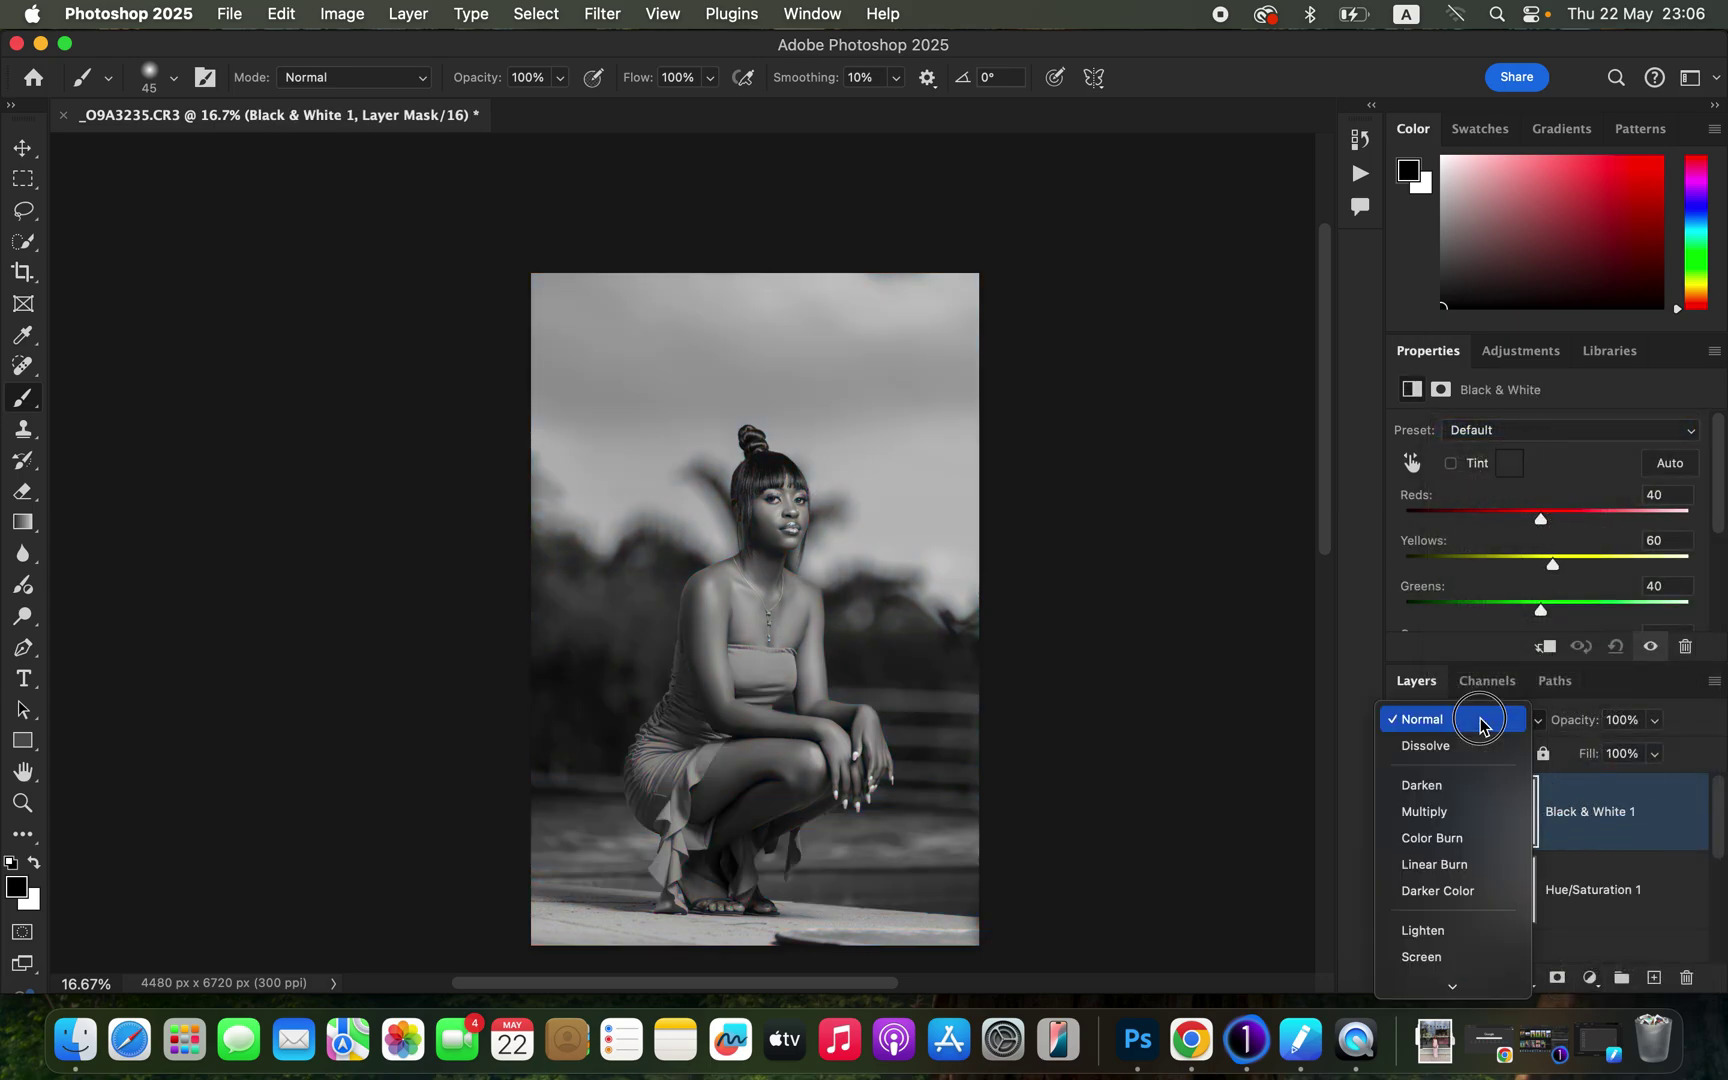
{"action": "left_click", "coordinate": [1485, 813]}
{"action": "left_click", "coordinate": [1655, 720]}
{"action": "left_click_drag", "start_coordinate": [1662, 748], "coordinate": [1549, 751]}
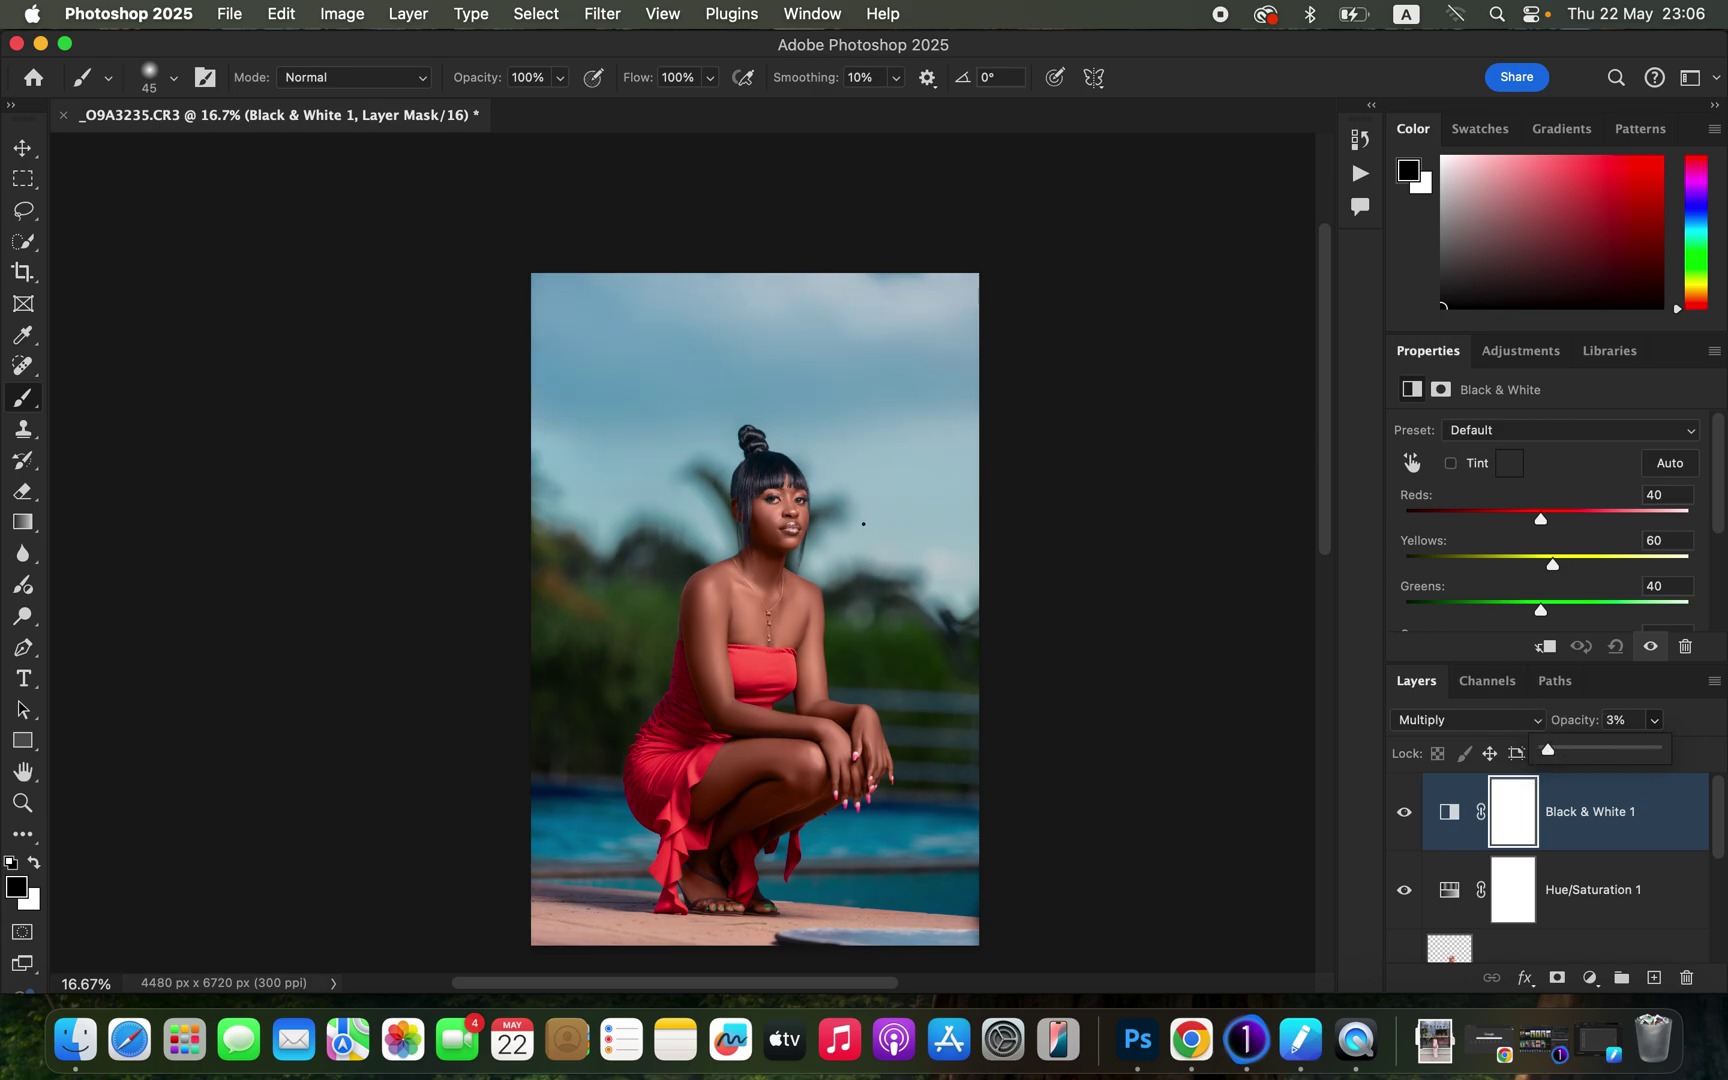
{"action": "left_click", "coordinate": [1590, 977]}
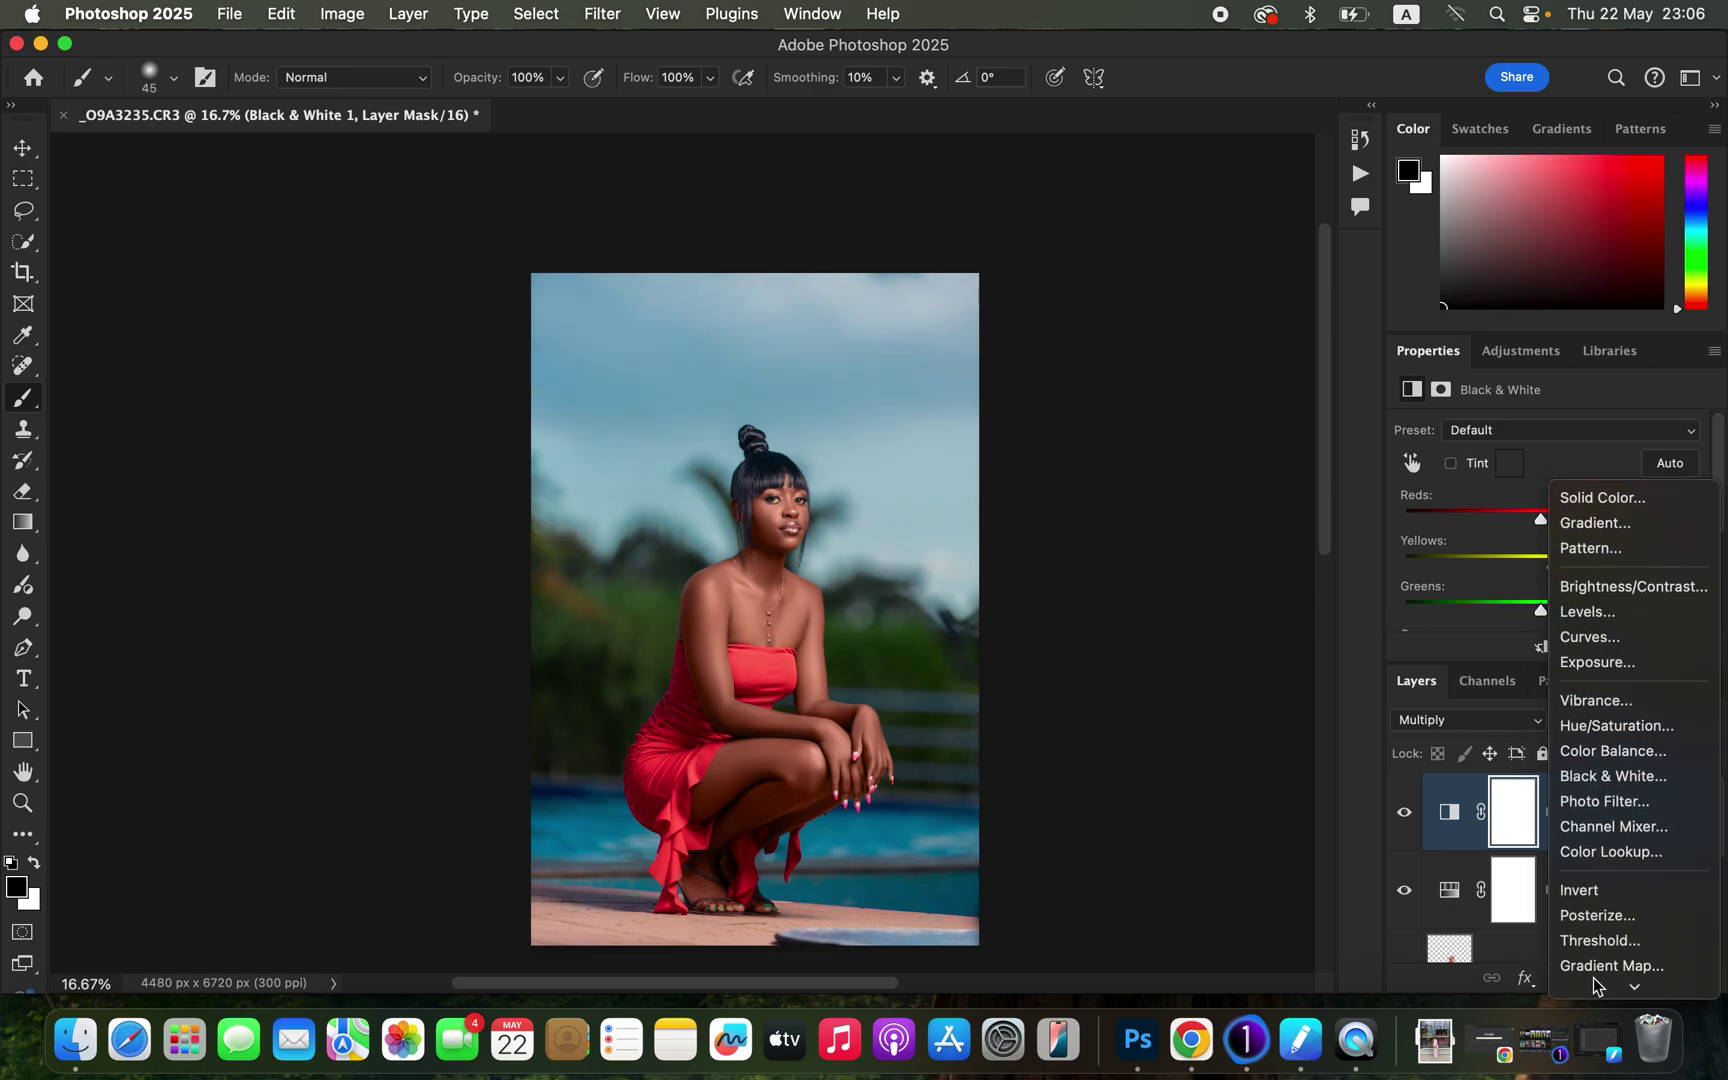
Add Selective Color 1 and set its Blacks range to Cyan +6%.
{"action": "key", "text": "Escape"}
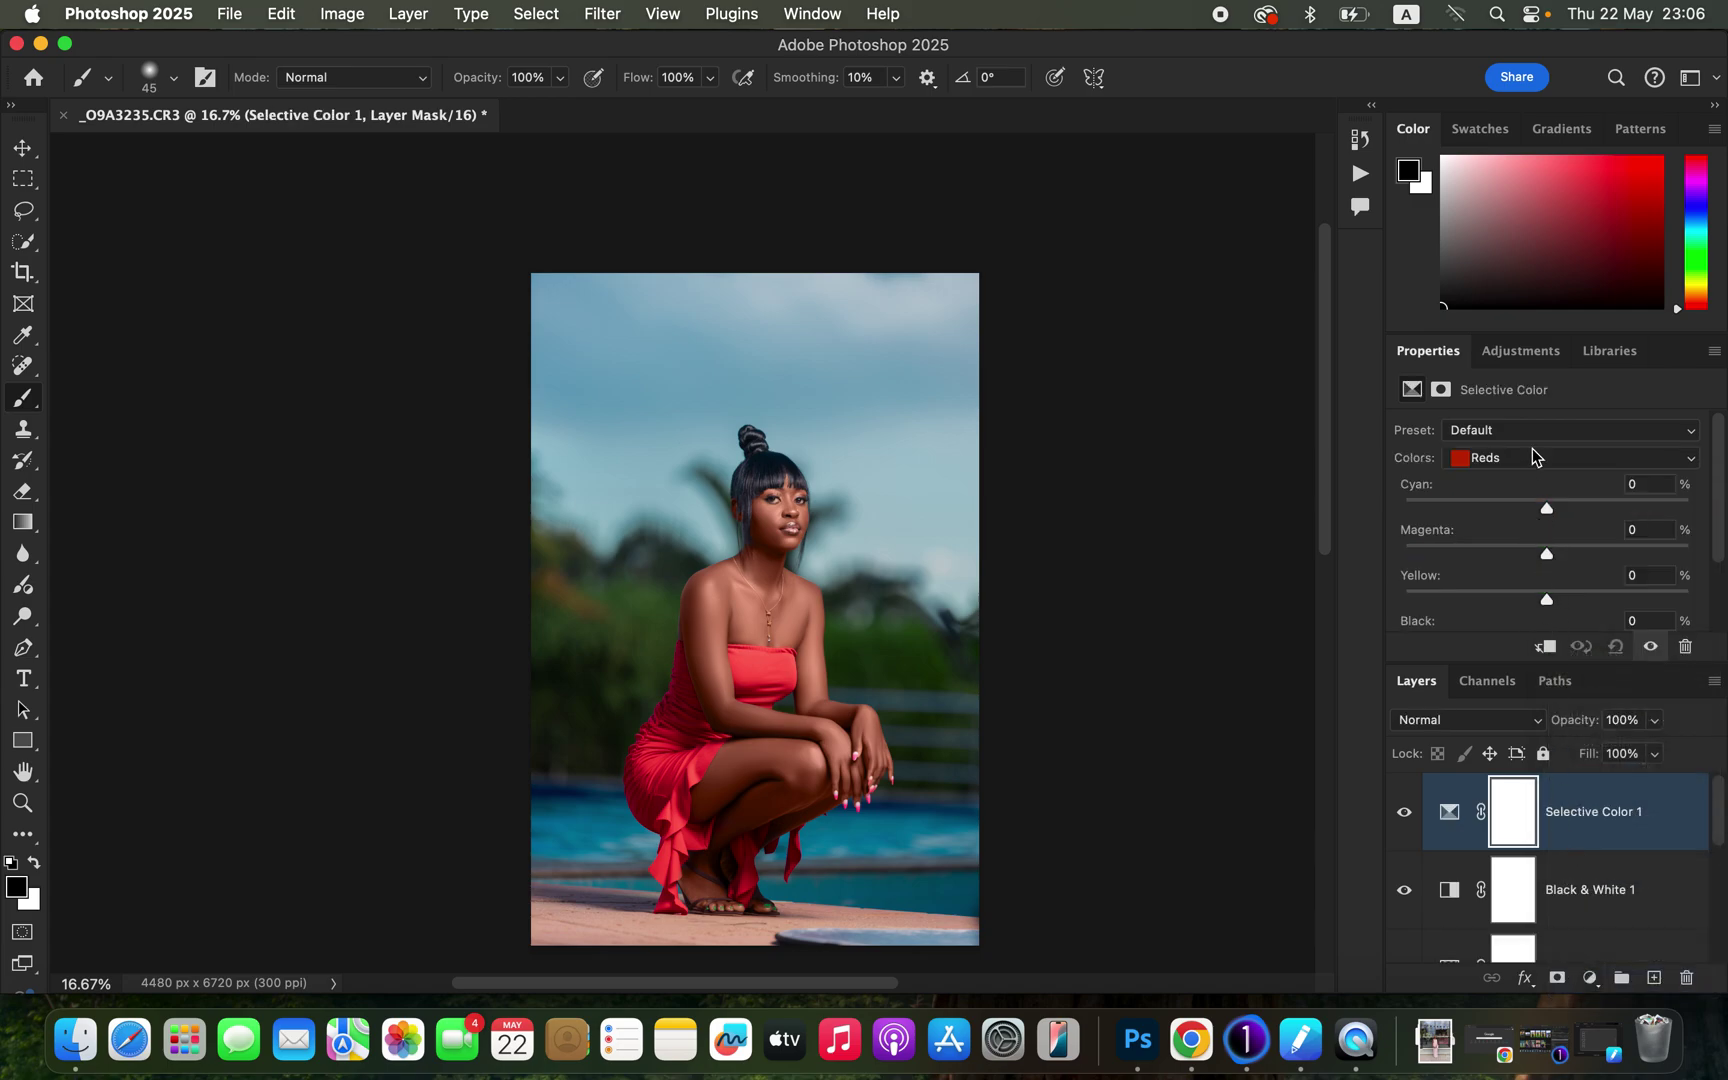
{"action": "left_click", "coordinate": [1531, 457]}
{"action": "left_click", "coordinate": [1519, 600]}
{"action": "left_click_drag", "start_coordinate": [1552, 506], "coordinate": [1560, 512]}
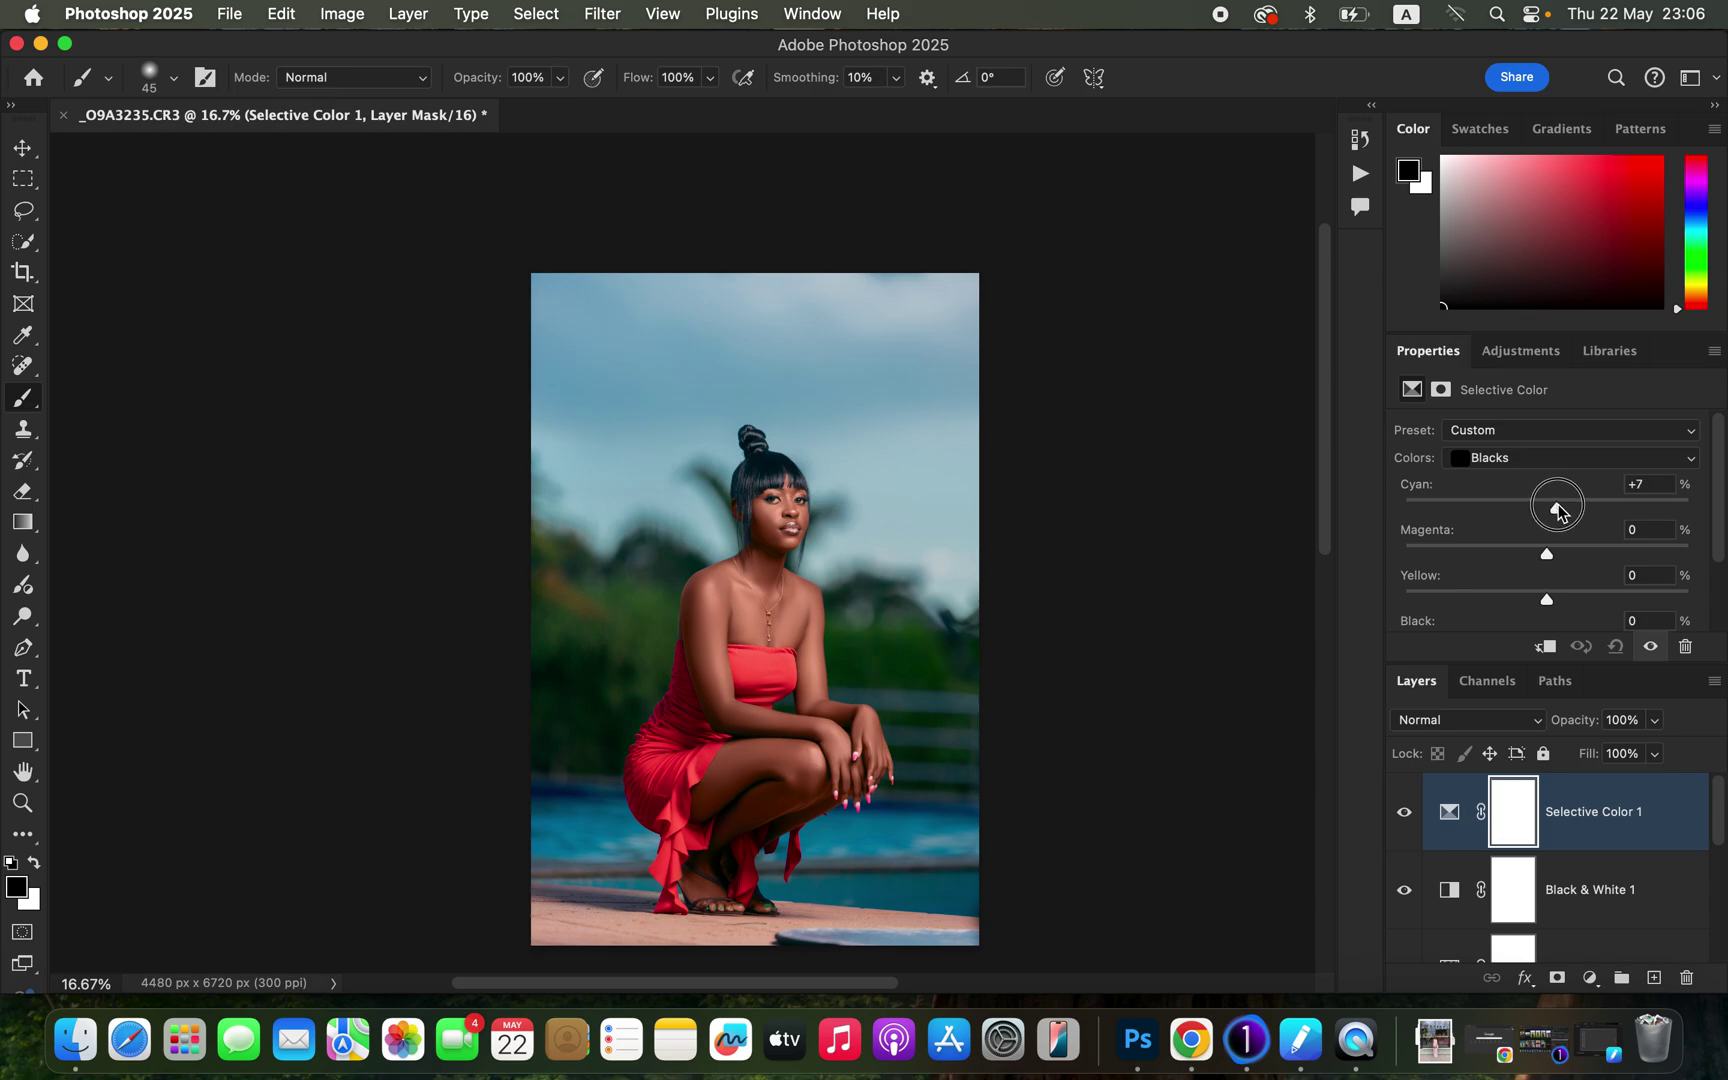
{"action": "left_click_drag", "start_coordinate": [1558, 512], "coordinate": [1552, 513]}
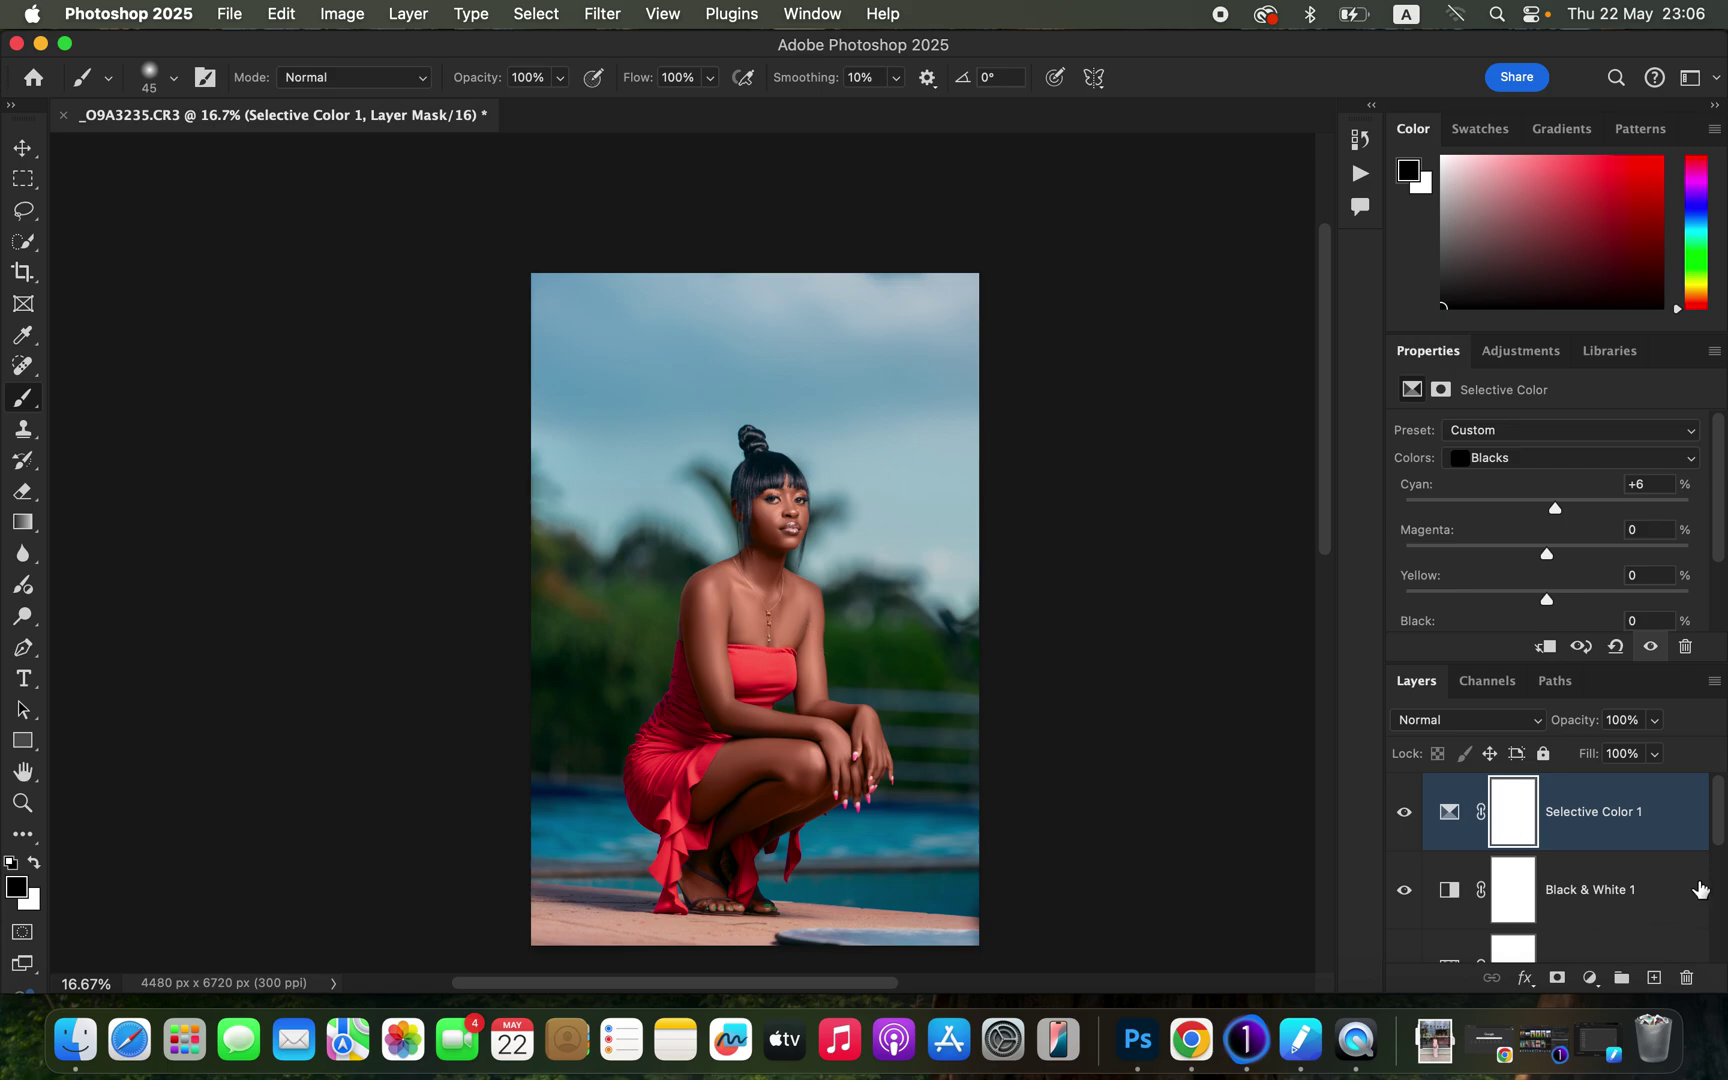
{"action": "scroll", "coordinate": [1716, 845], "scroll_direction": "down", "scroll_amount": 2}
On the Hue/Saturation 1 layer, lower the Reds' lightness to -9.
{"action": "left_click", "coordinate": [1630, 906]}
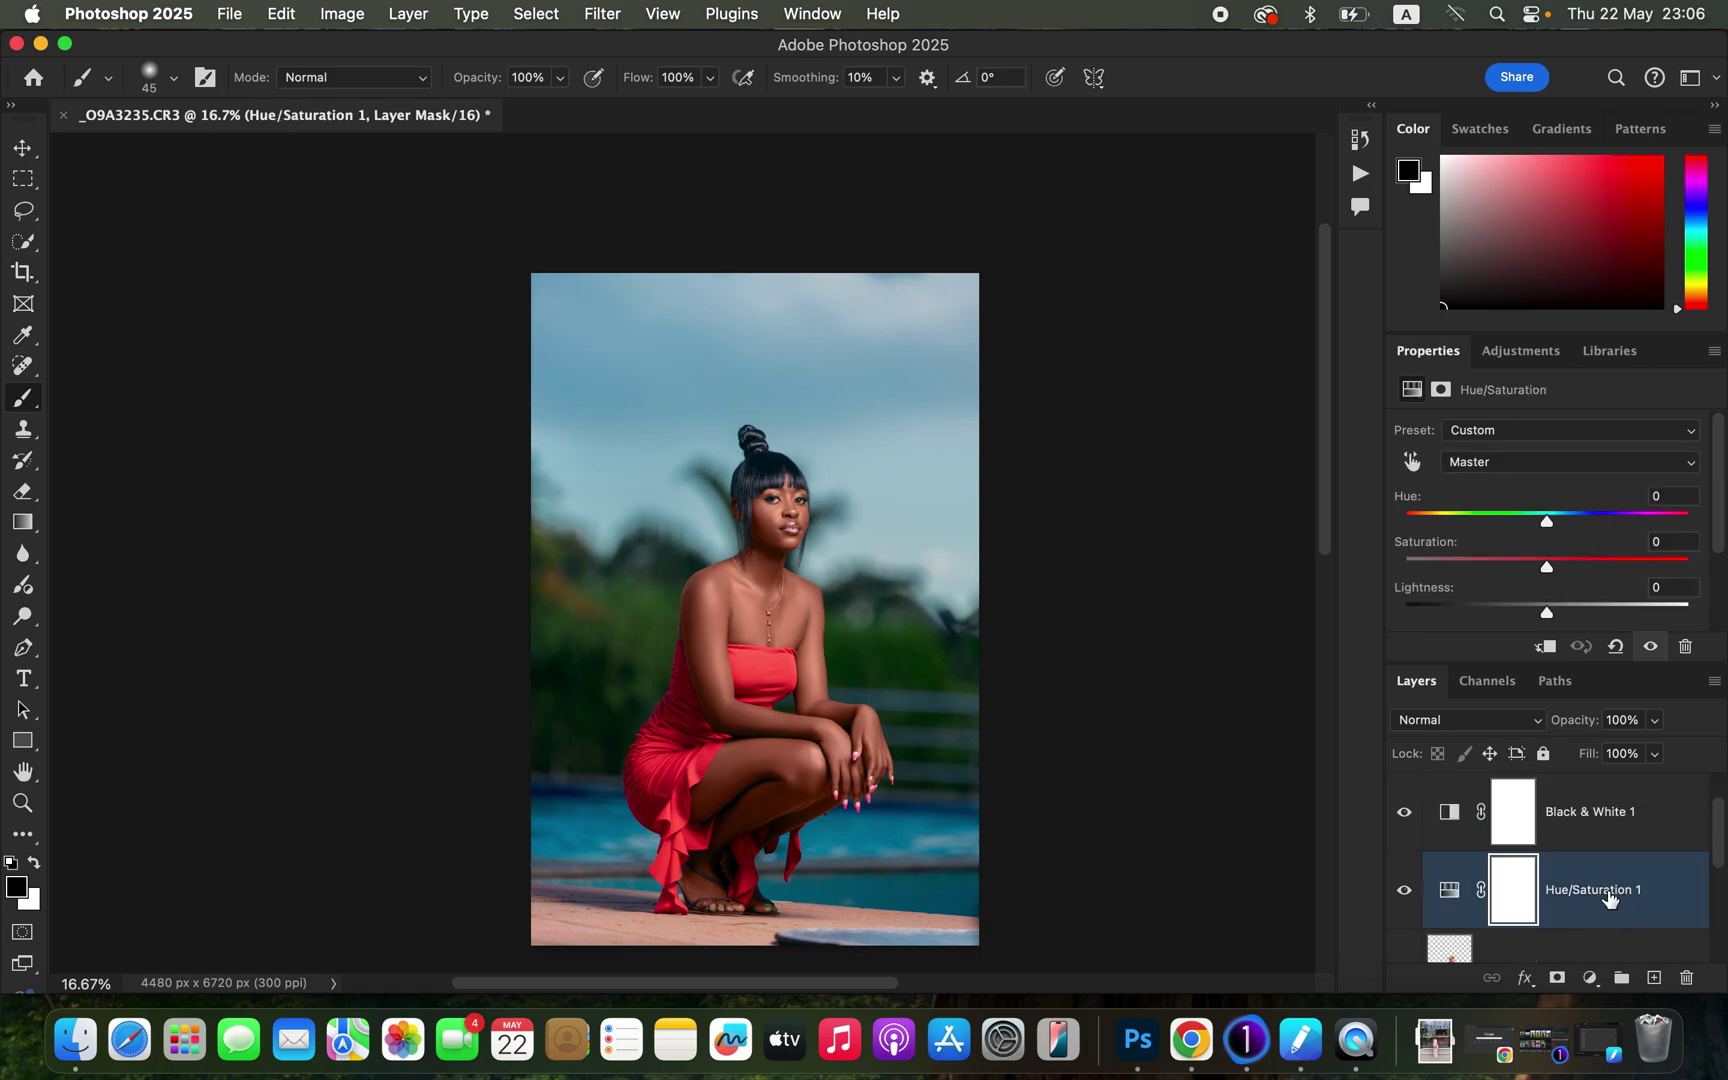
{"action": "left_click", "coordinate": [1452, 892]}
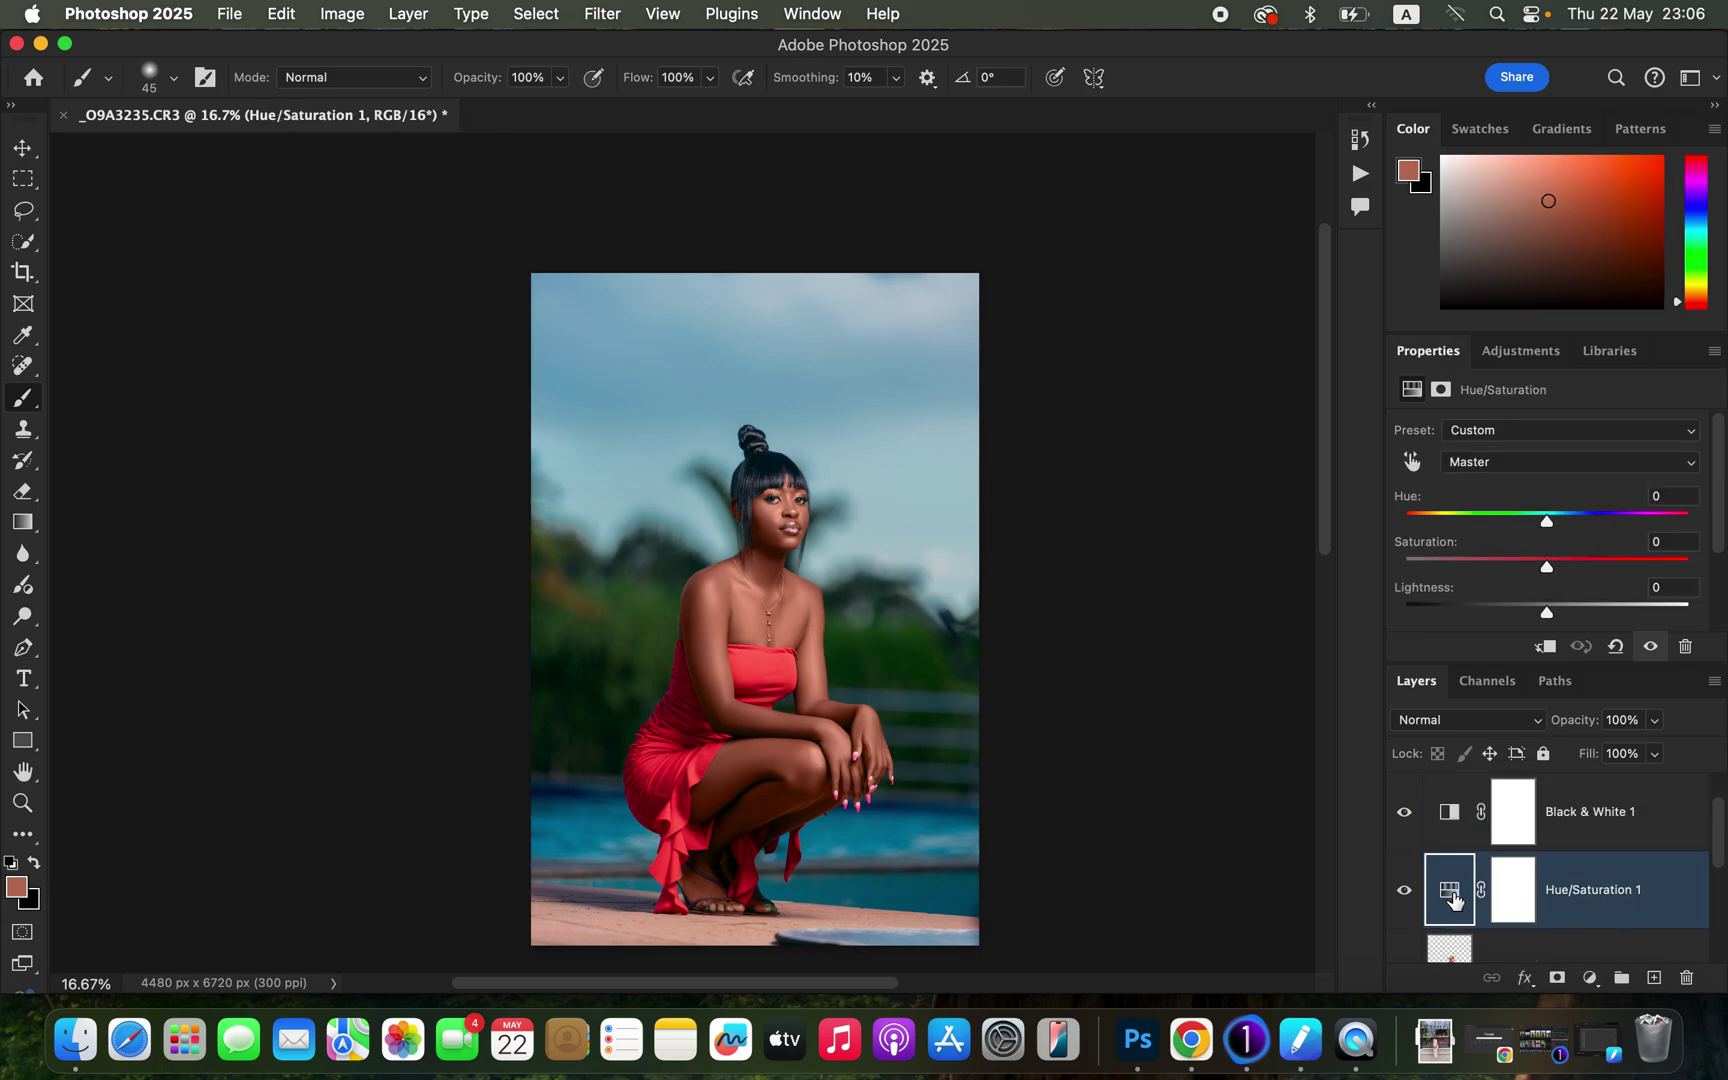
{"action": "left_click", "coordinate": [1520, 466]}
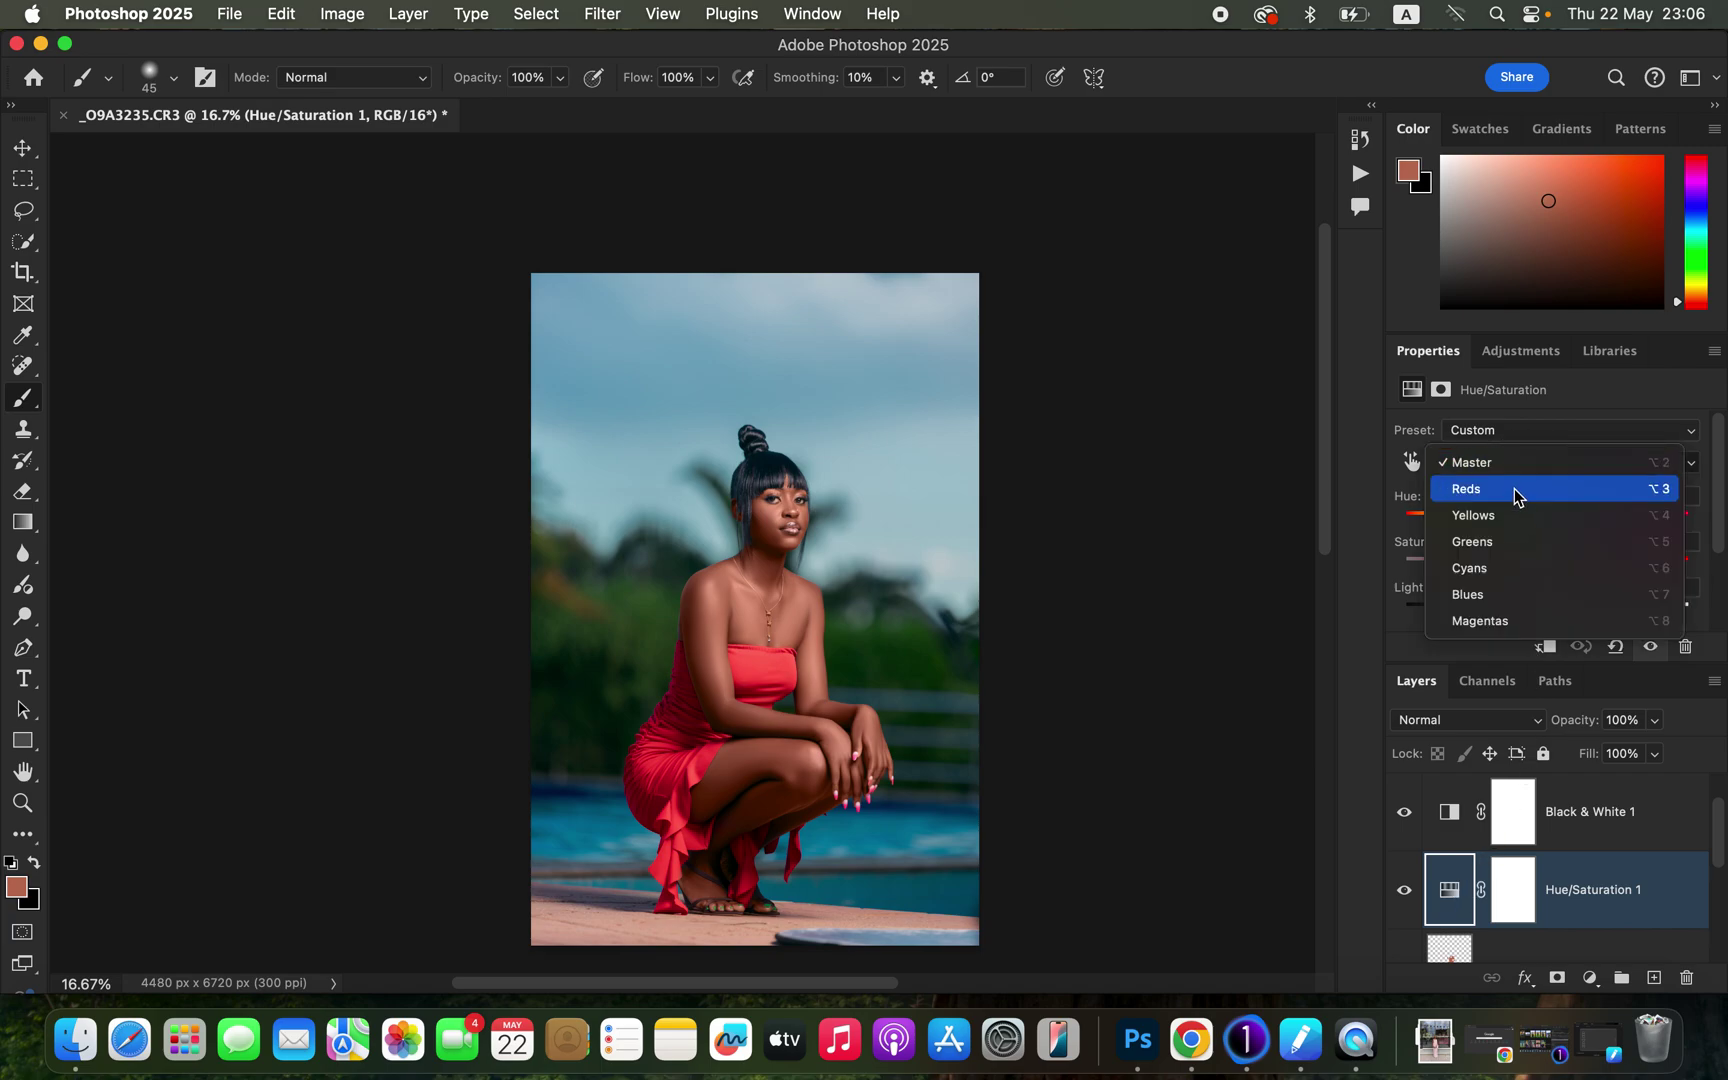
{"action": "left_click", "coordinate": [1514, 489]}
{"action": "left_click", "coordinate": [1540, 614]}
{"action": "left_click_drag", "start_coordinate": [1540, 617], "coordinate": [1534, 615]}
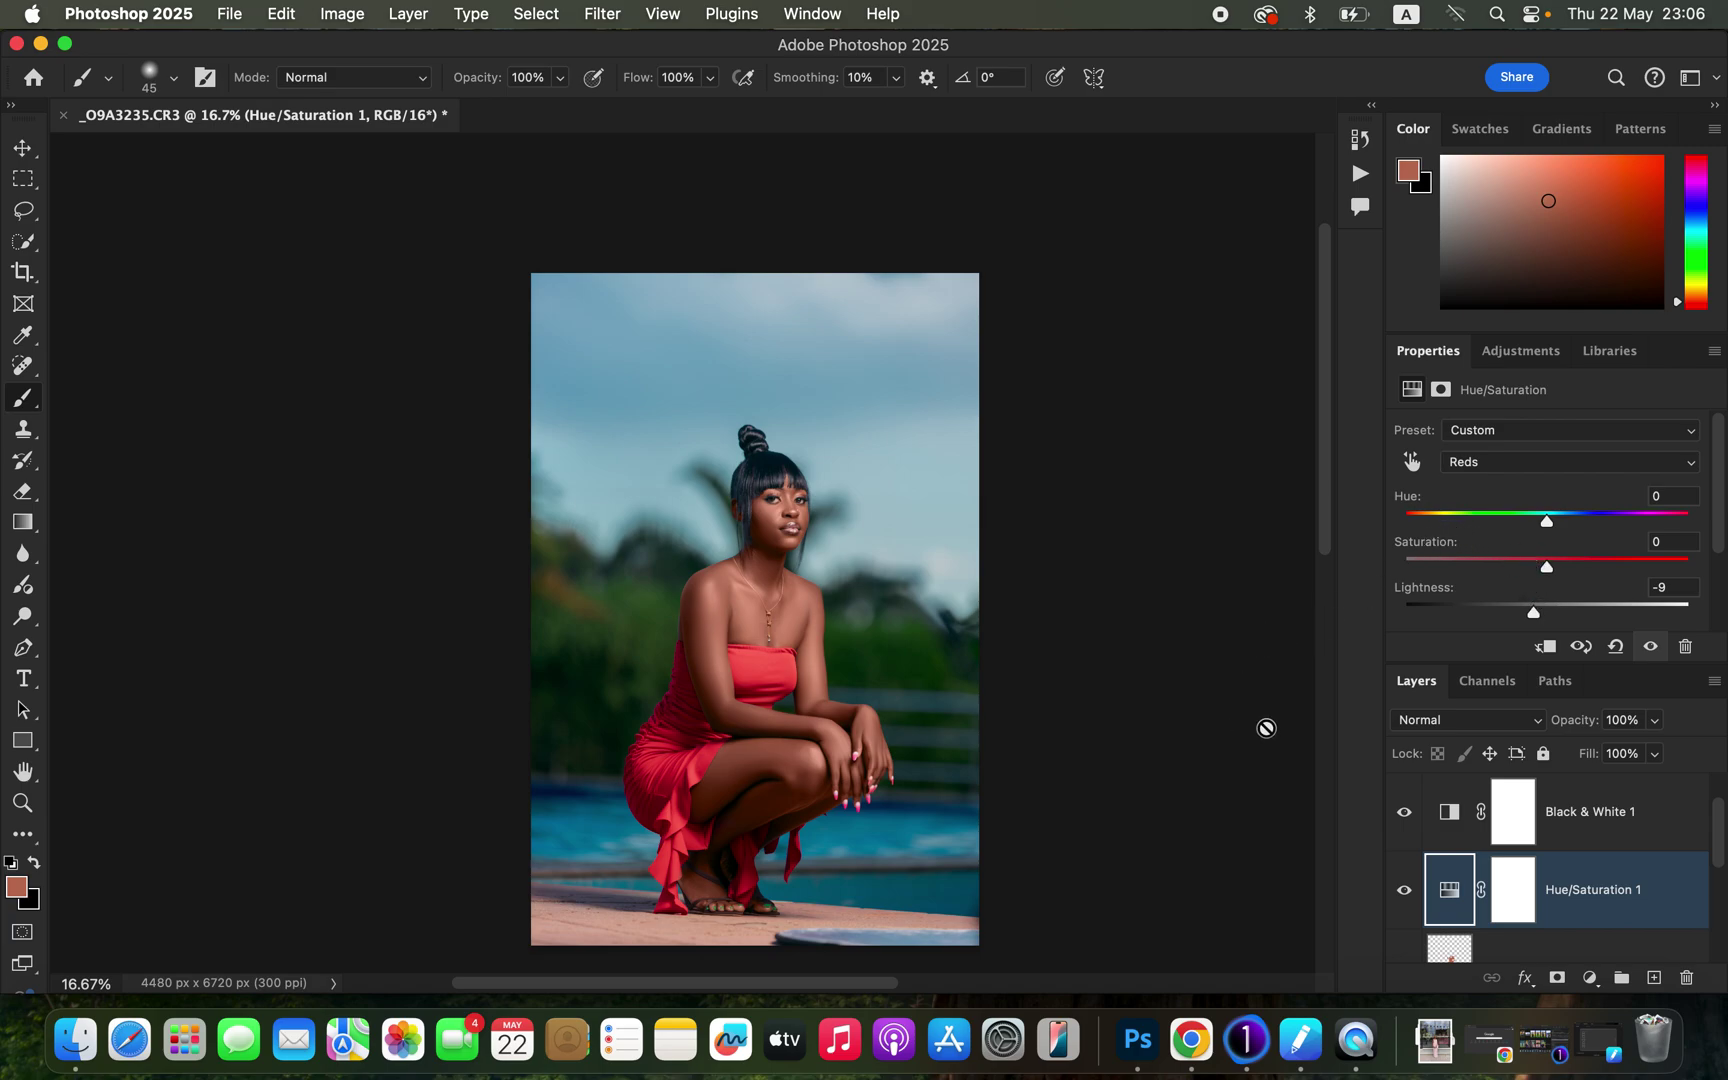
{"action": "scroll", "coordinate": [1700, 838], "scroll_direction": "up", "scroll_amount": 2}
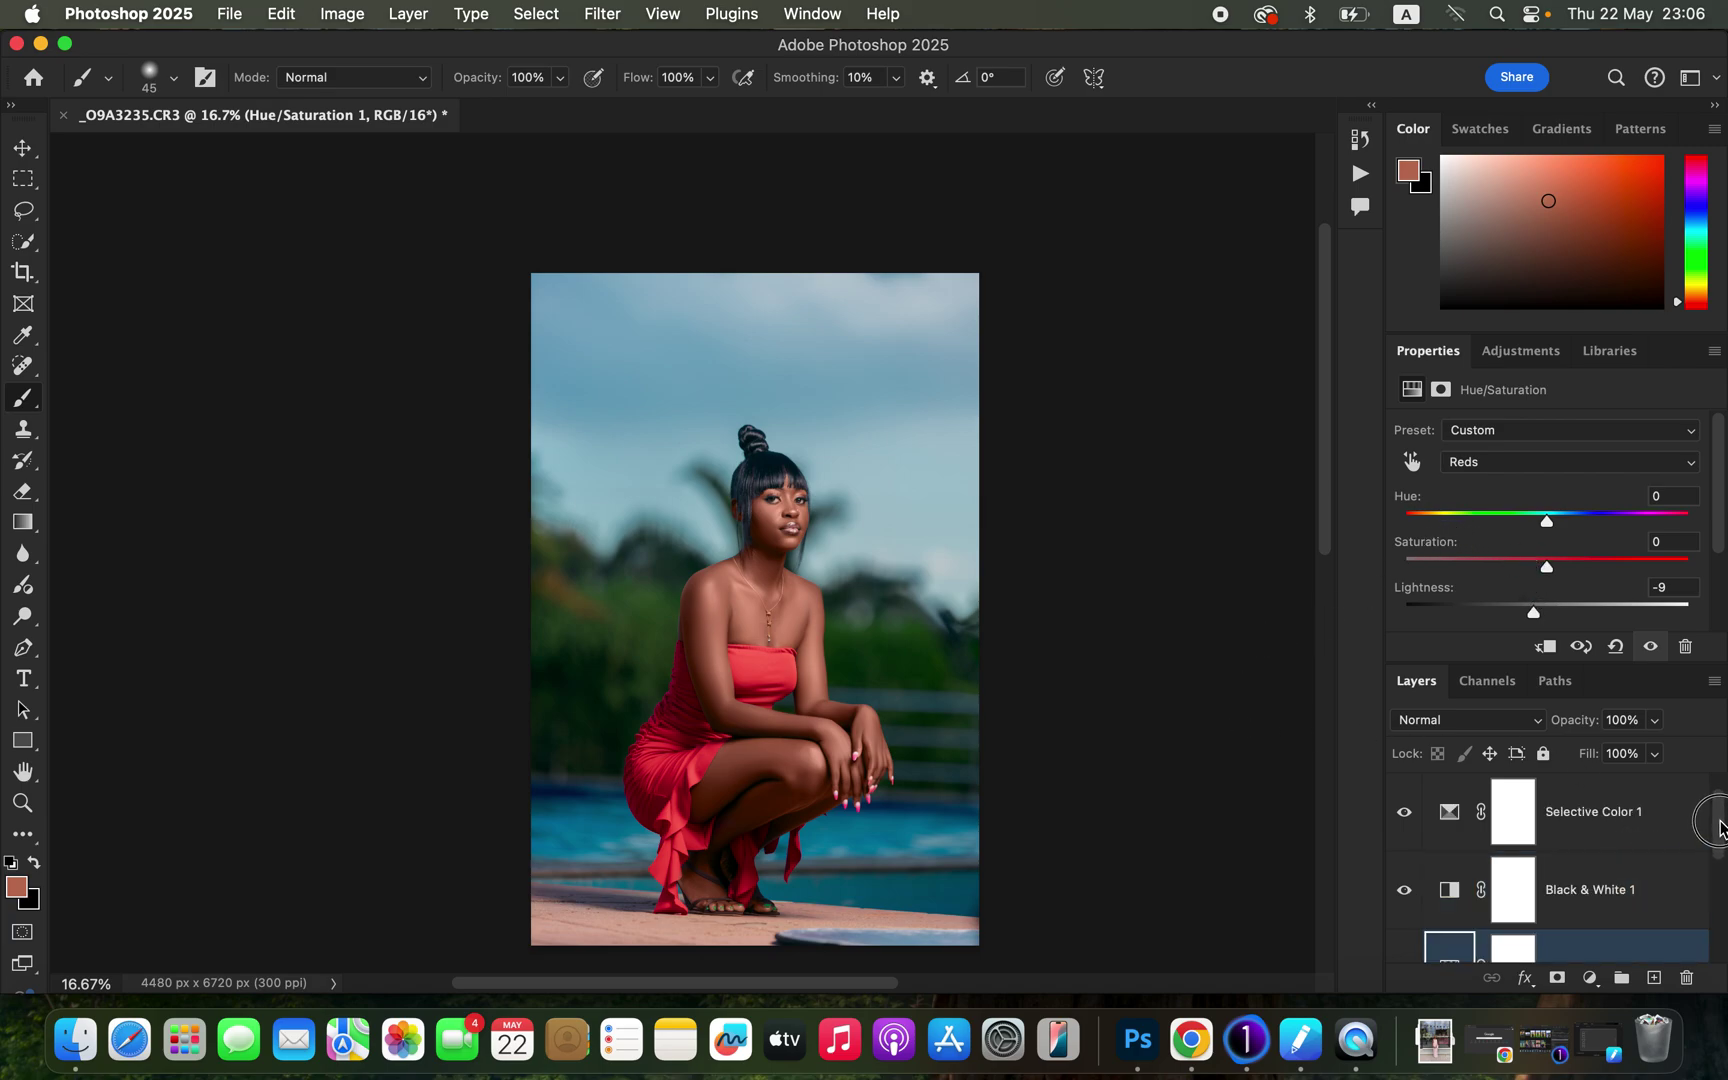
Add Selective Color 2 above Selective Color 1 with Blues set to Cyan +66% and Black +56%.
{"action": "left_click", "coordinate": [1645, 830]}
{"action": "left_click", "coordinate": [1589, 977]}
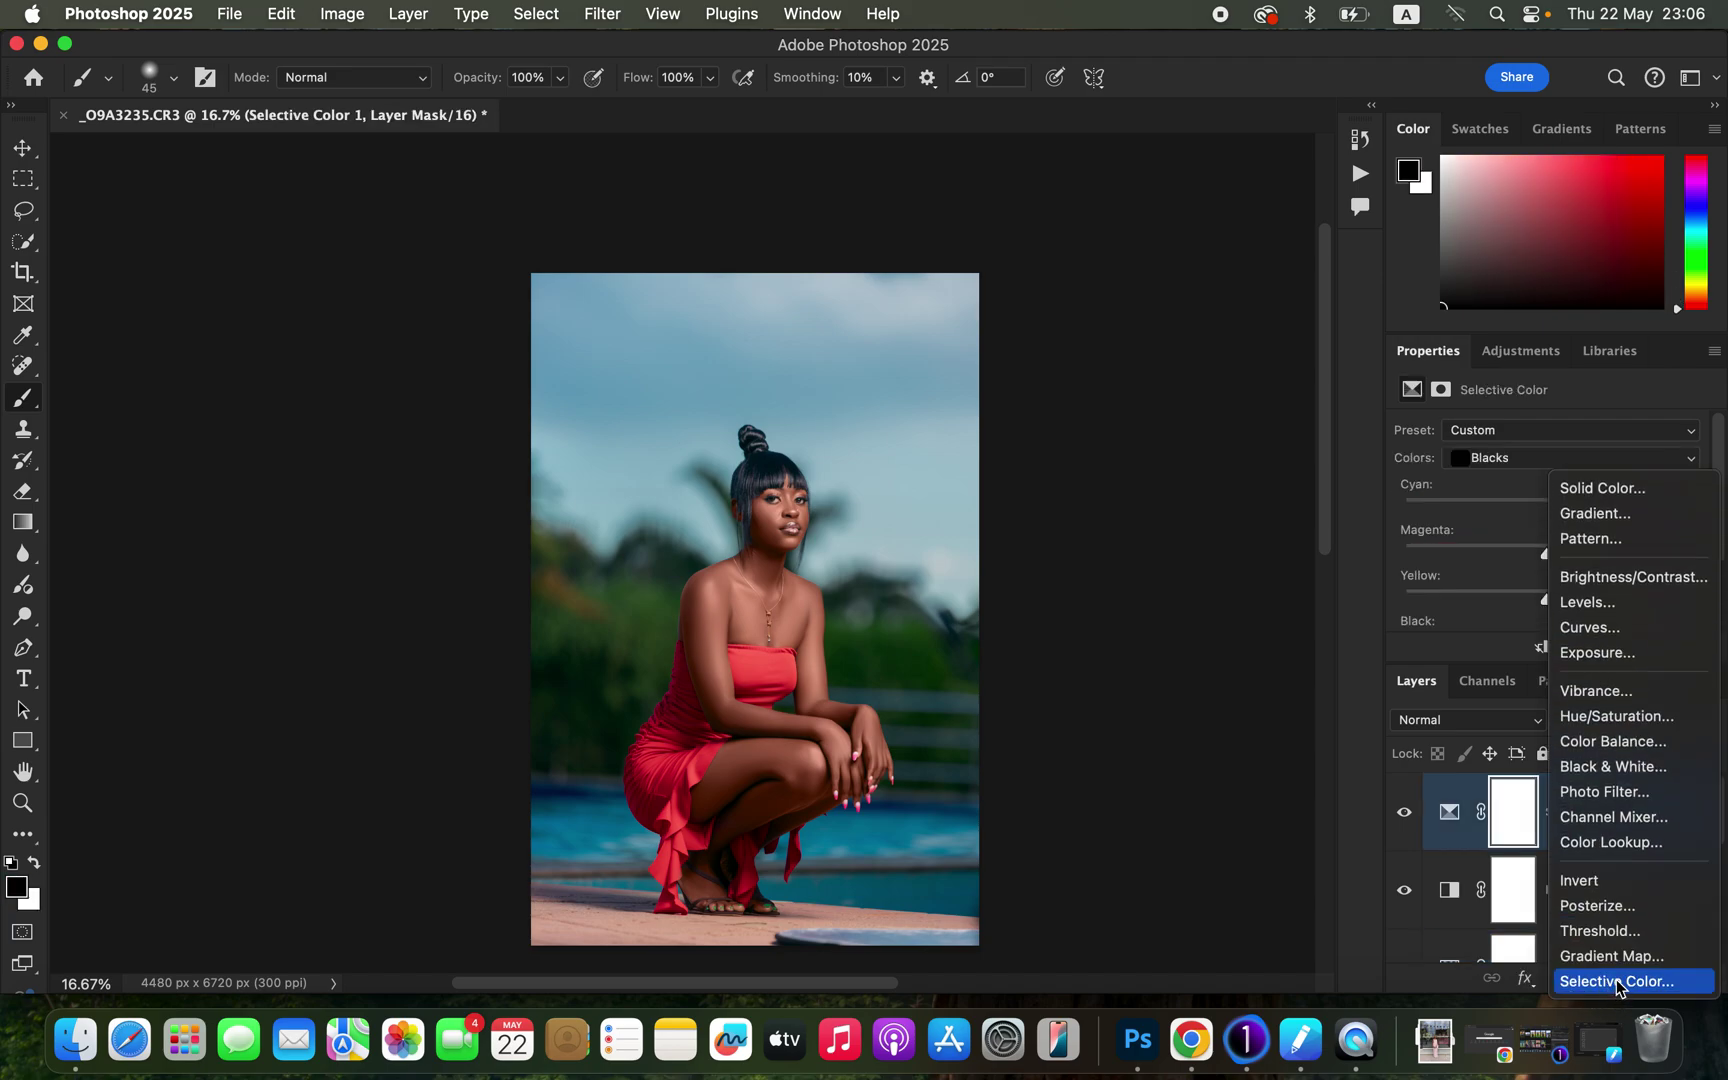
{"action": "key", "text": "Escape"}
{"action": "left_click", "coordinate": [1533, 462]}
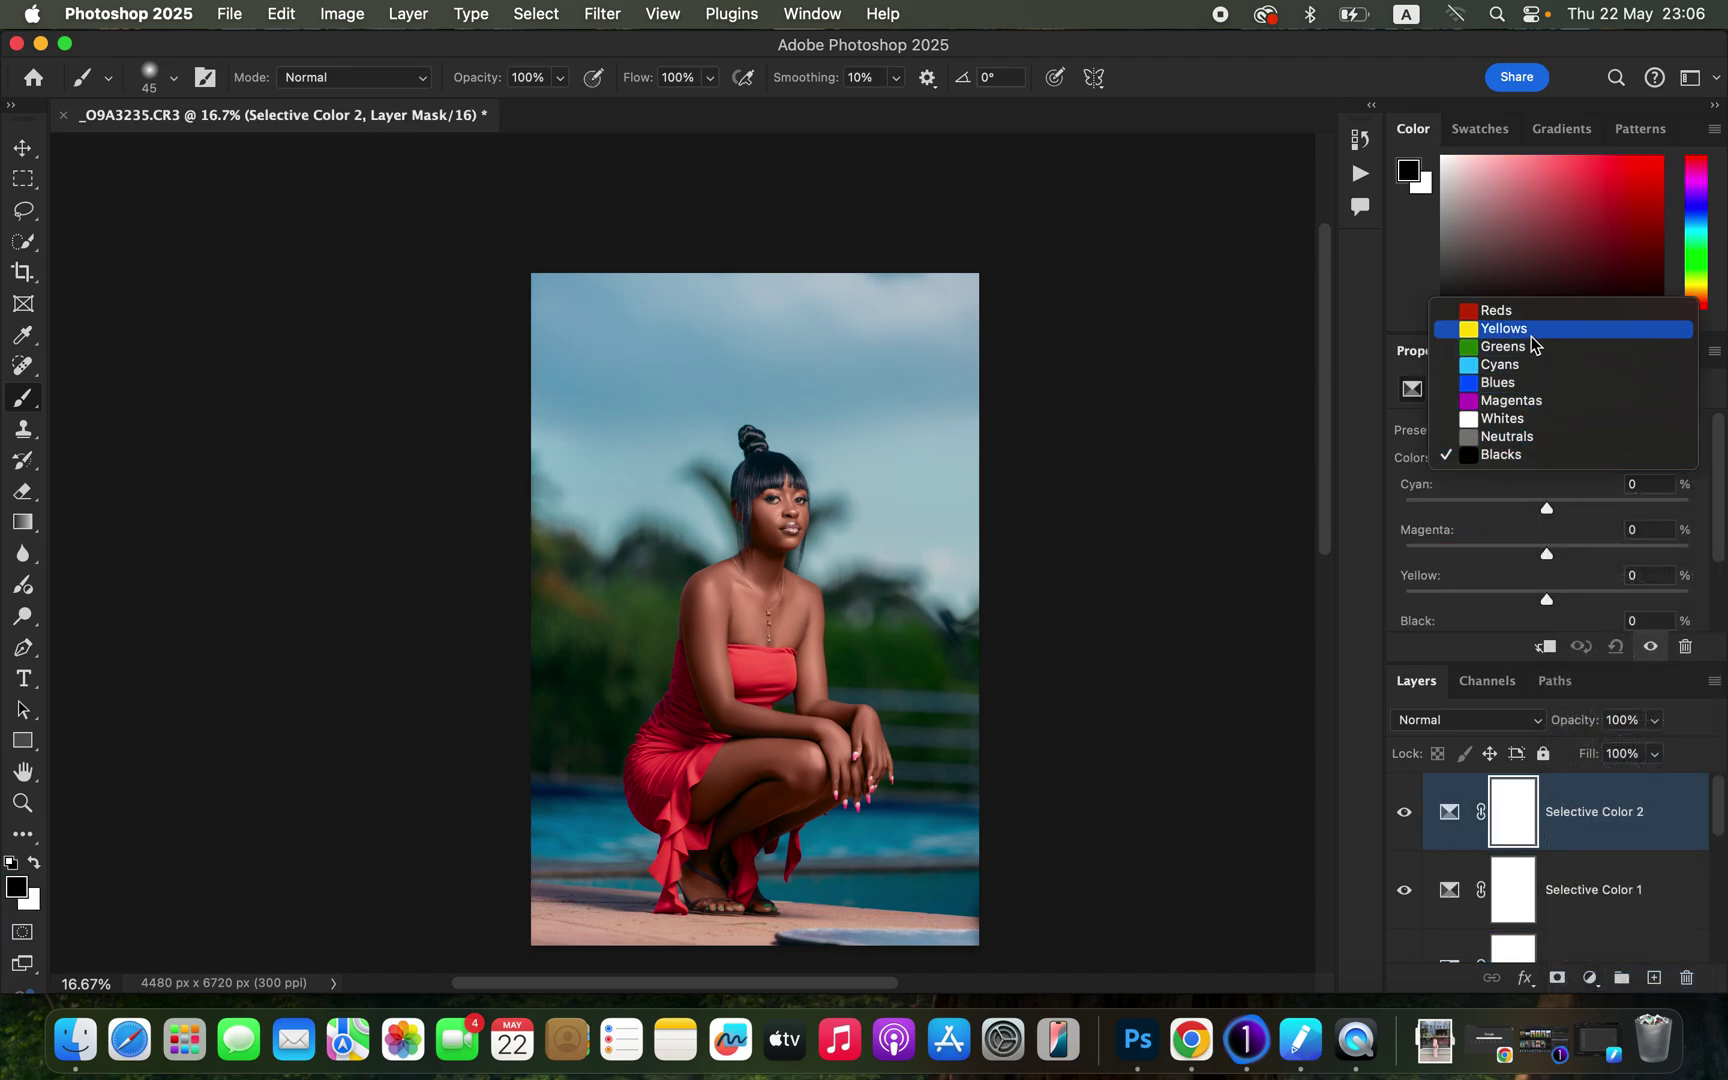
{"action": "left_click", "coordinate": [1533, 382]}
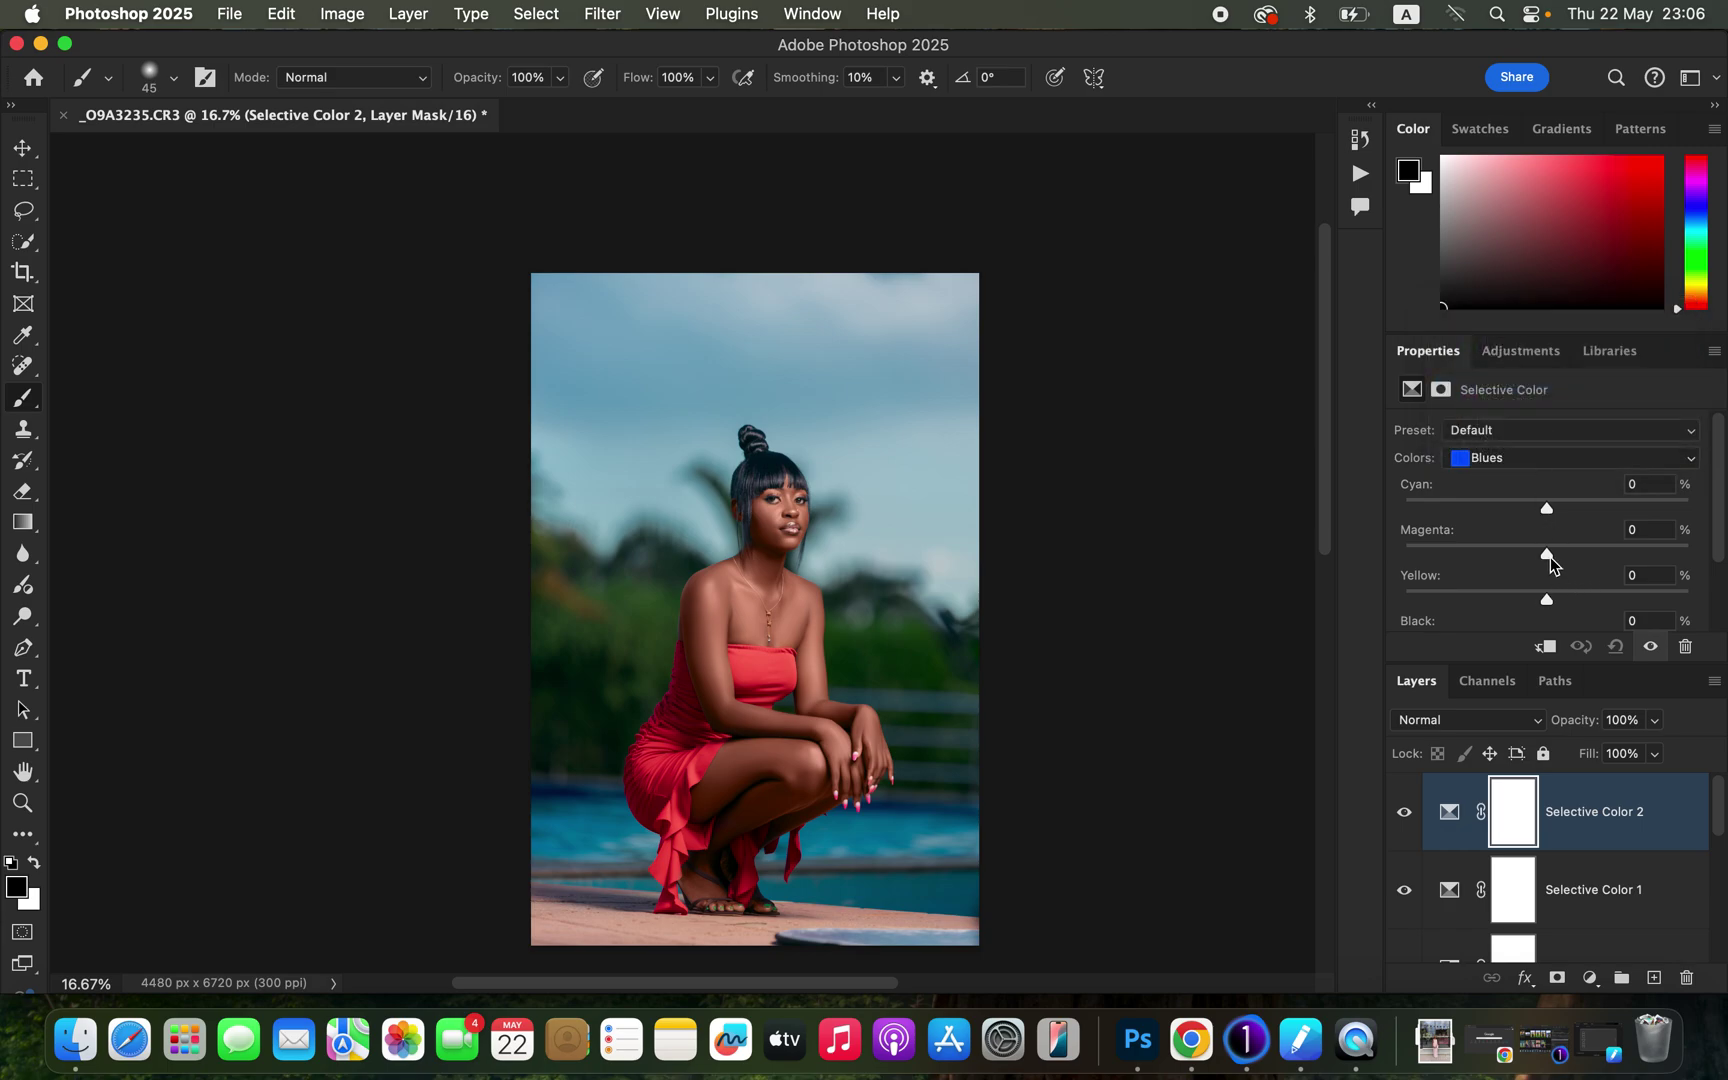
{"action": "left_click_drag", "start_coordinate": [1547, 507], "coordinate": [1643, 503]}
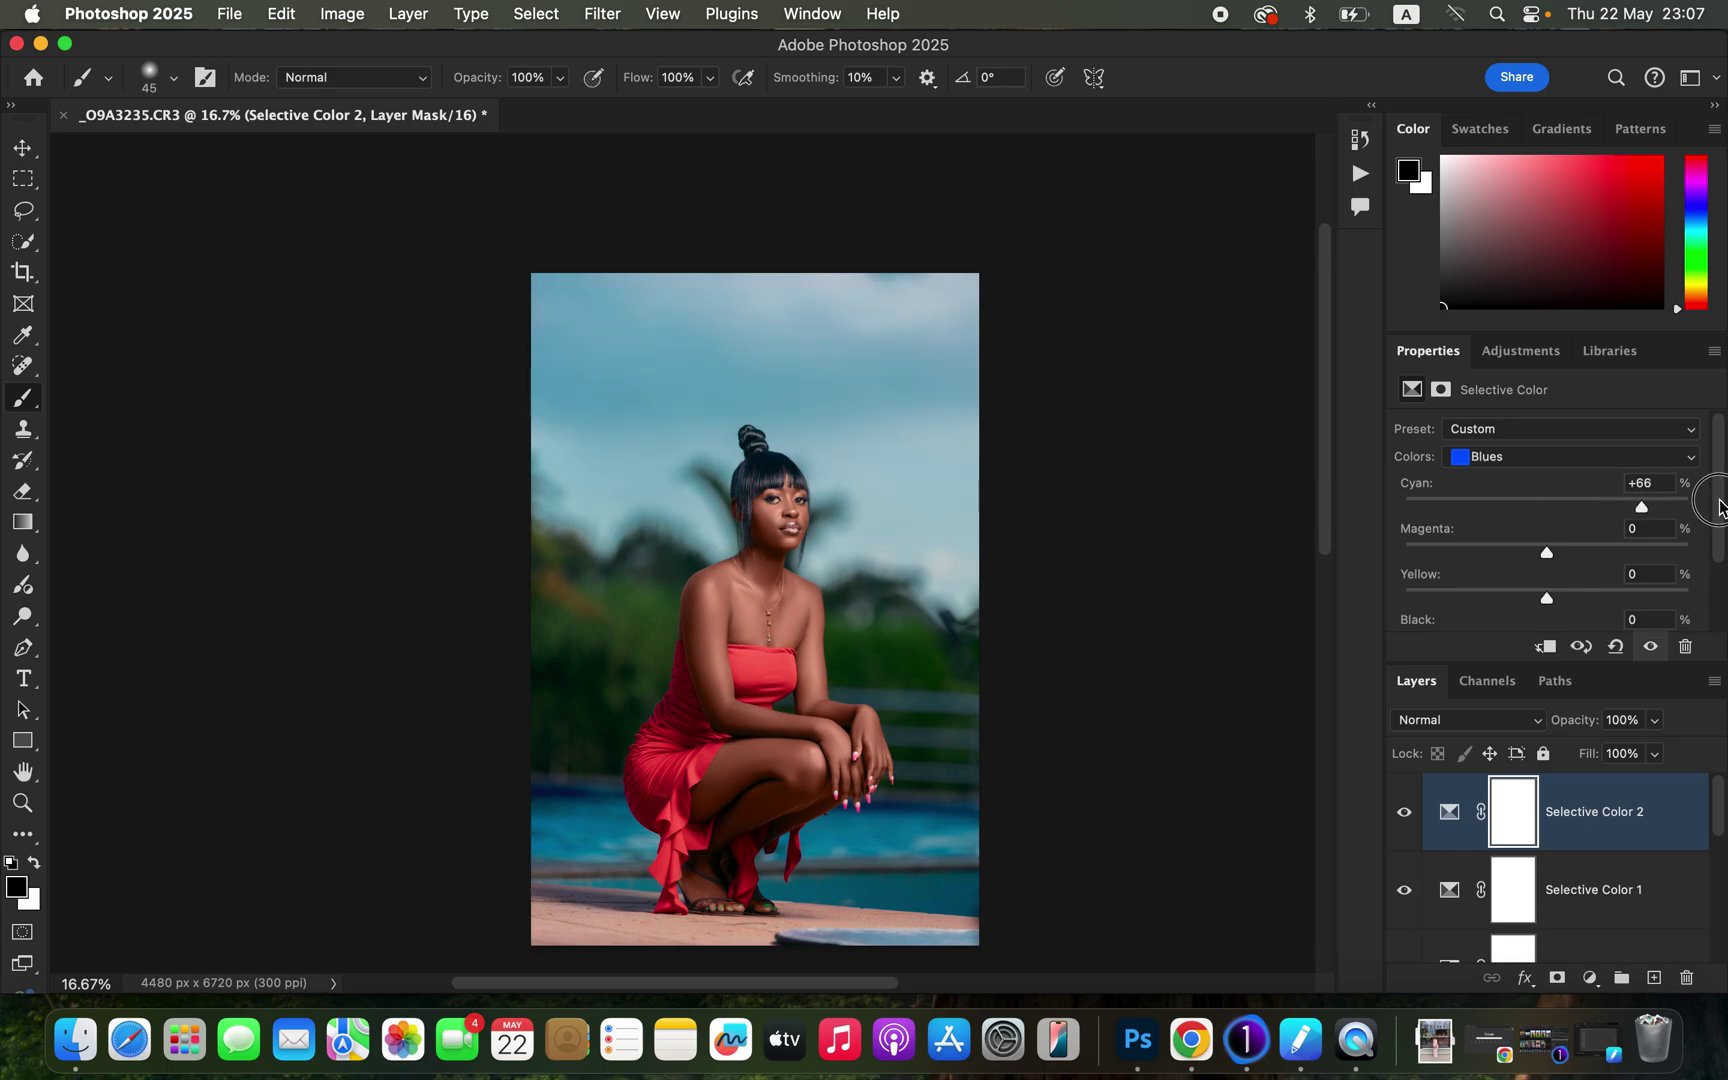
{"action": "scroll", "coordinate": [1707, 510], "scroll_direction": "down", "scroll_amount": 2}
{"action": "left_click_drag", "start_coordinate": [1546, 553], "coordinate": [1627, 556]}
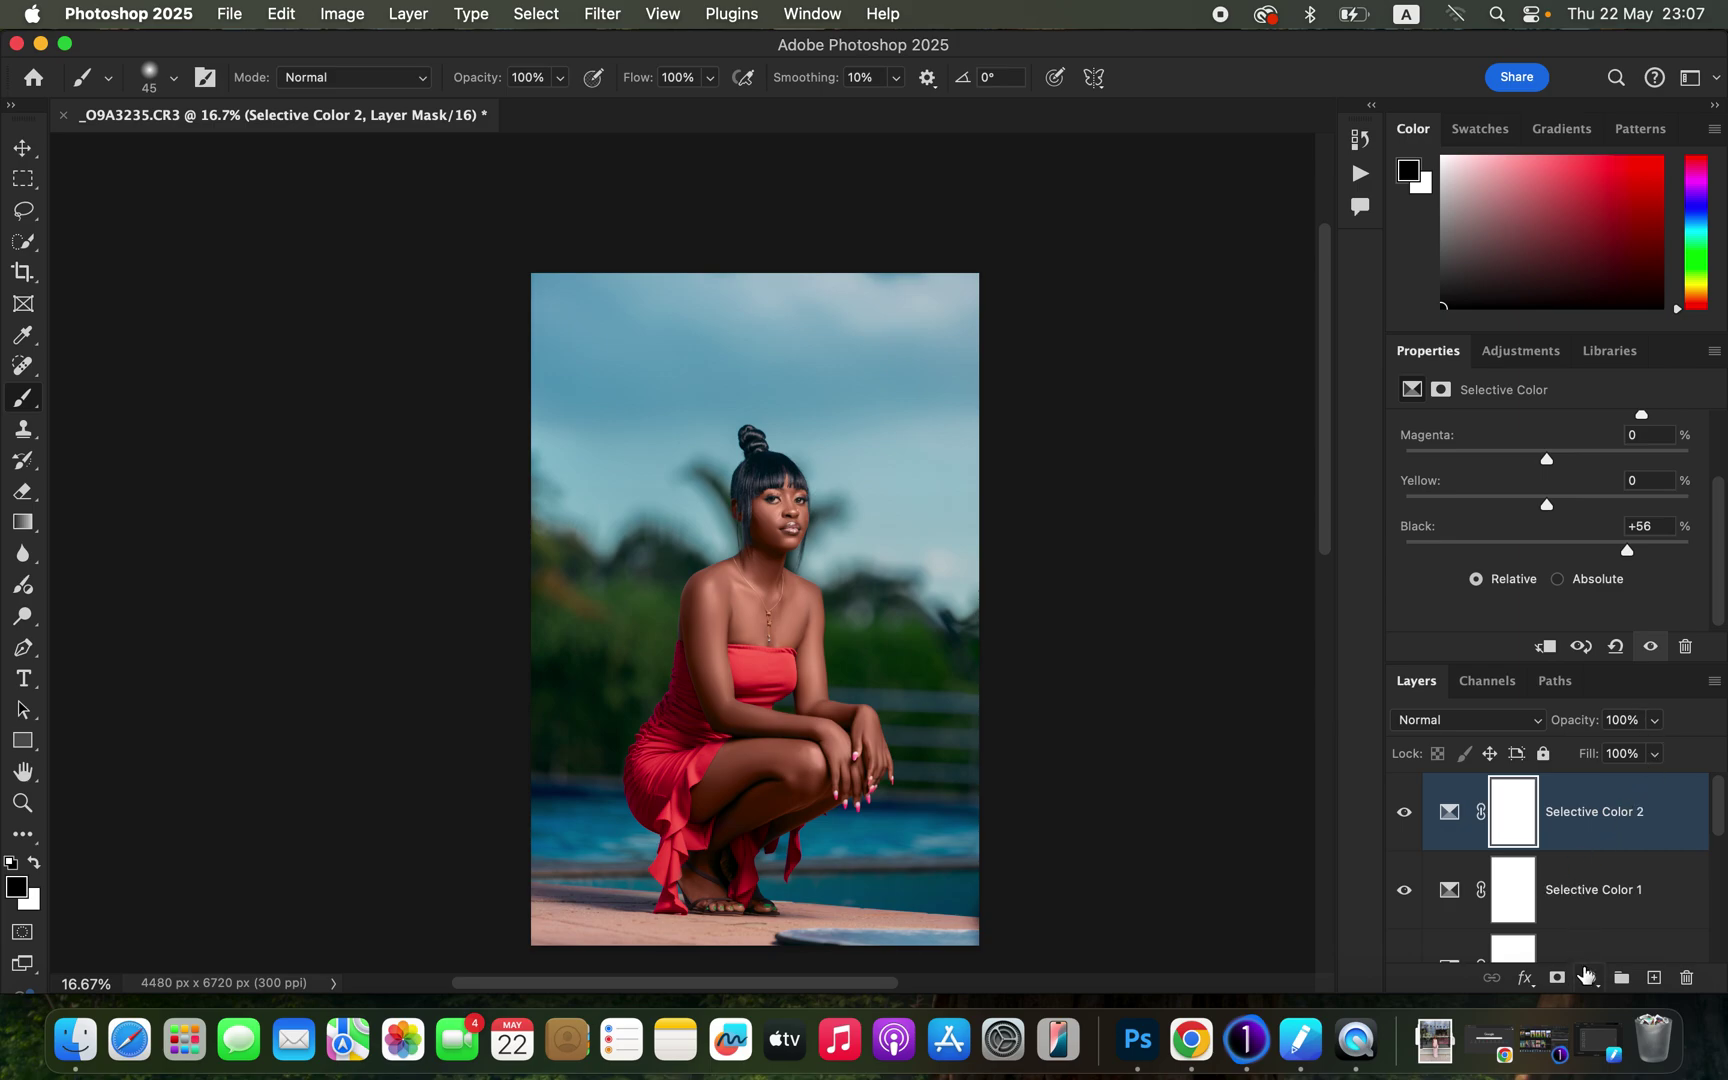
{"action": "left_click", "coordinate": [1589, 977]}
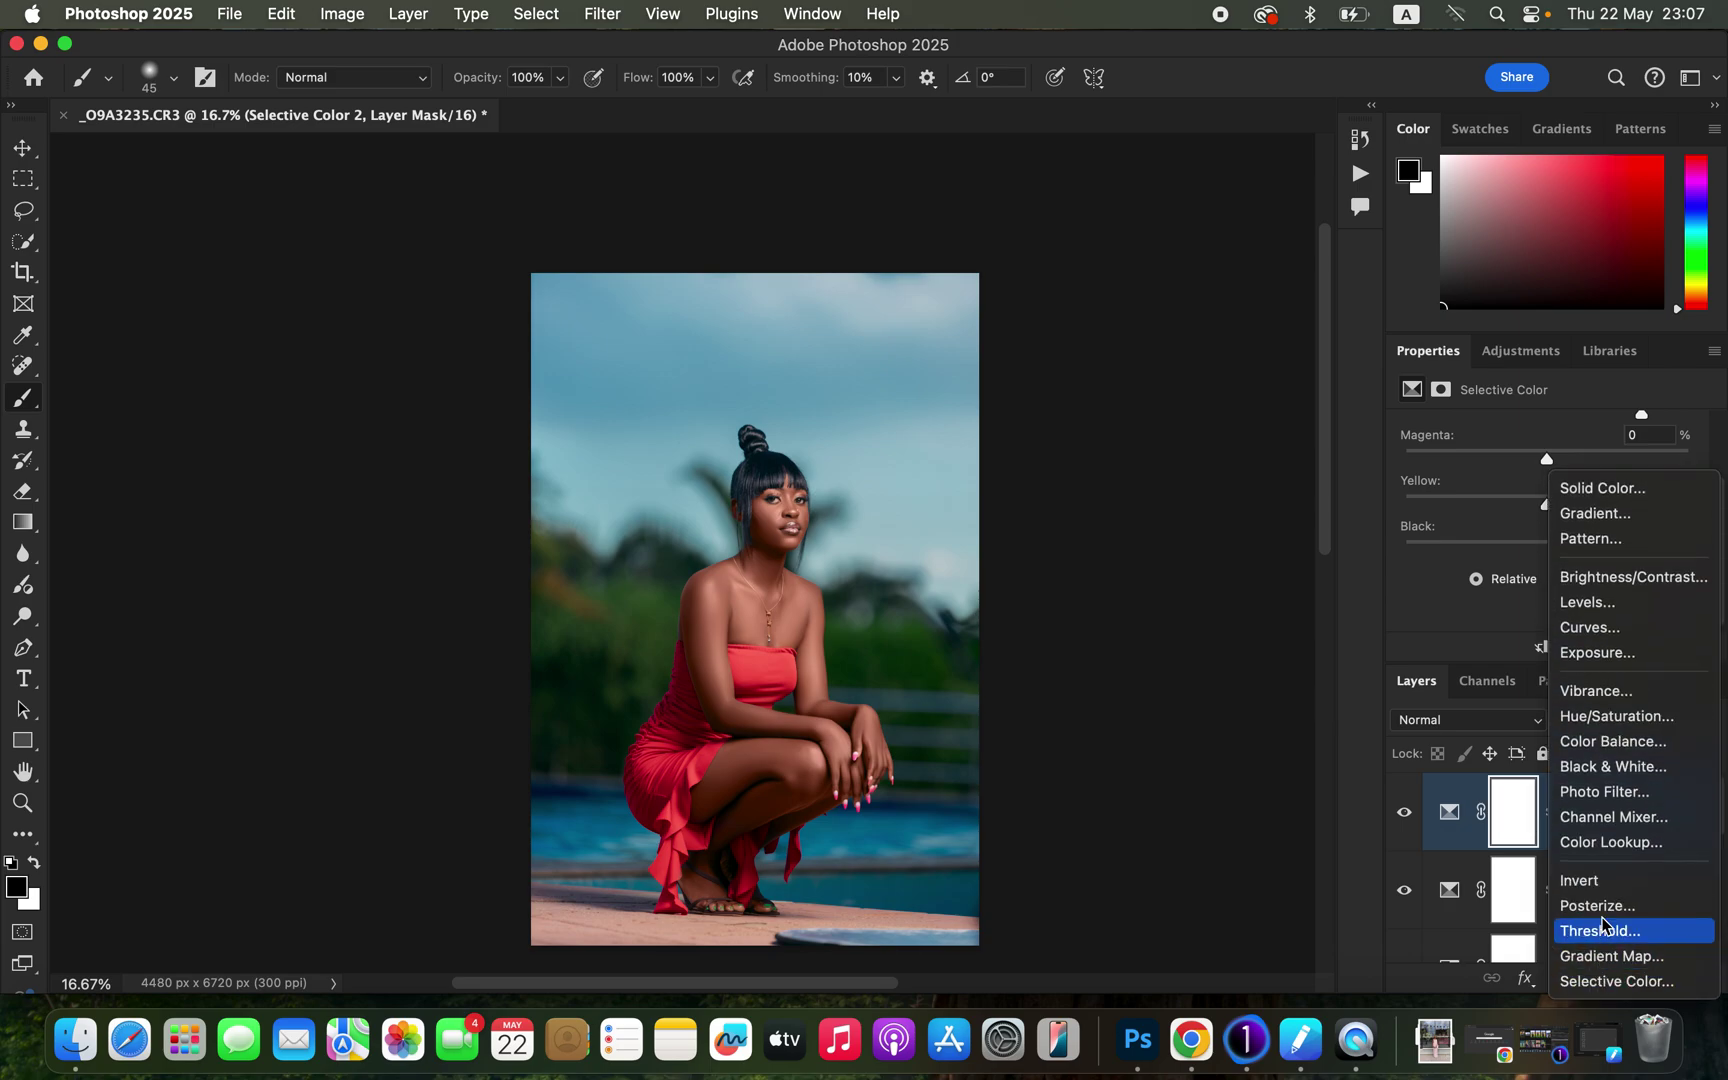
Add Hue/Saturation 2 at Saturation -76 and invert its mask to black.
{"action": "left_click", "coordinate": [1620, 717]}
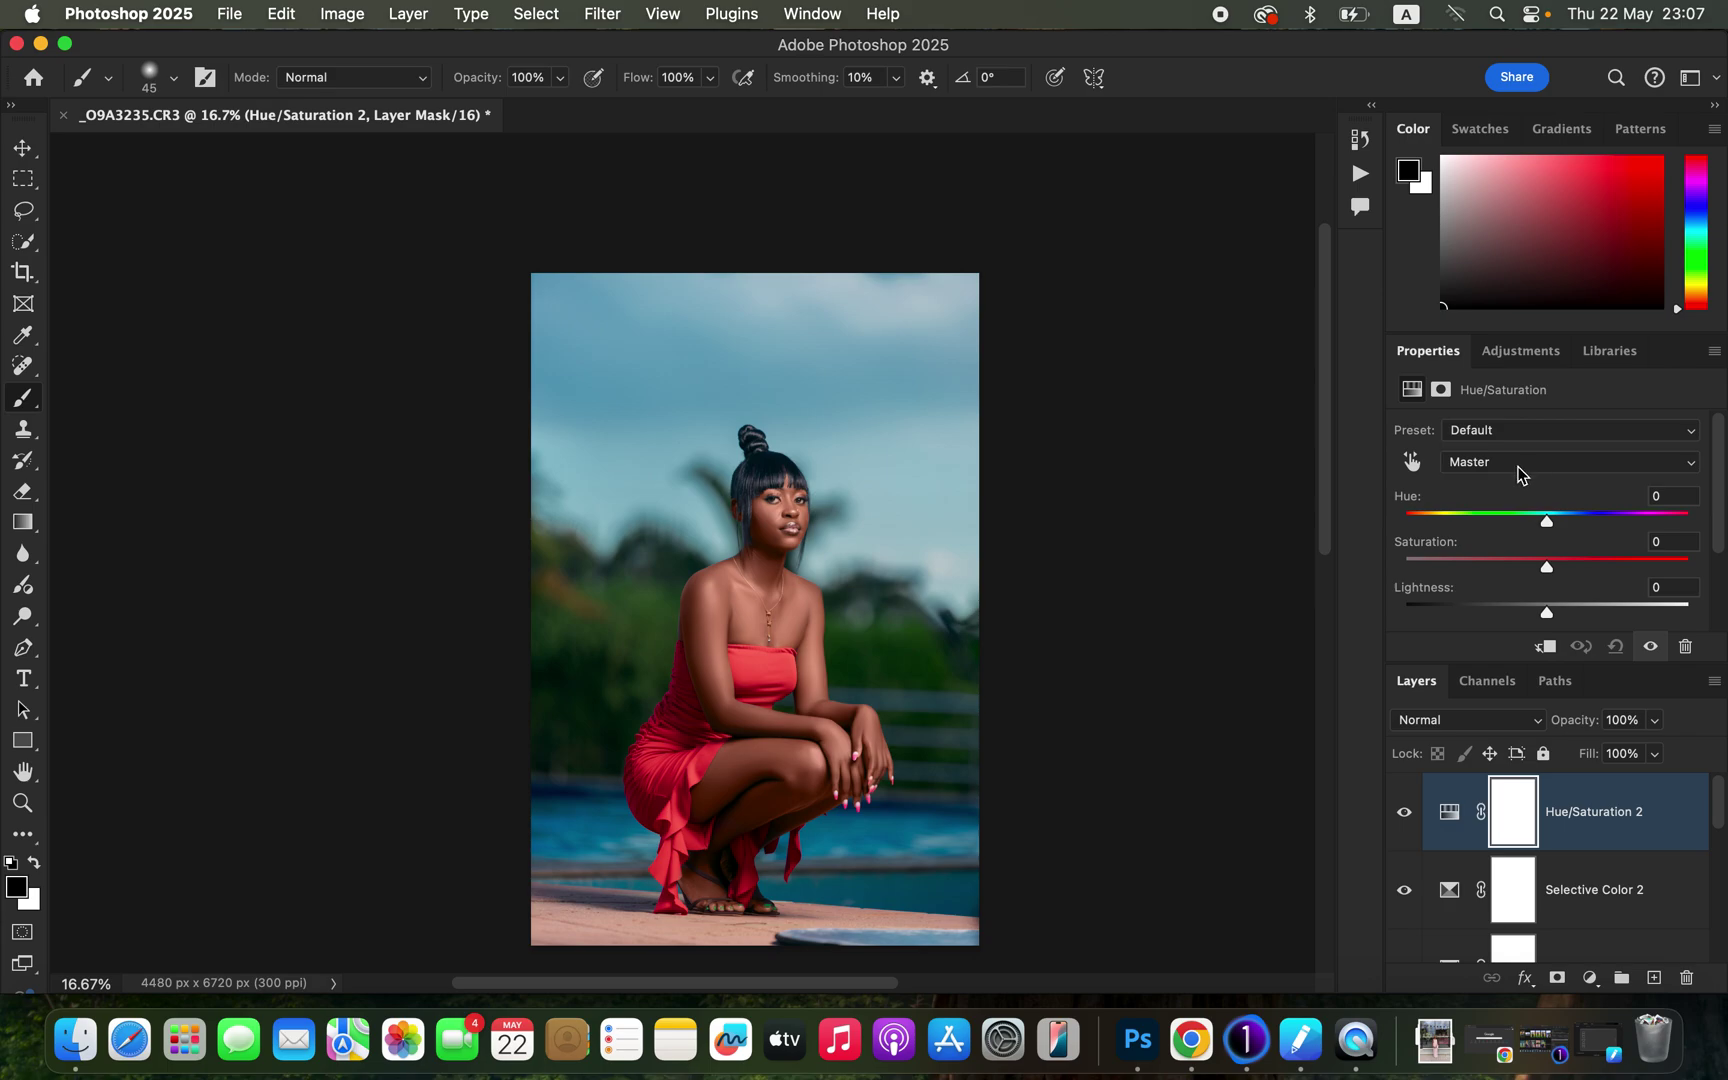
{"action": "left_click_drag", "start_coordinate": [1547, 567], "coordinate": [1438, 567]}
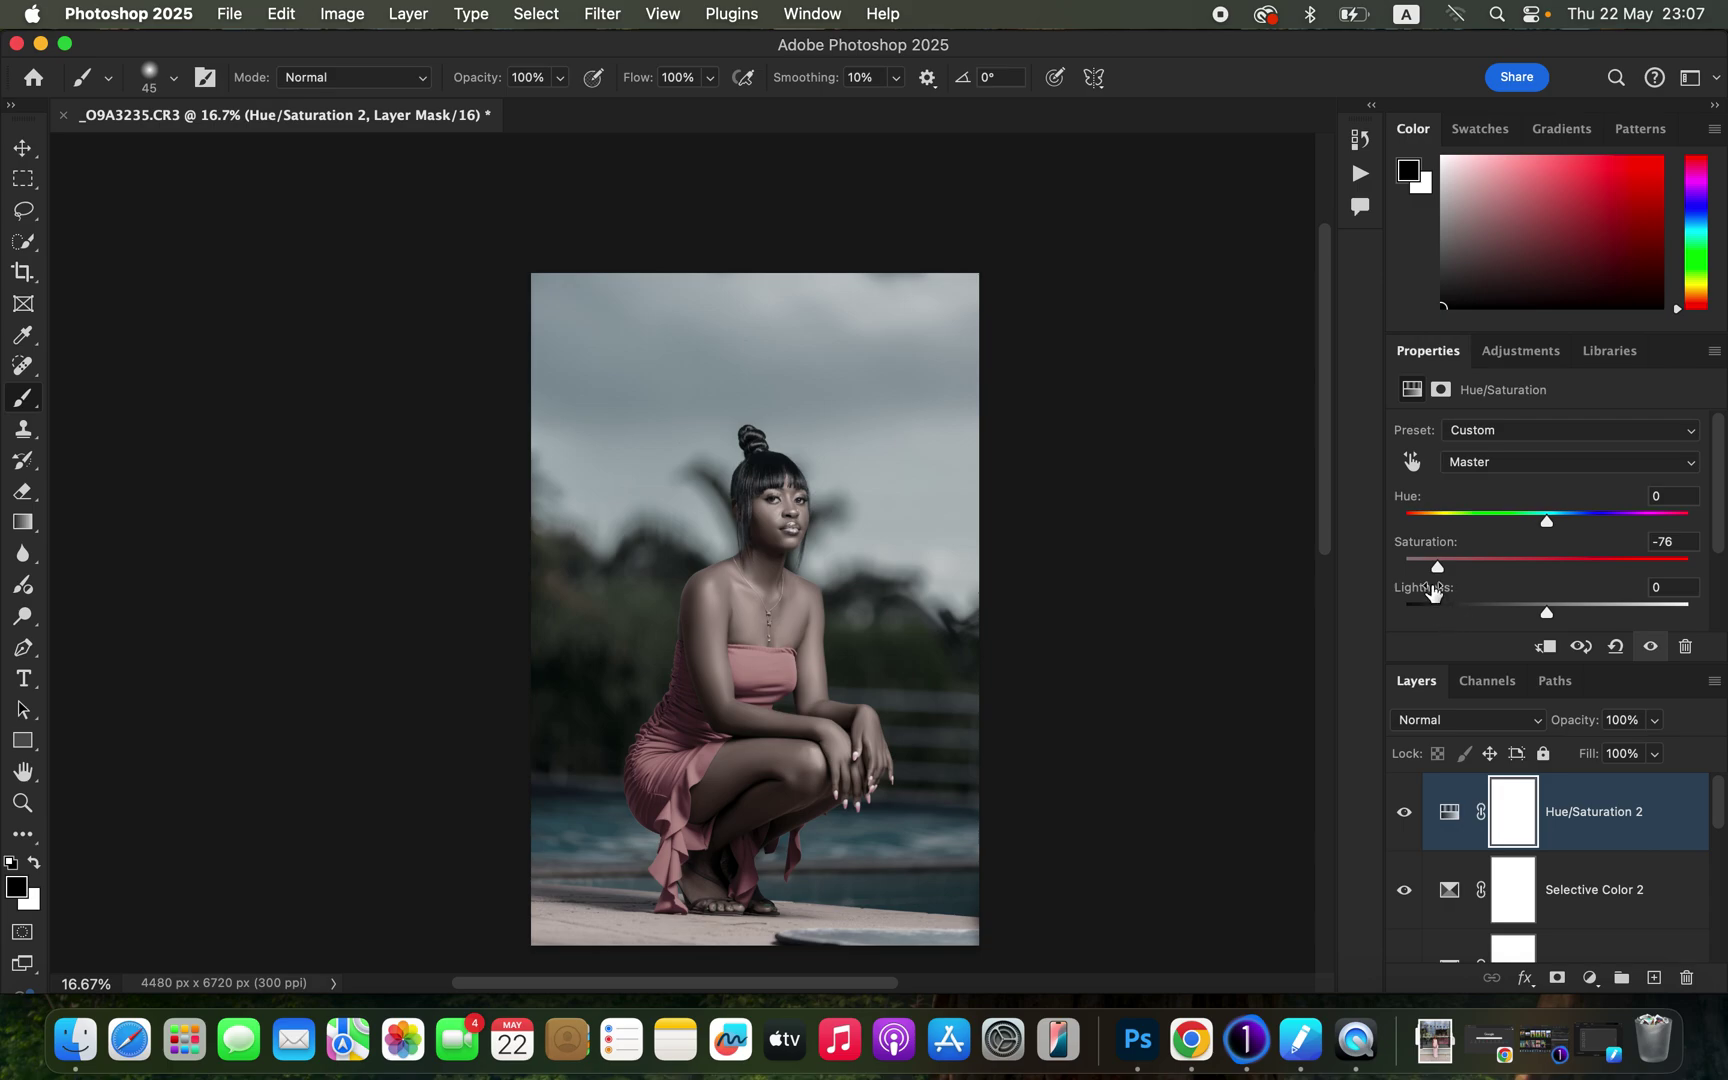
{"action": "key", "text": "super+i"}
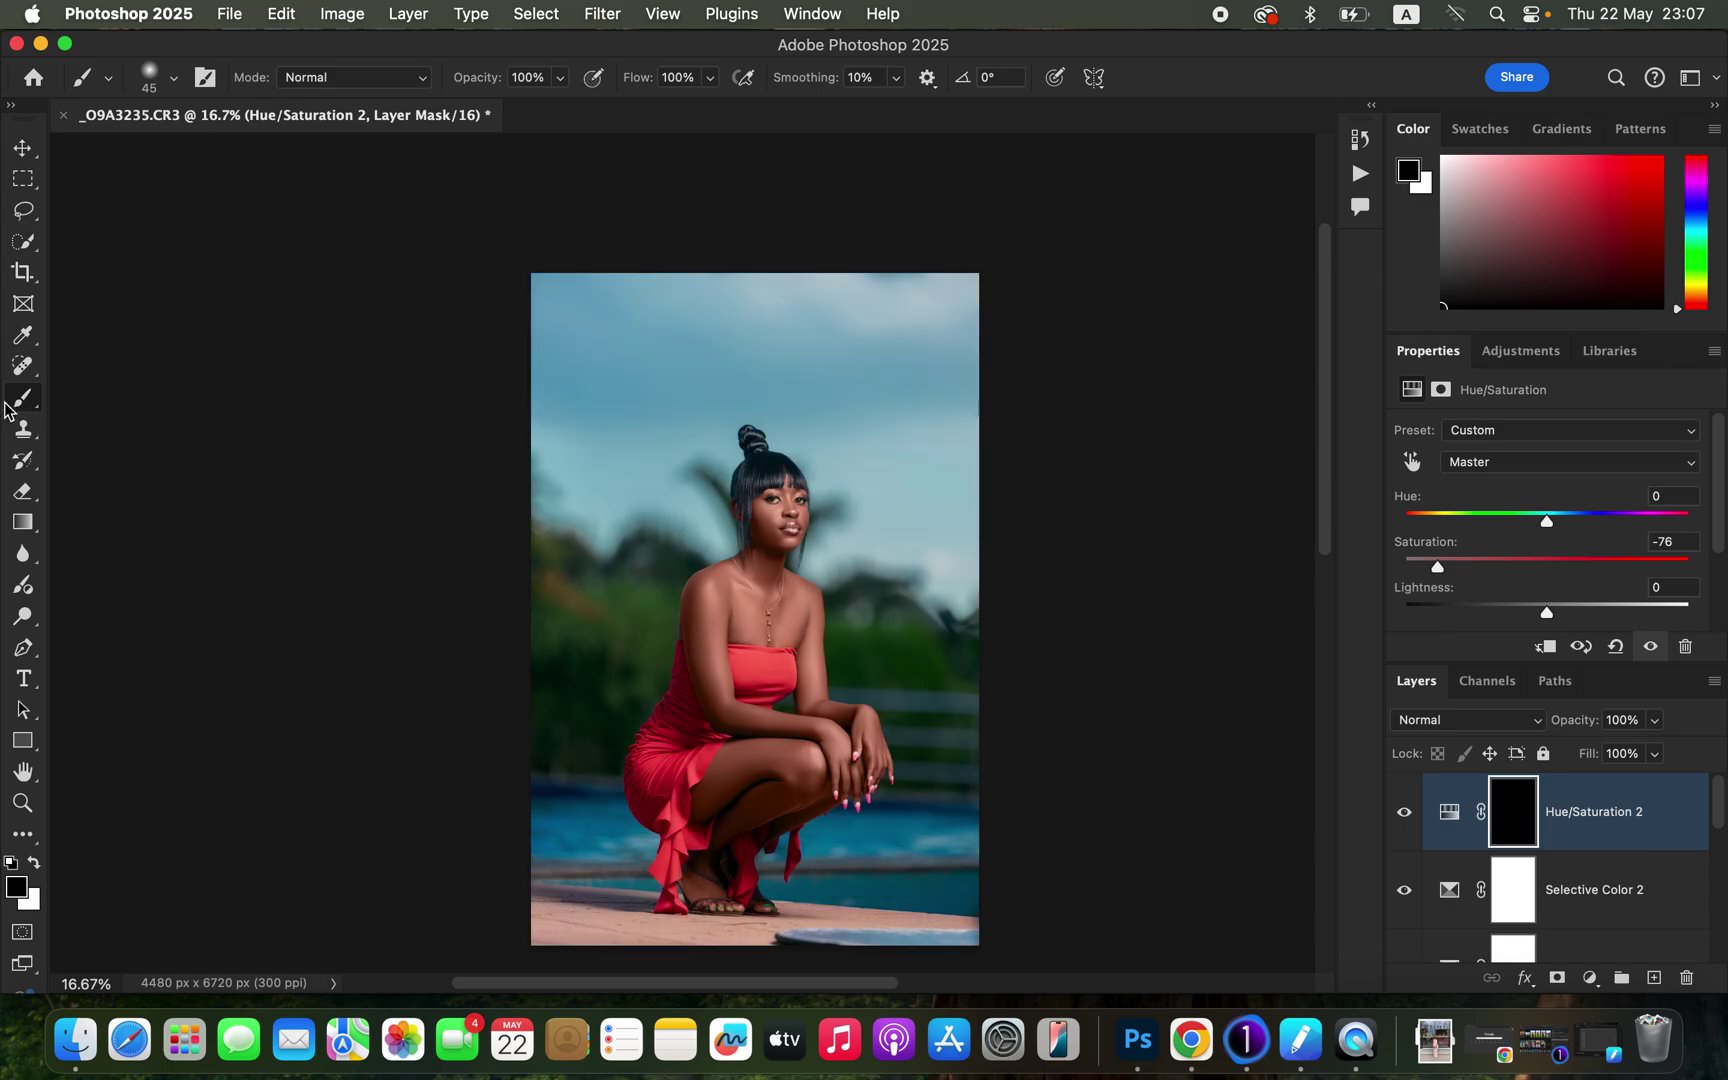
Reset the painting colours with white as foreground and zoom to 100% on the face.
{"action": "left_click", "coordinate": [12, 870]}
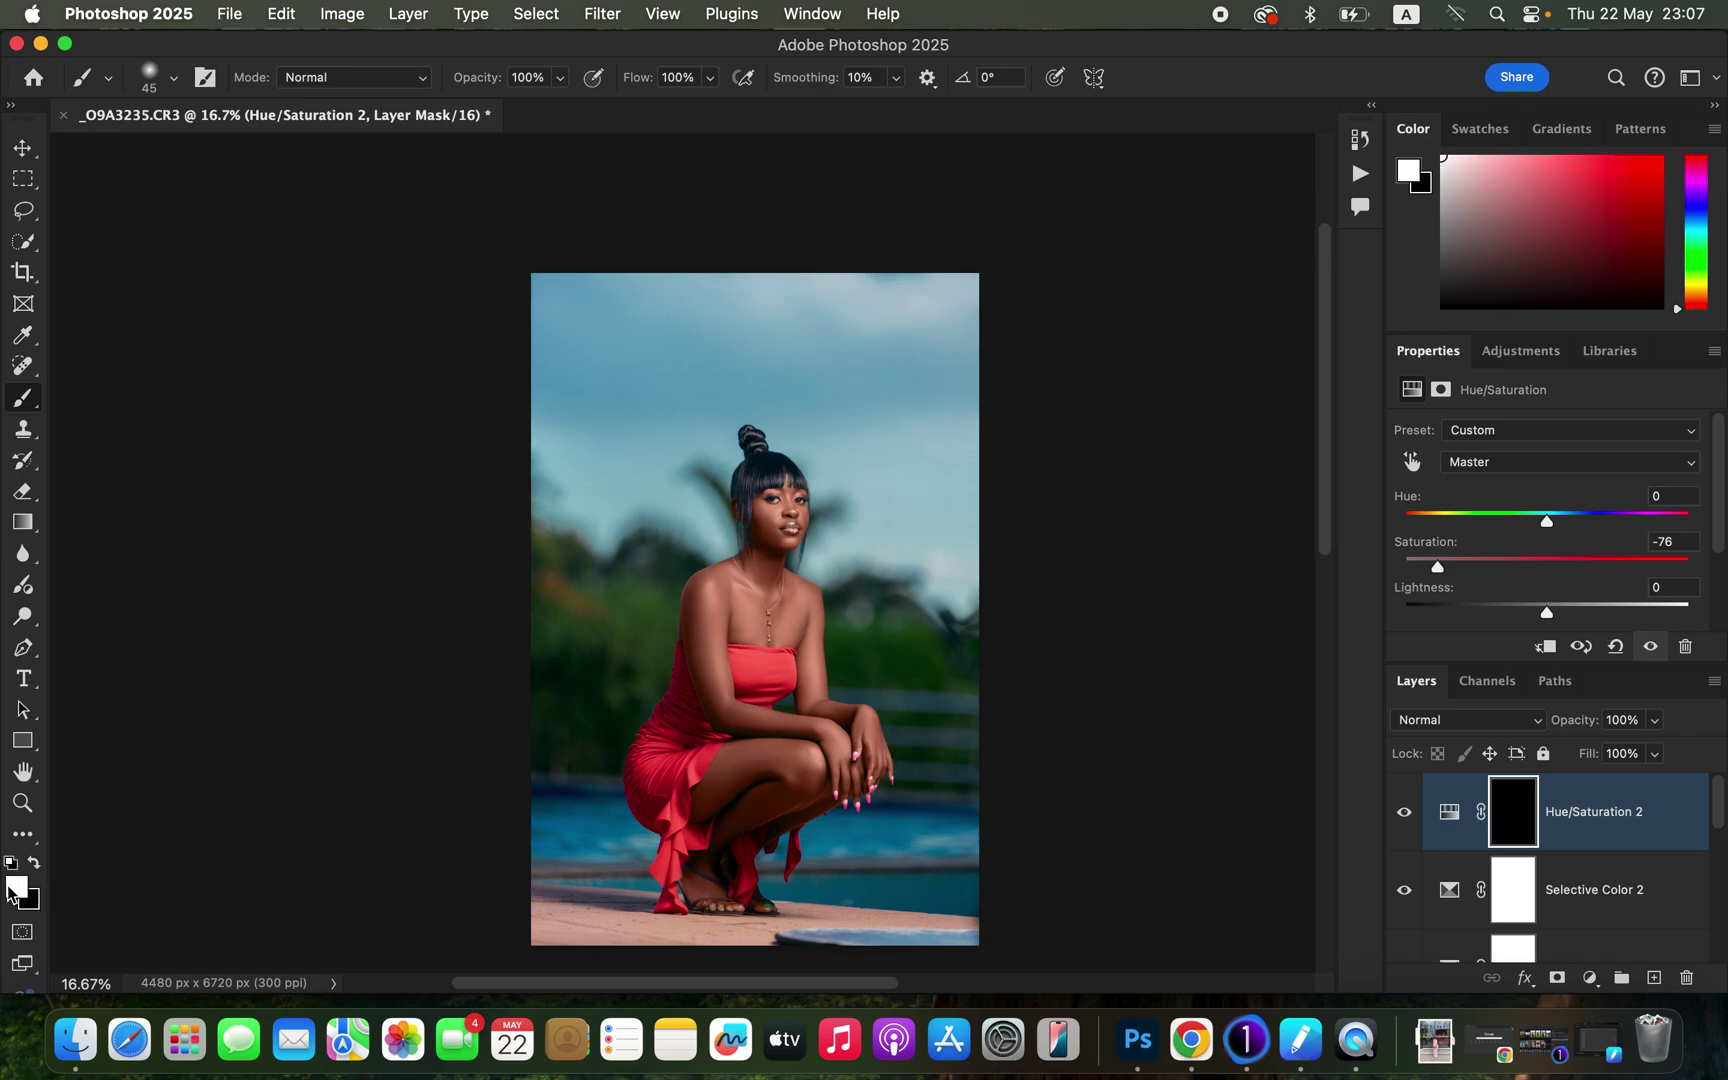
{"action": "left_click", "coordinate": [32, 864]}
{"action": "left_click", "coordinate": [33, 864]}
{"action": "left_click", "coordinate": [33, 864]}
{"action": "left_click", "coordinate": [34, 865]}
{"action": "left_click", "coordinate": [35, 865]}
{"action": "left_click", "coordinate": [35, 865]}
{"action": "left_click", "coordinate": [35, 865]}
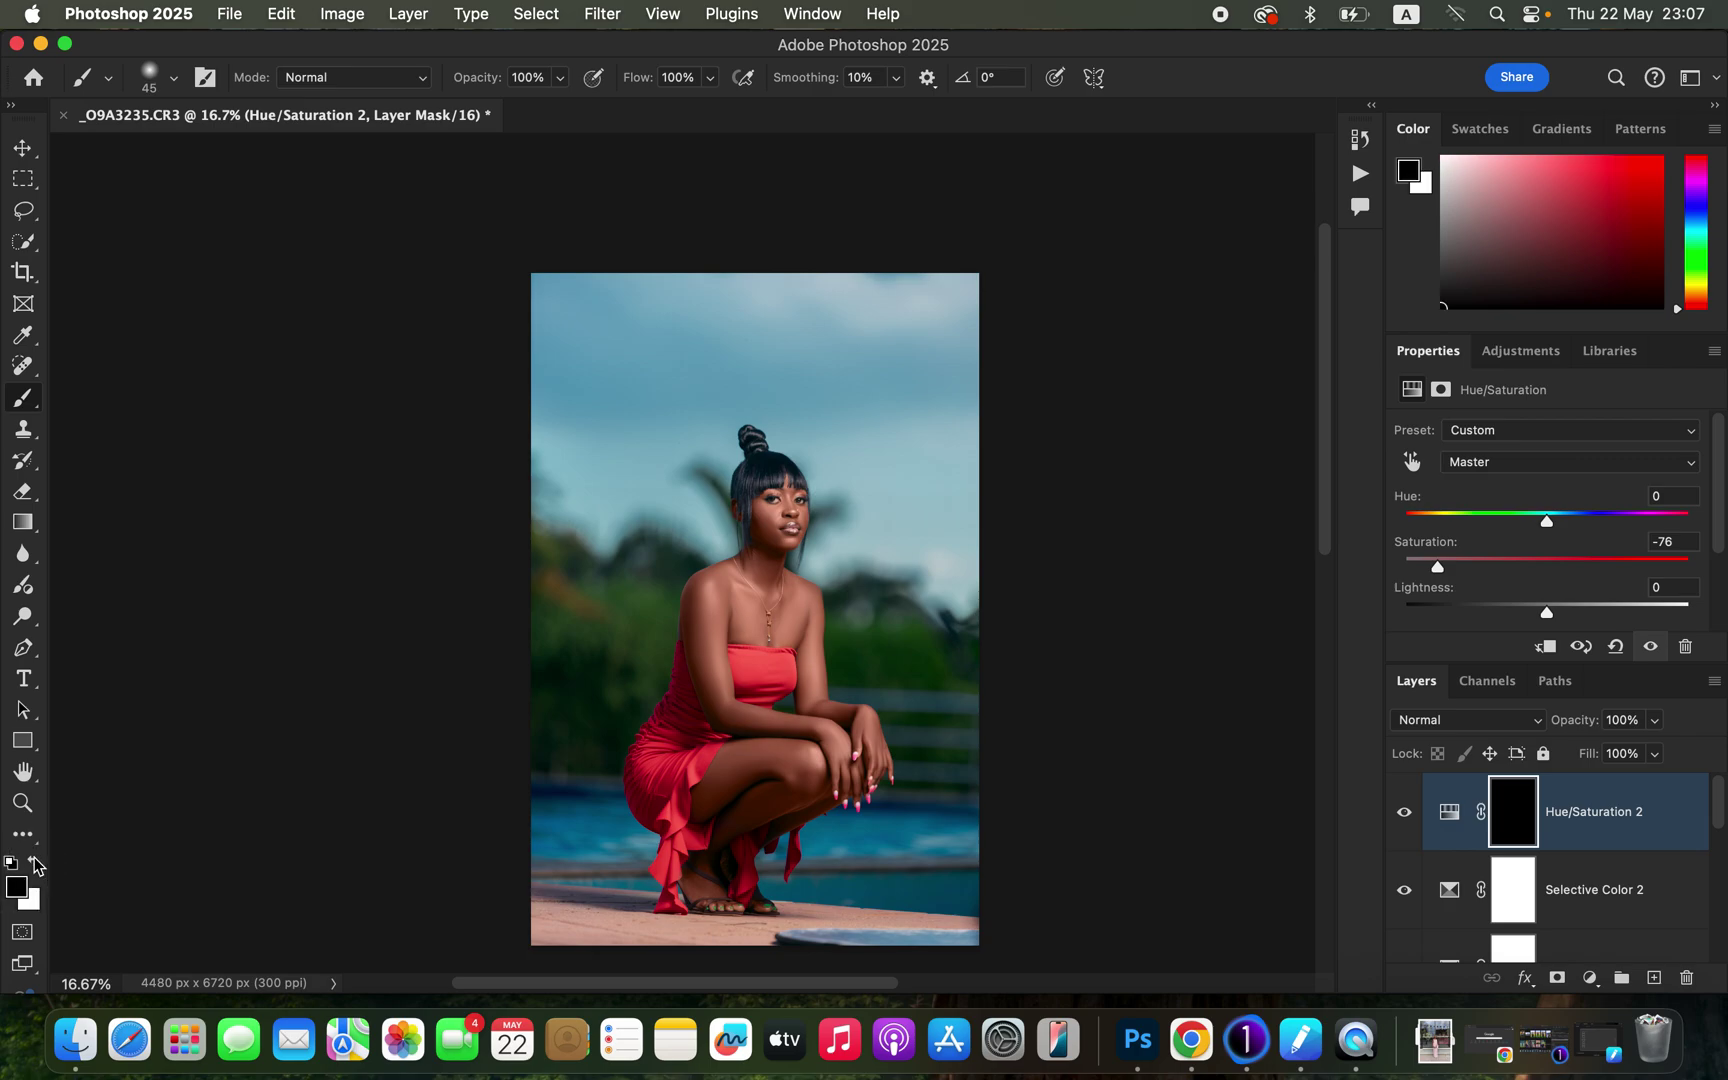
{"action": "left_click", "coordinate": [35, 865]}
{"action": "left_click", "coordinate": [35, 865]}
{"action": "left_click", "coordinate": [35, 865]}
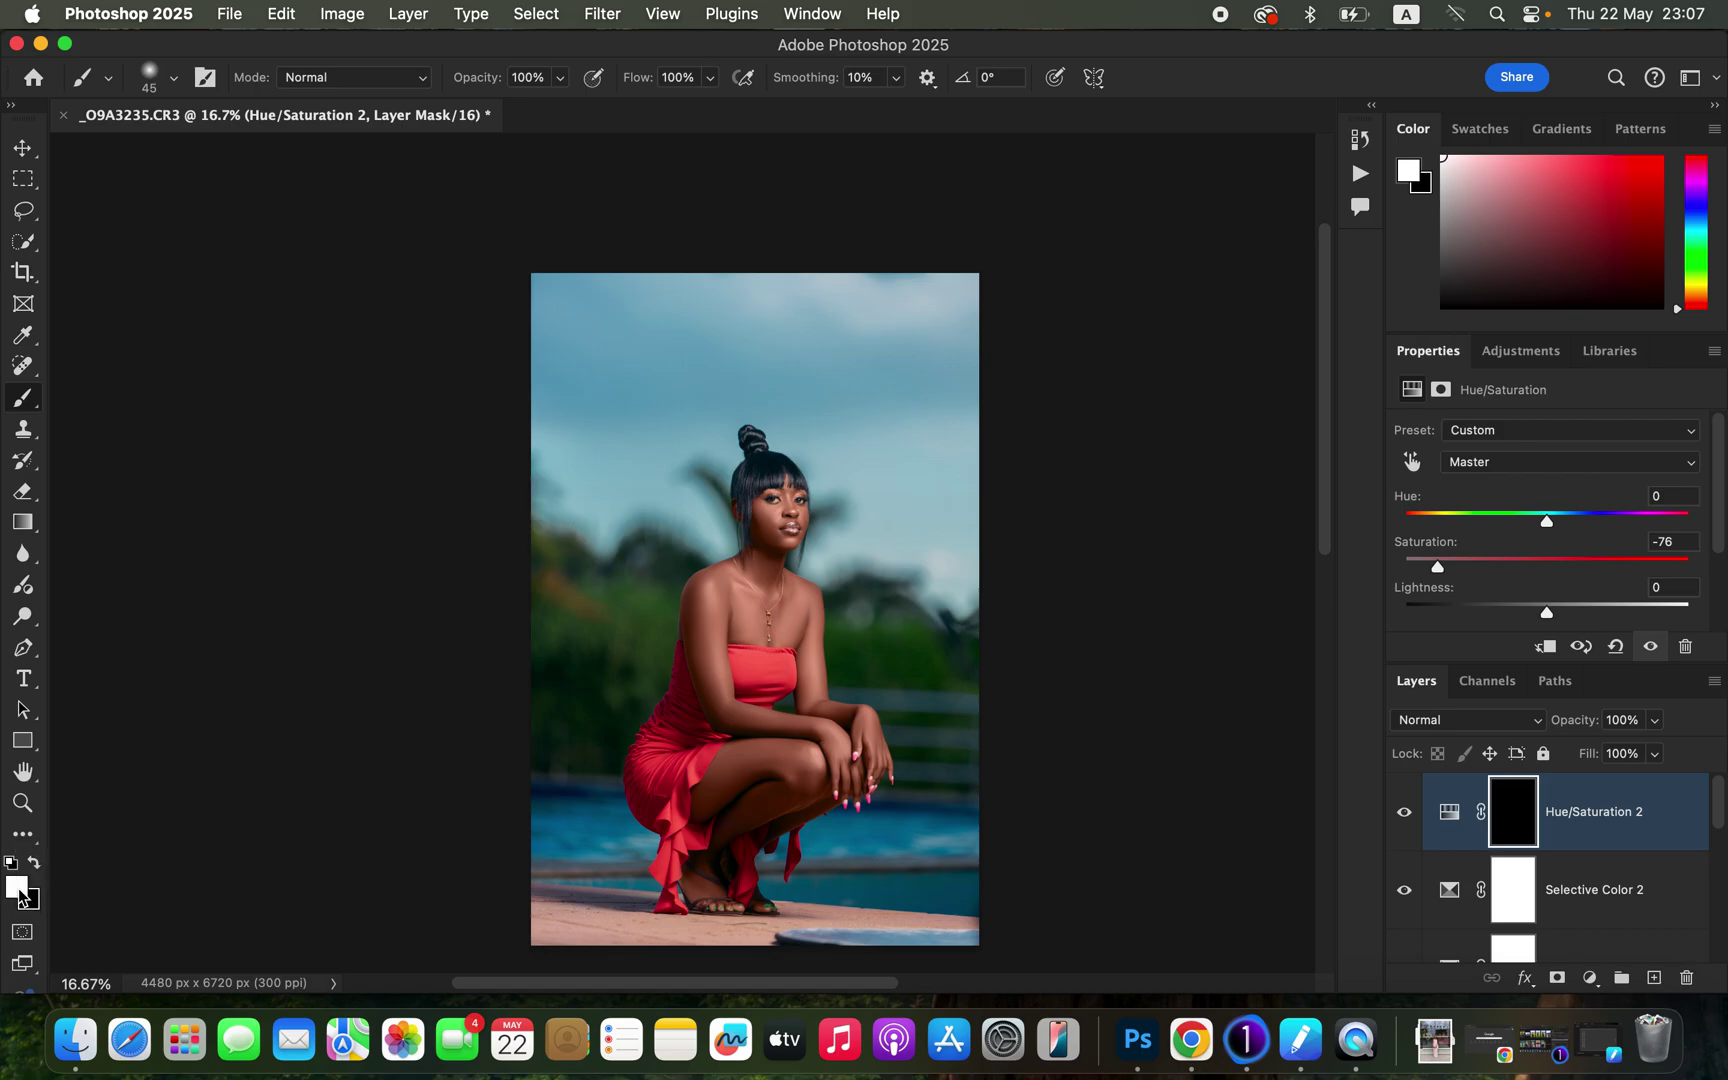
{"action": "key", "text": "super+equal"}
{"action": "key", "text": "super+equal"}
{"action": "key", "text": "super+equal"}
{"action": "key", "text": "super+equal"}
{"action": "key", "text": "super+equal"}
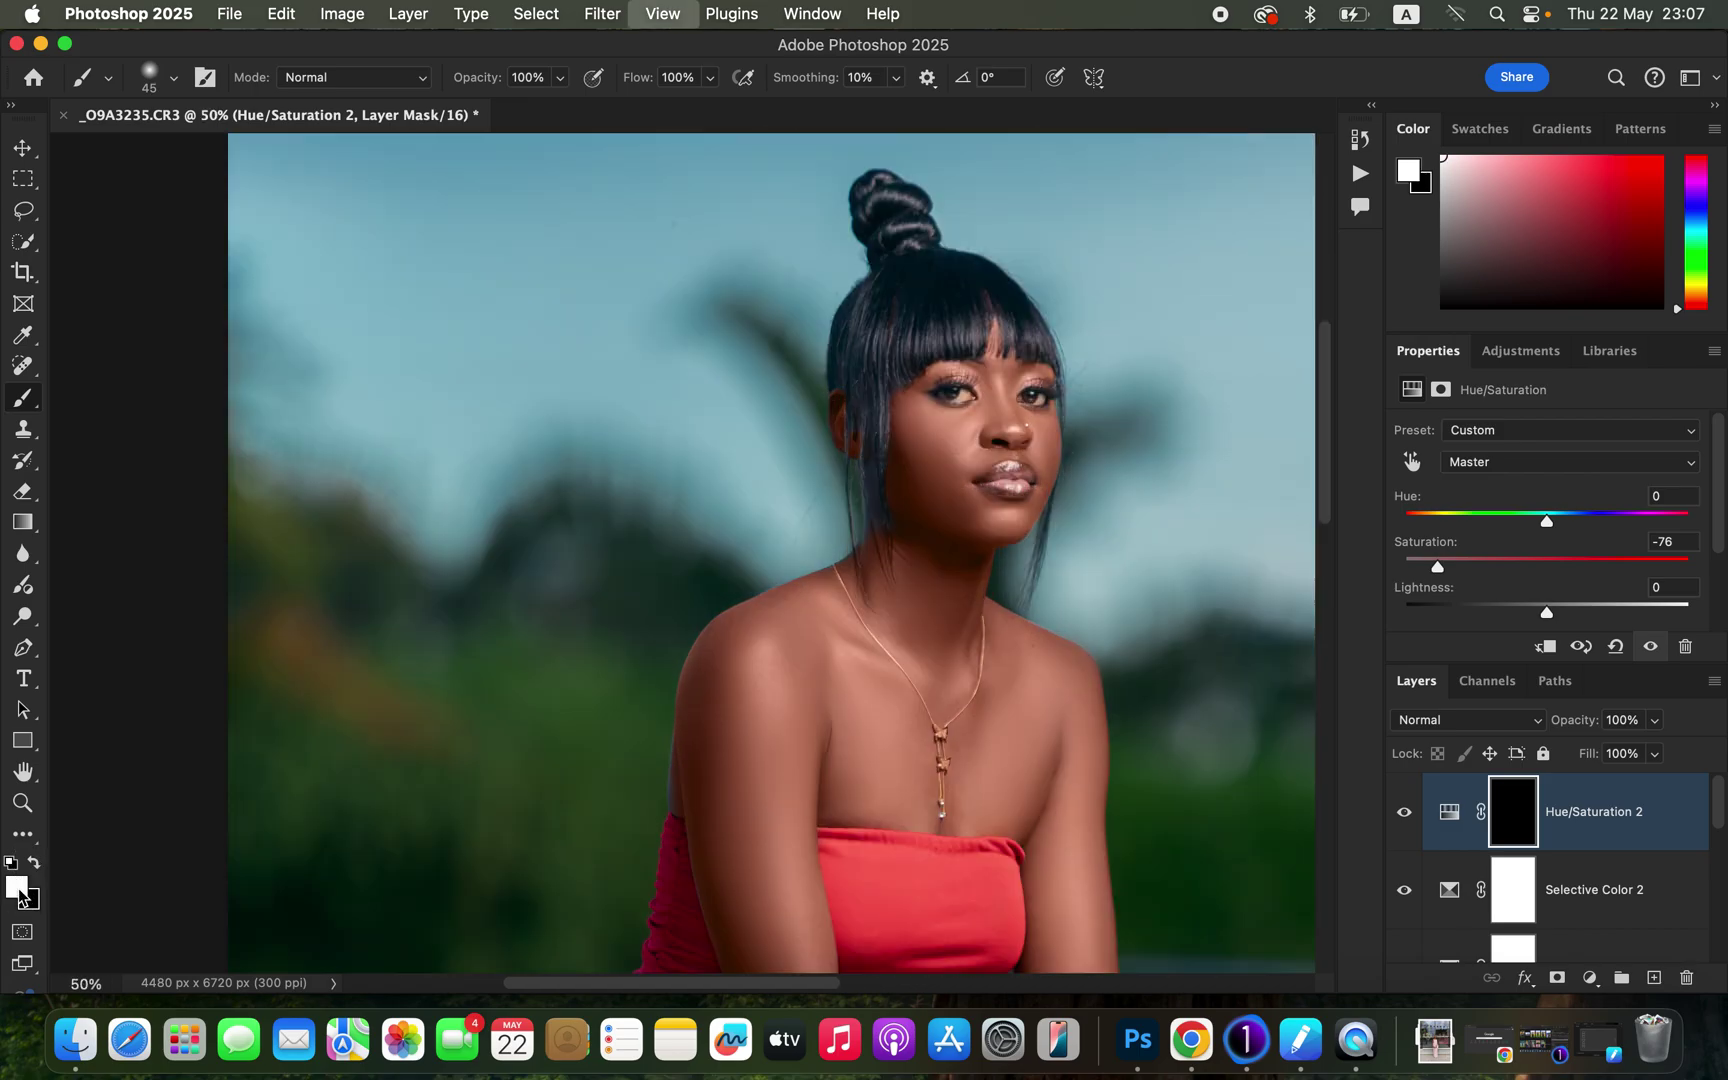
With a size-25 brush, paint white over the eyes on the Hue/Saturation 2 mask.
{"action": "scroll", "coordinate": [1061, 467], "scroll_direction": "right", "scroll_amount": 6}
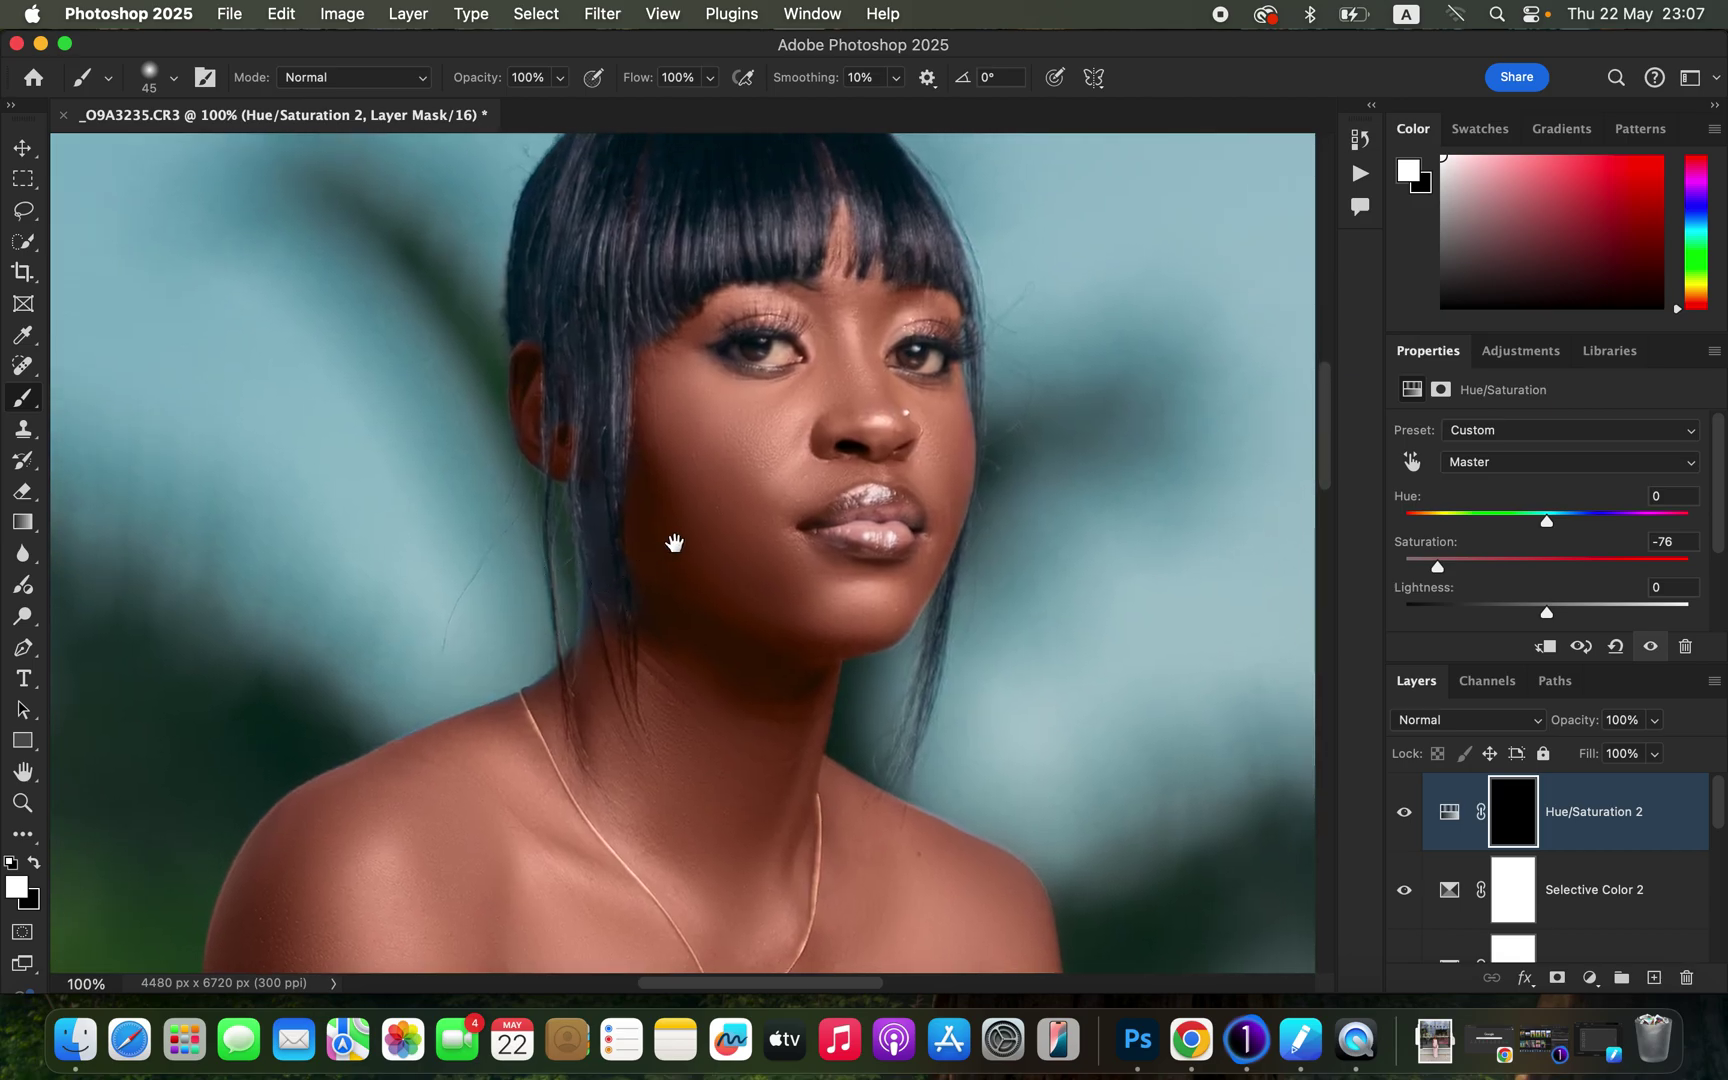
{"action": "key", "text": "bracketleft"}
{"action": "key", "text": "bracketleft"}
{"action": "mouse_move", "coordinate": [935, 356]}
{"action": "left_mouse_down"}
{"action": "mouse_move", "coordinate": [896, 356]}
{"action": "mouse_move", "coordinate": [932, 362]}
{"action": "mouse_move", "coordinate": [736, 349]}
{"action": "mouse_move", "coordinate": [794, 369]}
{"action": "left_mouse_up"}
Zoom back out to 16.67% so the whole portrait fits the view.
{"action": "key", "text": "super+minus"}
{"action": "key", "text": "super+minus"}
{"action": "key", "text": "super+minus"}
{"action": "key", "text": "super+minus"}
{"action": "key", "text": "super+minus"}
{"action": "key", "text": "super+minus"}
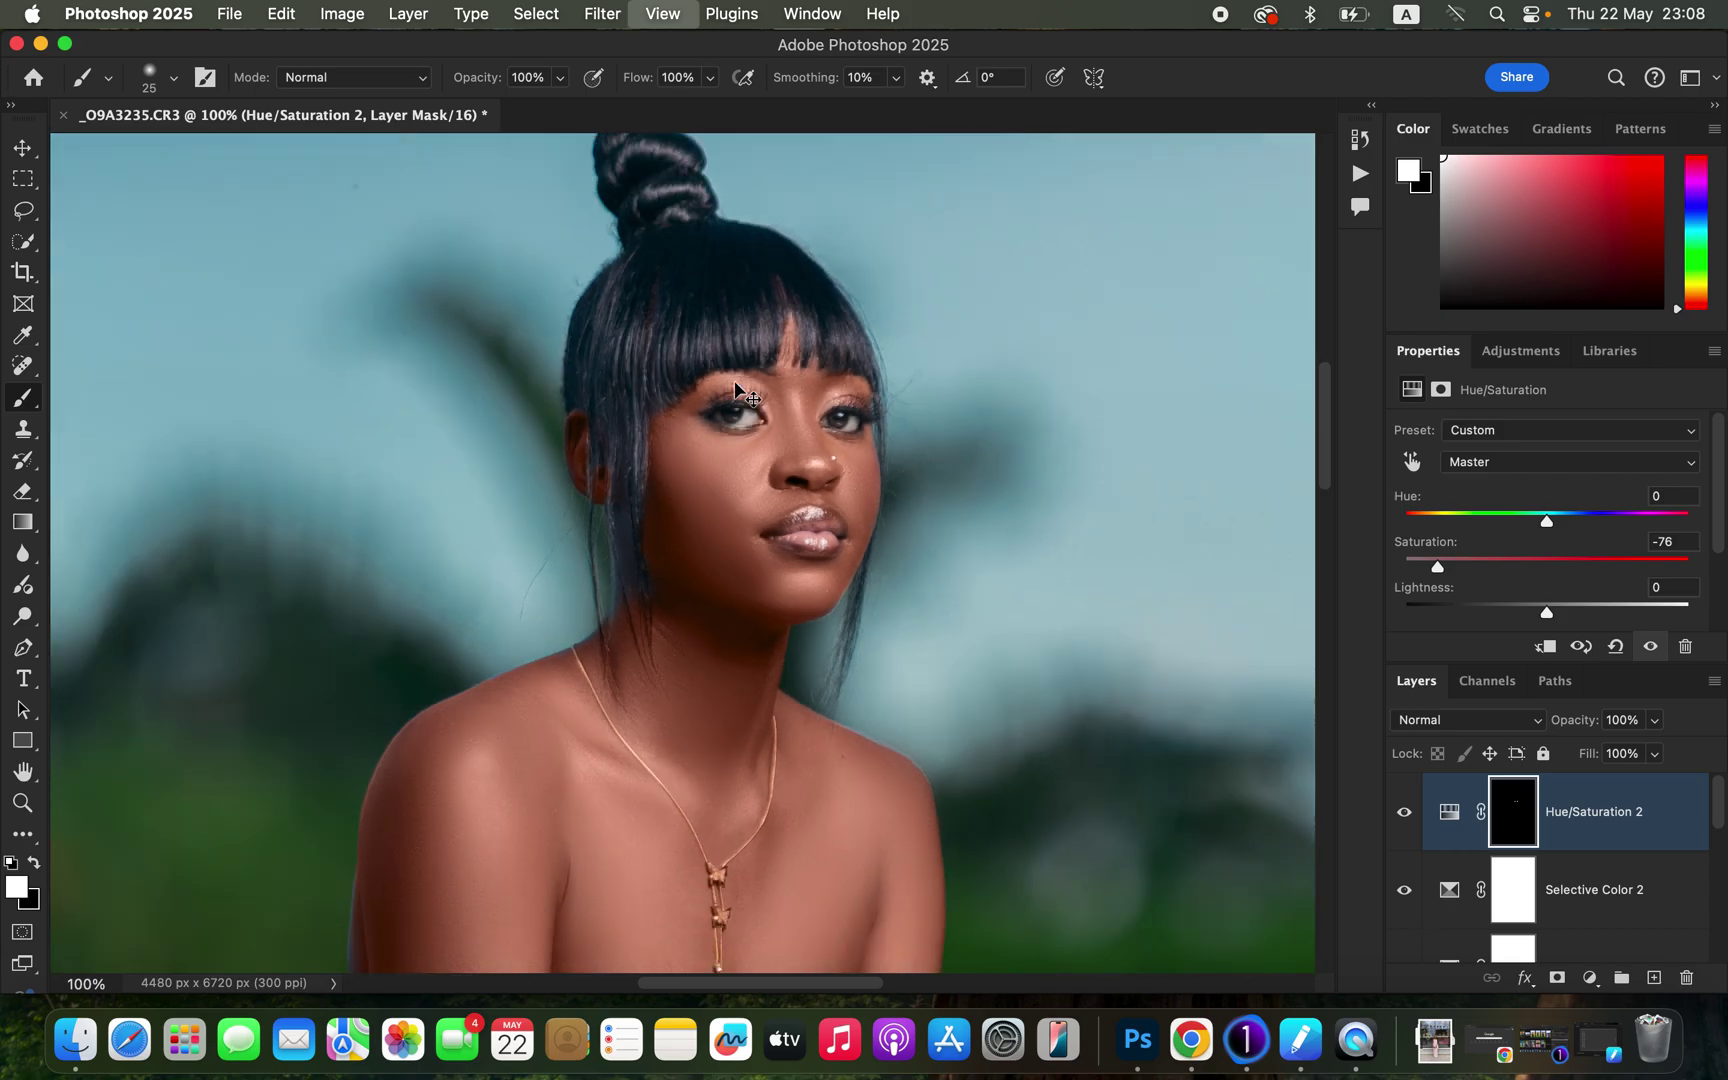
{"action": "key", "text": "super+plus"}
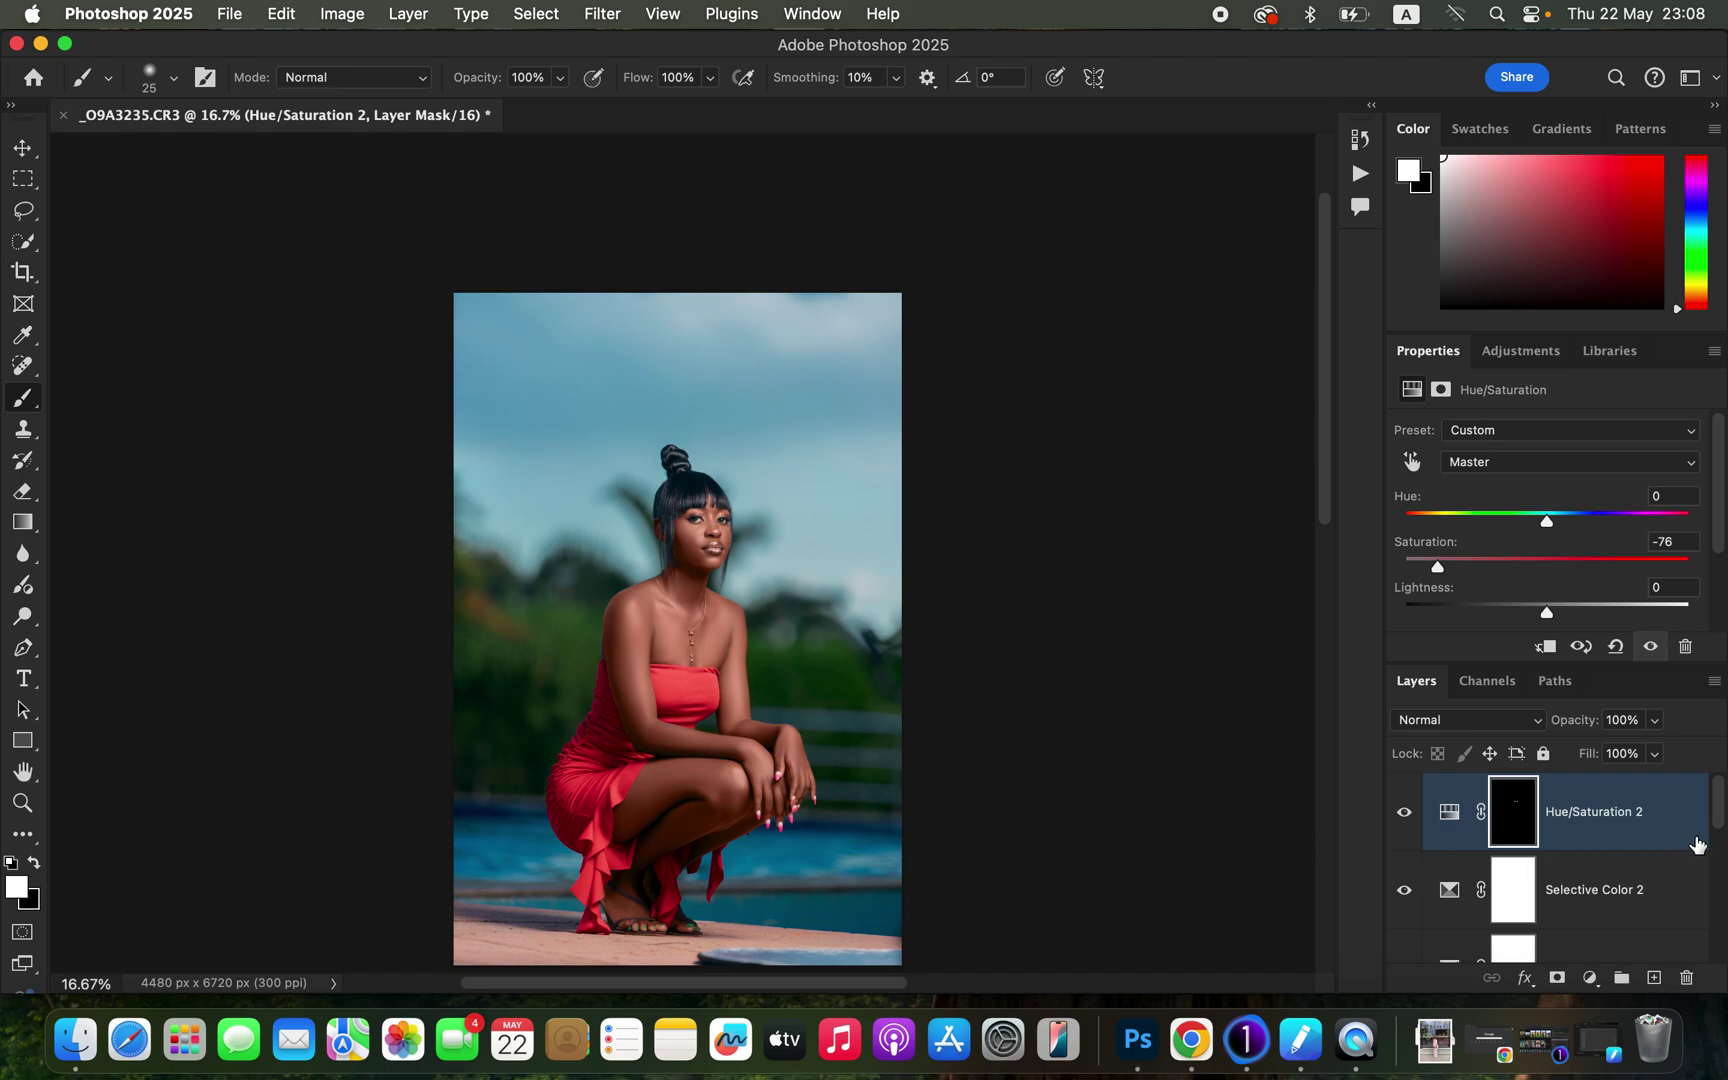
{"action": "left_click_drag", "start_coordinate": [1718, 812], "coordinate": [1722, 978]}
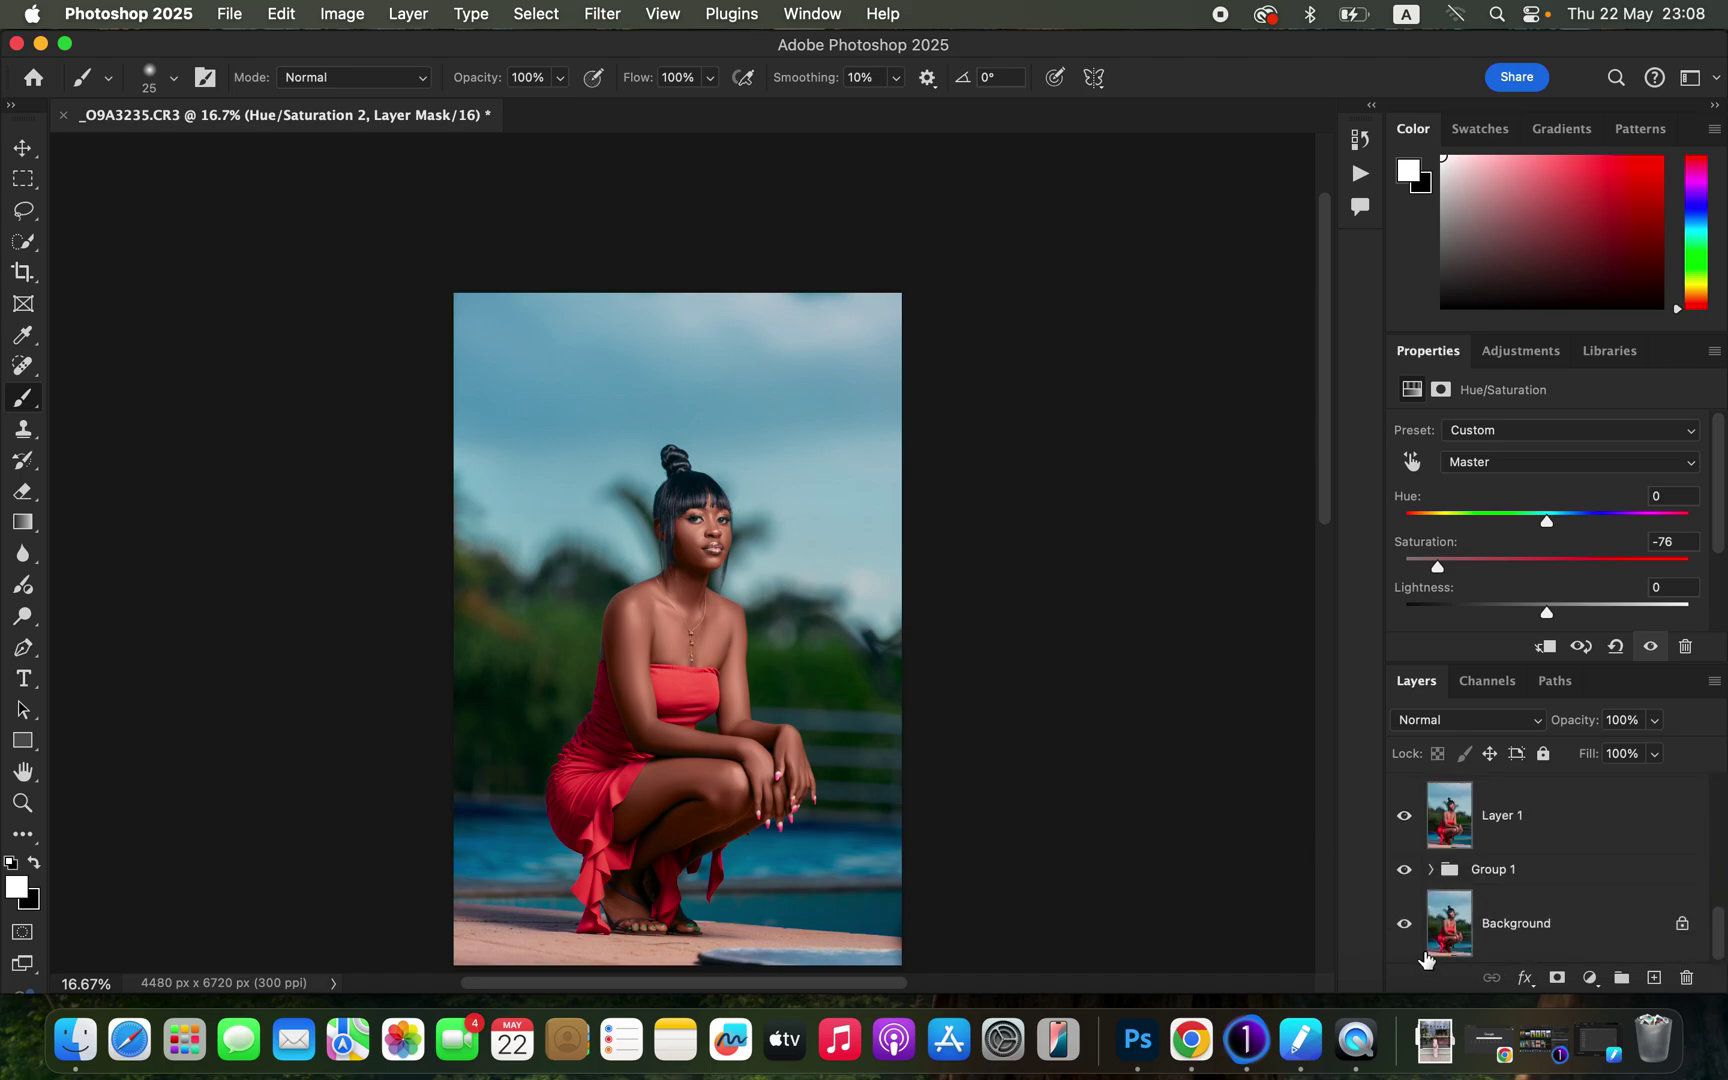
{"action": "left_click", "coordinate": [1405, 926], "text": "alt"}
{"action": "left_click", "coordinate": [1405, 926], "text": "alt"}
{"action": "left_click", "coordinate": [1405, 928], "text": "alt"}
{"action": "left_click", "coordinate": [1408, 932], "text": "alt"}
{"action": "left_click_drag", "start_coordinate": [1716, 942], "coordinate": [1718, 748]}
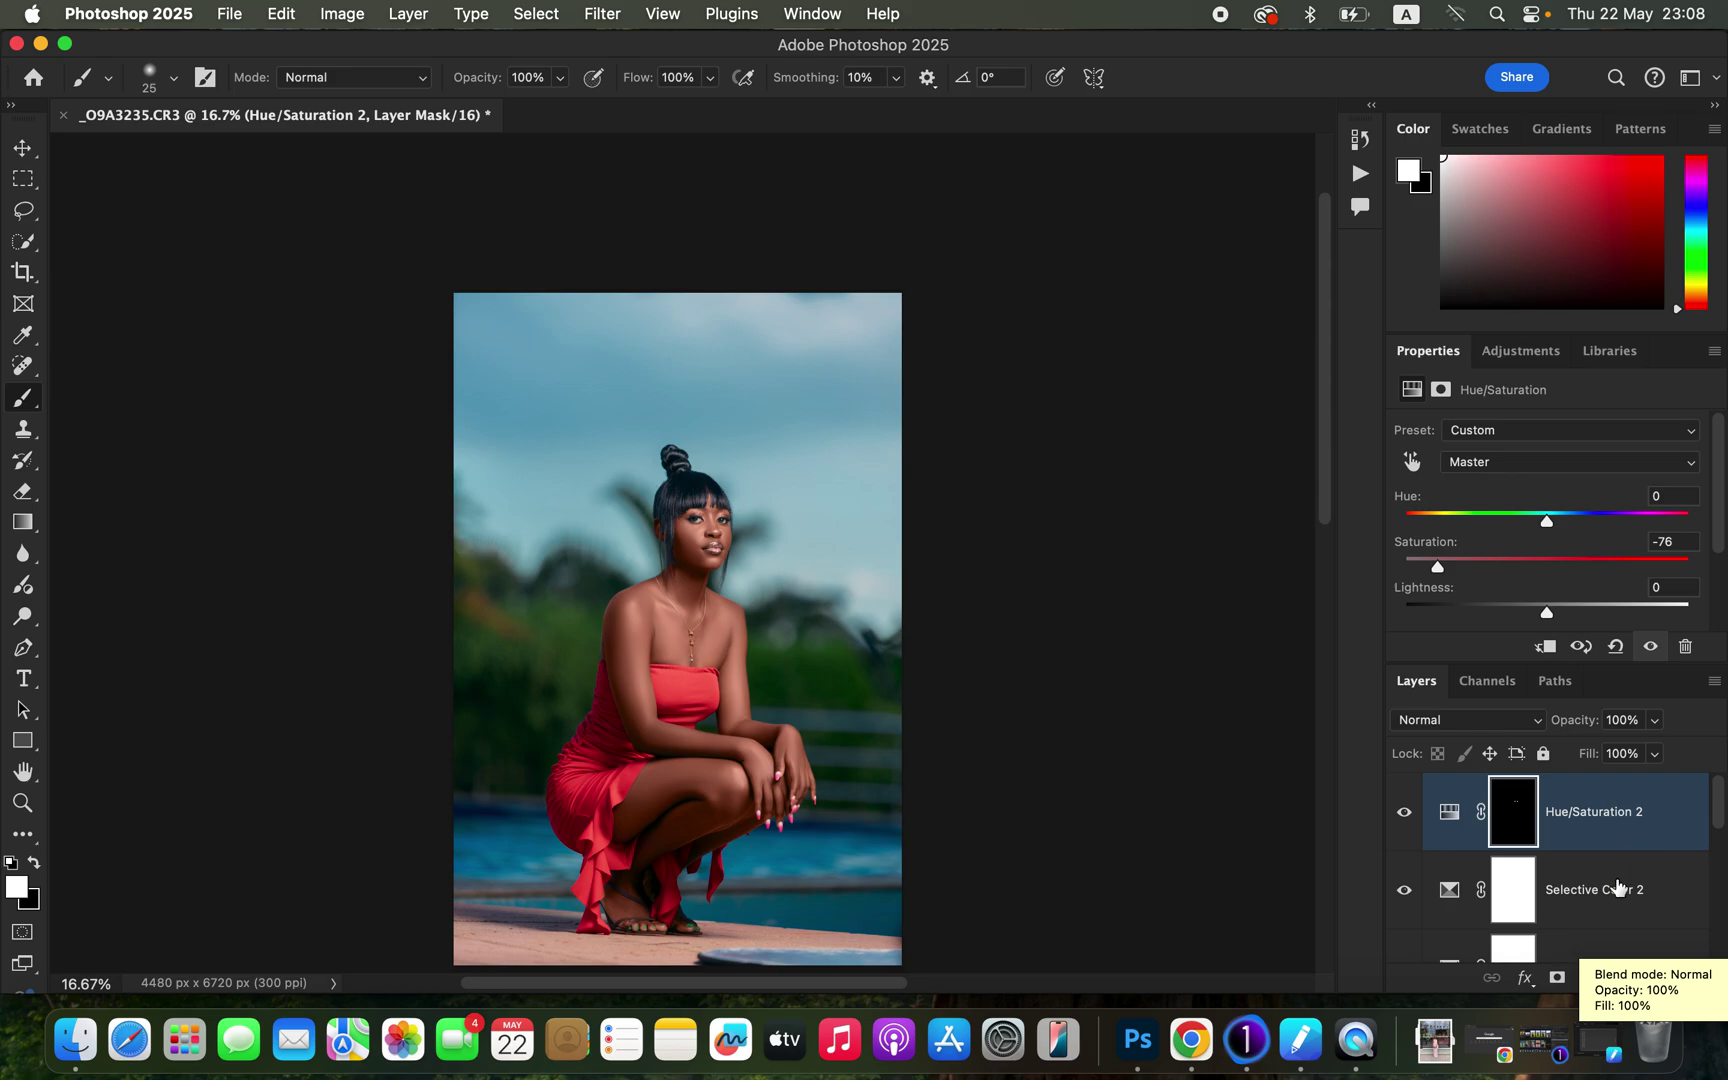
Add Curves 1 mapping input 173 to 255 and open its Layer Style blending options.
{"action": "left_click", "coordinate": [1589, 977]}
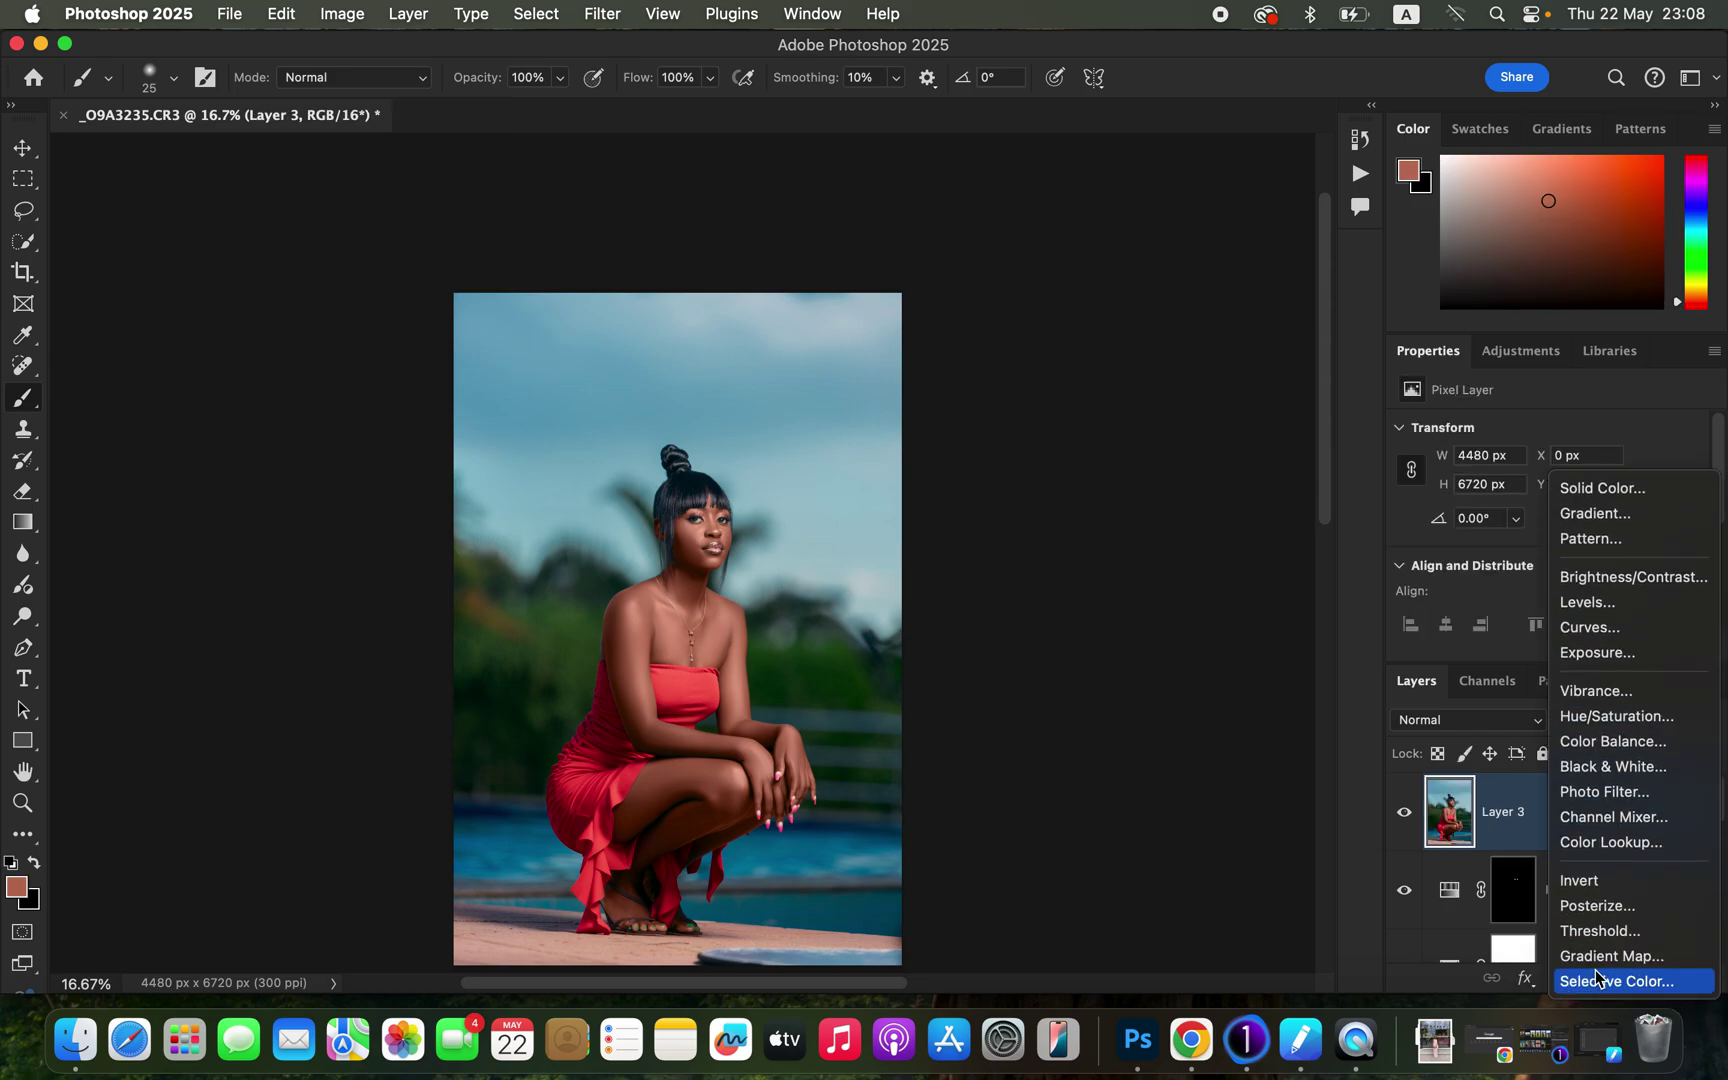
{"action": "left_click", "coordinate": [1620, 633]}
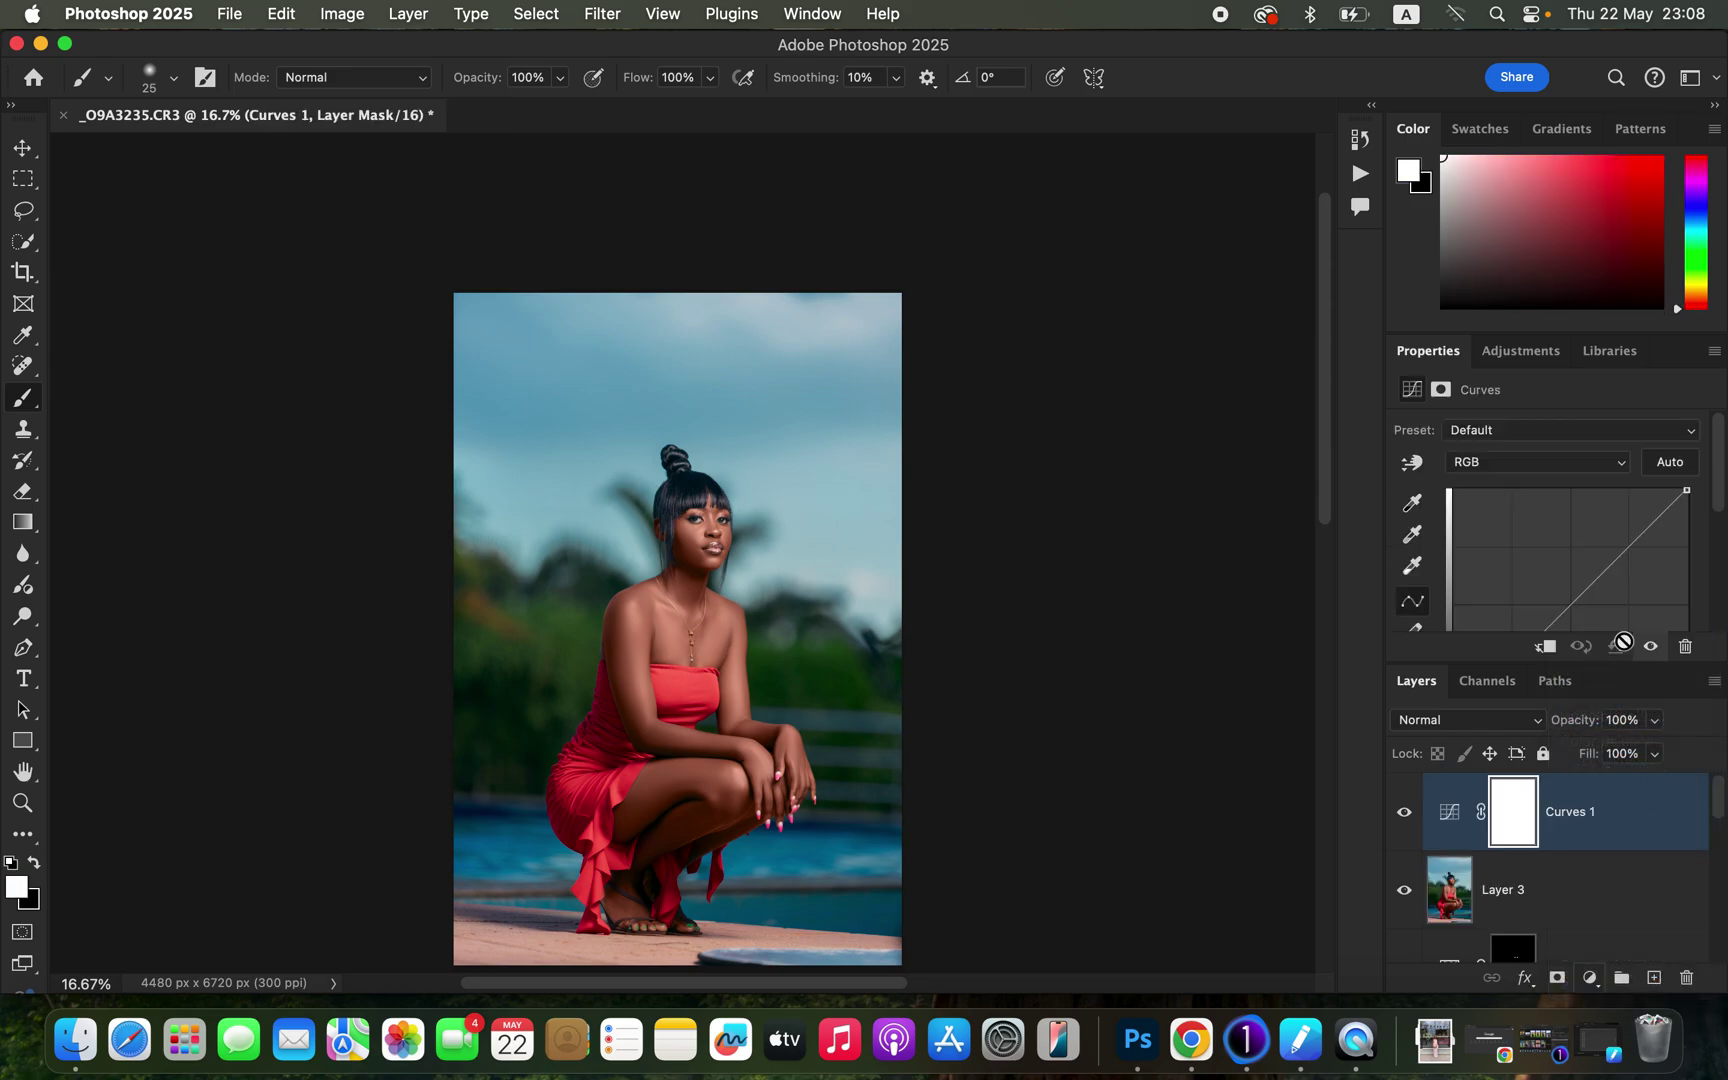
{"action": "left_click_drag", "start_coordinate": [1718, 497], "coordinate": [1612, 595]}
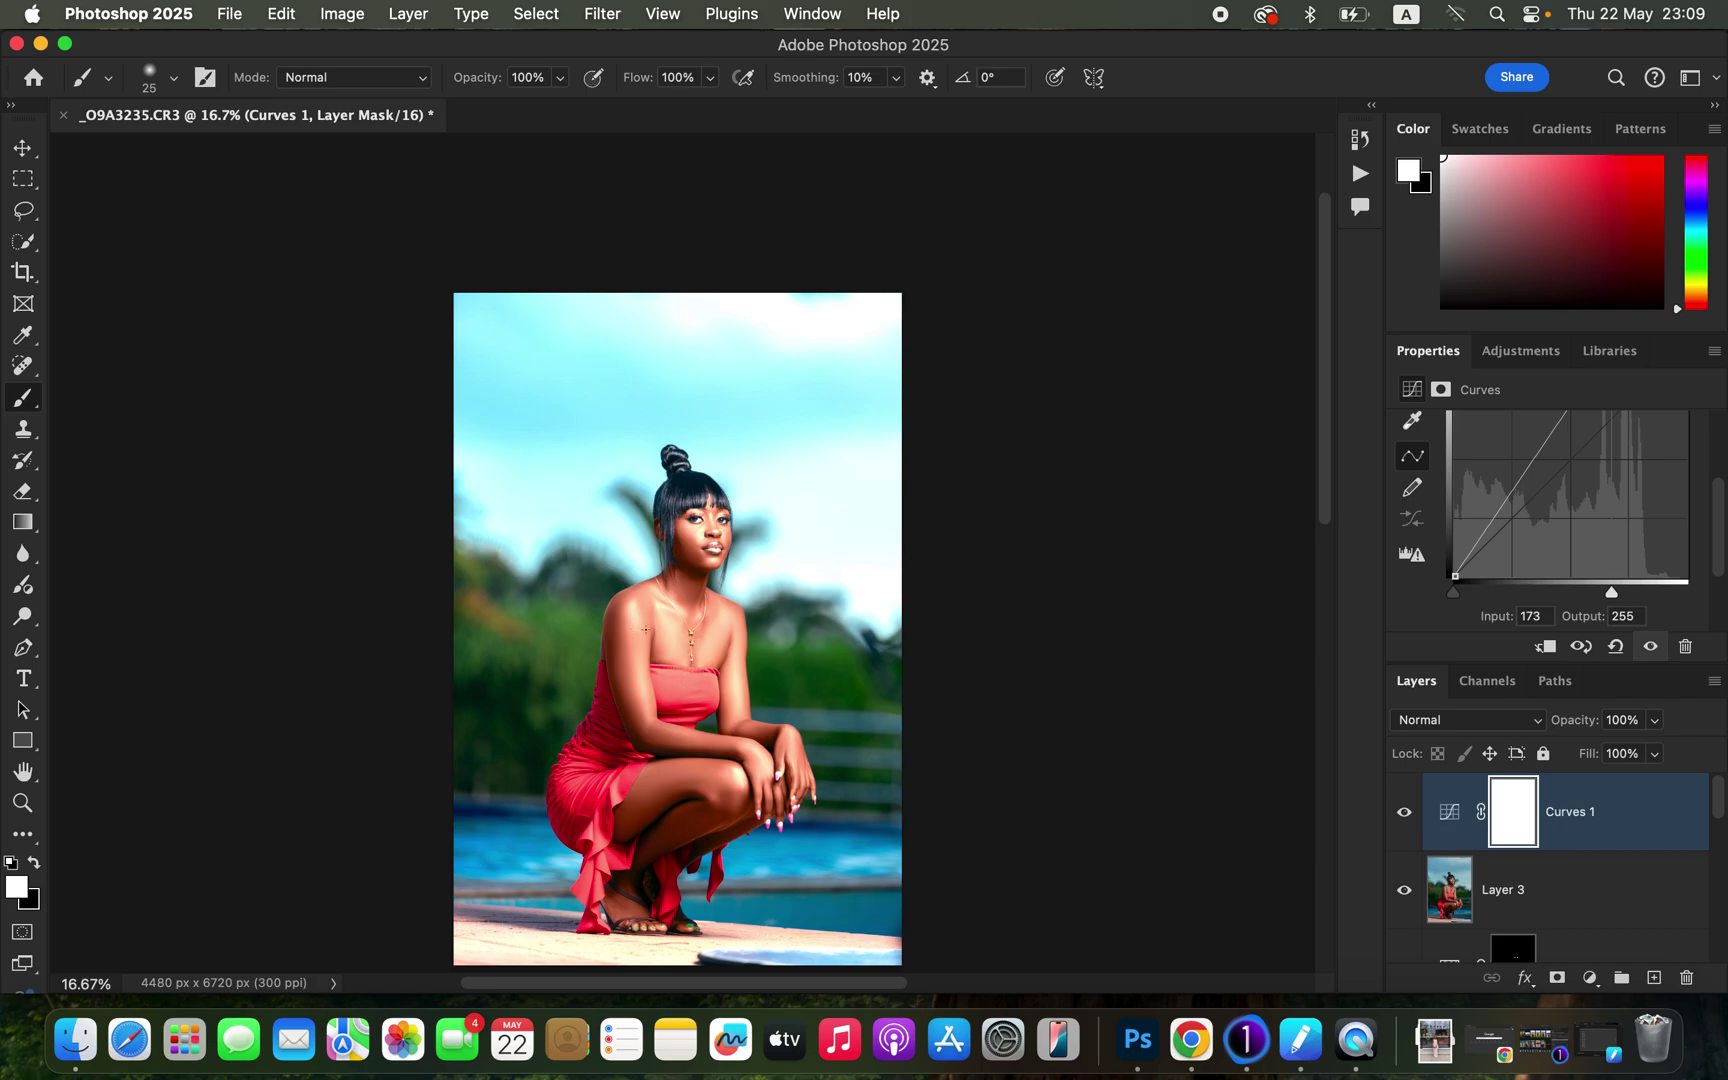
{"action": "double_click", "coordinate": [1646, 829]}
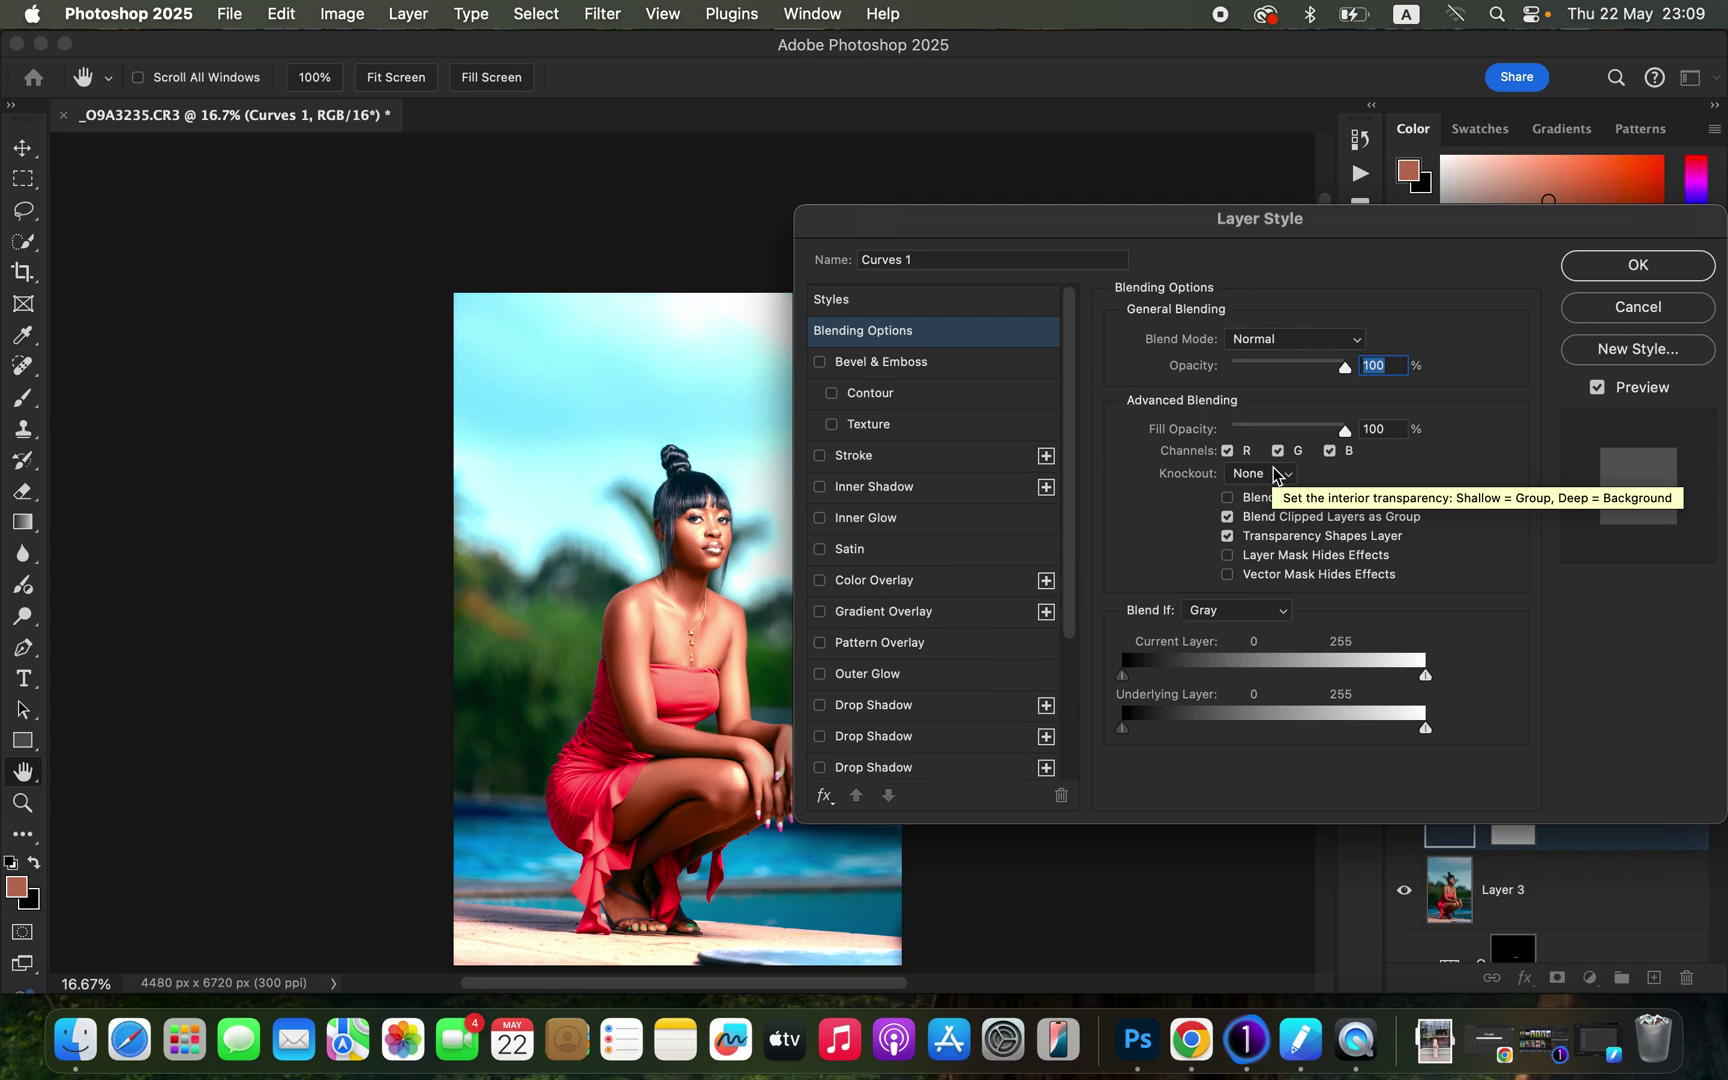
Set the Gray Blend If Underlying Layer slider split to 160/186 and confirm.
{"action": "left_click", "coordinate": [1240, 612]}
{"action": "left_click", "coordinate": [1236, 612]}
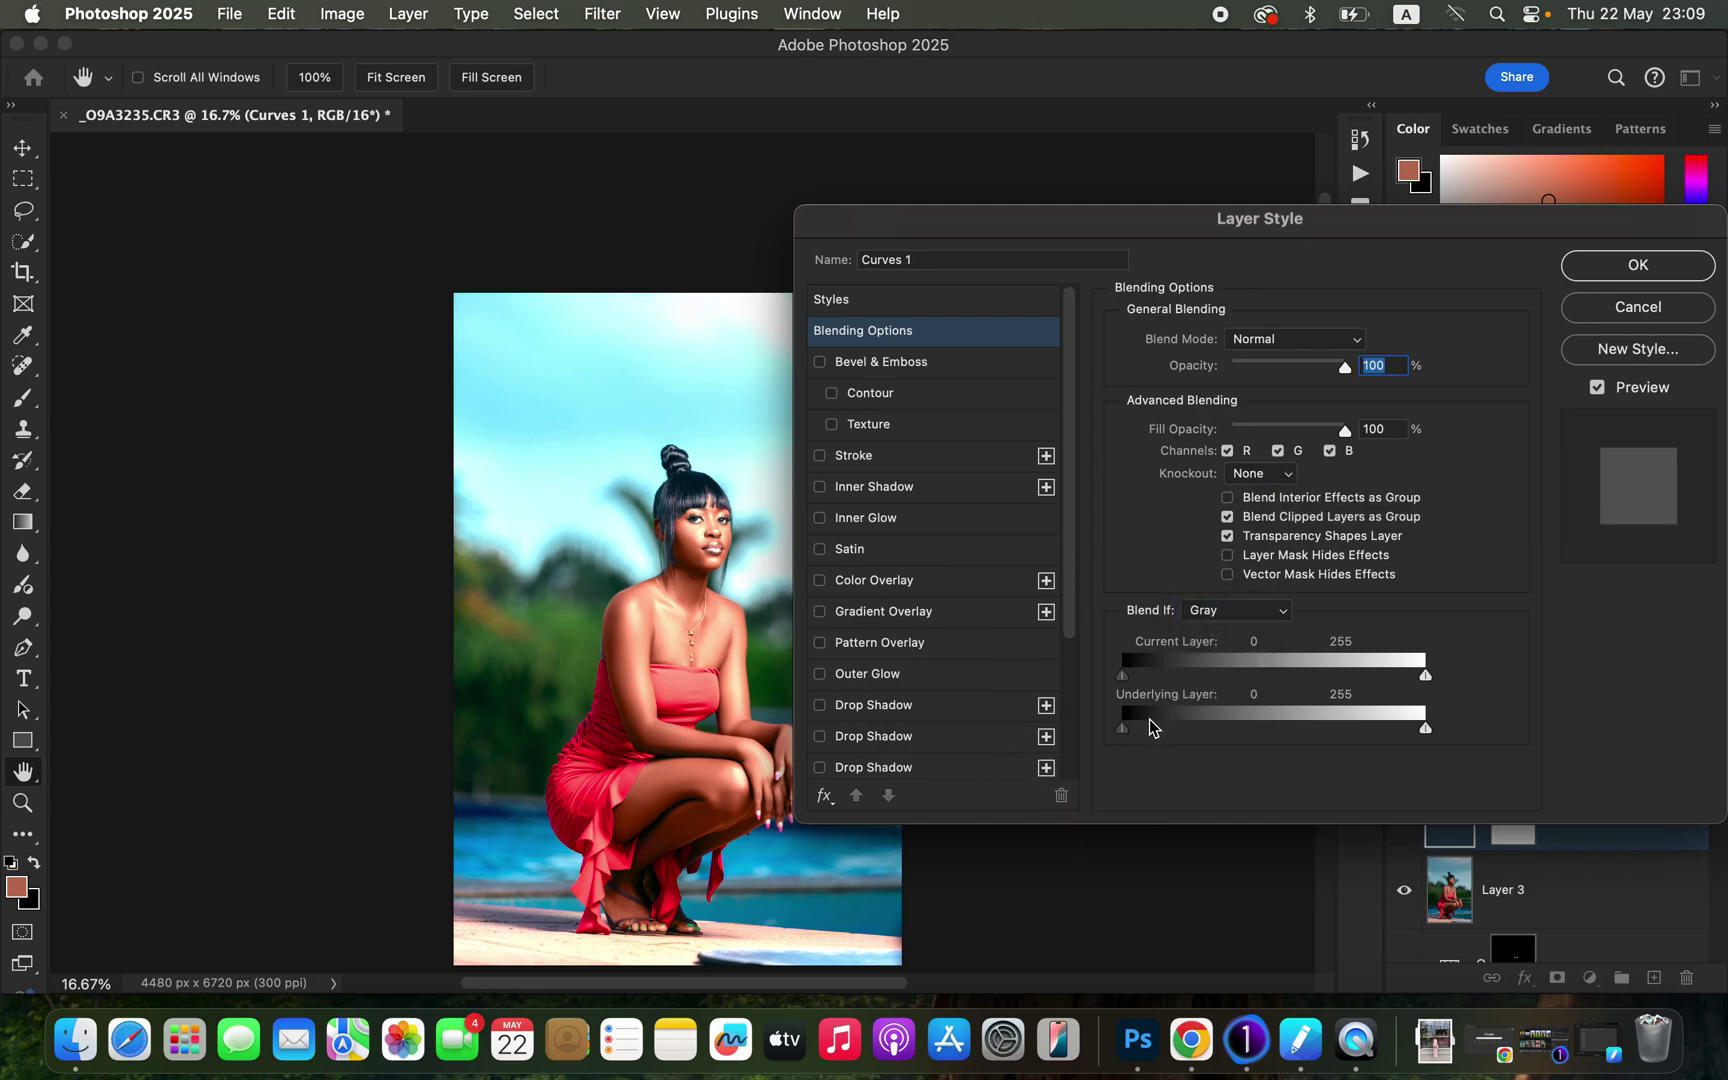
{"action": "left_click_drag", "start_coordinate": [1126, 730], "coordinate": [1314, 750]}
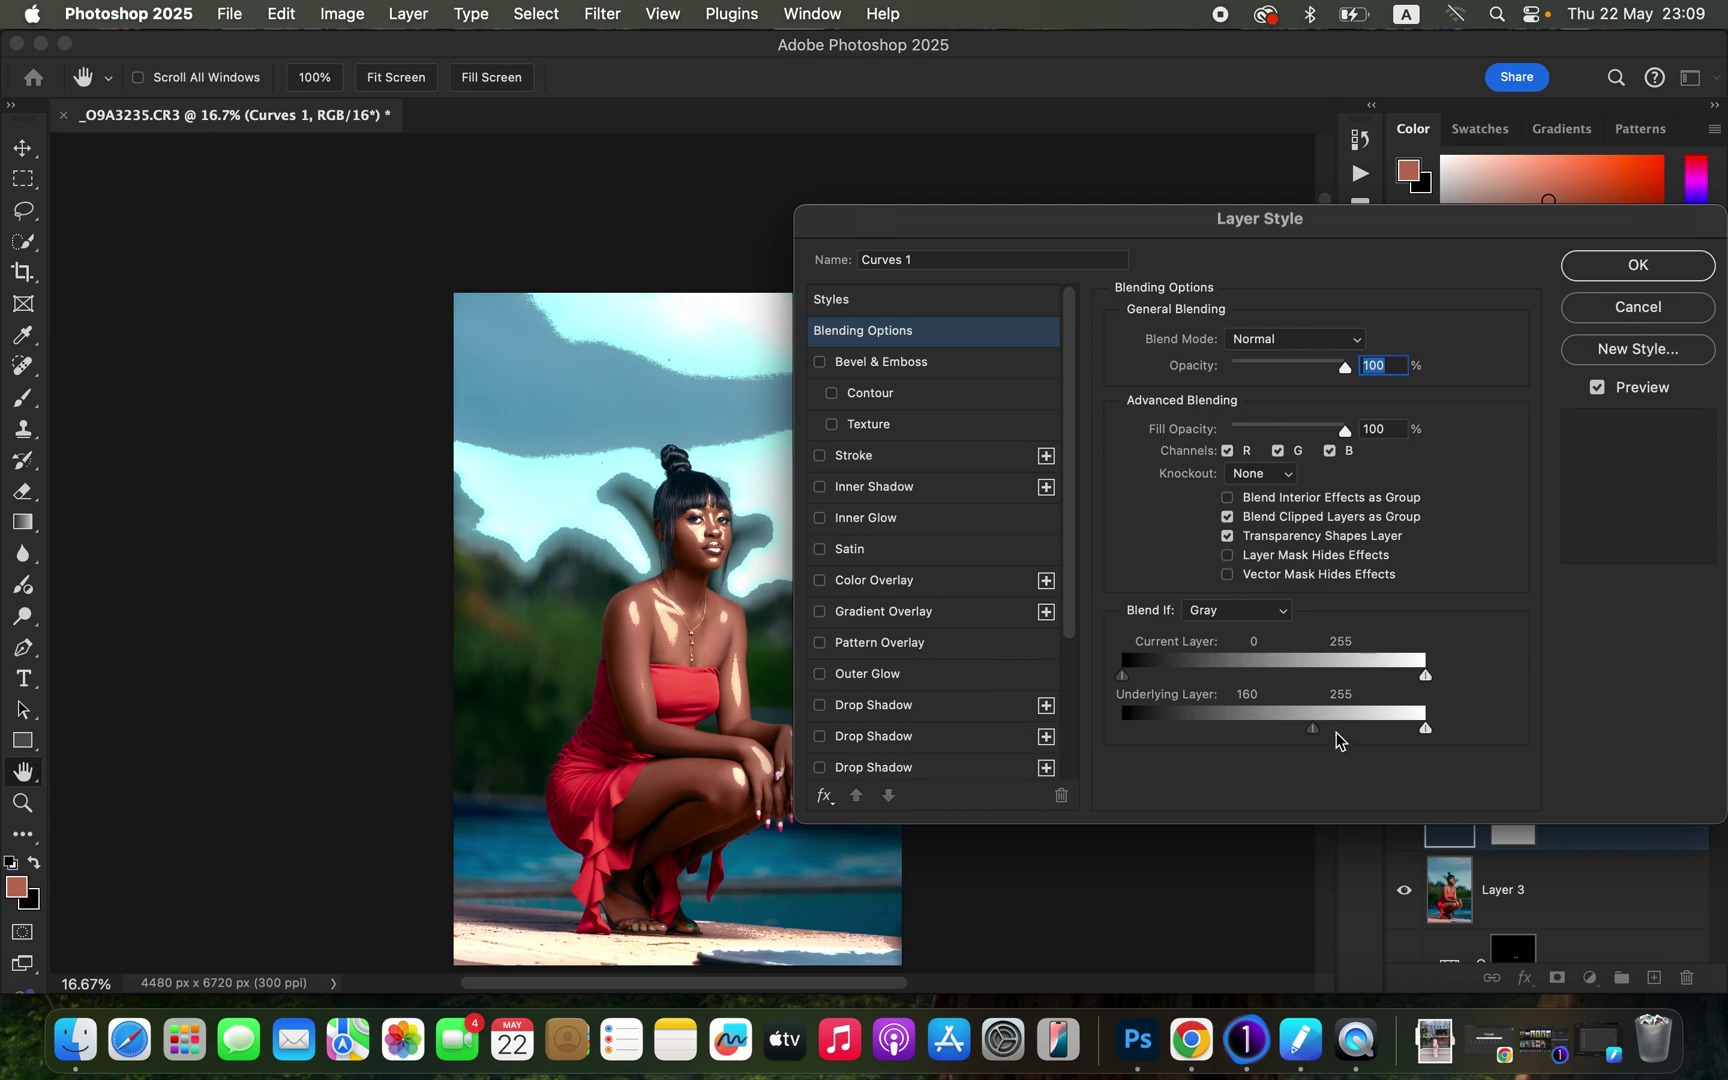
{"action": "key", "text": "alt"}
{"action": "left_click_drag", "start_coordinate": [1316, 734], "coordinate": [1344, 737]}
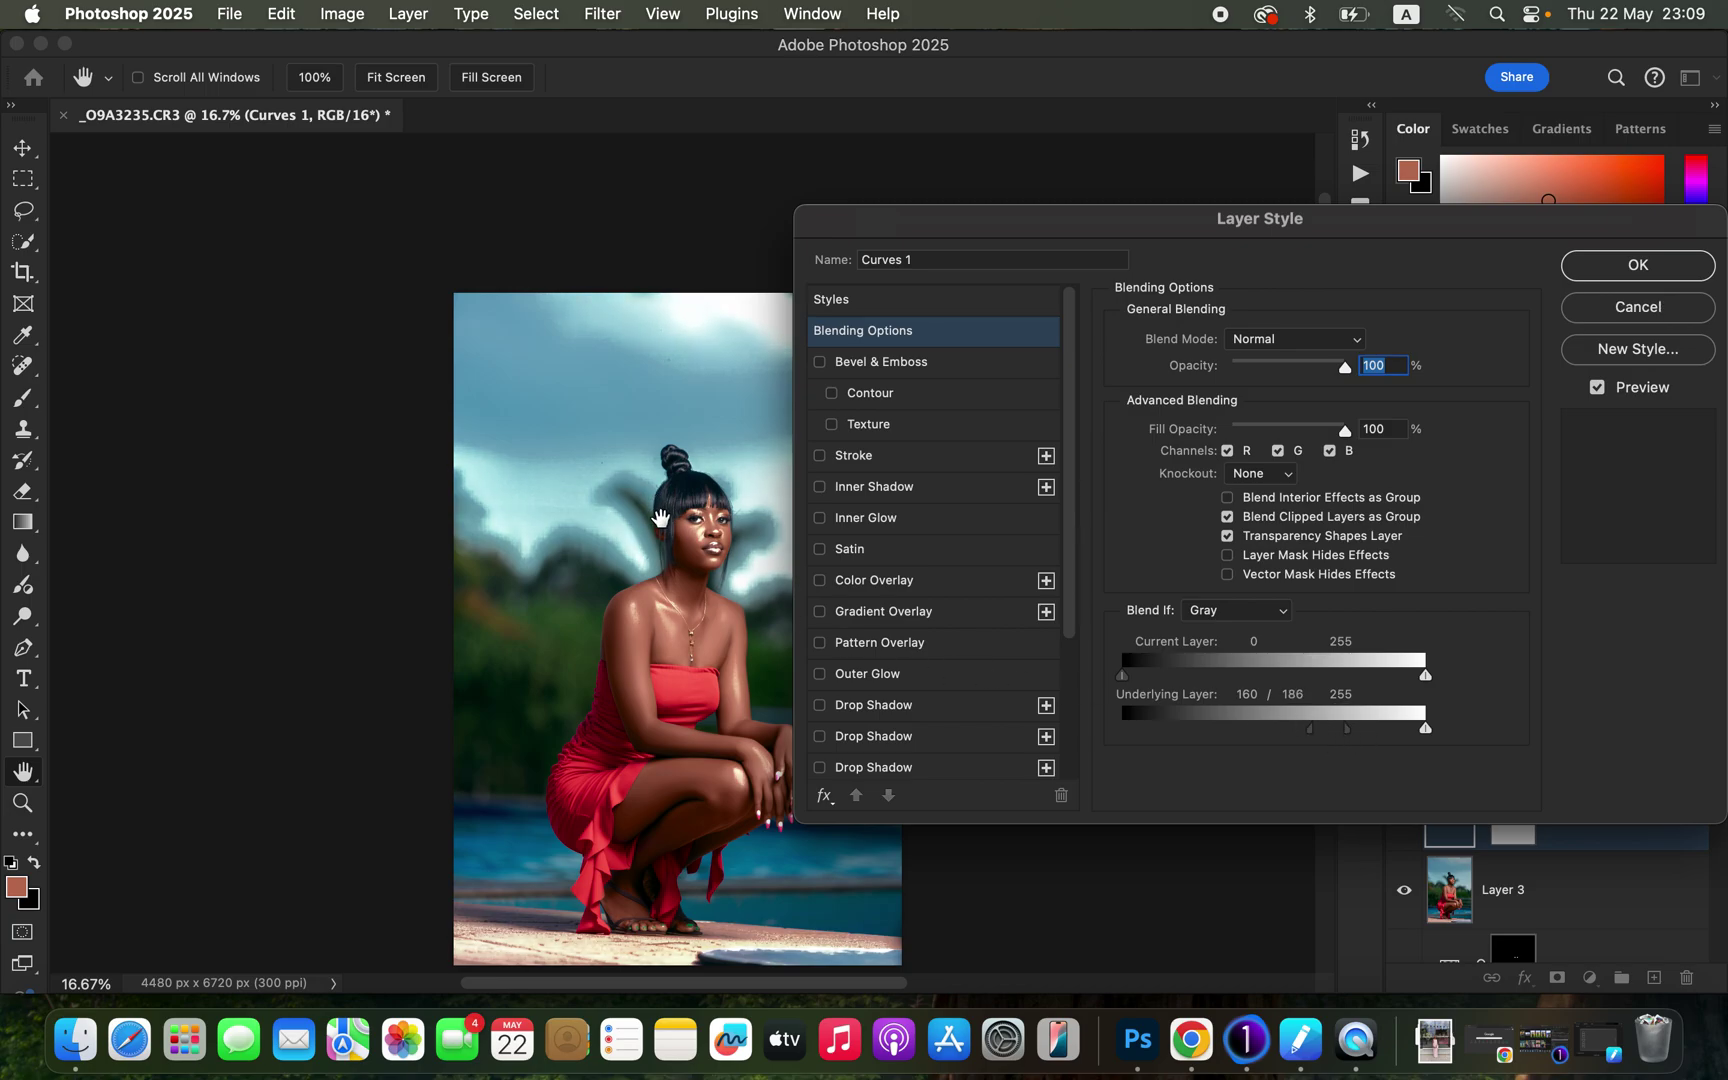
{"action": "left_click", "coordinate": [1640, 267]}
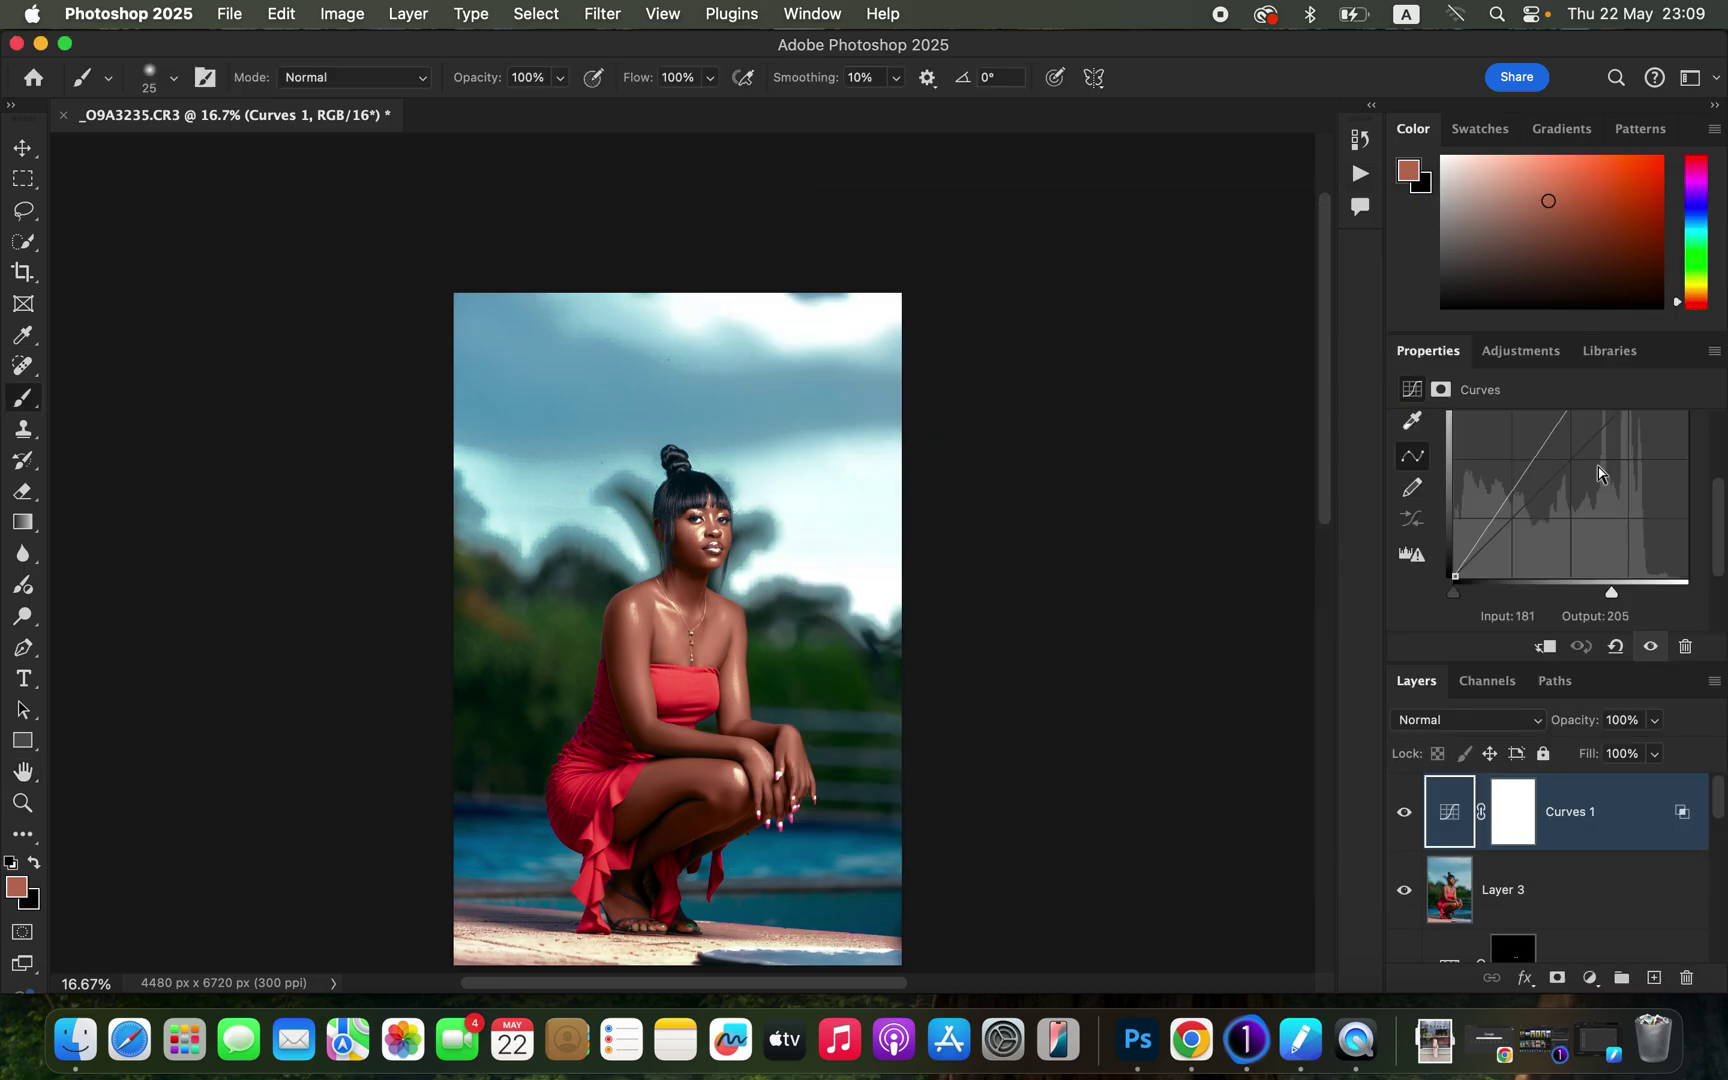
Invert the Curves 1 mask and paint white over the shoulder, chest, hand and face.
{"action": "left_click", "coordinate": [1522, 826]}
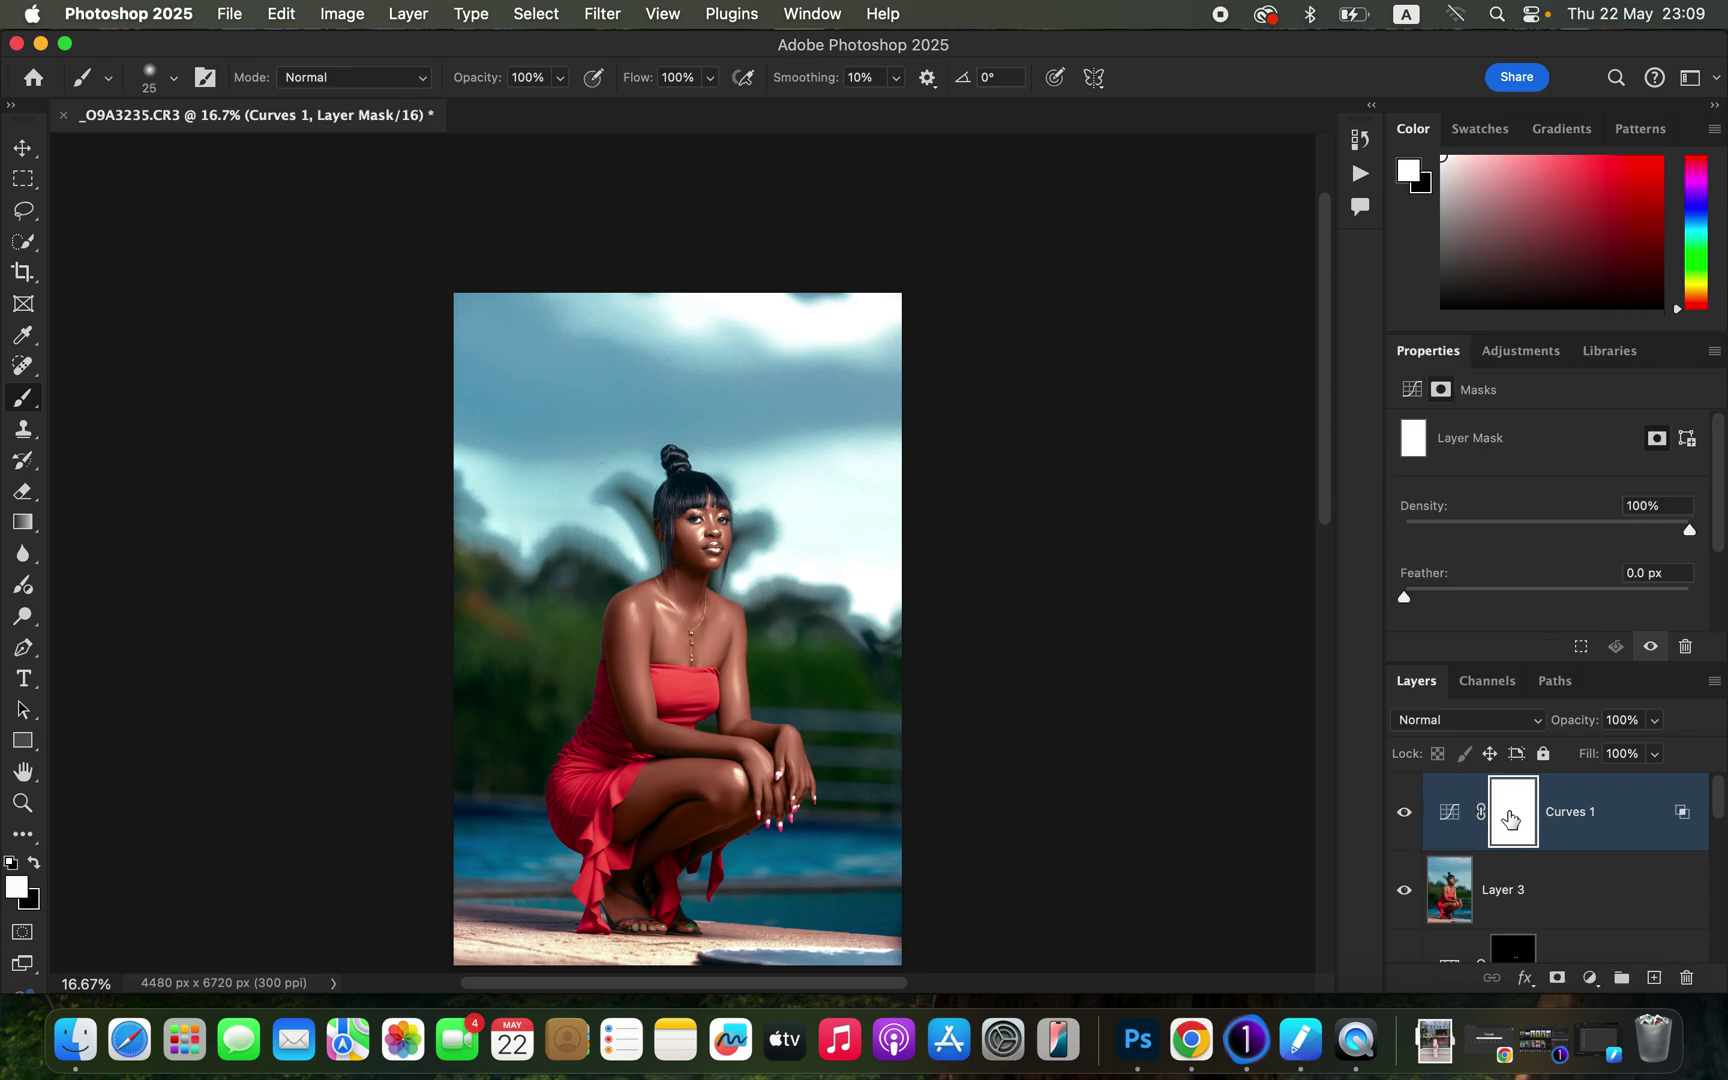
{"action": "key", "text": "super+i"}
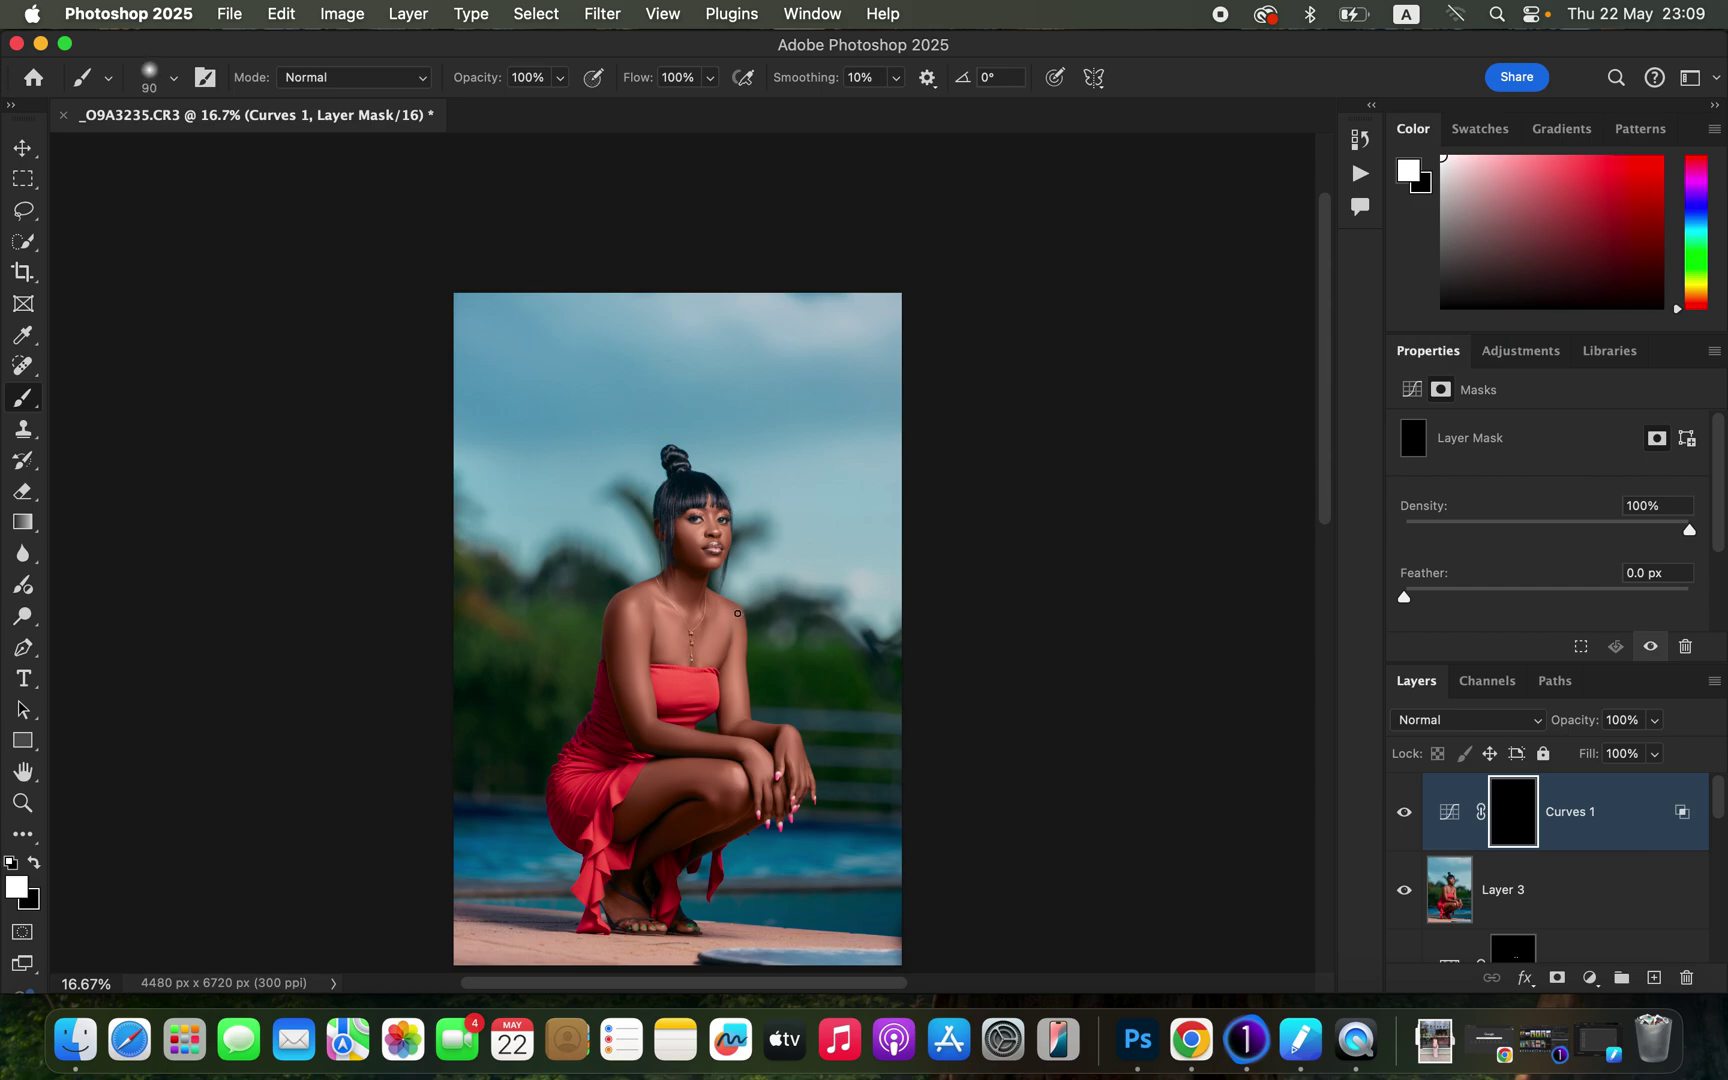
{"action": "key", "text": "bracketright"}
{"action": "mouse_move", "coordinate": [647, 622]}
{"action": "left_mouse_down"}
{"action": "mouse_move", "coordinate": [622, 600]}
{"action": "mouse_move", "coordinate": [685, 600]}
{"action": "mouse_move", "coordinate": [643, 662]}
{"action": "mouse_move", "coordinate": [680, 748]}
{"action": "mouse_move", "coordinate": [748, 795]}
{"action": "mouse_move", "coordinate": [795, 765]}
{"action": "left_mouse_up"}
{"action": "mouse_move", "coordinate": [700, 535]}
{"action": "left_mouse_down"}
{"action": "mouse_move", "coordinate": [684, 614]}
{"action": "mouse_move", "coordinate": [751, 660]}
{"action": "mouse_move", "coordinate": [736, 663]}
{"action": "mouse_move", "coordinate": [750, 733]}
{"action": "mouse_move", "coordinate": [710, 743]}
{"action": "mouse_move", "coordinate": [737, 778]}
{"action": "left_mouse_up"}
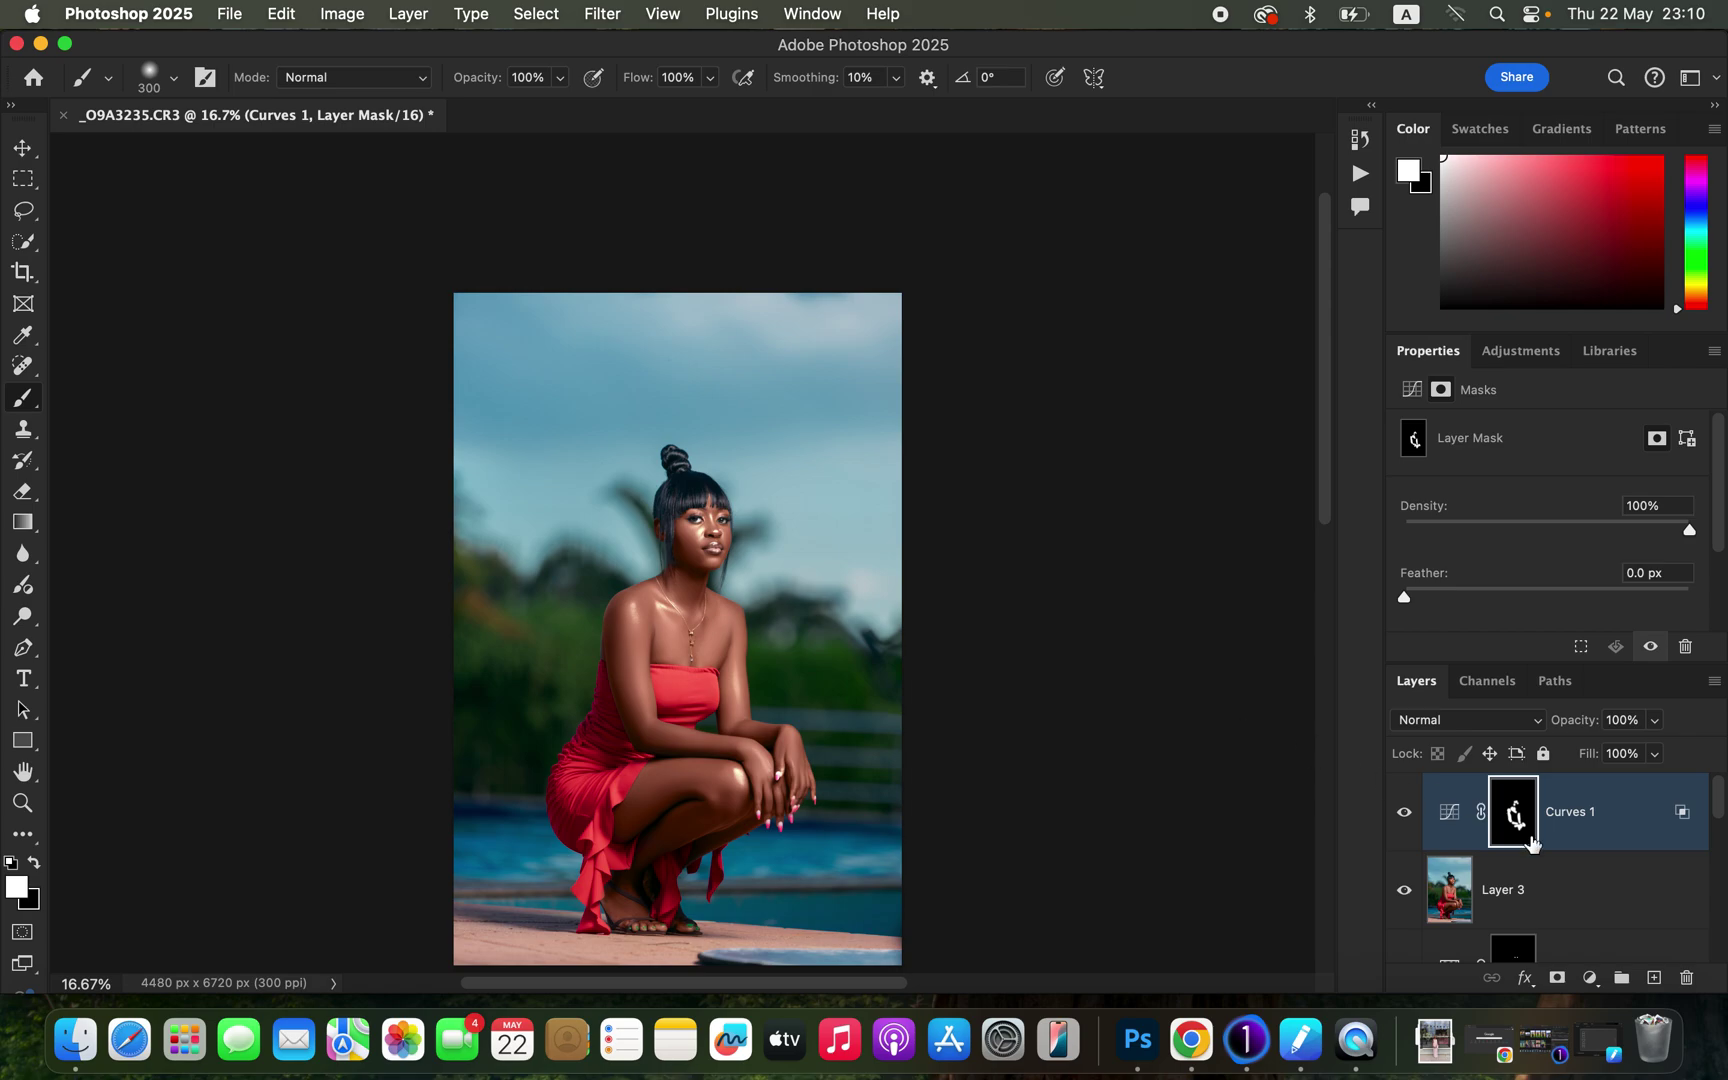
Lower the Curves 1 layer opacity to 59%.
{"action": "left_click", "coordinate": [1655, 720]}
{"action": "left_click_drag", "start_coordinate": [1639, 756], "coordinate": [1612, 753]}
{"action": "left_click", "coordinate": [1402, 826]}
{"action": "left_click_drag", "start_coordinate": [1719, 815], "coordinate": [1710, 990]}
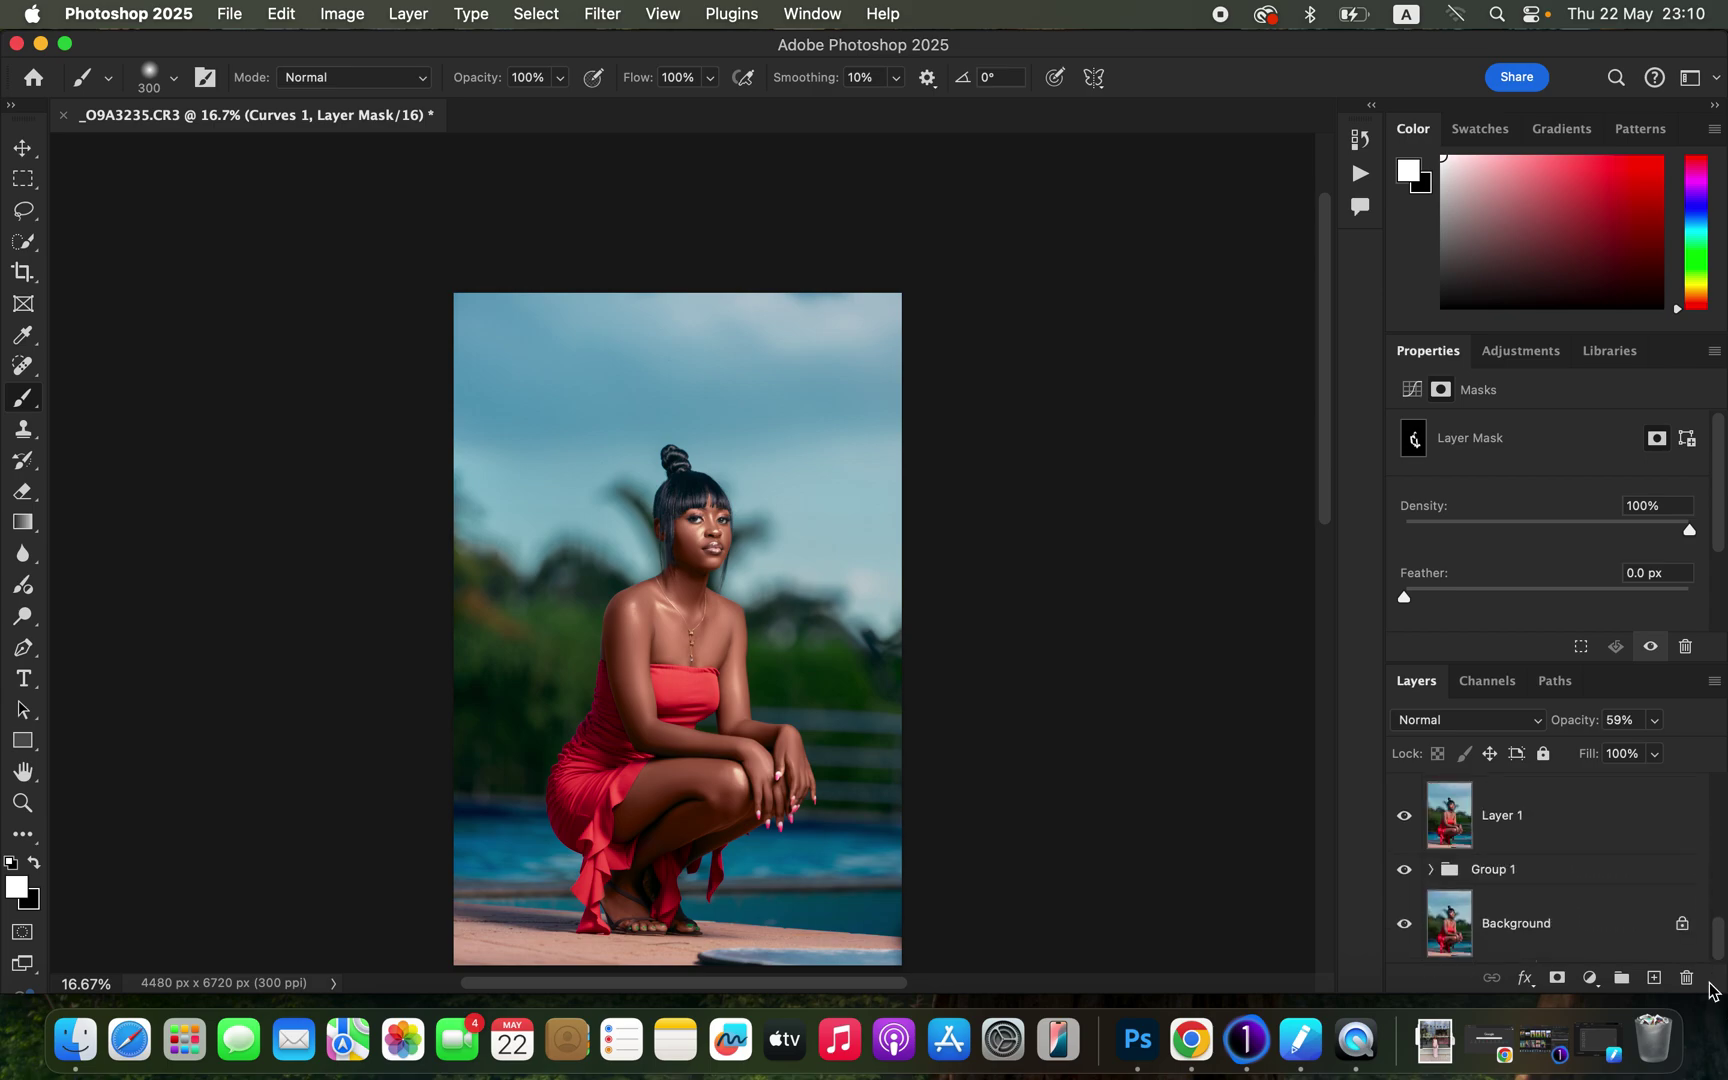
Compare with the original Background alone, then select Layer 3 and the Spot Healing Brush.
{"action": "left_click", "coordinate": [1406, 946], "text": "alt"}
{"action": "left_click", "coordinate": [1407, 945], "text": "alt"}
{"action": "left_click", "coordinate": [1409, 943], "text": "alt"}
{"action": "left_click", "coordinate": [1409, 944], "text": "alt"}
{"action": "scroll", "coordinate": [1720, 930], "scroll_direction": "up", "scroll_amount": 10}
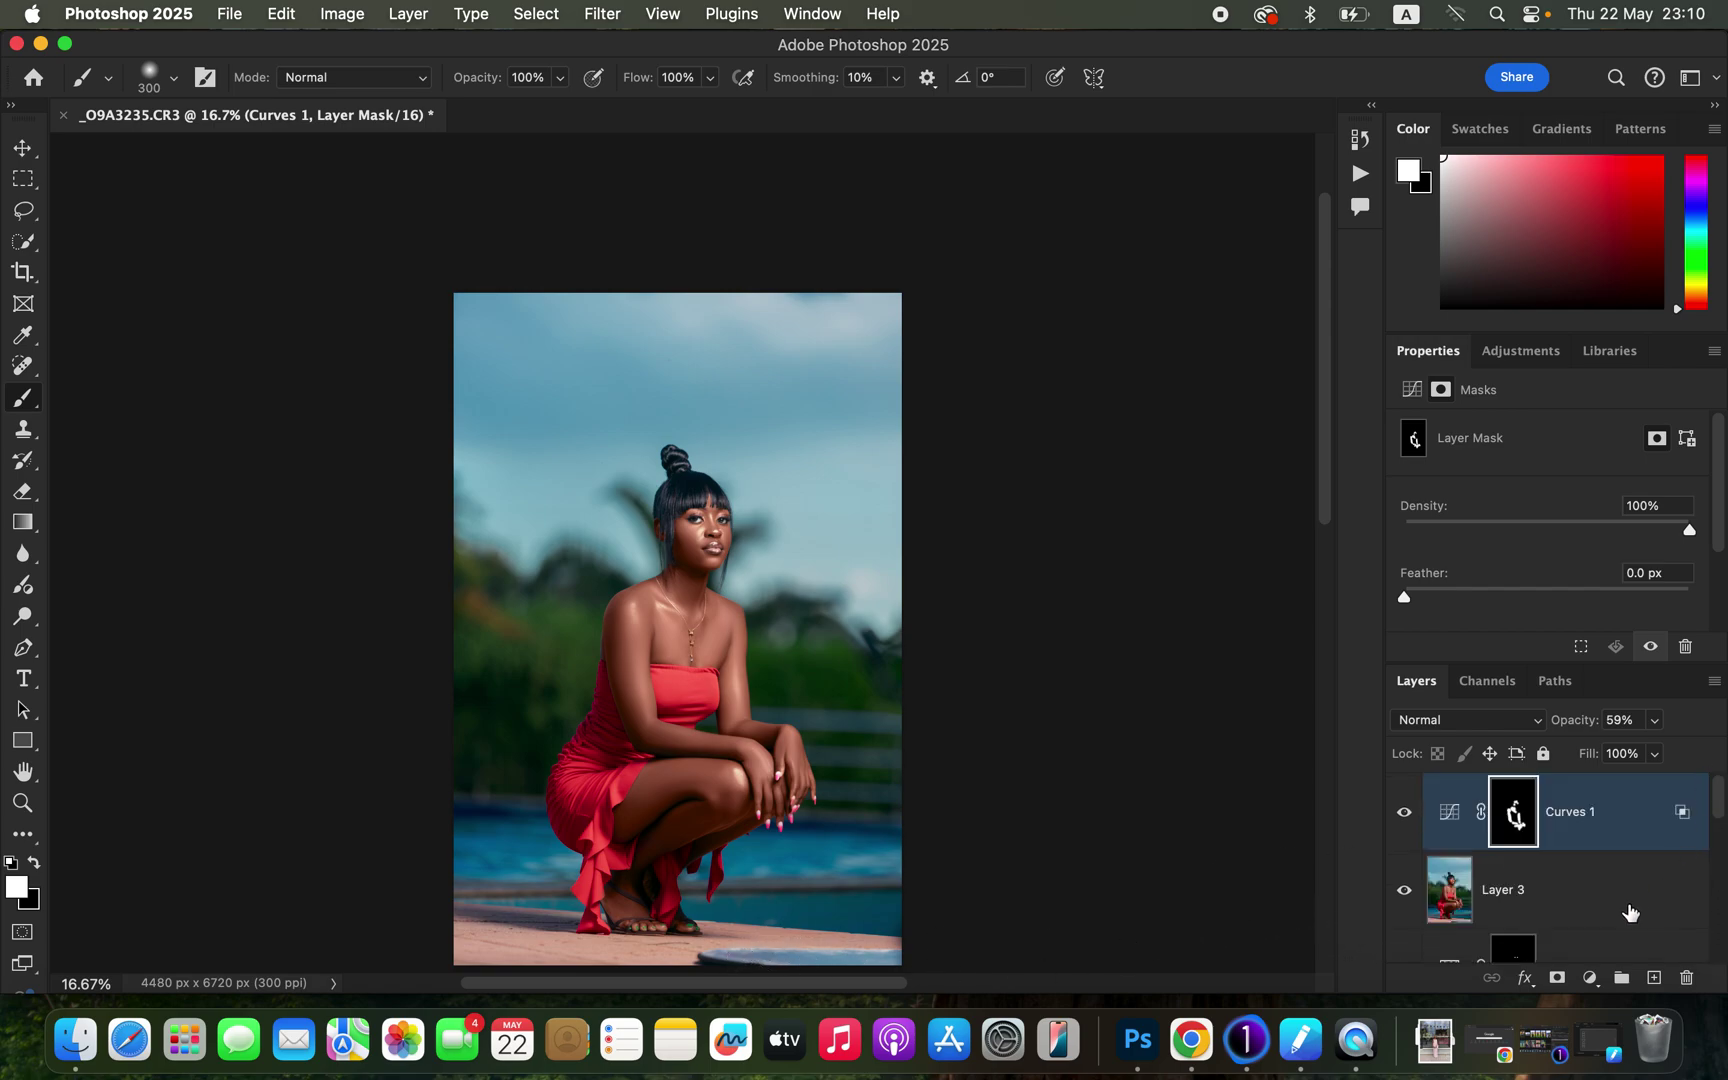
{"action": "left_click", "coordinate": [1617, 910]}
{"action": "left_click", "coordinate": [30, 366]}
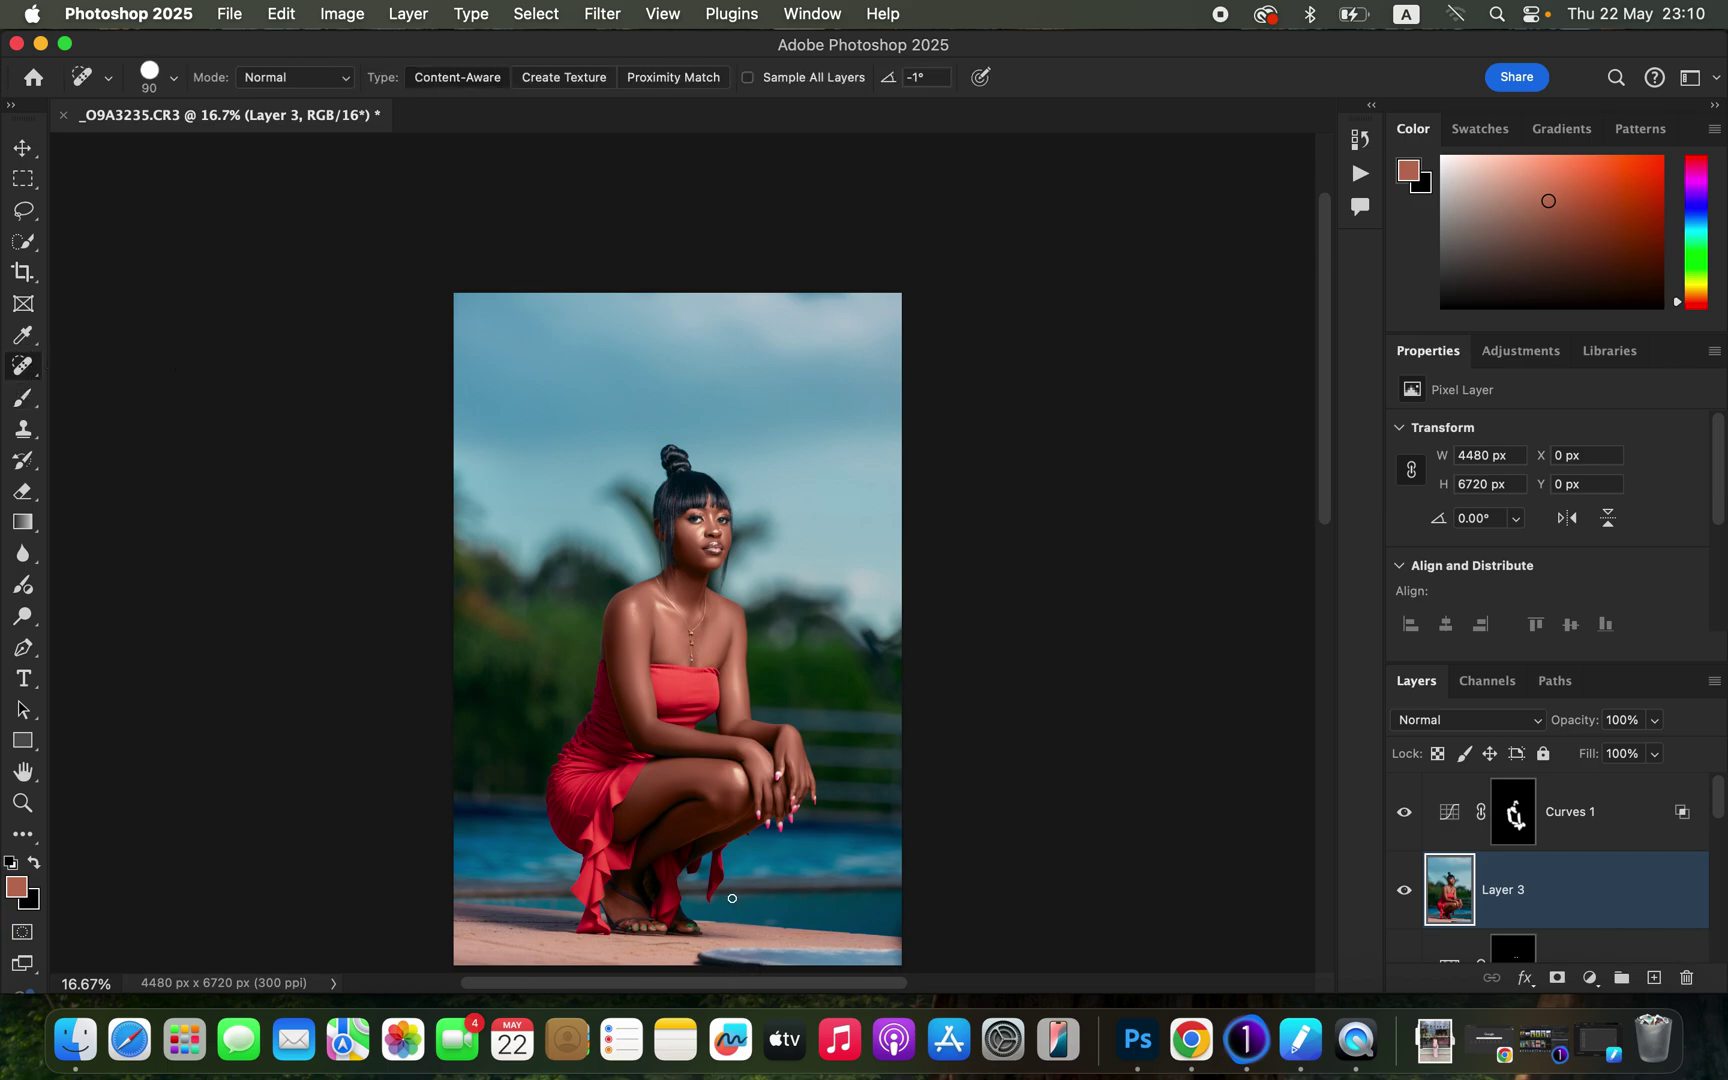
Enlarge the Spot Healing Brush to 400 px and heal the dark patch along the bottom edge.
{"action": "key", "text": "bracketright"}
{"action": "key", "text": "bracketright"}
{"action": "key", "text": "bracketright"}
{"action": "key", "text": "bracketright"}
{"action": "key", "text": "bracketright"}
{"action": "key", "text": "bracketright"}
{"action": "key", "text": "bracketright"}
{"action": "mouse_move", "coordinate": [731, 952]}
{"action": "left_mouse_down"}
{"action": "mouse_move", "coordinate": [883, 953]}
{"action": "mouse_move", "coordinate": [716, 955]}
{"action": "mouse_move", "coordinate": [900, 955]}
{"action": "mouse_move", "coordinate": [884, 950]}
{"action": "mouse_move", "coordinate": [903, 972]}
{"action": "left_mouse_up"}
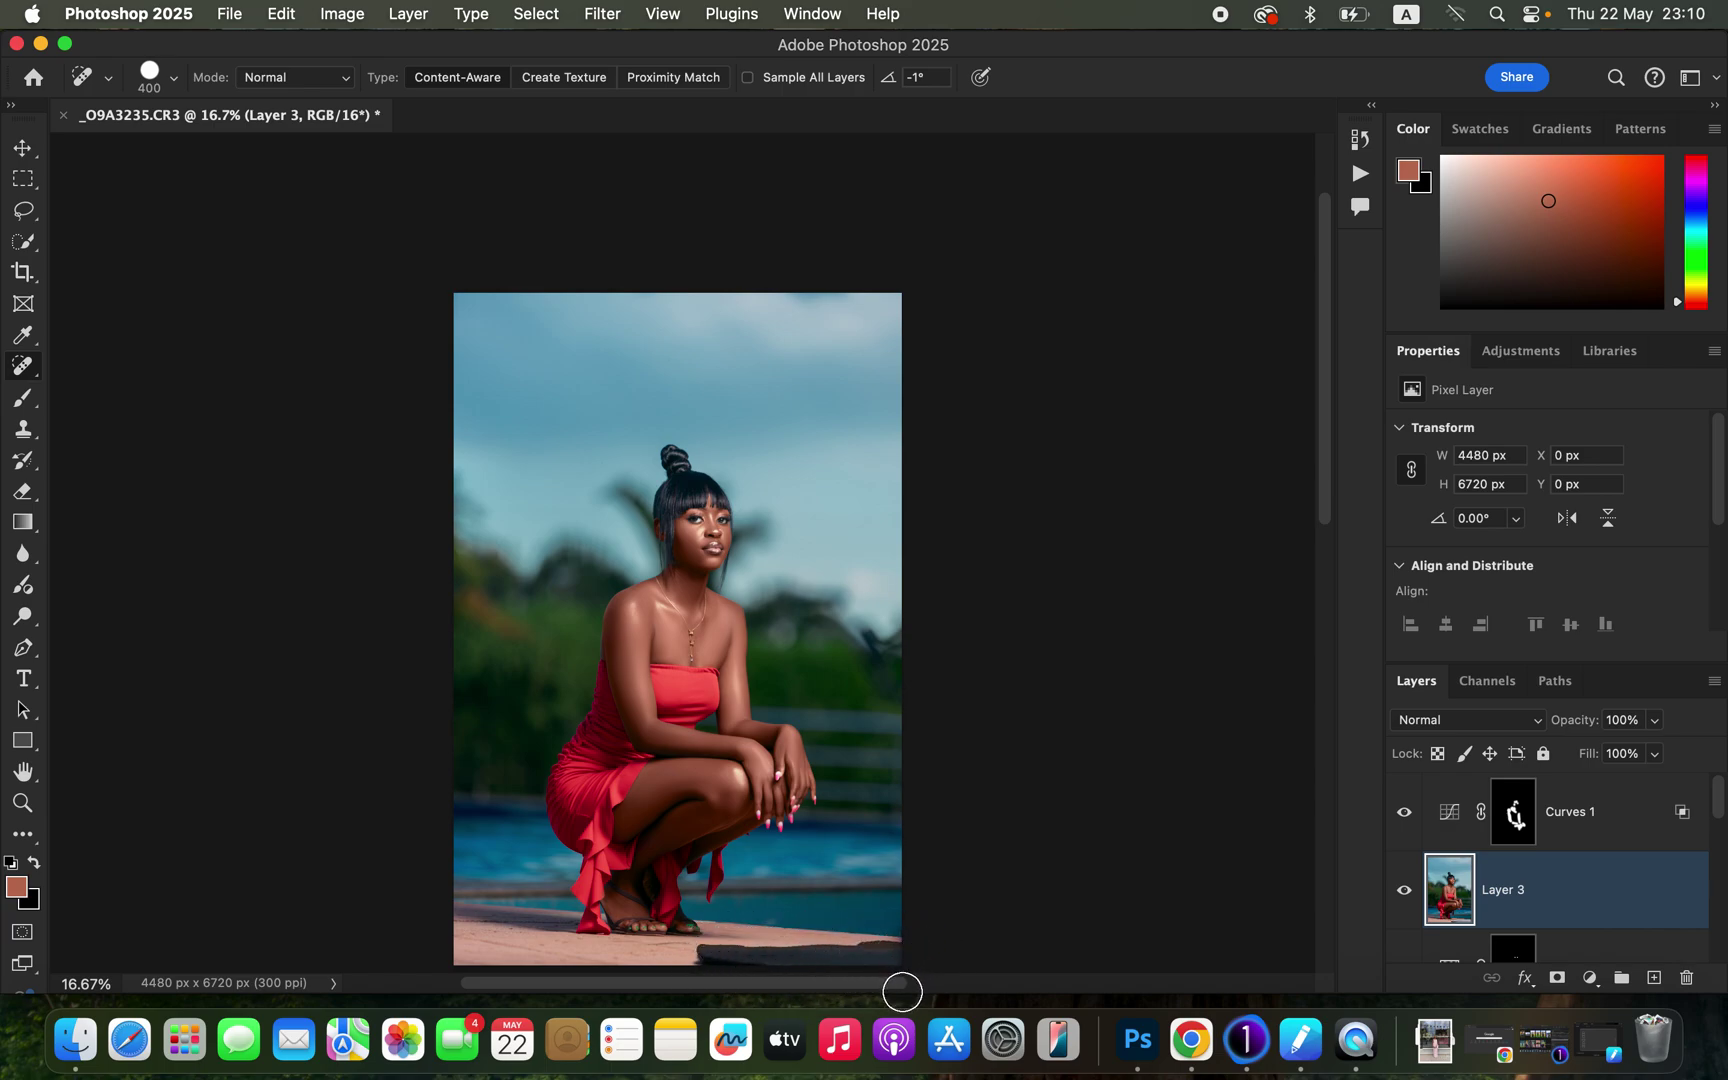
{"action": "left_click_drag", "start_coordinate": [712, 955], "coordinate": [708, 958]}
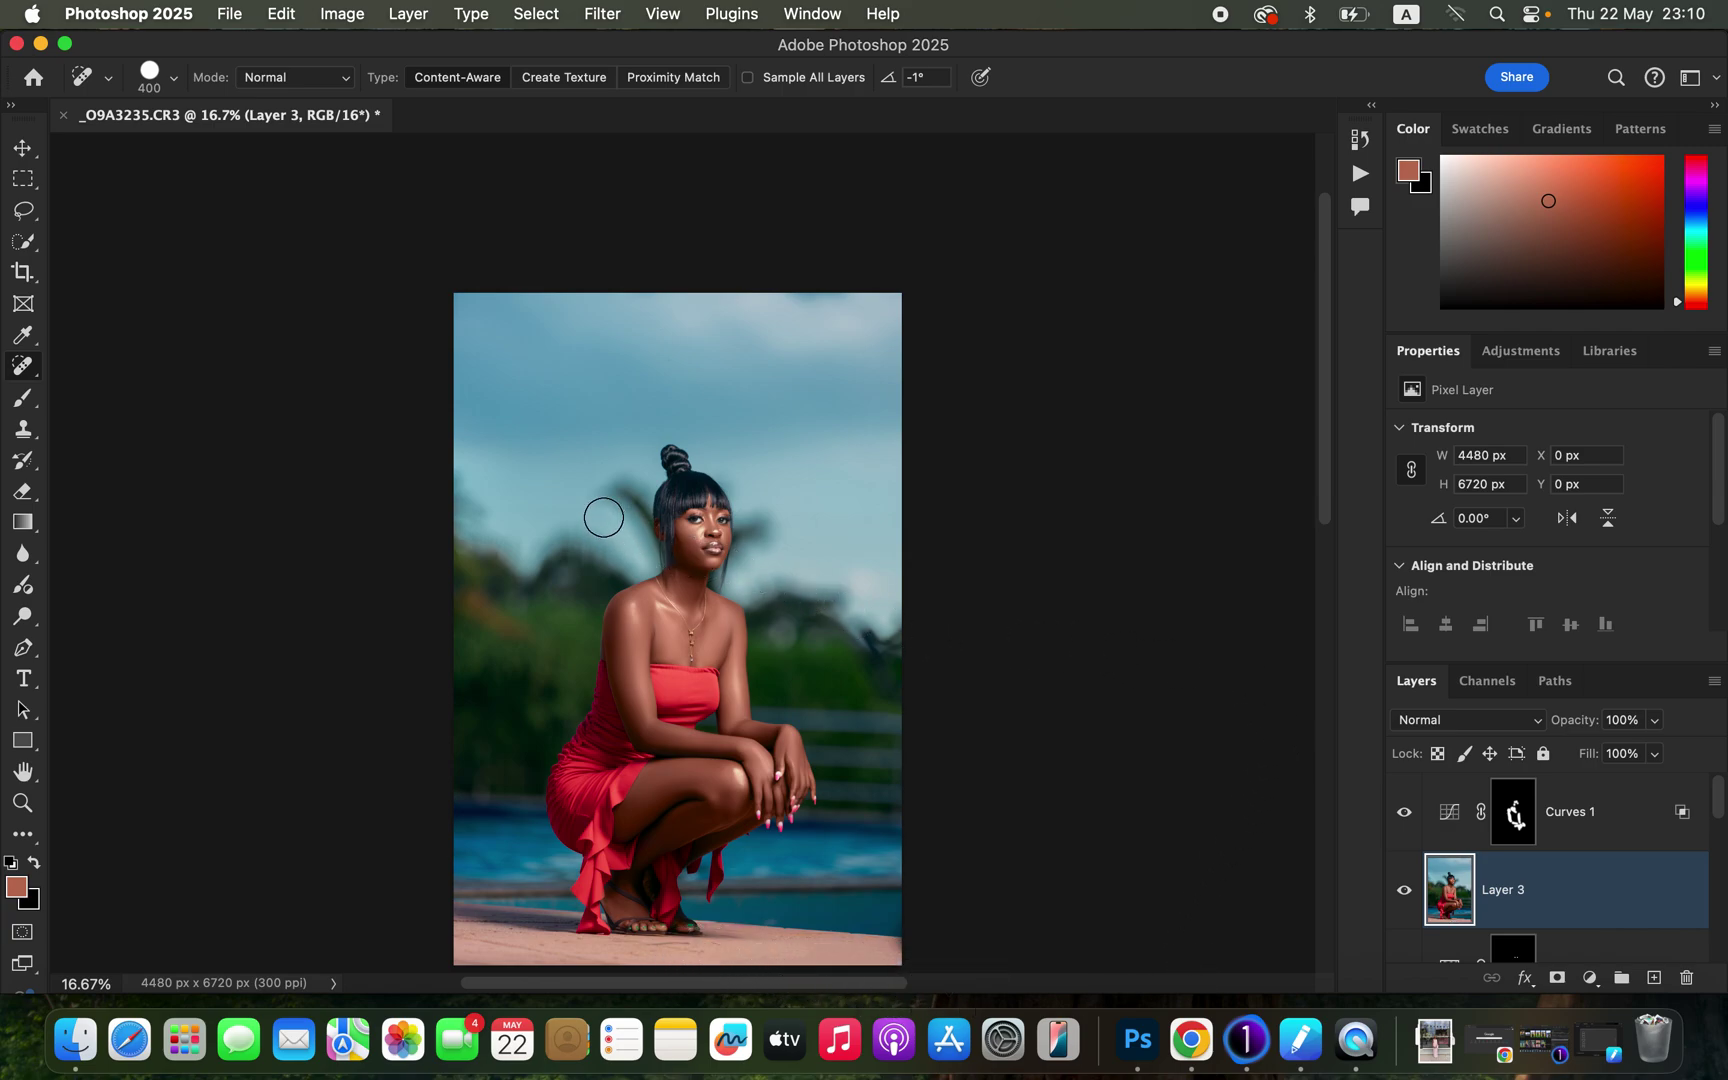
In Export As, set JPG quality 7 with Bicubic Sharper resampling.
{"action": "left_click", "coordinate": [226, 18]}
{"action": "mouse_move", "coordinate": [351, 400]}
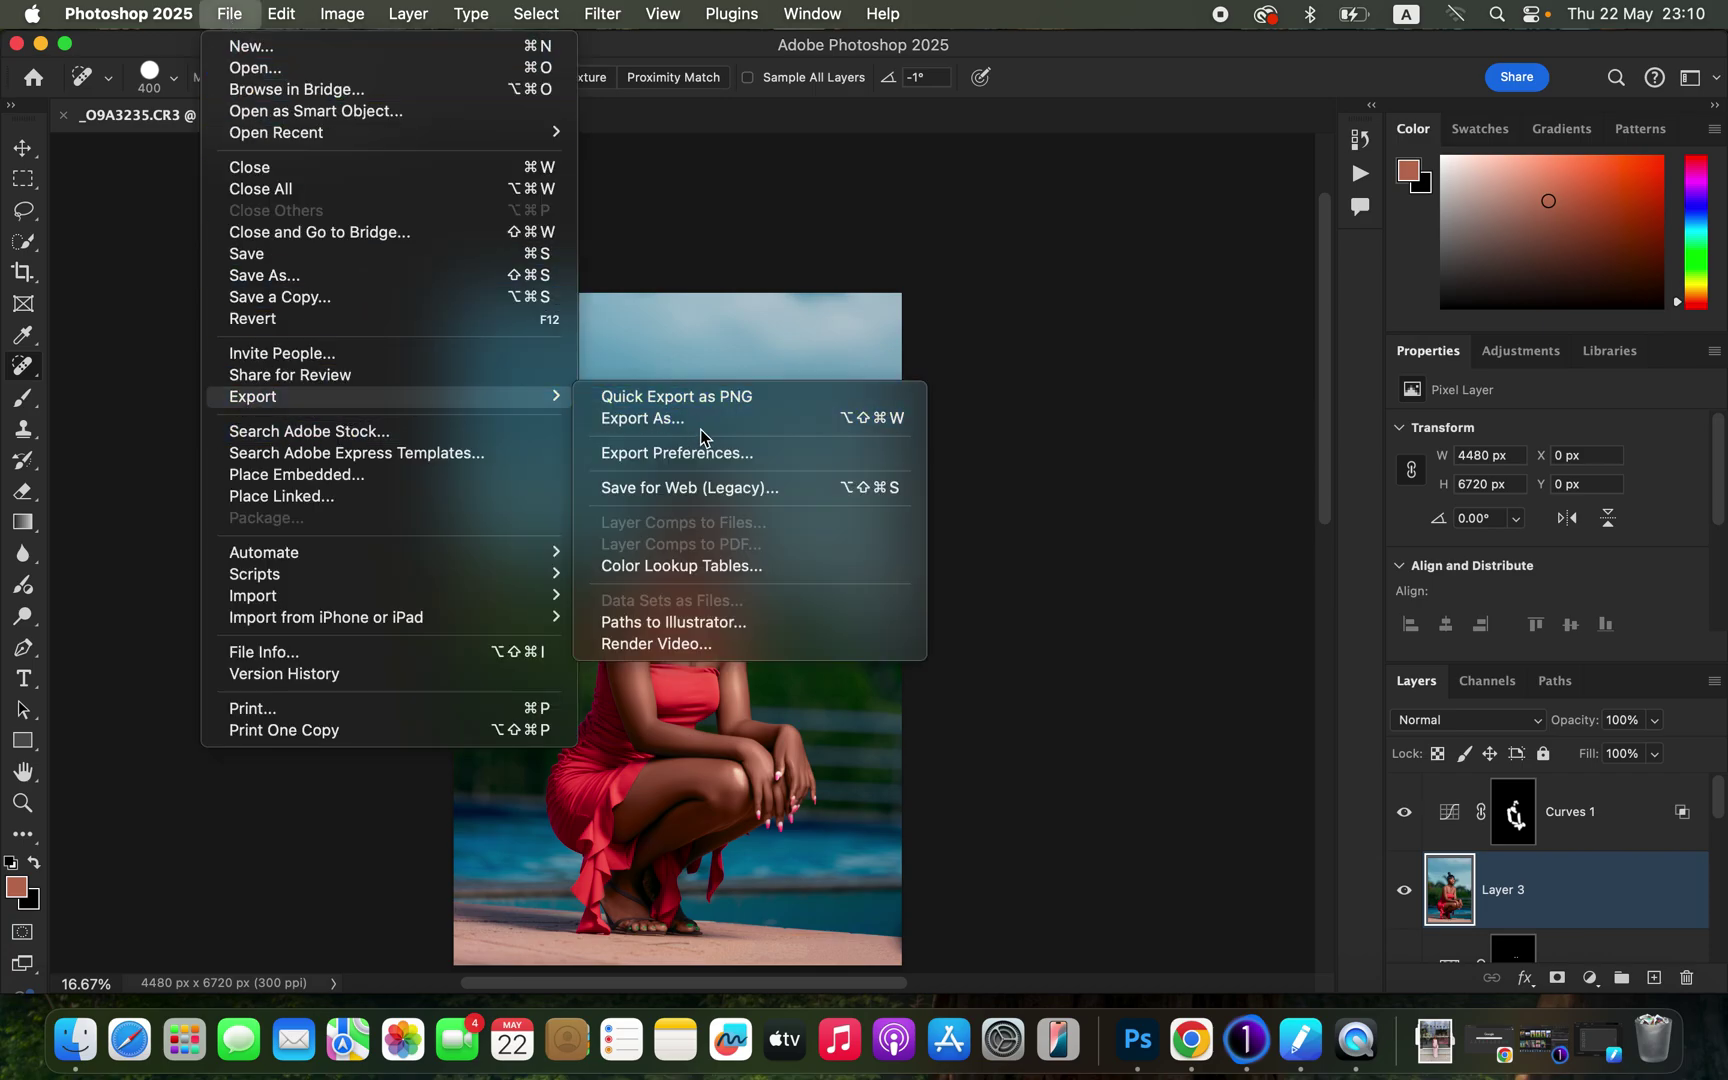
{"action": "left_click", "coordinate": [690, 430]}
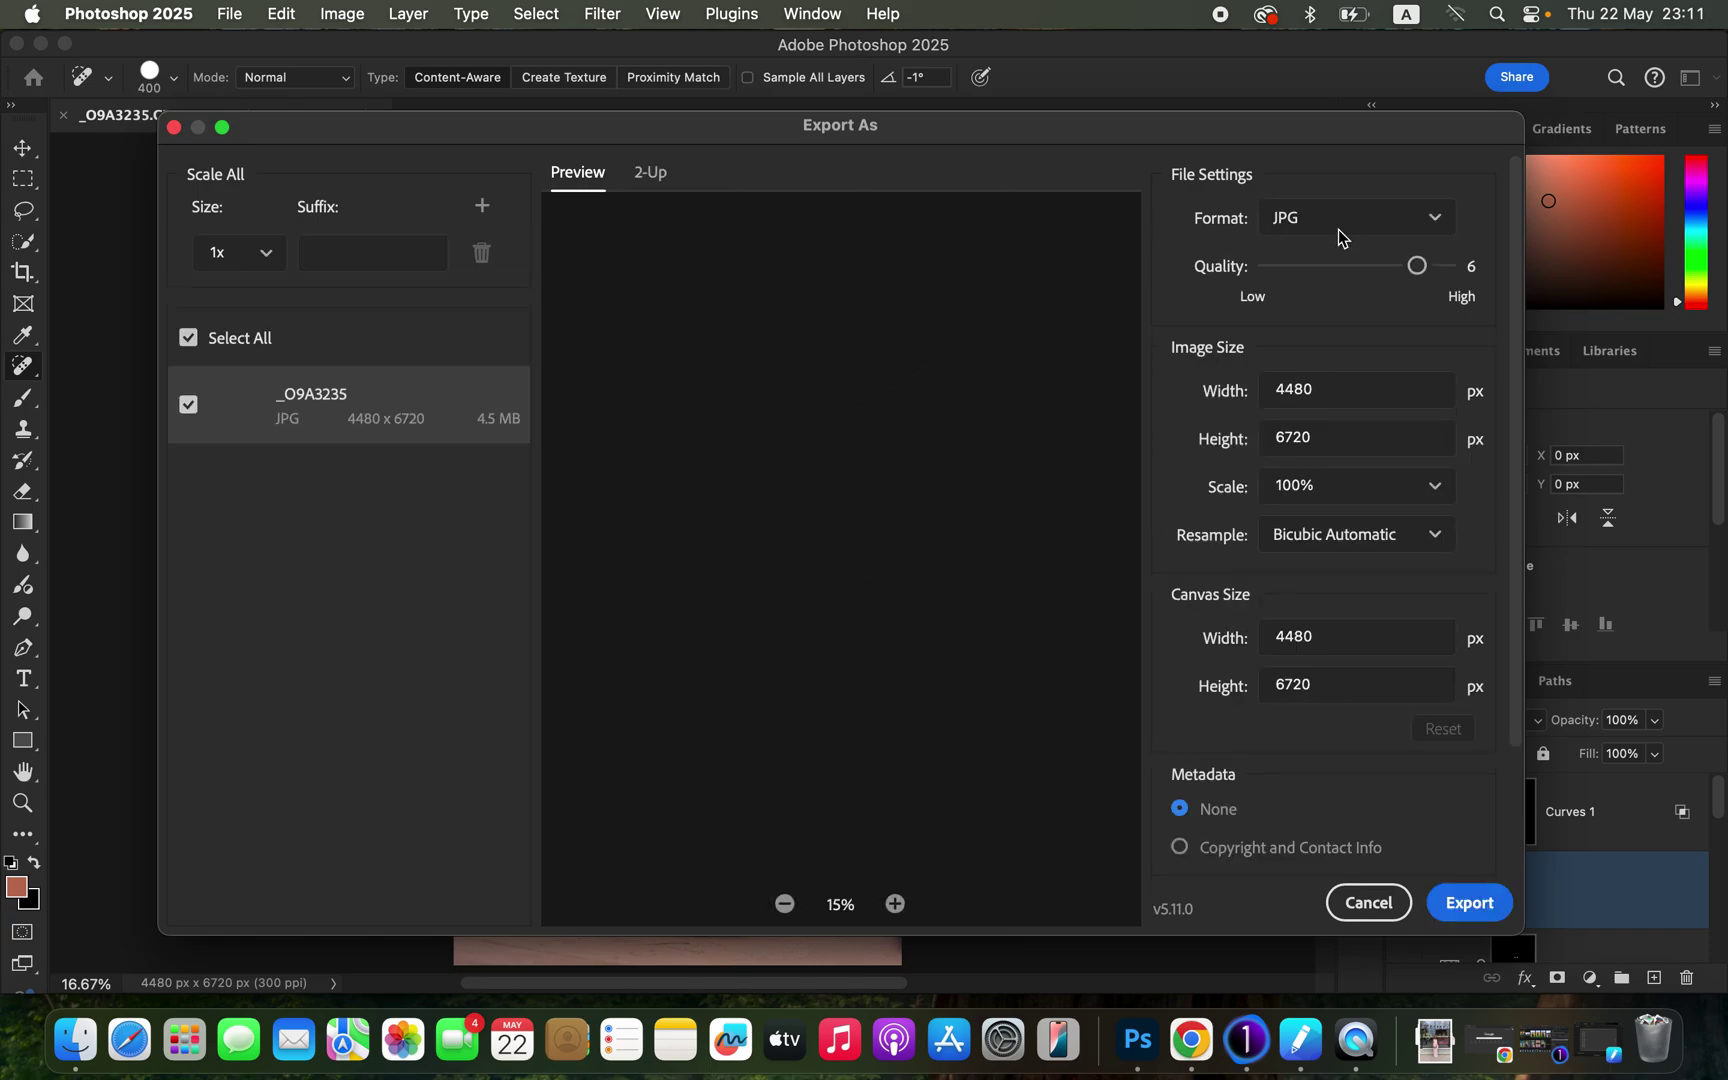
{"action": "left_click", "coordinate": [1452, 266]}
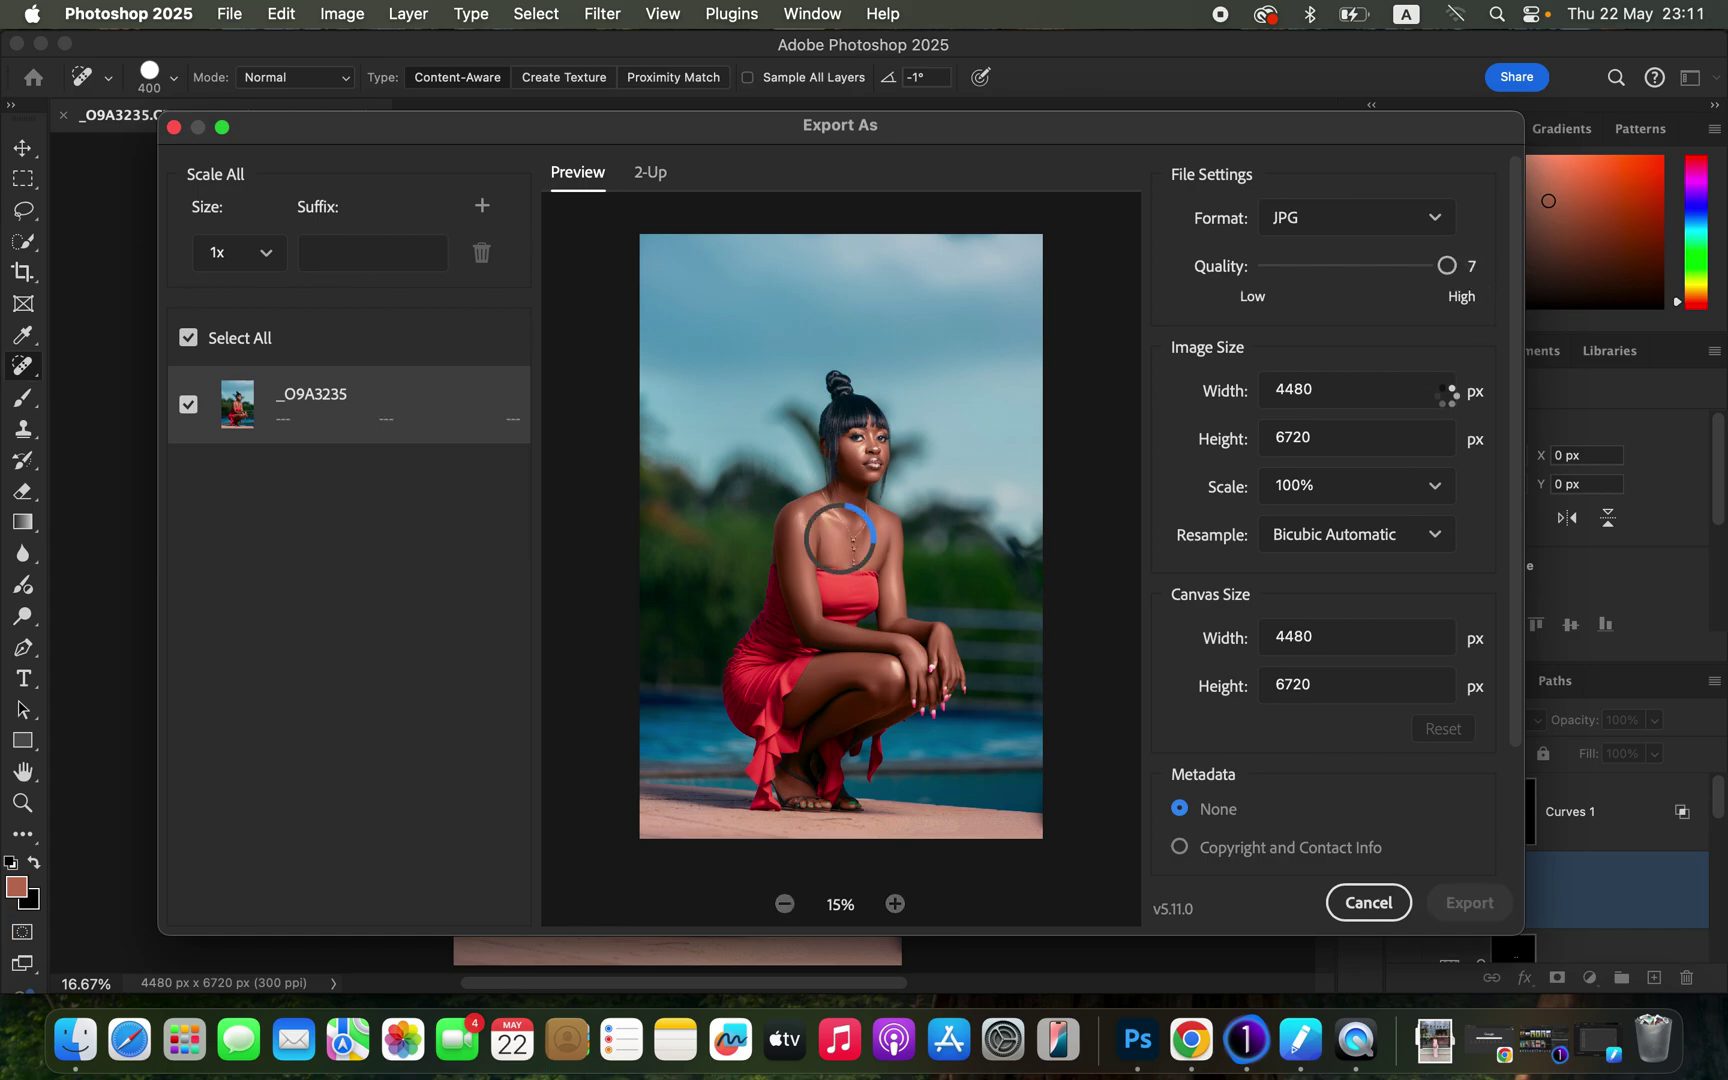
{"action": "left_click", "coordinate": [1385, 550]}
{"action": "left_click", "coordinate": [1386, 657]}
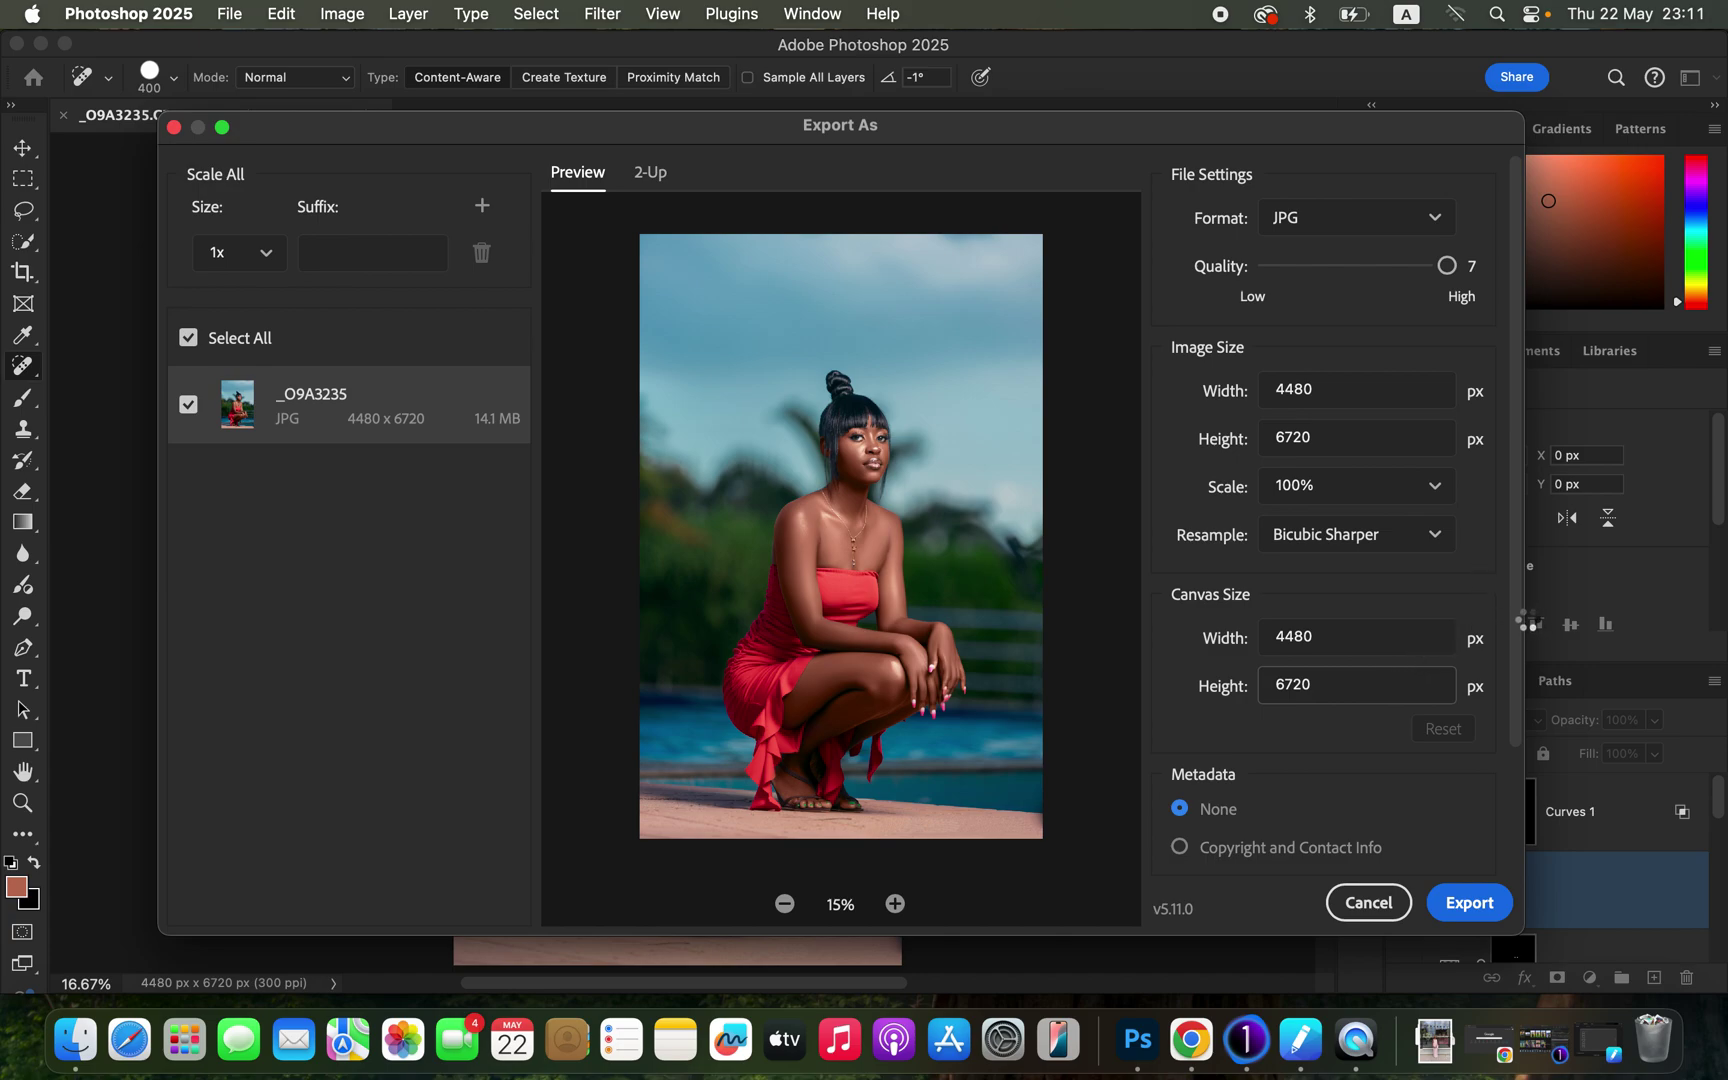
Export the full-size 4480×6720 JPG as _O9A3235 to the Desktop.
{"action": "scroll", "coordinate": [1523, 706], "scroll_direction": "down", "scroll_amount": 4}
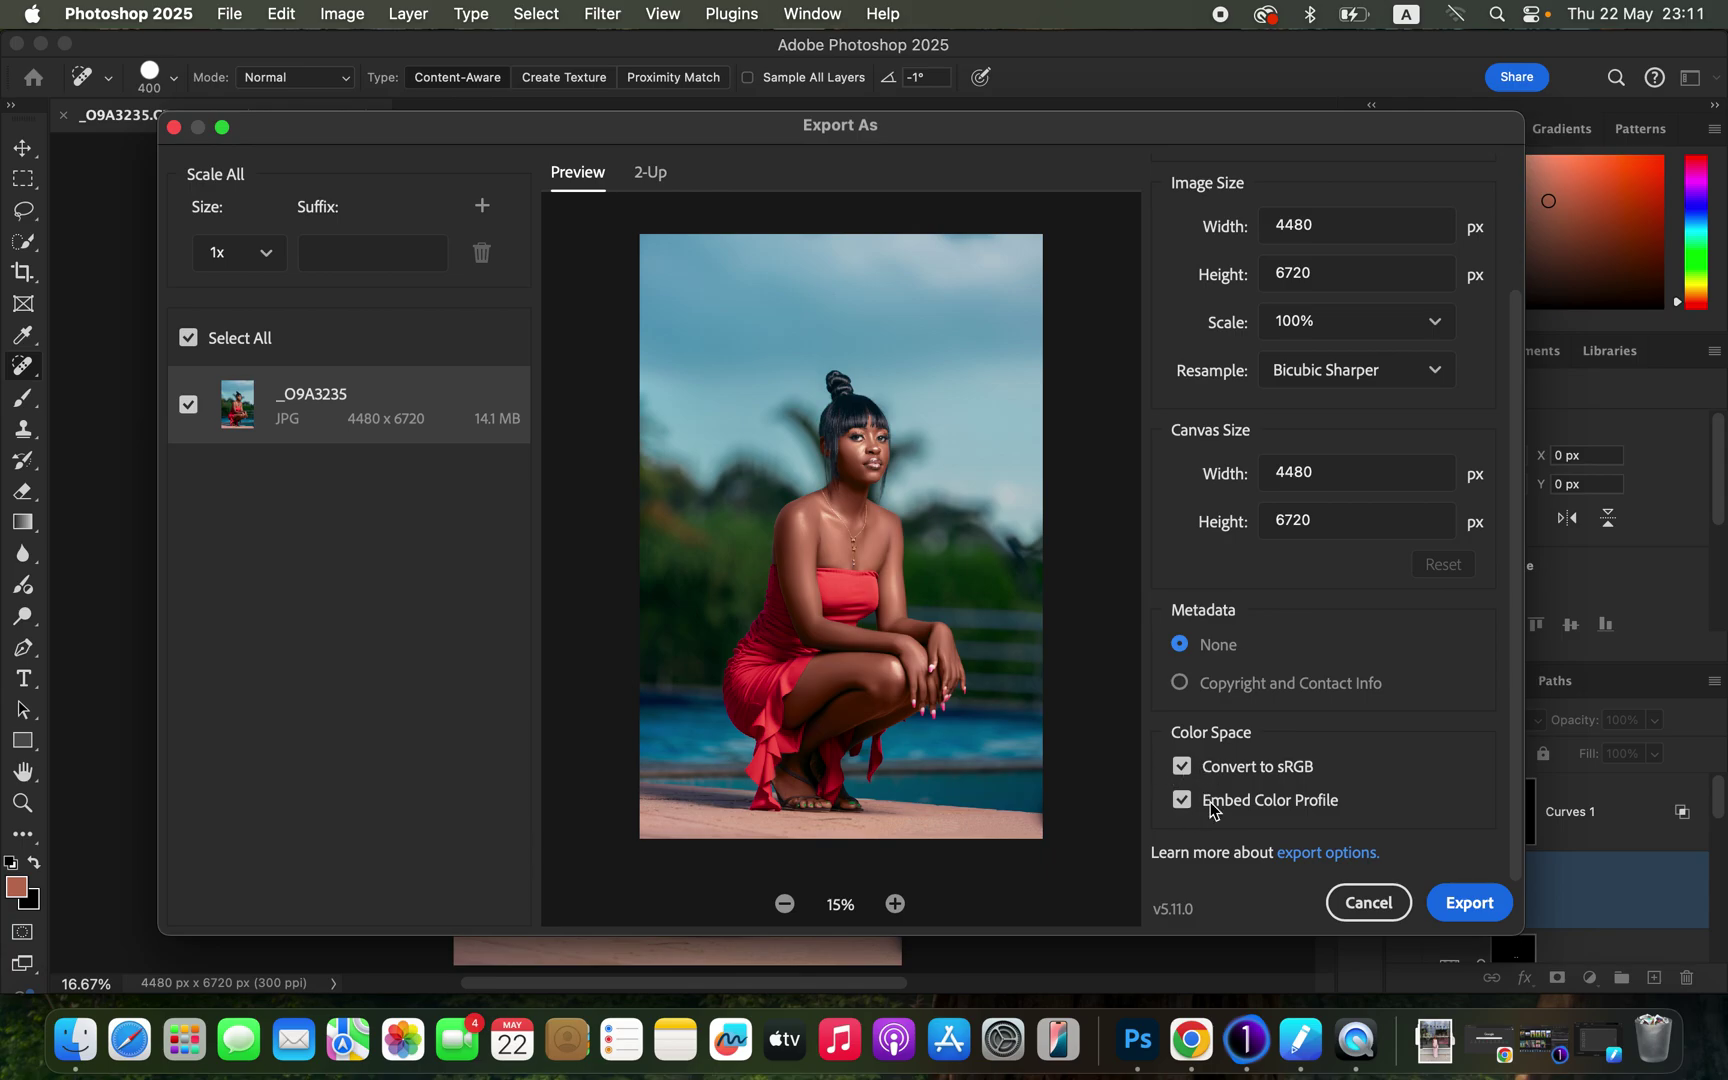
{"action": "left_click", "coordinate": [1455, 912]}
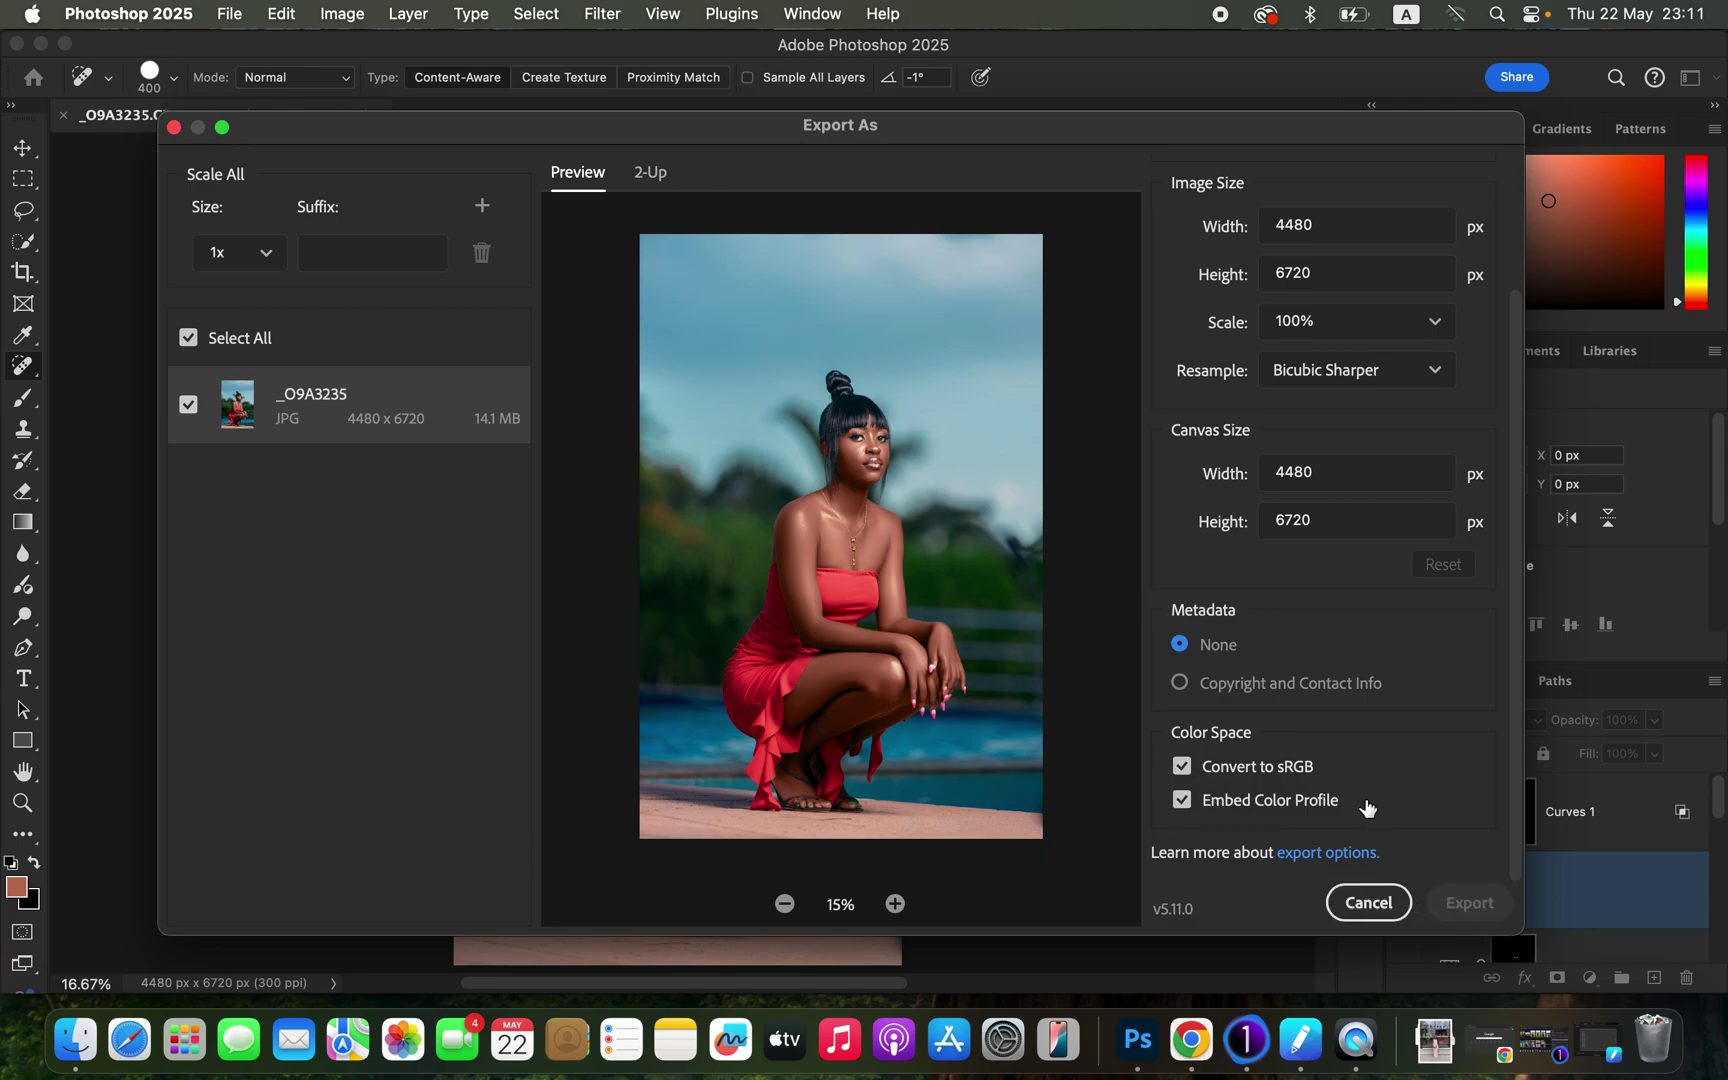
{"action": "left_click", "coordinate": [1277, 698]}
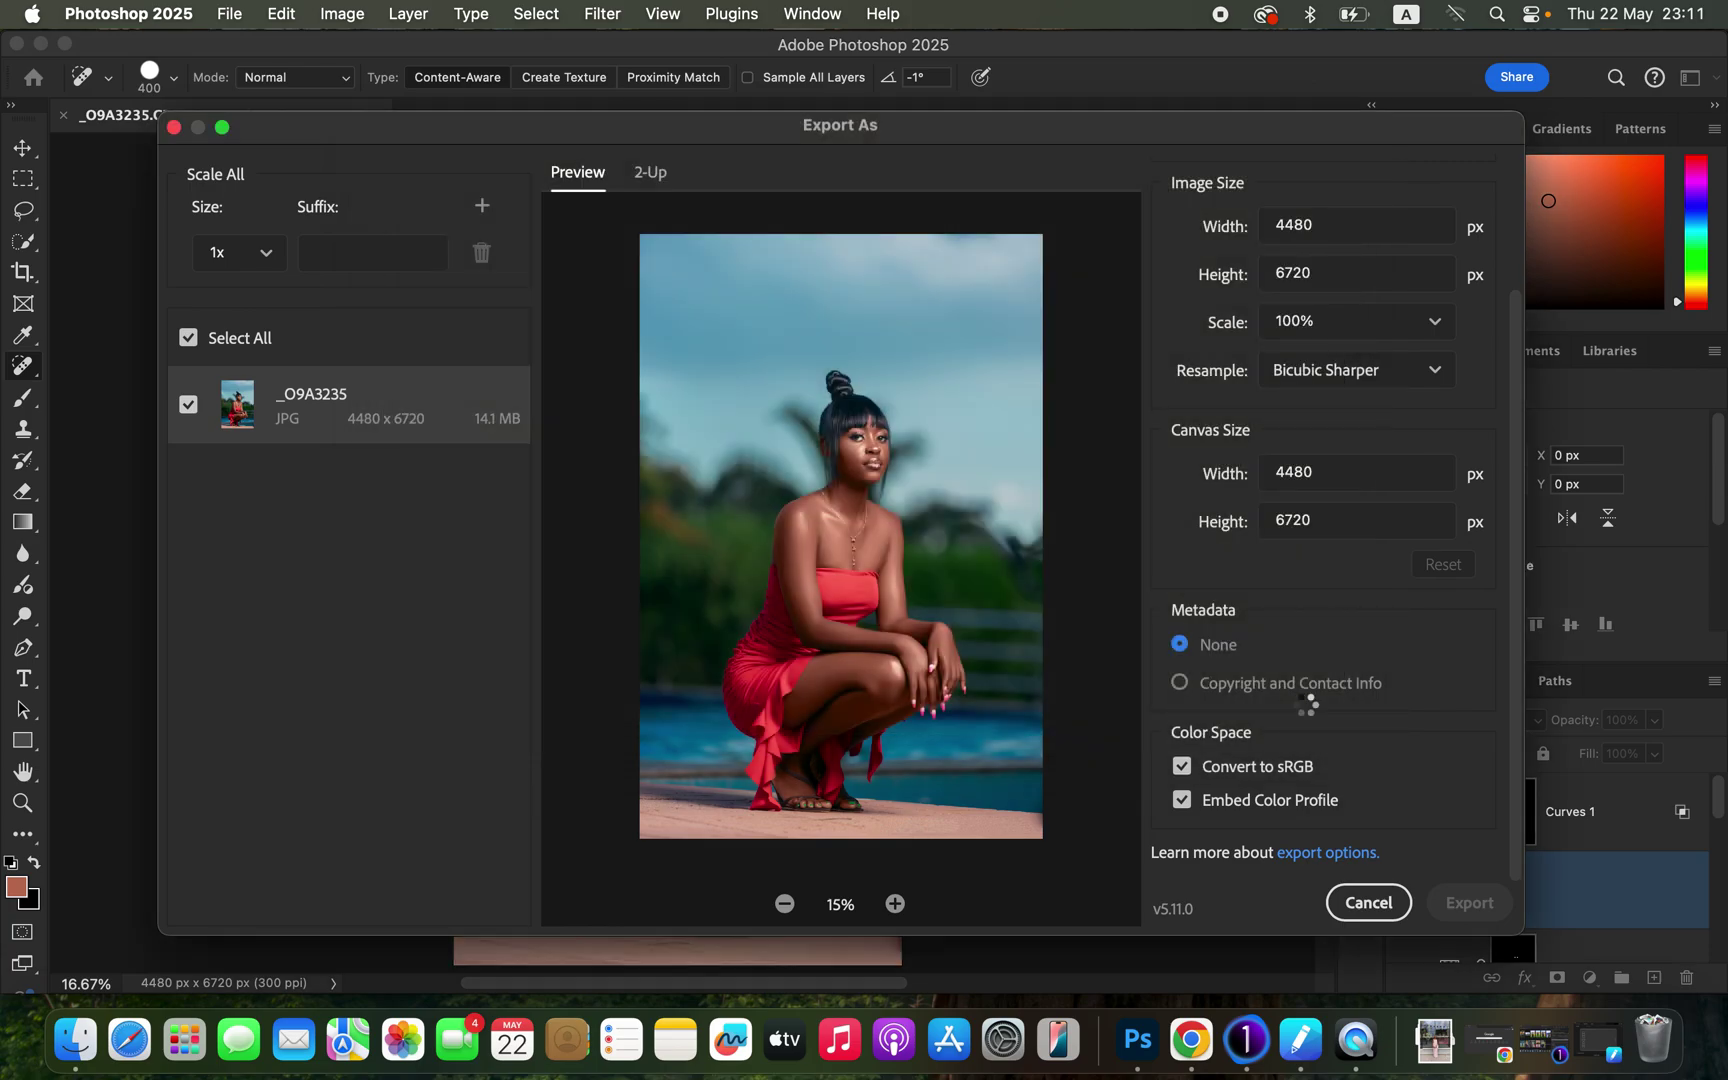